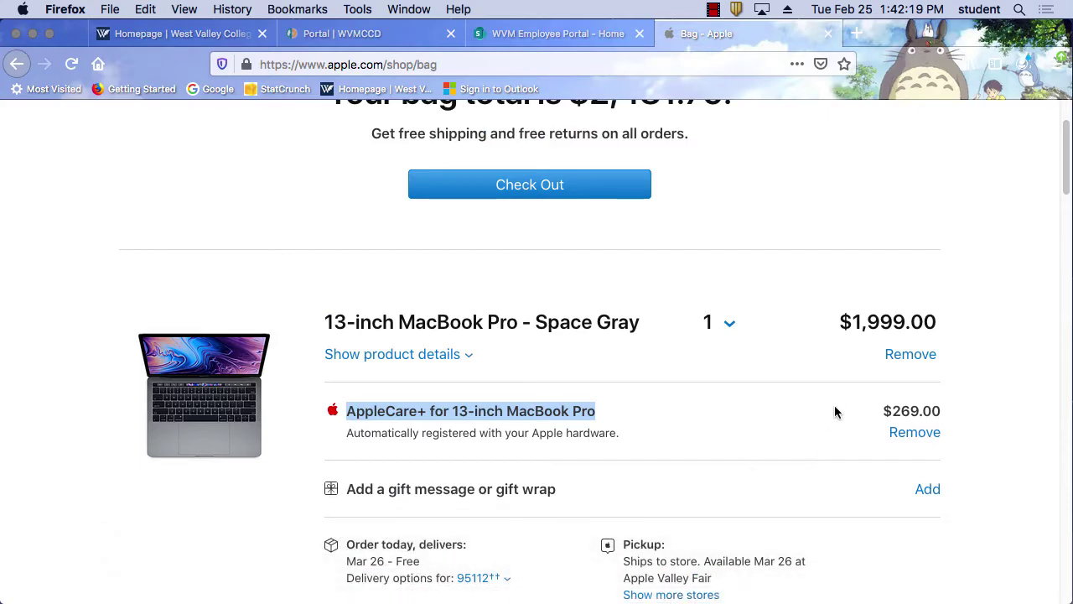
# - Review the shopping bag's items and cost summary, and select the estimated tax amount
pyautogui.scroll(-1, 805, 406)
pyautogui.scroll(-10, 807, 408)
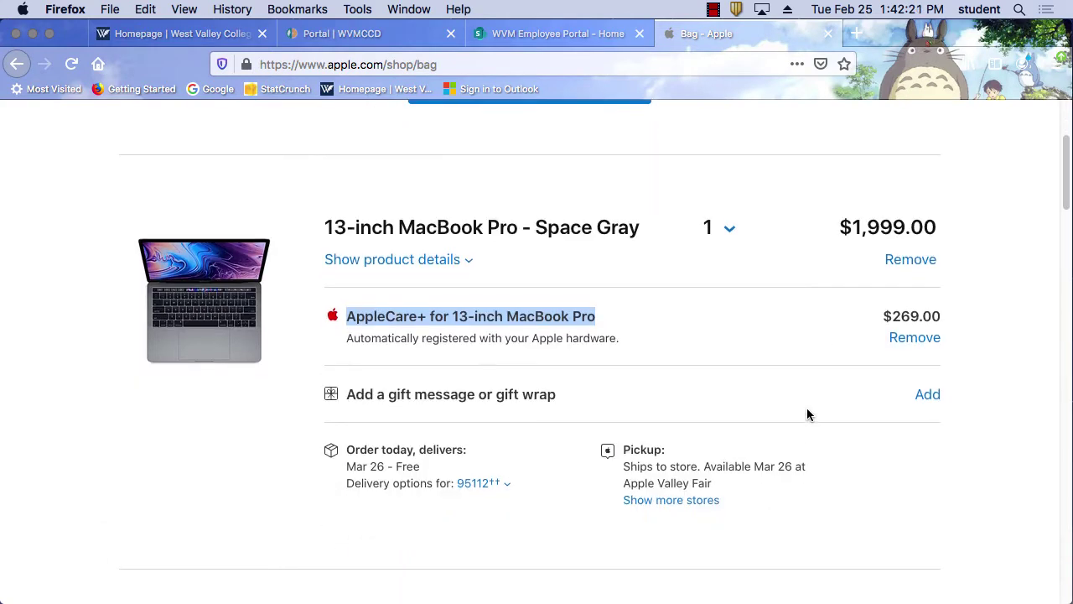
pyautogui.scroll(-2, 809, 412)
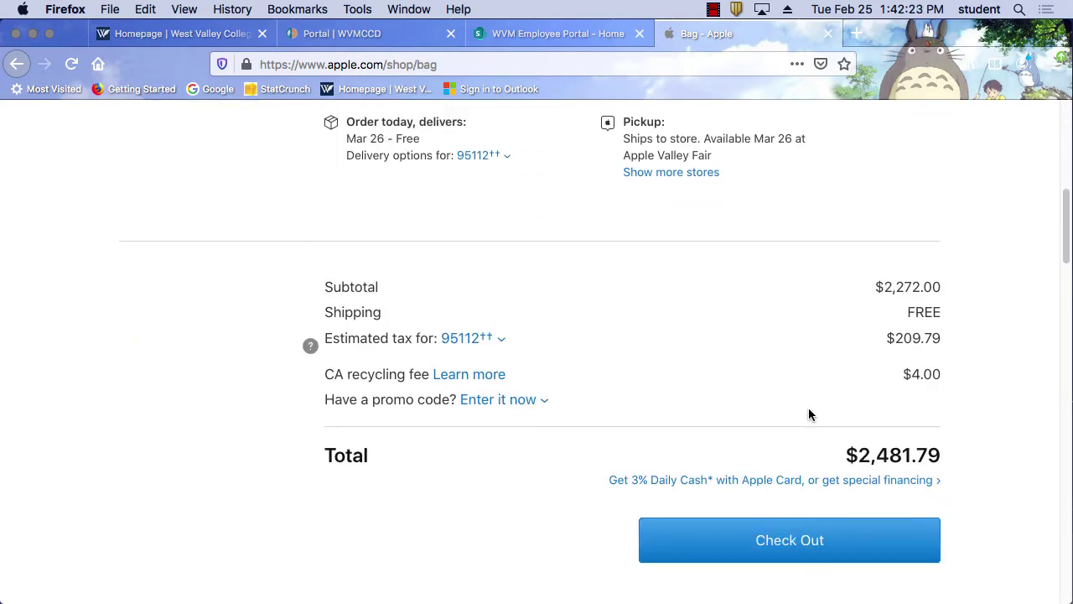
pyautogui.scroll(-1, 808, 407)
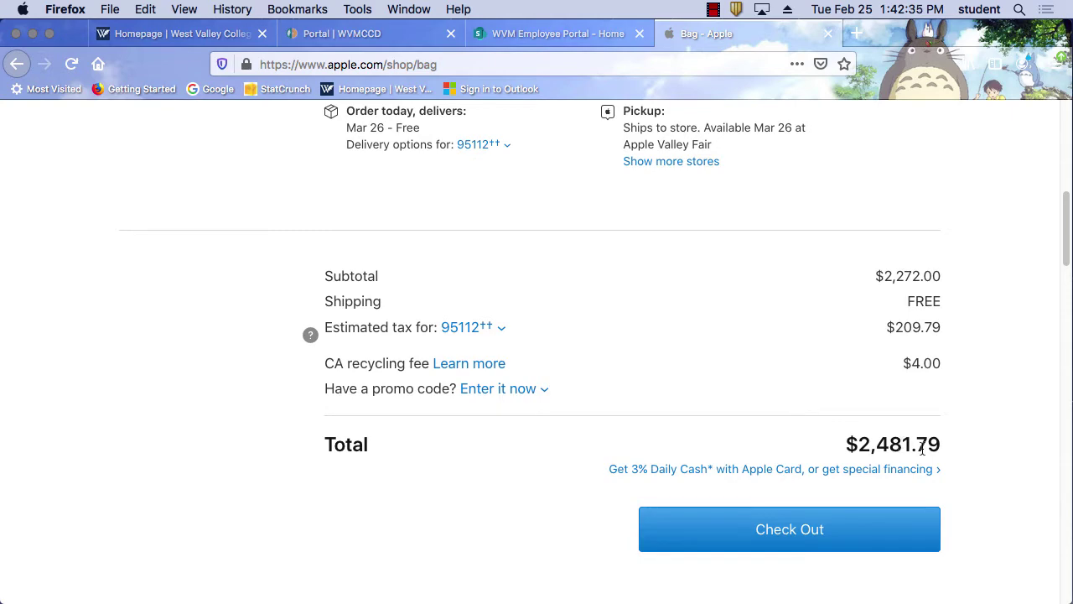
pyautogui.scroll(-1, 926, 461)
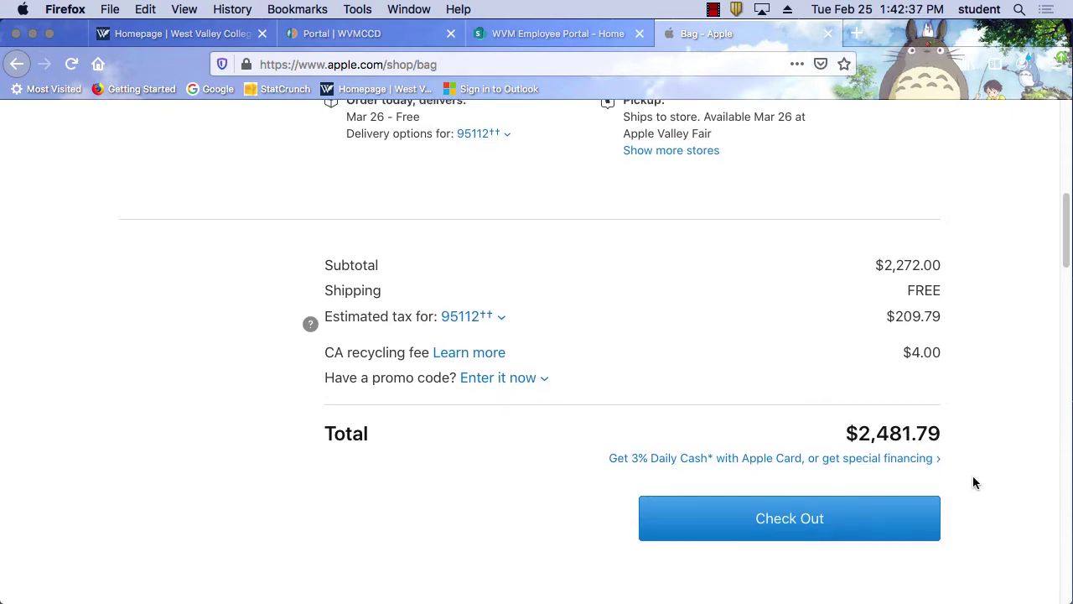
pyautogui.scroll(-10, 977, 480)
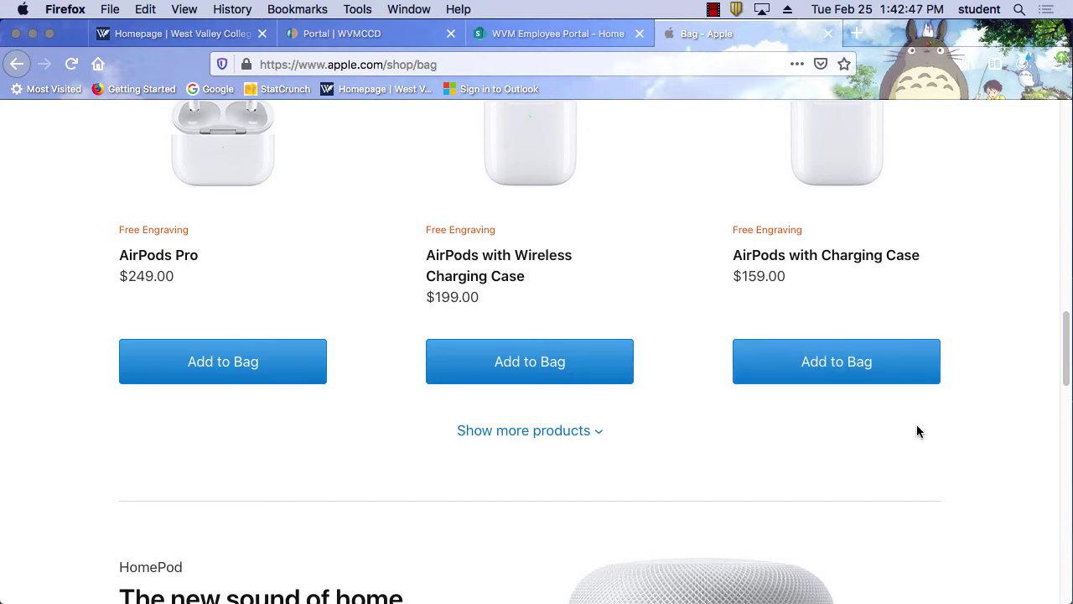
pyautogui.scroll(-10, 913, 431)
pyautogui.scroll(-5, 909, 431)
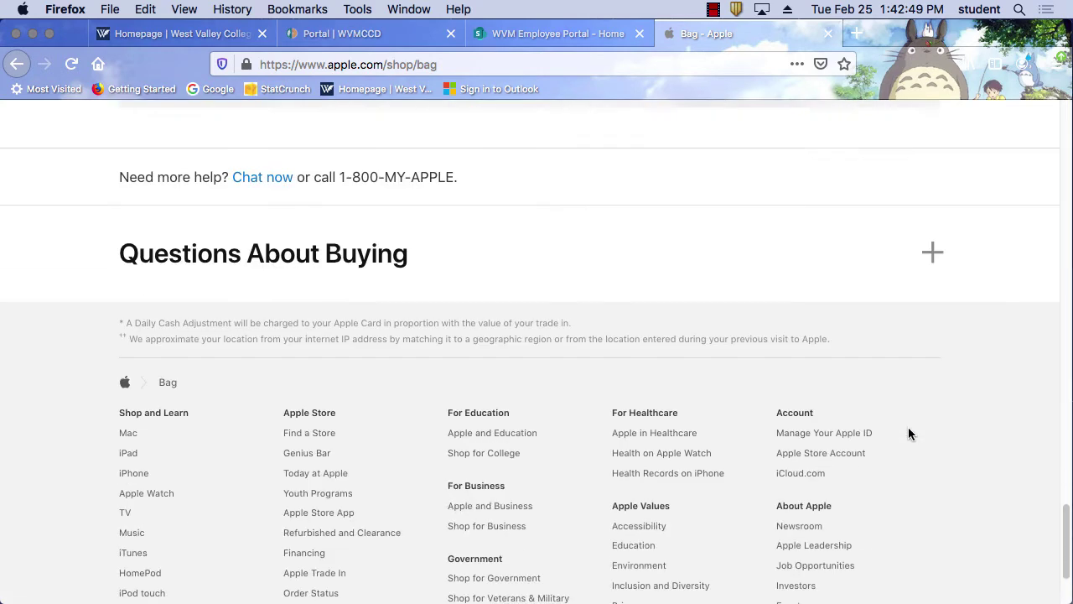
pyautogui.scroll(20, 908, 428)
pyautogui.scroll(-10, 908, 427)
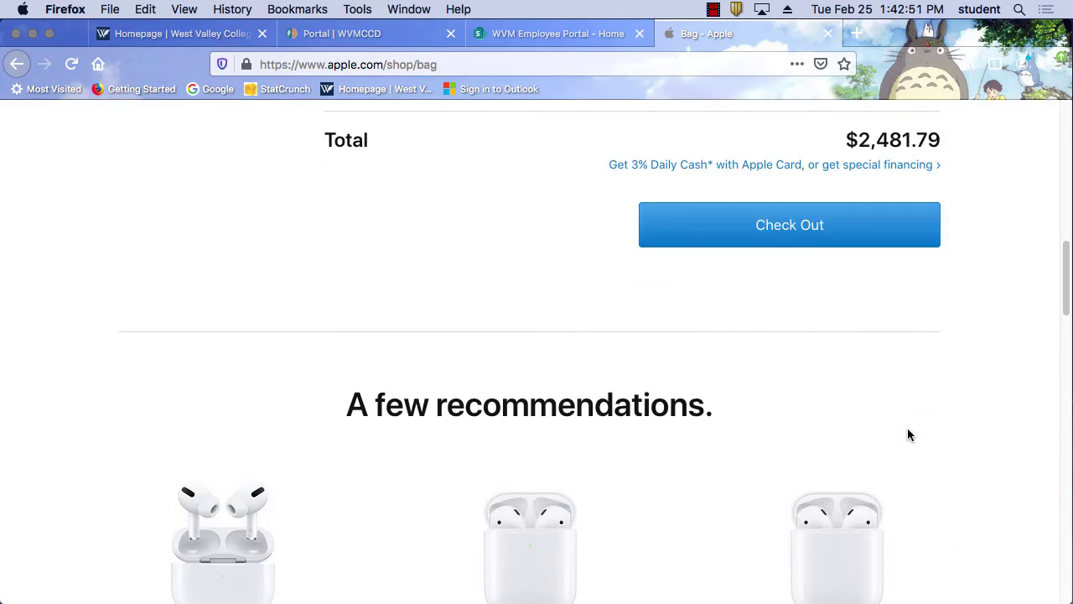
pyautogui.scroll(3, 907, 427)
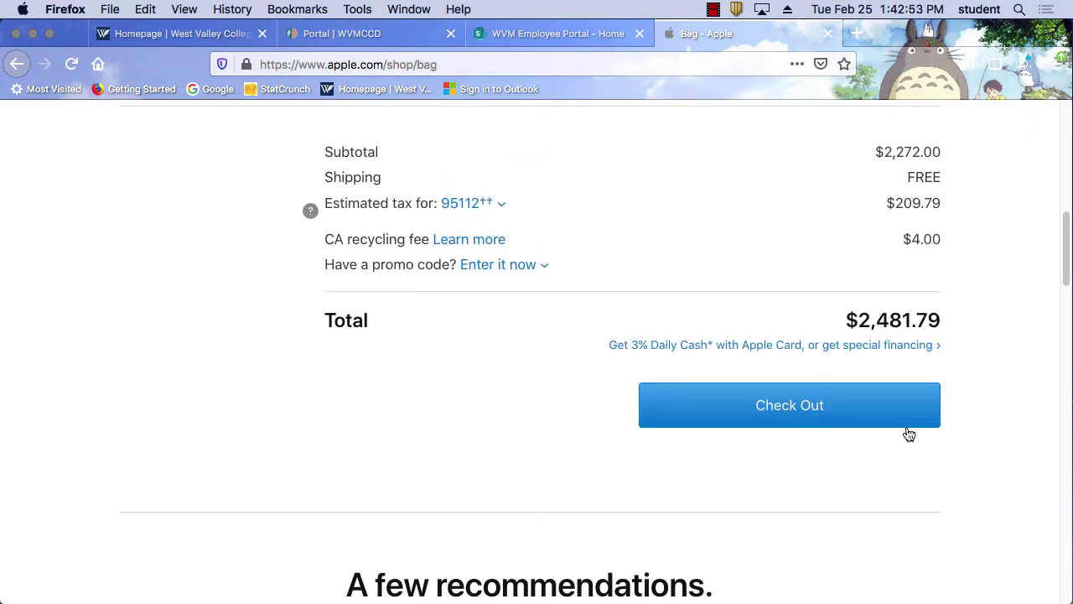
pyautogui.moveTo(949, 203); pyautogui.dragTo(887, 206)
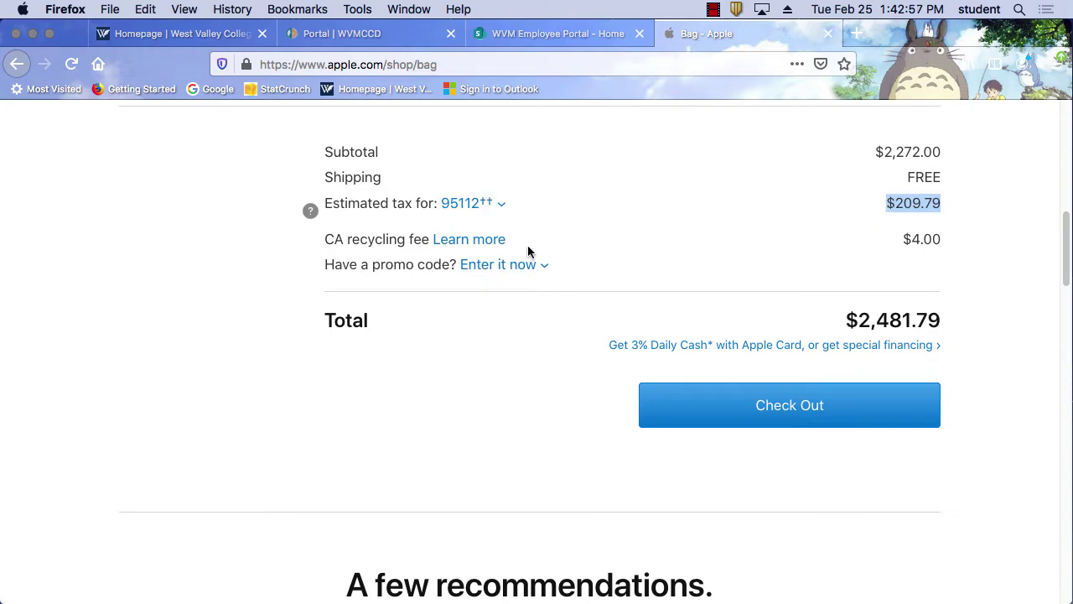
# - Switch to Word and add three empty rows at the end of the MacBook Pro pricing table
pyautogui.moveTo(754, 599)
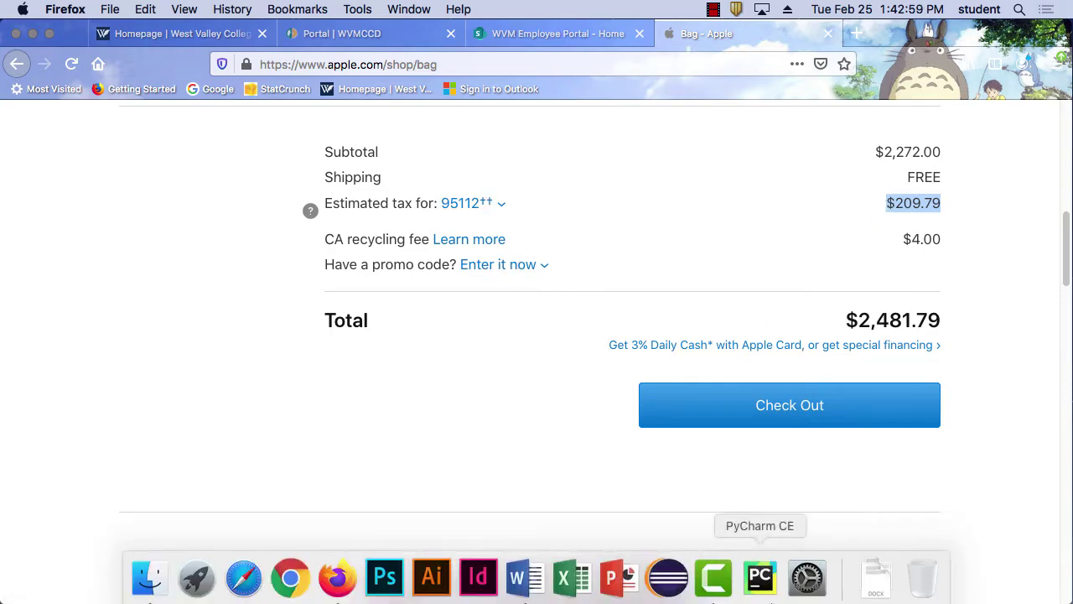
pyautogui.click(525, 574)
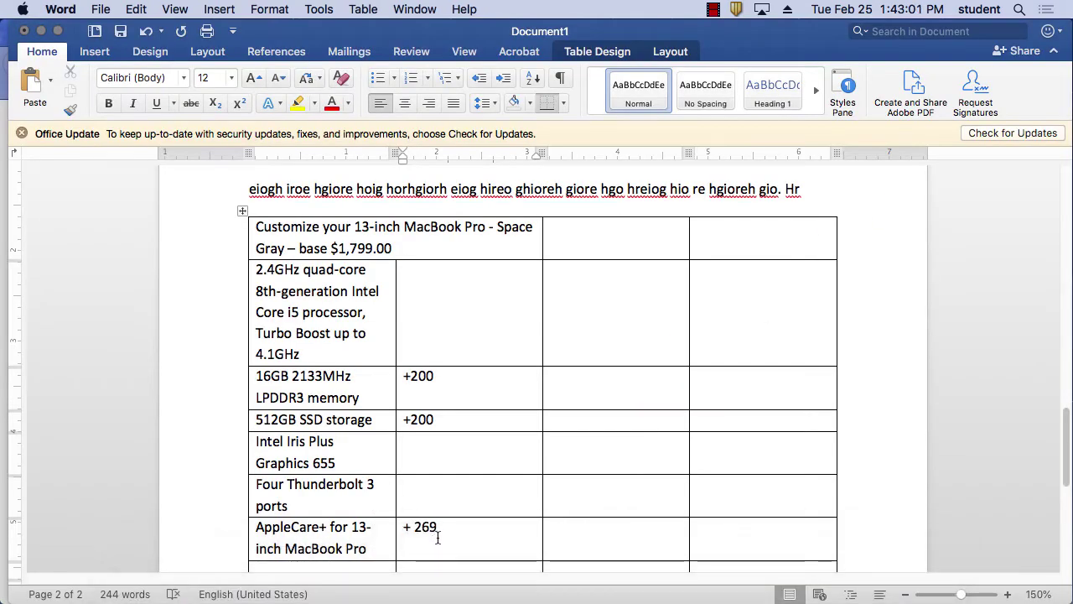
pyautogui.scroll(-2, 436, 527)
pyautogui.click(362, 514)
pyautogui.scroll(-5, 537, 528)
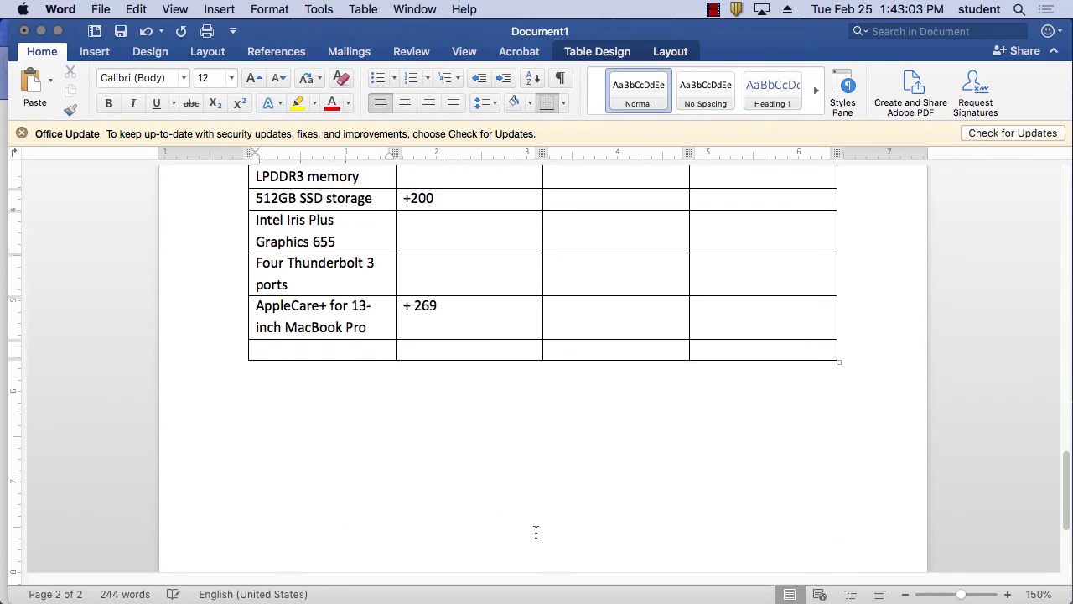
pyautogui.click(855, 349)
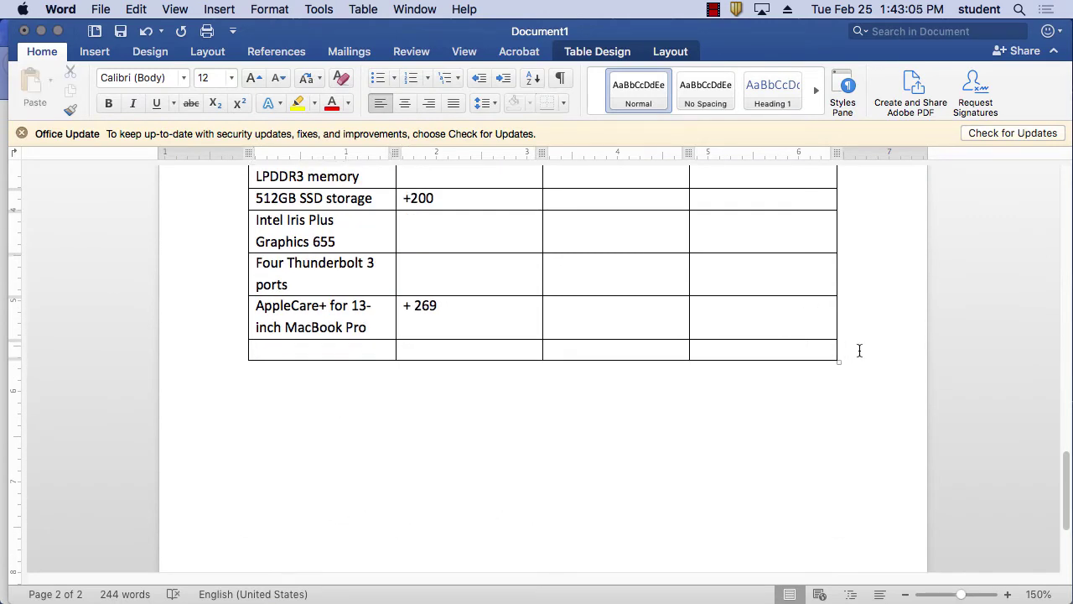
pyautogui.press('Return')
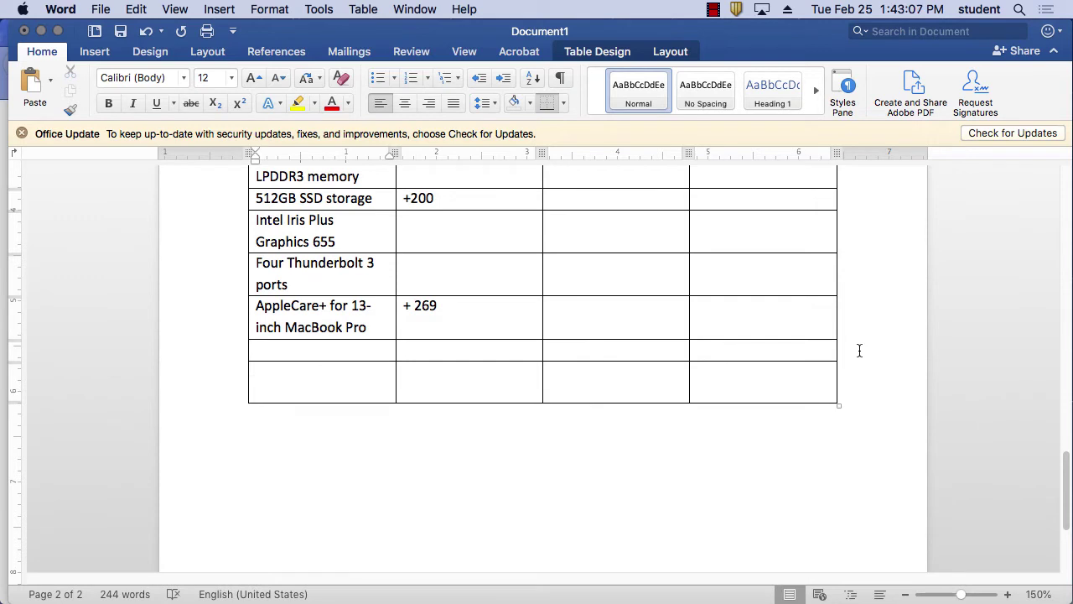
pyautogui.click(846, 371)
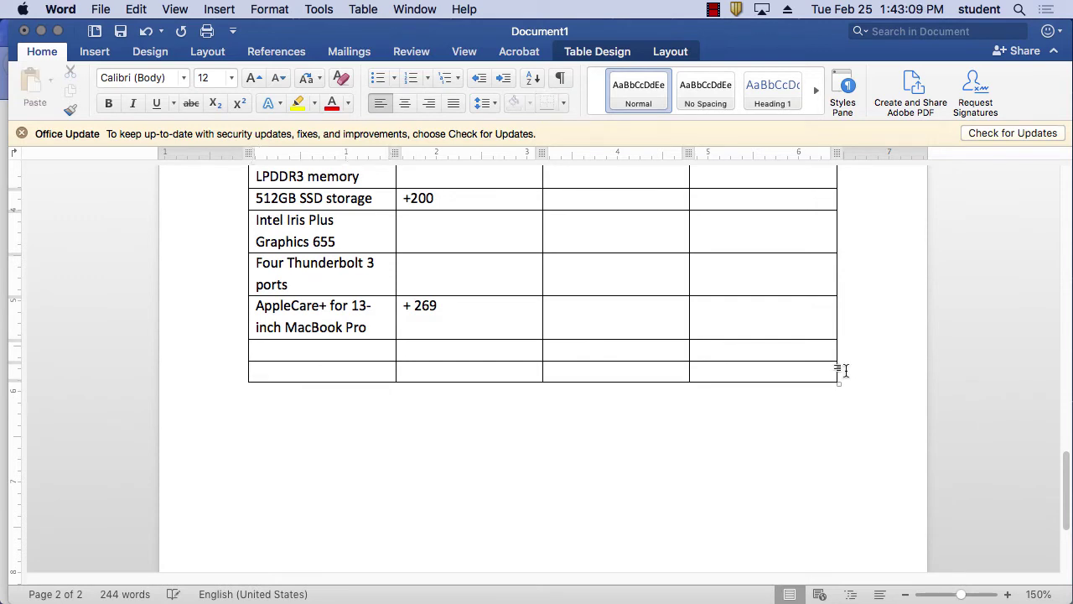
pyautogui.press('Return')
pyautogui.click(852, 387)
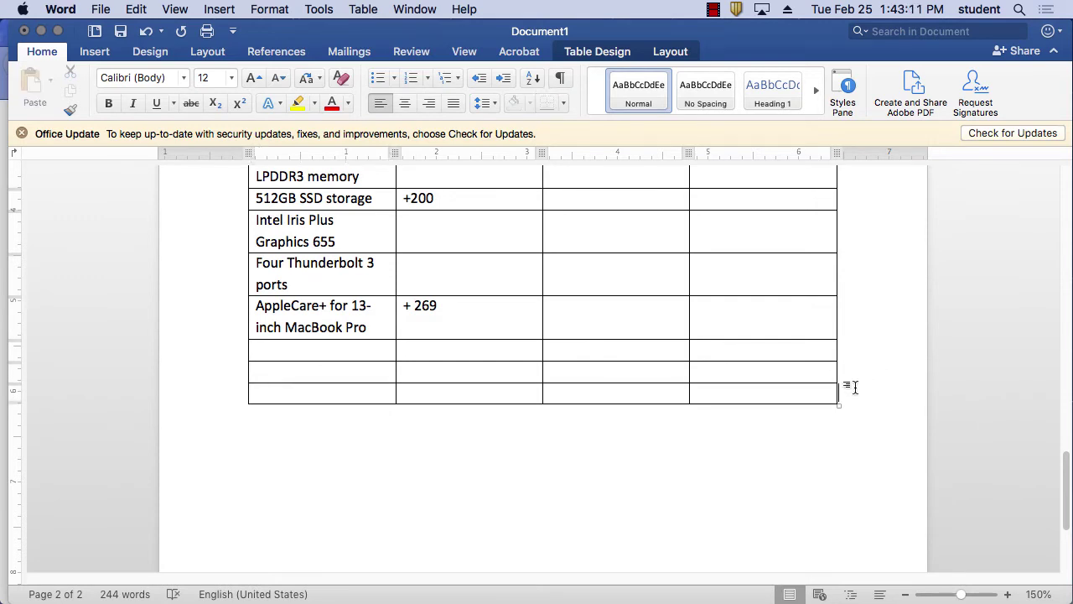
pyautogui.press('Return')
# - Fill the row below AppleCare+ with Tax and +209, and label the following row Total
pyautogui.click(314, 347)
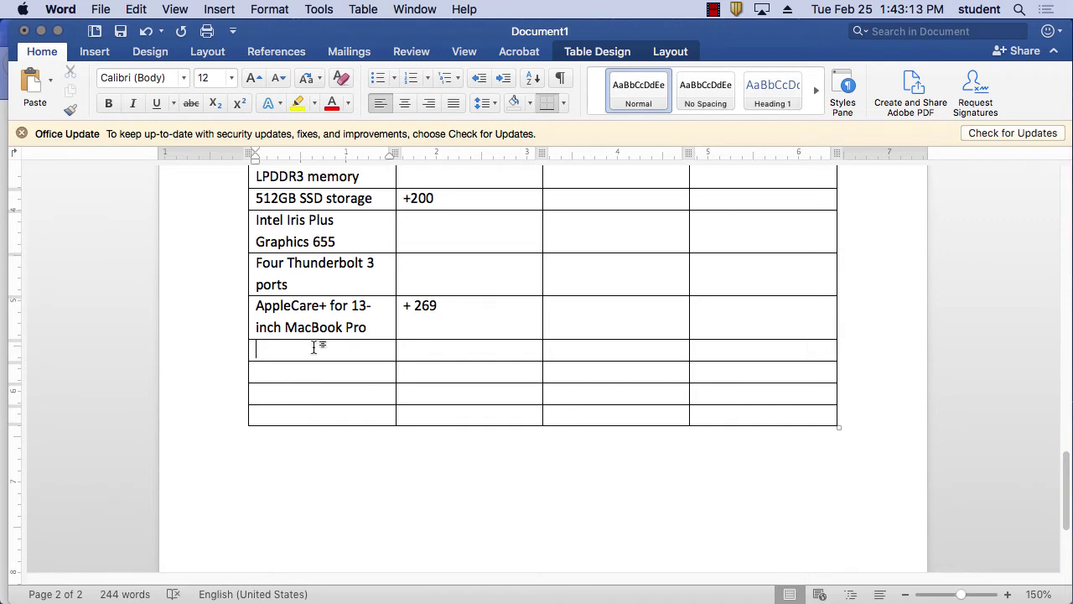
pyautogui.write('Tax')
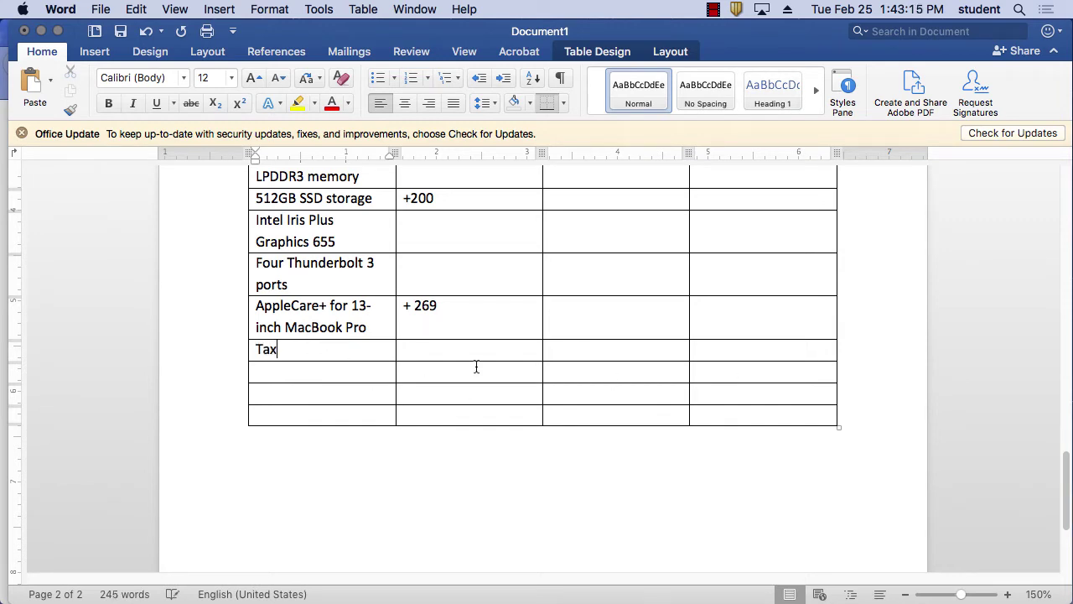
pyautogui.click(457, 349)
pyautogui.write('+')
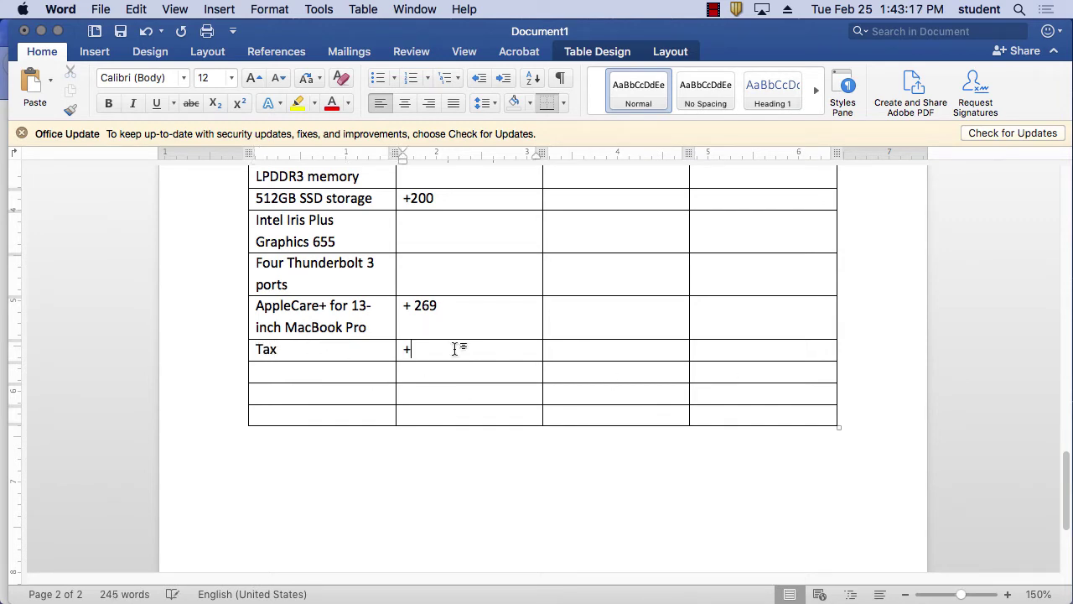
pyautogui.write('209')
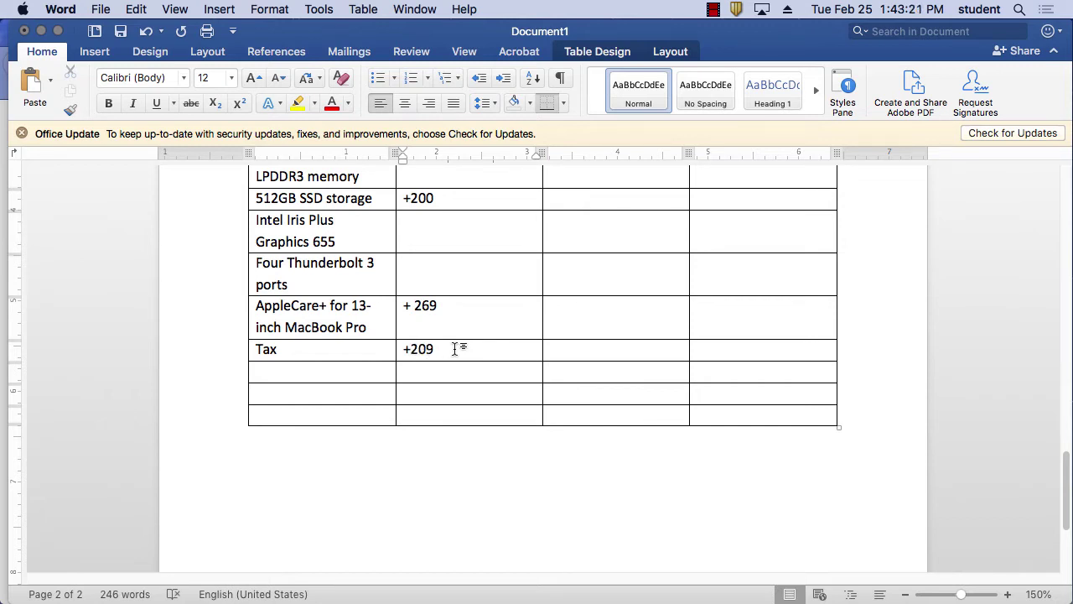
pyautogui.click(369, 369)
pyautogui.write('Total')
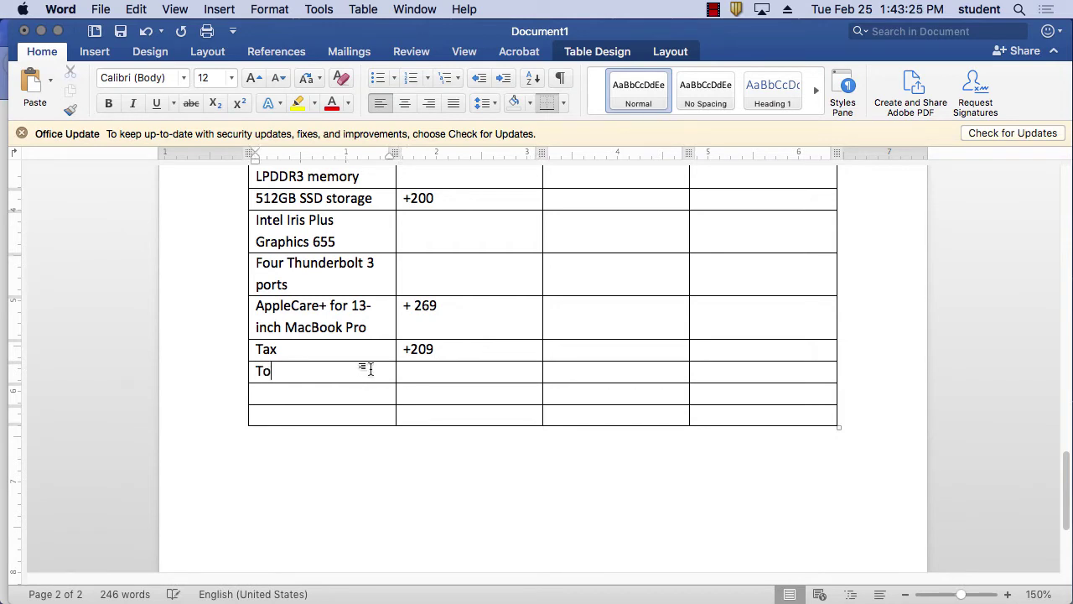
# - Copy the $2,481.79 bag total from Firefox and paste it as unformatted text beside Total in the Word table
pyautogui.click(463, 369)
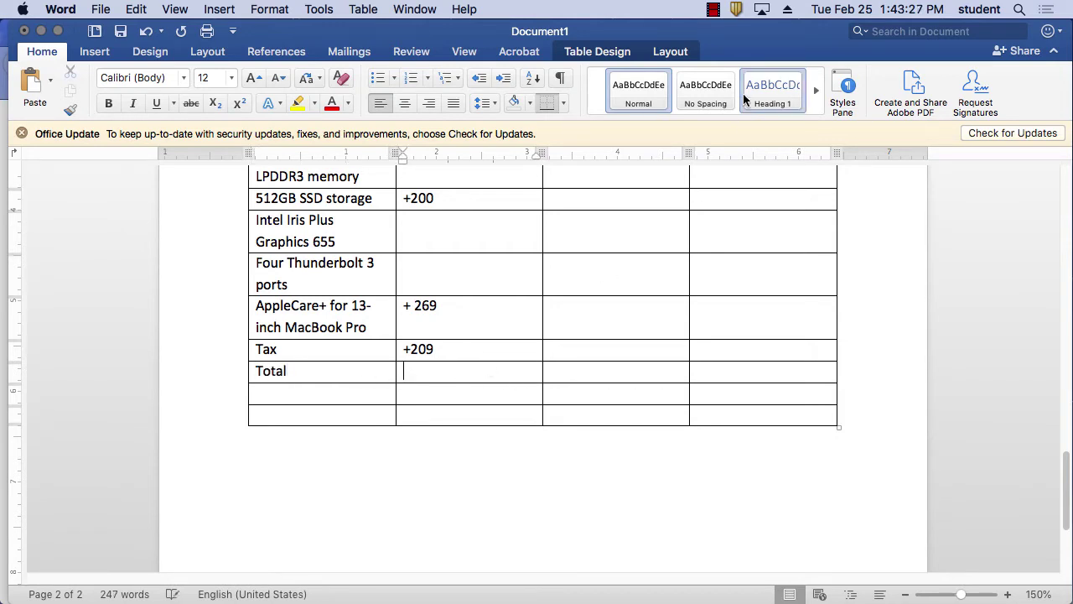
pyautogui.moveTo(807, 597)
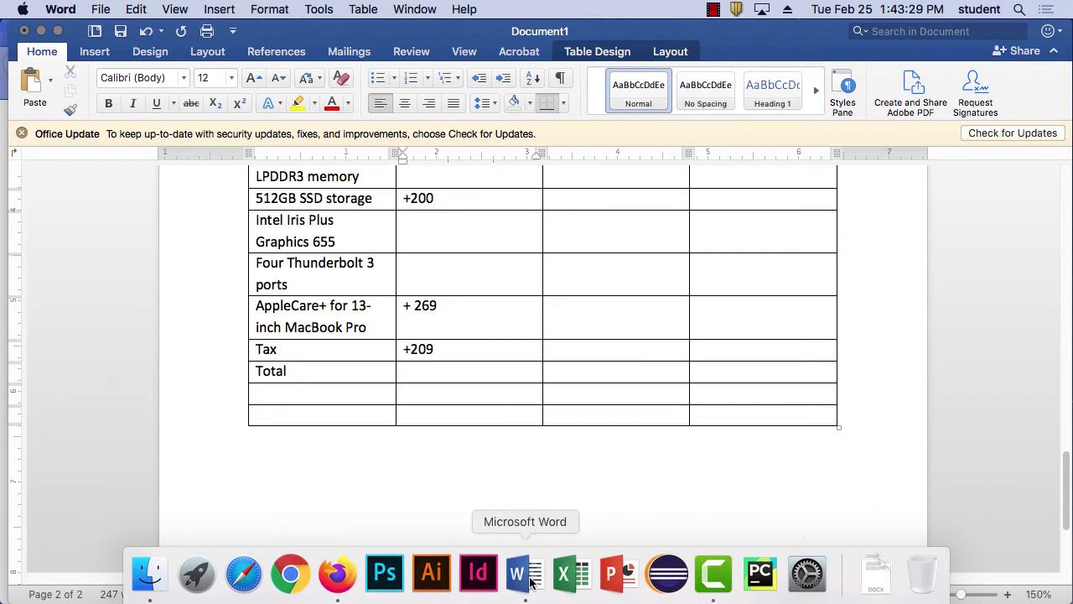
pyautogui.click(337, 574)
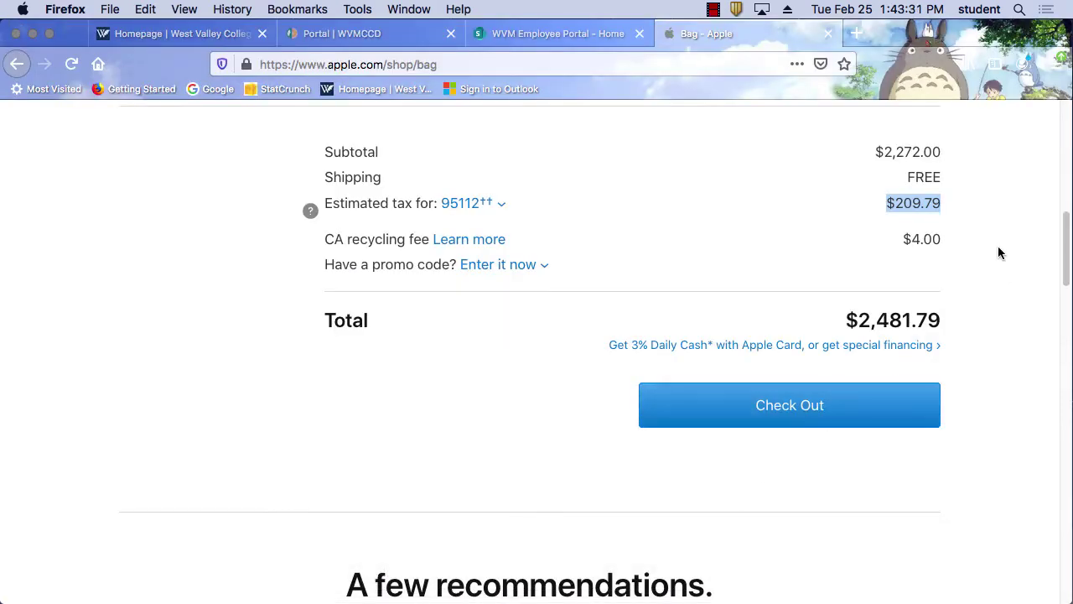
pyautogui.moveTo(950, 324); pyautogui.dragTo(845, 321)
pyautogui.press('super+c')
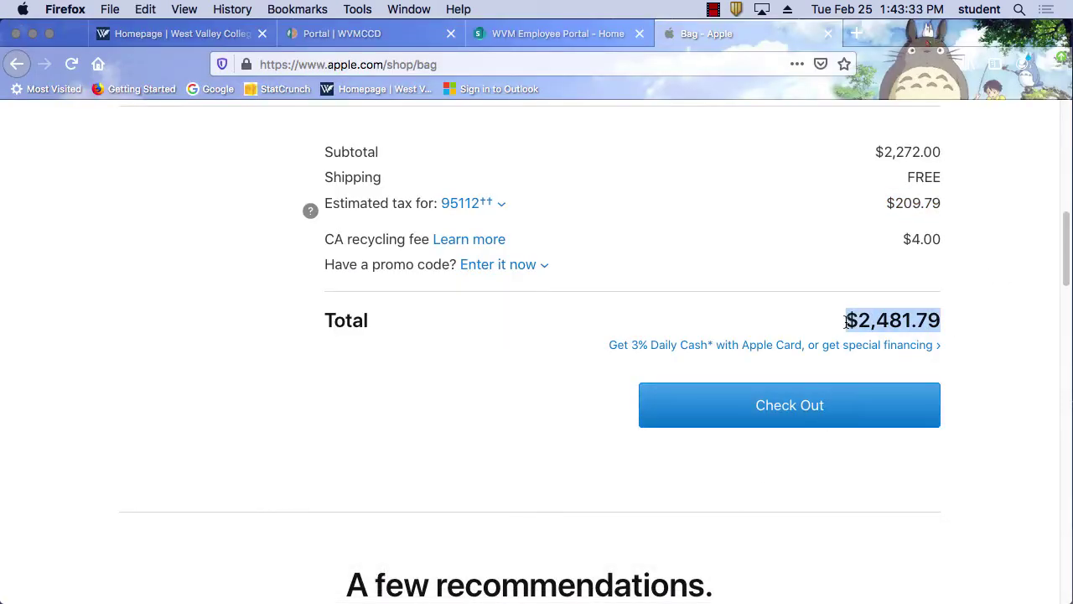
pyautogui.click(543, 590)
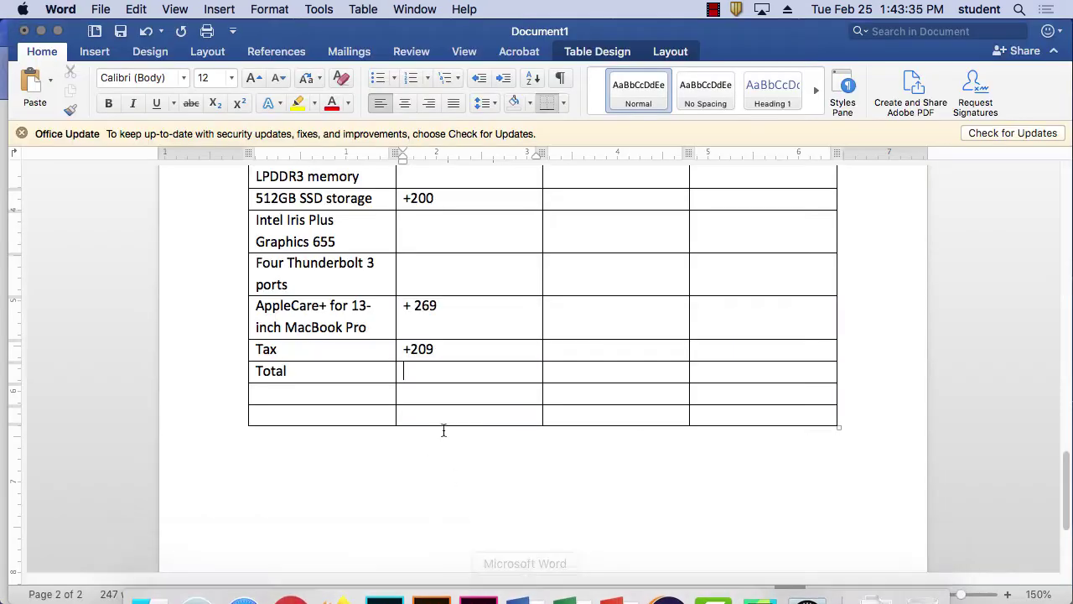
pyautogui.click(133, 9)
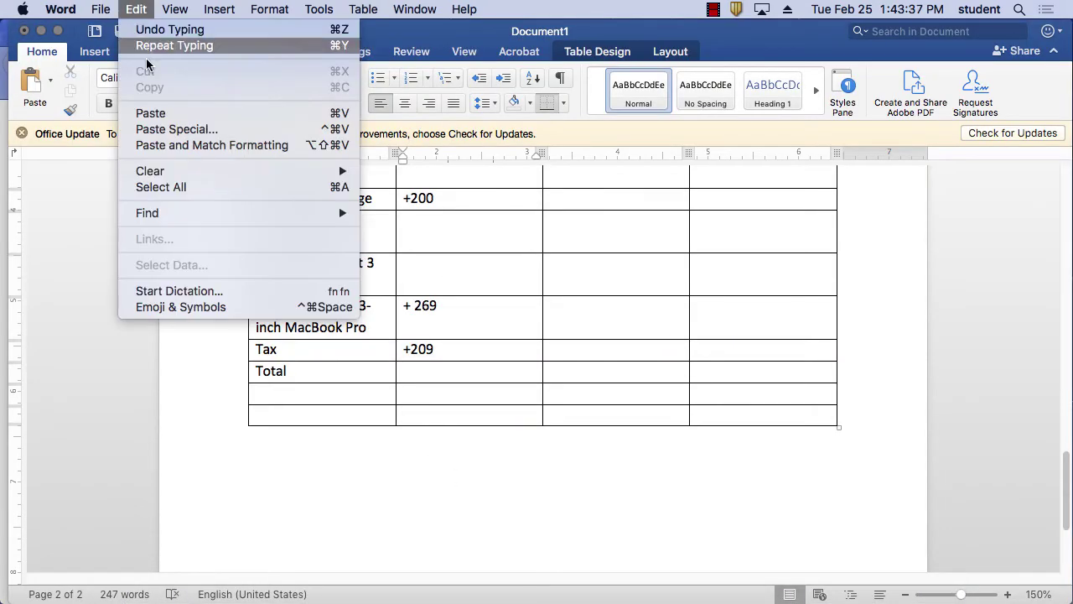
pyautogui.click(175, 130)
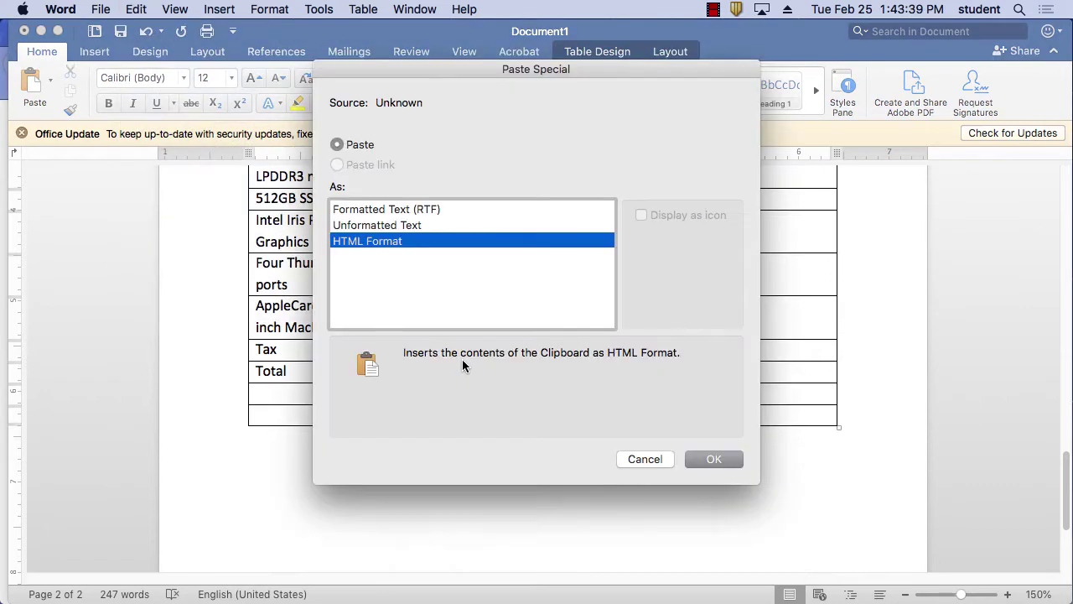
pyautogui.click(422, 226)
pyautogui.click(700, 457)
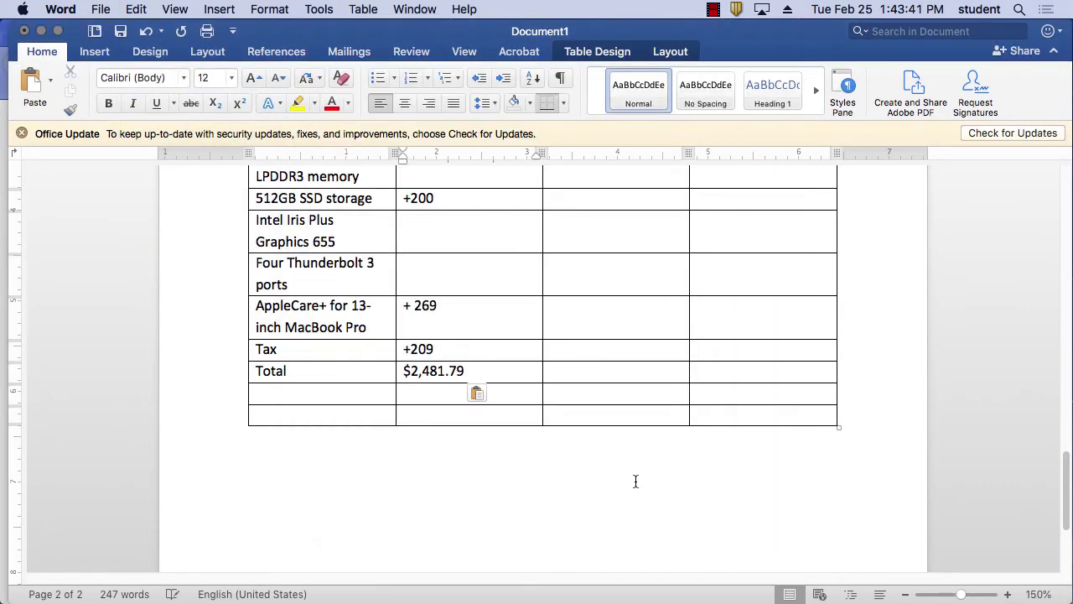
# - Shade the table's first two columns, from the MacBook Pro heading down to the last row, in standard red
pyautogui.scroll(5, 635, 480)
pyautogui.scroll(-1, 635, 479)
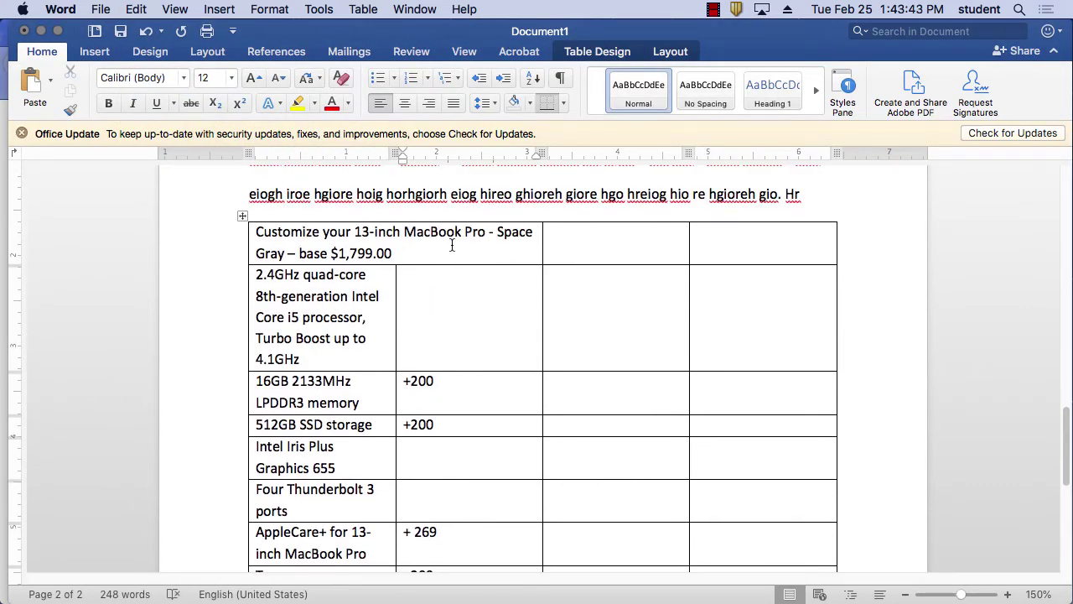
pyautogui.moveTo(452, 245); pyautogui.dragTo(434, 512)
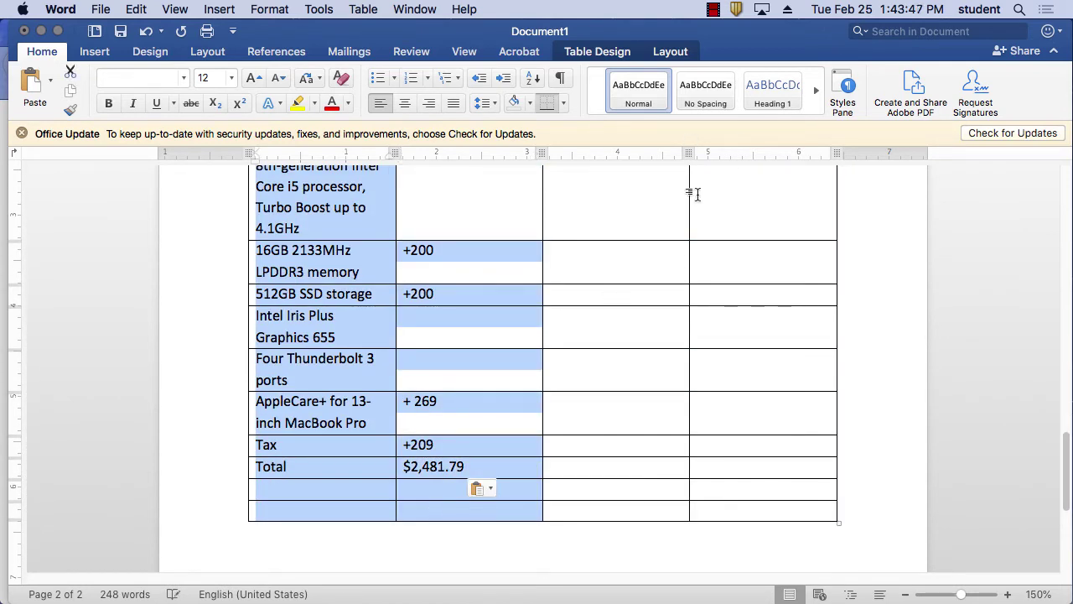
pyautogui.click(669, 52)
pyautogui.click(605, 52)
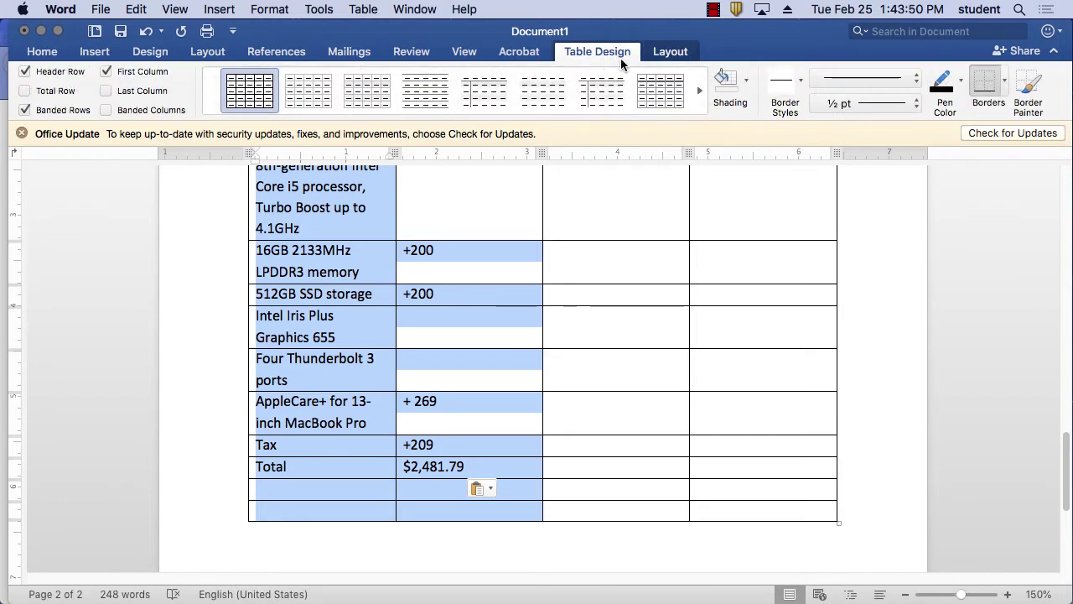
pyautogui.click(745, 80)
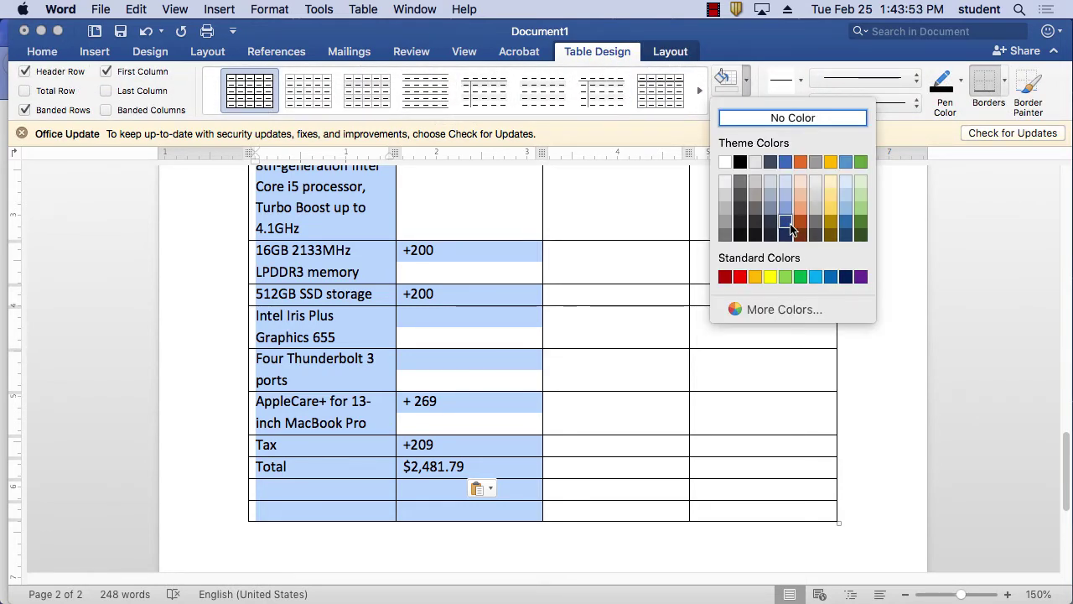
pyautogui.click(741, 278)
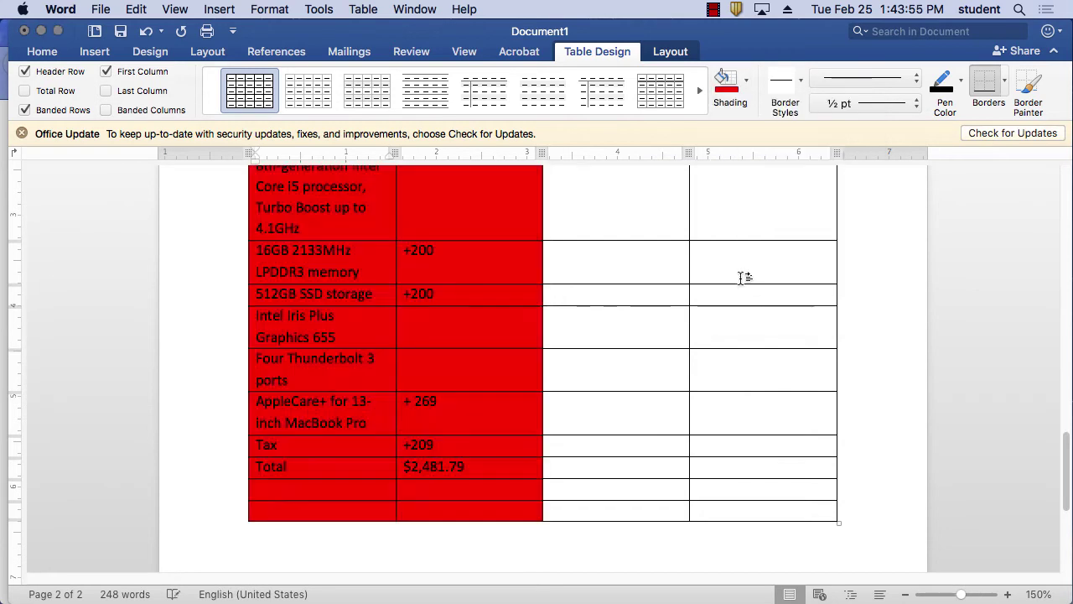
# - Change the shading of the selected first two table columns to a custom light pink from the color wheel
pyautogui.click(746, 81)
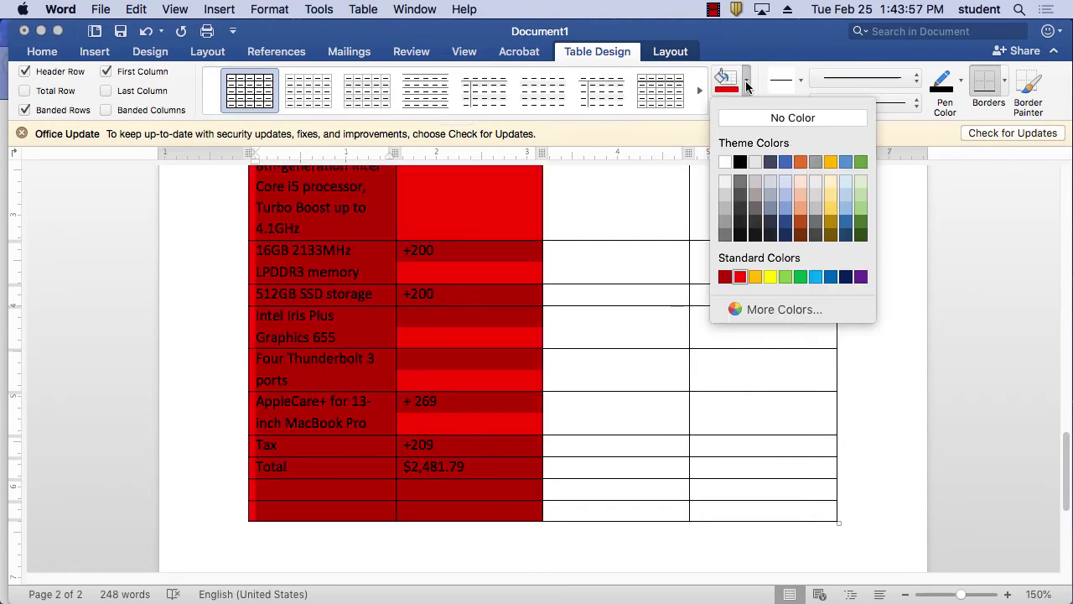
pyautogui.click(804, 313)
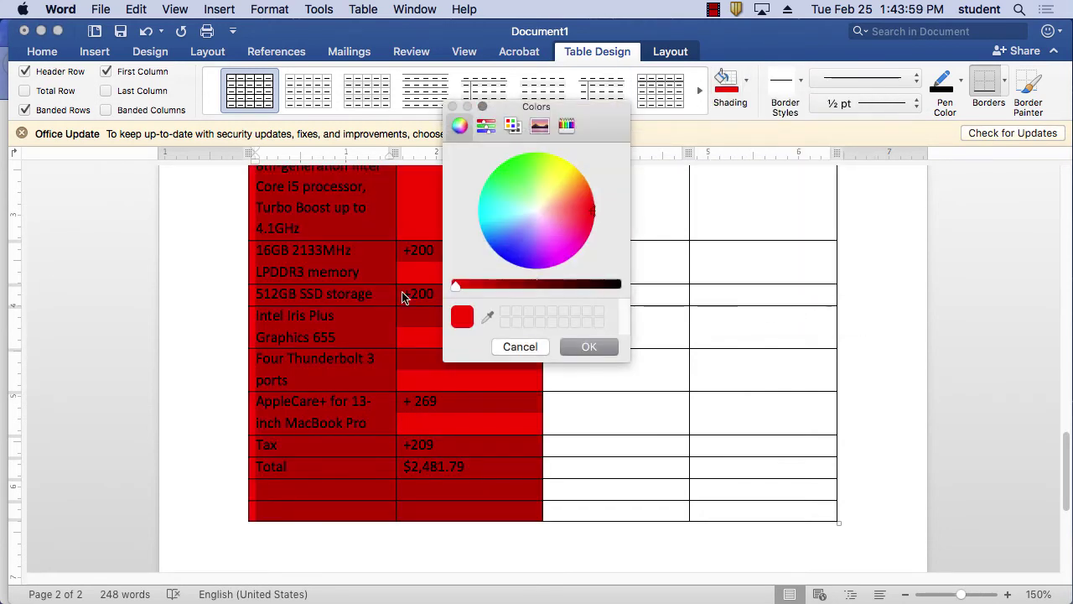
pyautogui.moveTo(566, 220)
pyautogui.mouseDown()
pyautogui.moveTo(575, 210)
pyautogui.moveTo(554, 209)
pyautogui.mouseUp()
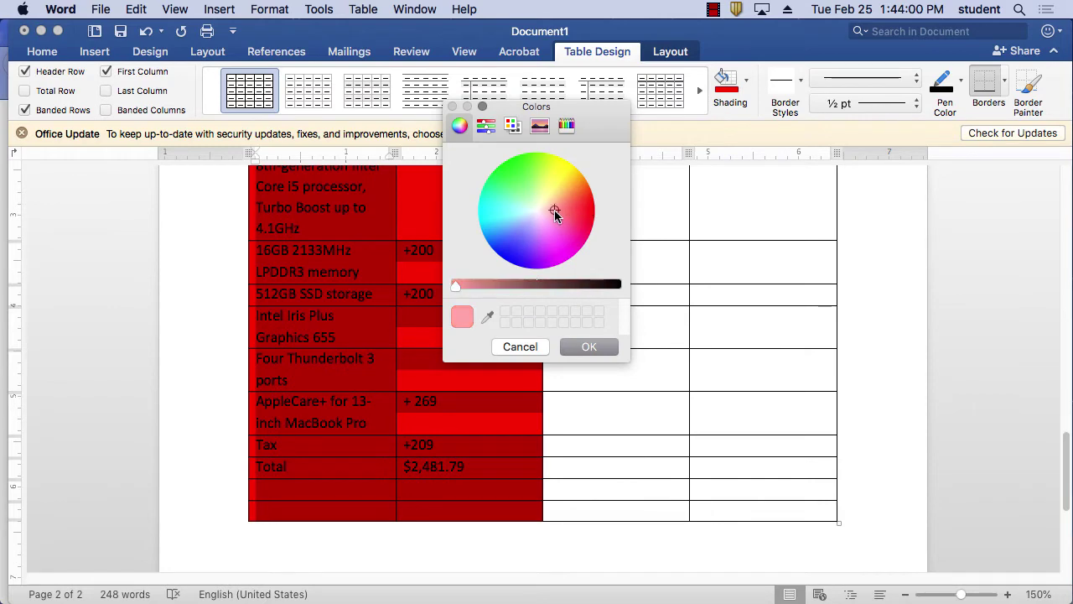
pyautogui.click(588, 347)
pyautogui.scroll(3, 646, 328)
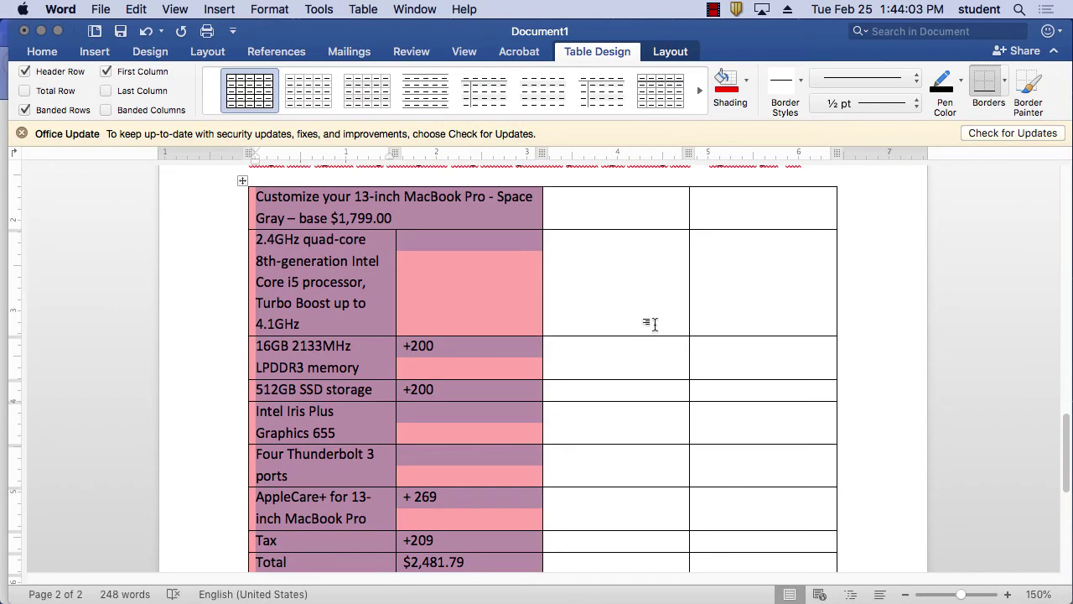
pyautogui.click(616, 214)
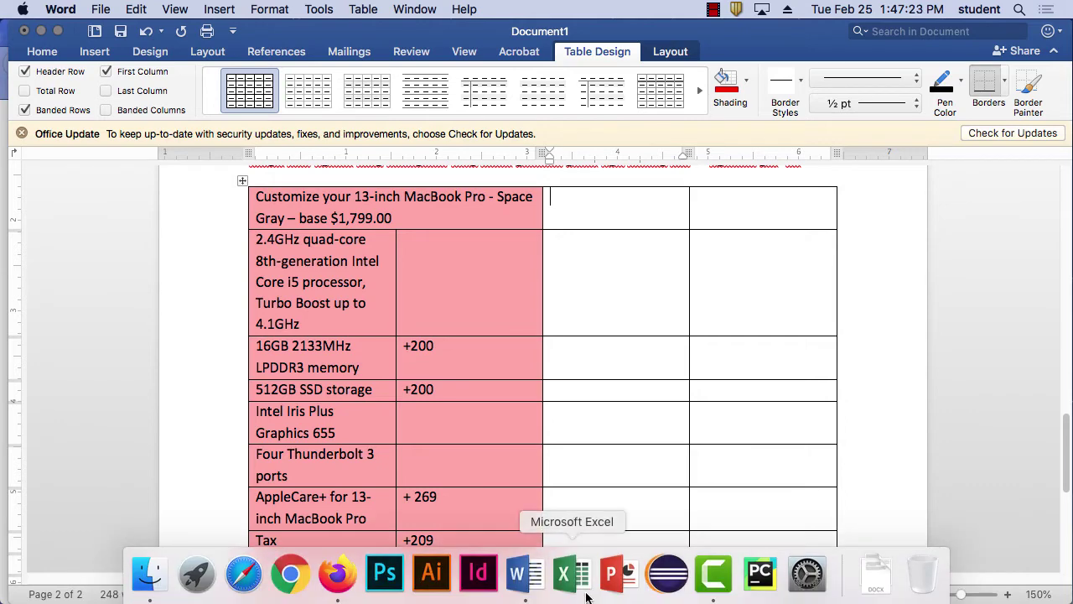
# - Switch to Firefox, search the web for newegg and open the Newegg website
pyautogui.click(336, 576)
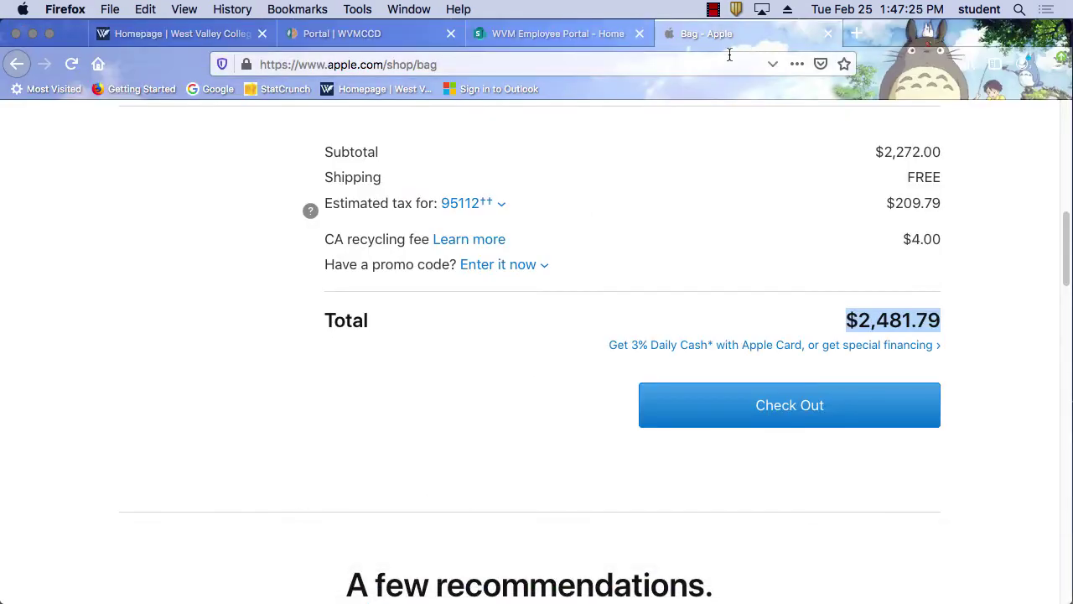
pyautogui.click(604, 64)
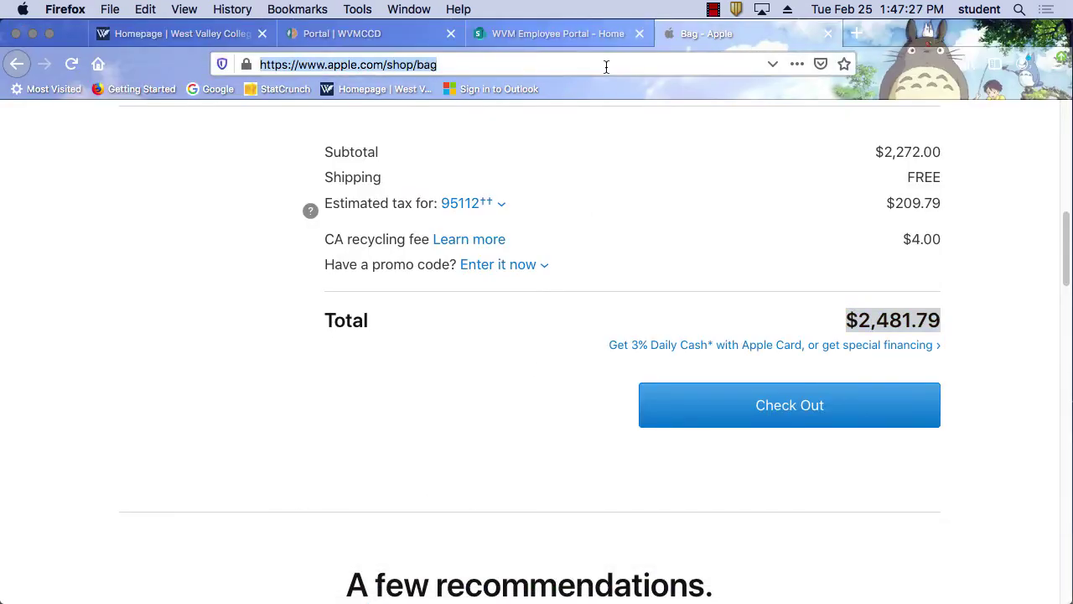
pyautogui.write('newegg')
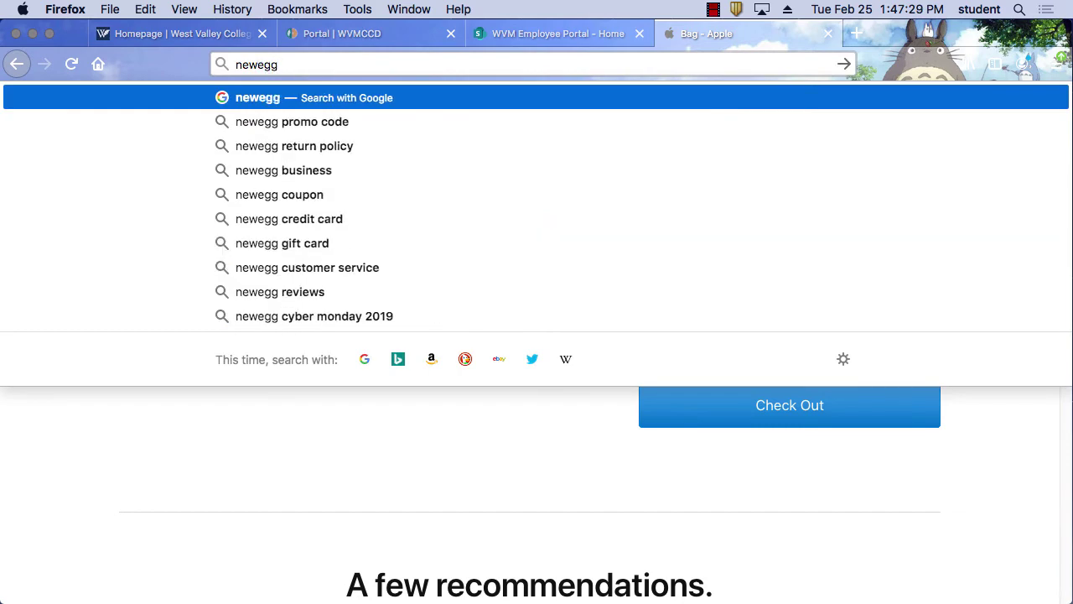
pyautogui.press('Return')
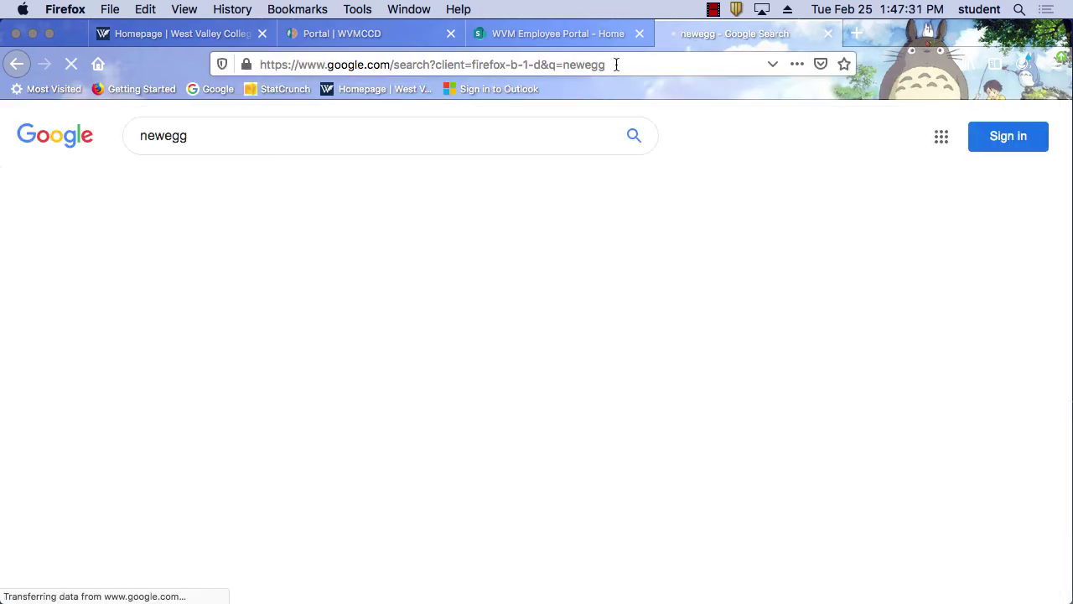
pyautogui.click(396, 284)
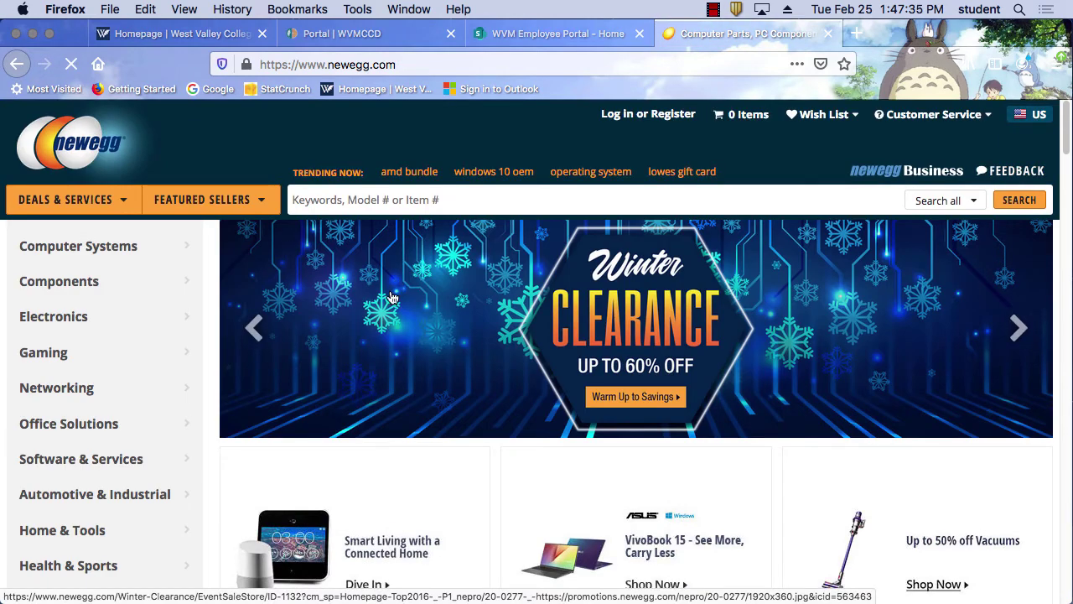
# - Open Newegg's Laptops / Notebooks category under Computer Systems and show the 15.6" laptops
pyautogui.moveTo(123, 252)
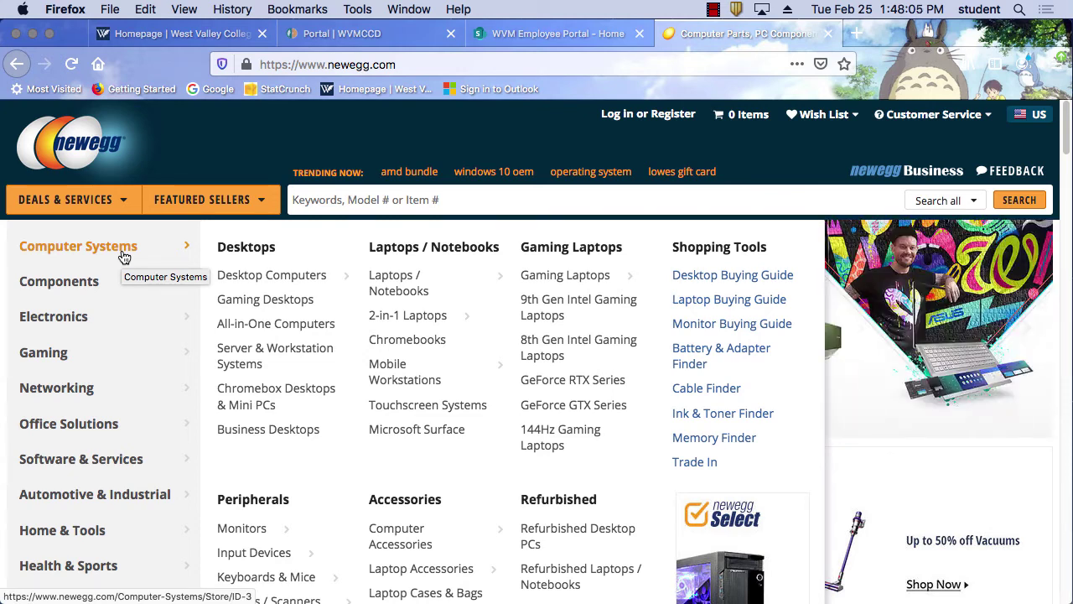
pyautogui.click(395, 289)
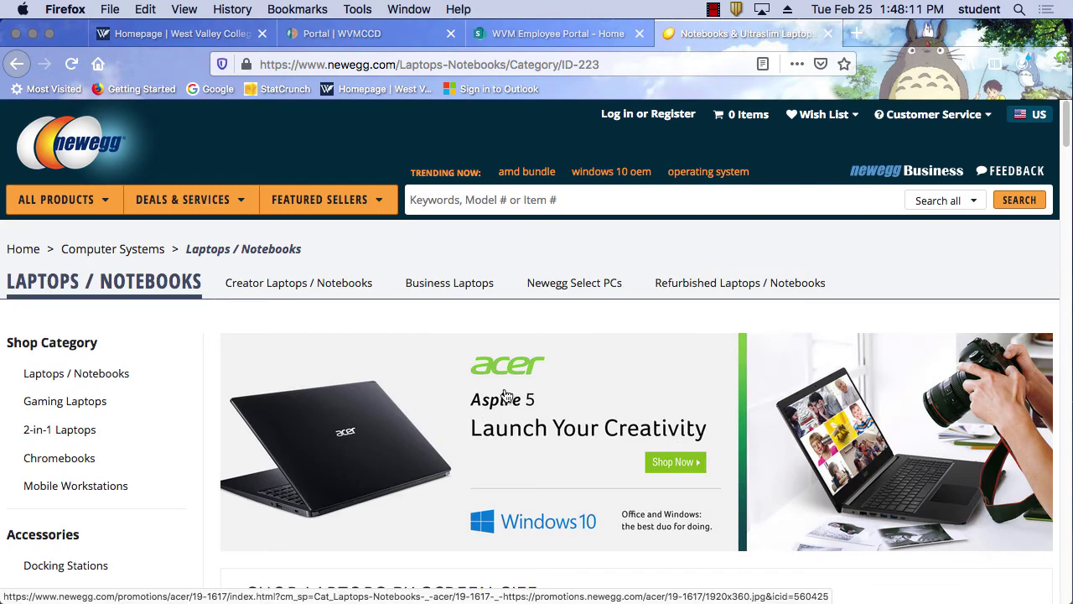
pyautogui.scroll(-5, 352, 402)
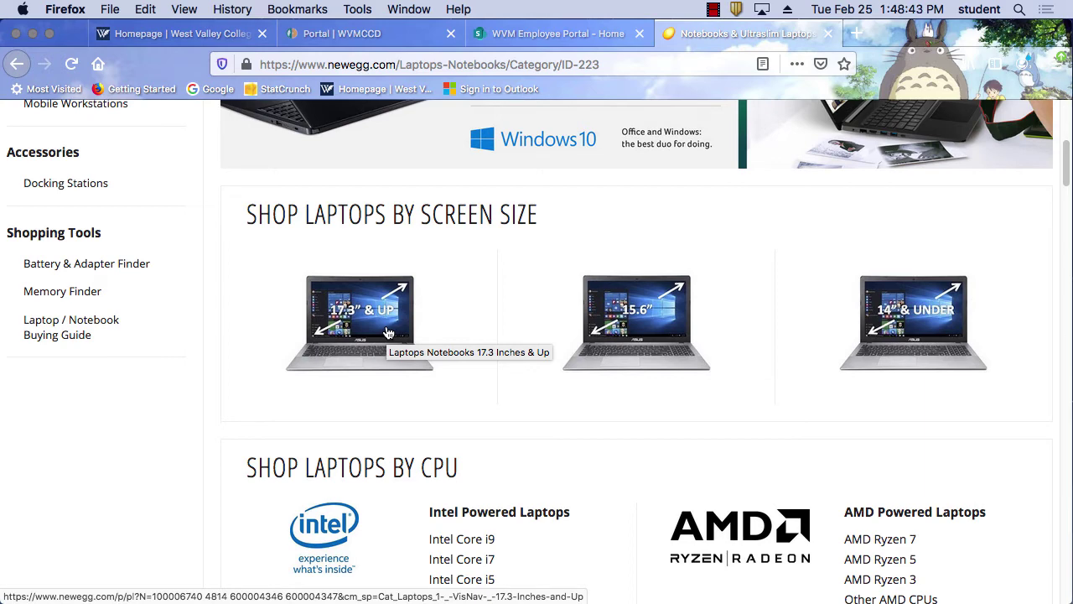
pyautogui.click(639, 326)
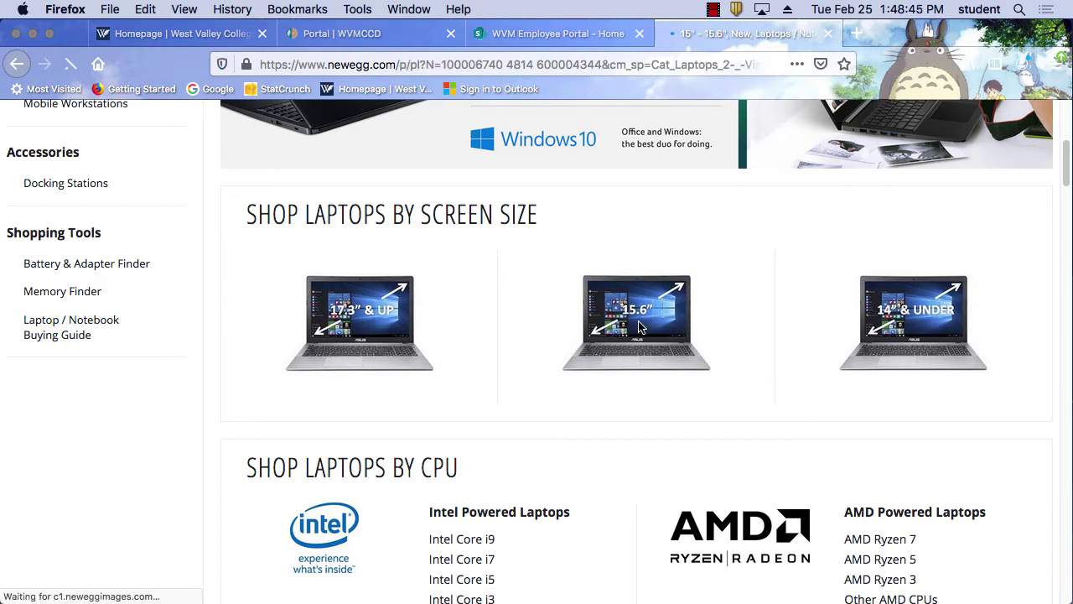
# - Examine the 15.6" laptop listings, comparing processors, memory, storage and prices for a model comparable to the MacBook Pro
pyautogui.scroll(-5, 695, 381)
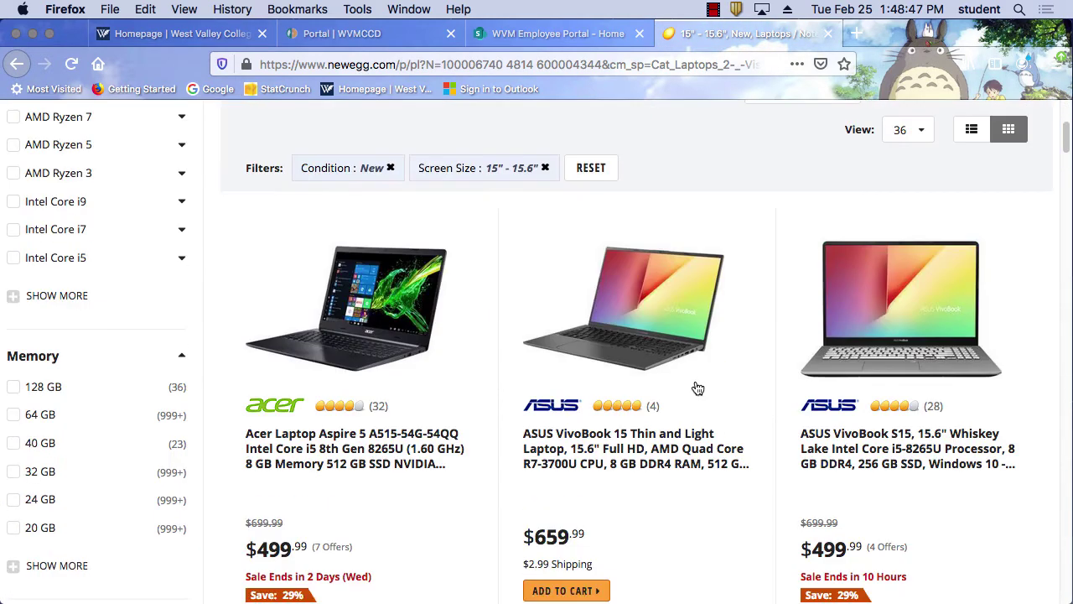
pyautogui.scroll(-8, 699, 387)
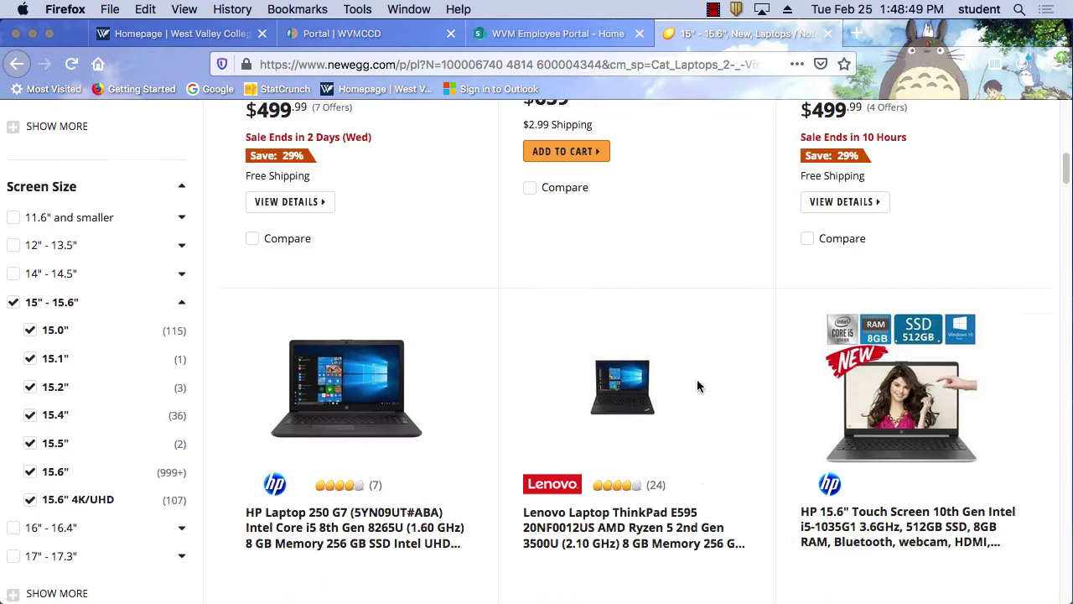
pyautogui.scroll(-2, 696, 386)
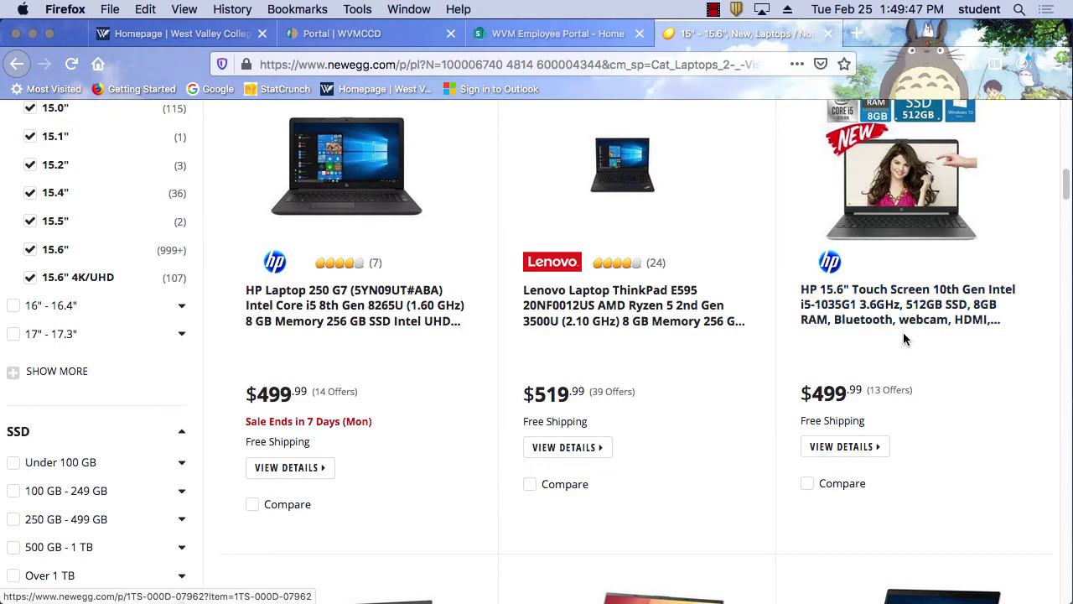
pyautogui.scroll(-3, 912, 323)
pyautogui.scroll(-9, 914, 321)
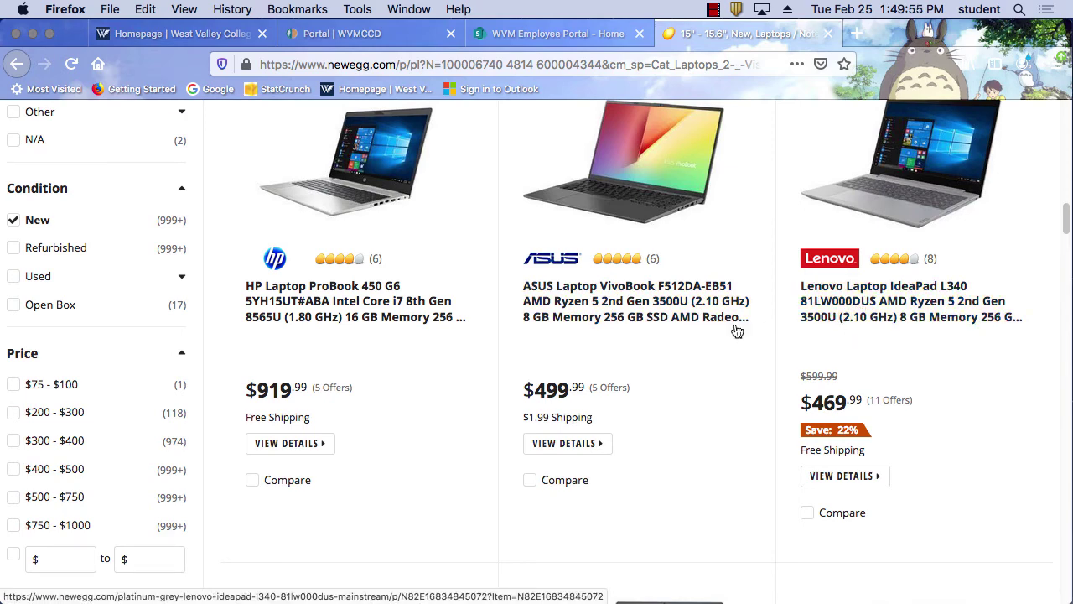
pyautogui.scroll(-6, 707, 316)
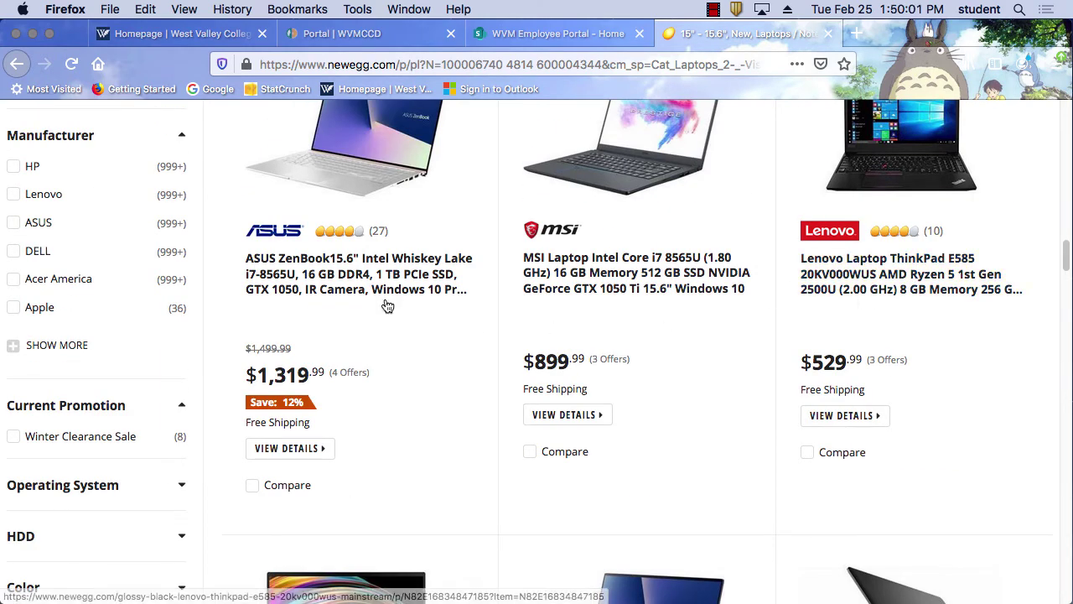
pyautogui.scroll(-5, 637, 307)
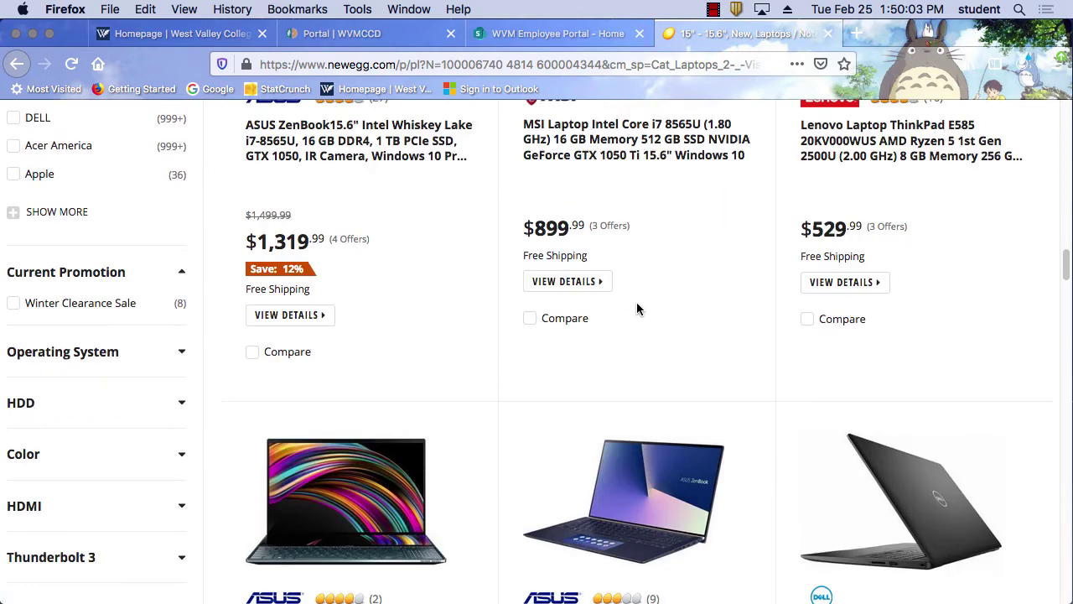
pyautogui.scroll(10, 637, 305)
pyautogui.scroll(-3, 636, 302)
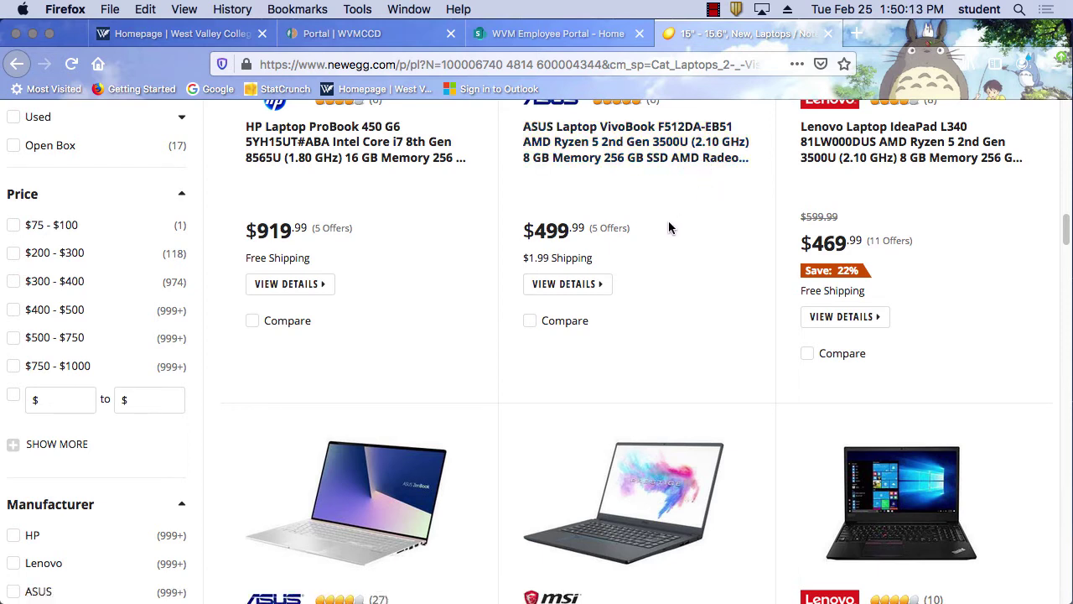
pyautogui.scroll(-1, 667, 221)
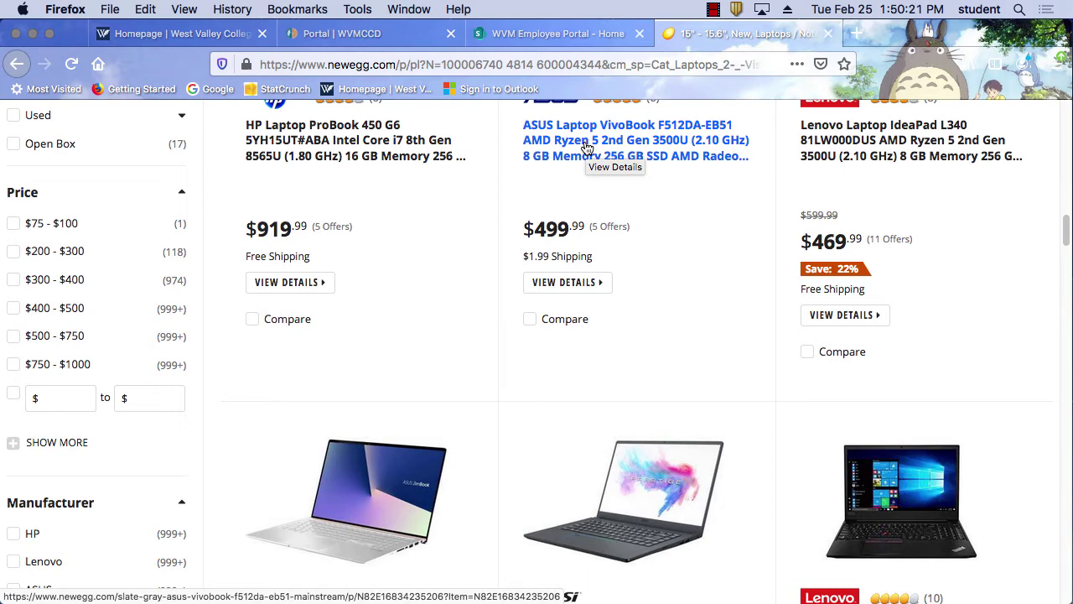
pyautogui.scroll(-5, 668, 209)
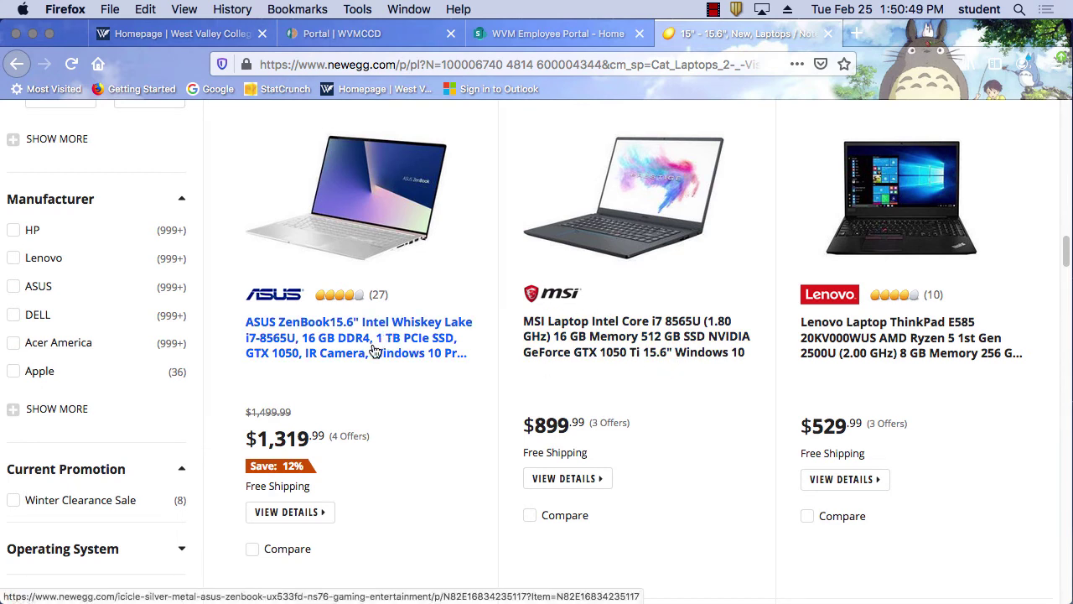
pyautogui.scroll(-1, 619, 359)
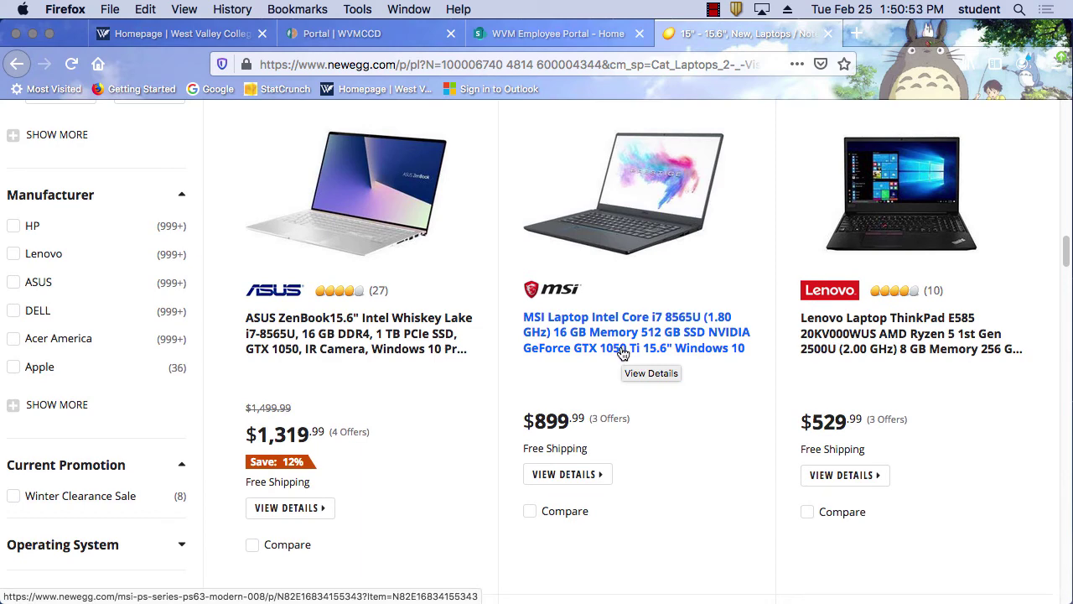
pyautogui.scroll(-5, 625, 352)
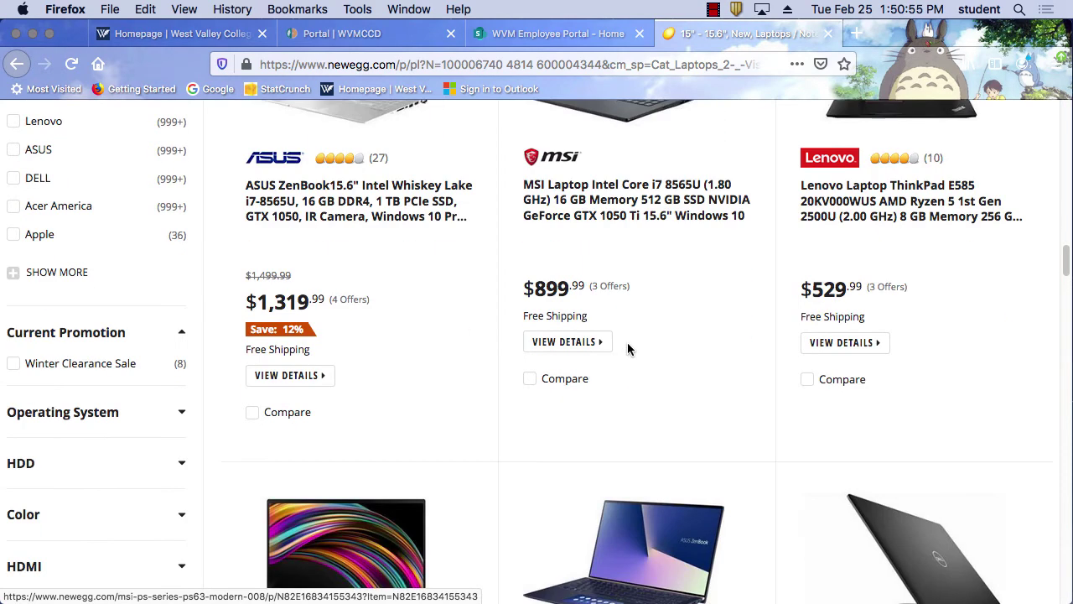
pyautogui.scroll(10, 627, 342)
pyautogui.scroll(-10, 627, 342)
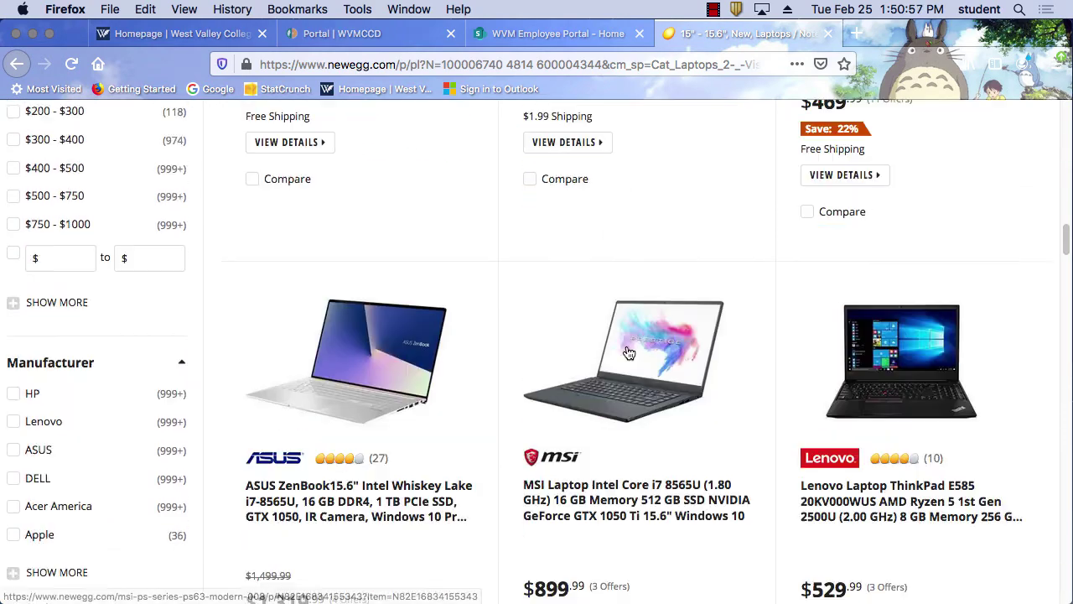
pyautogui.scroll(5, 625, 352)
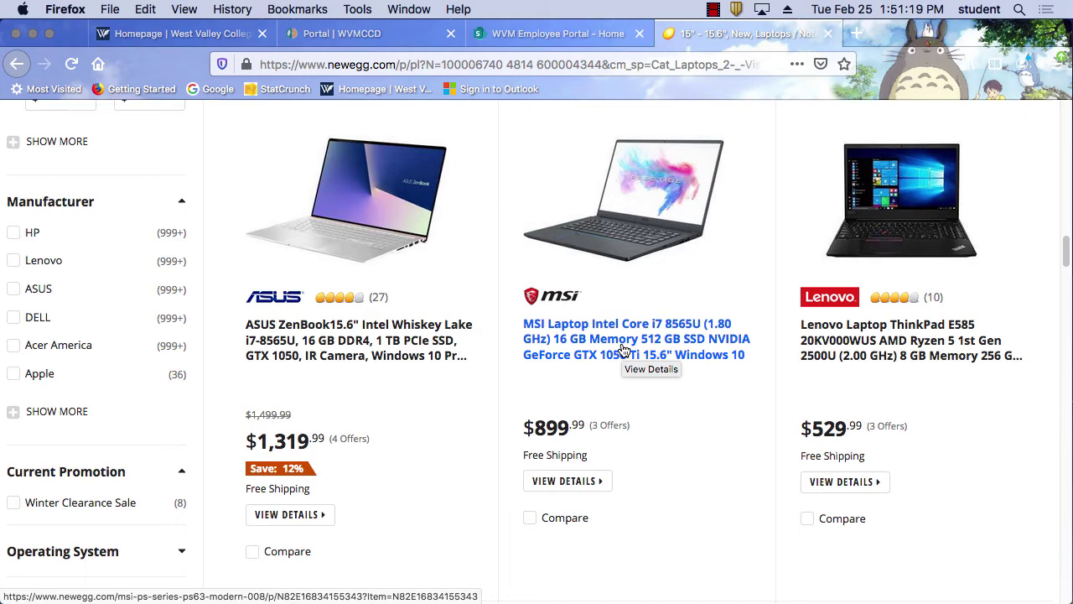
# - Open the MSI Core i7 8565U laptop's product page and copy "MSI Laptop Intel Core i7 8565U (1.80 GHz)" from its title
pyautogui.click(621, 350)
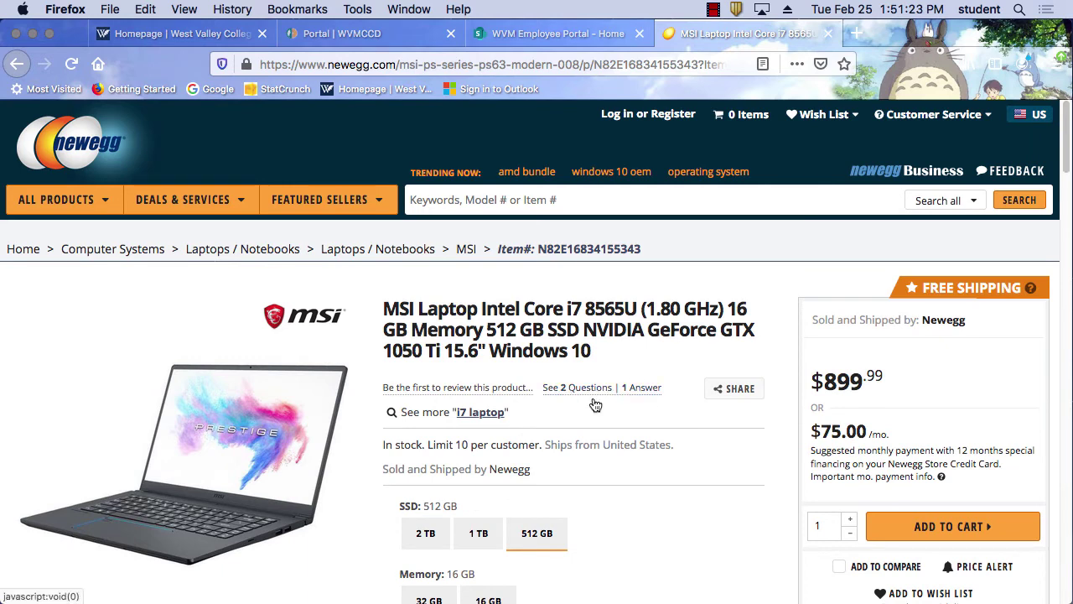
pyautogui.scroll(-1, 655, 420)
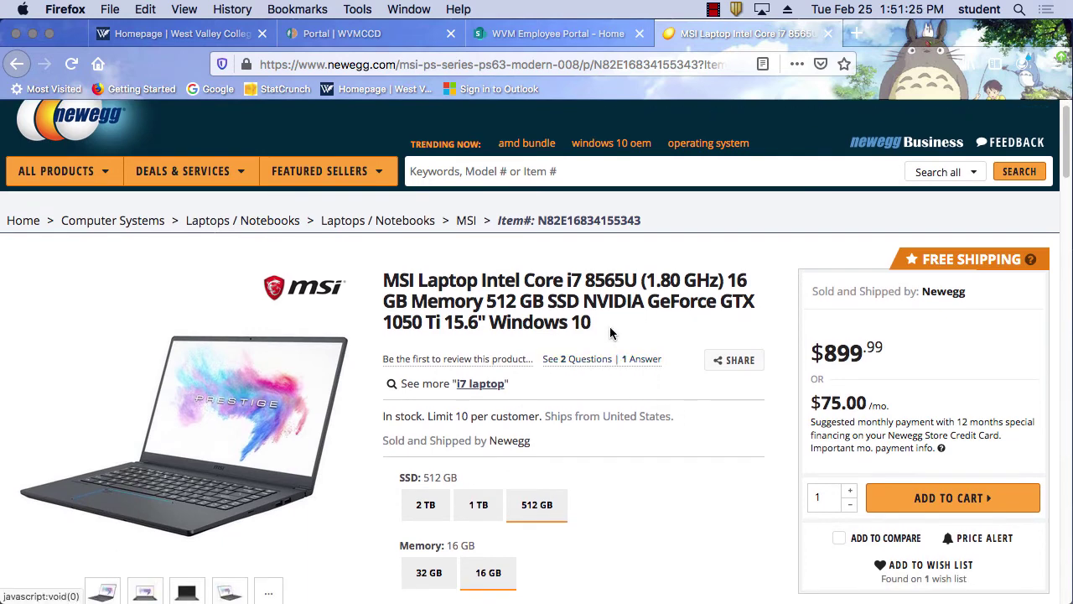
pyautogui.moveTo(615, 329); pyautogui.dragTo(383, 277)
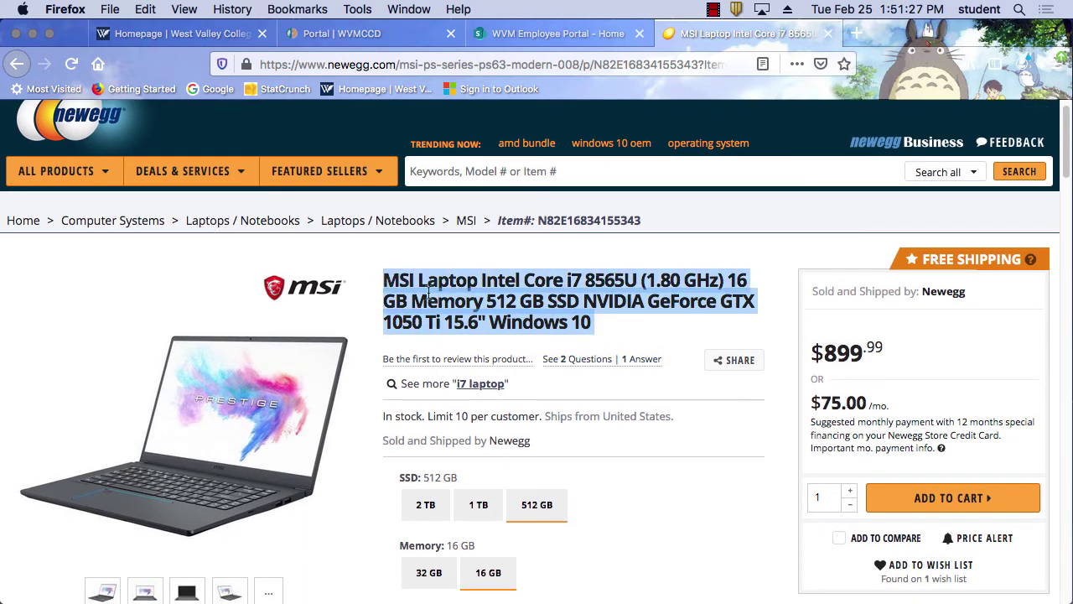
pyautogui.click(641, 326)
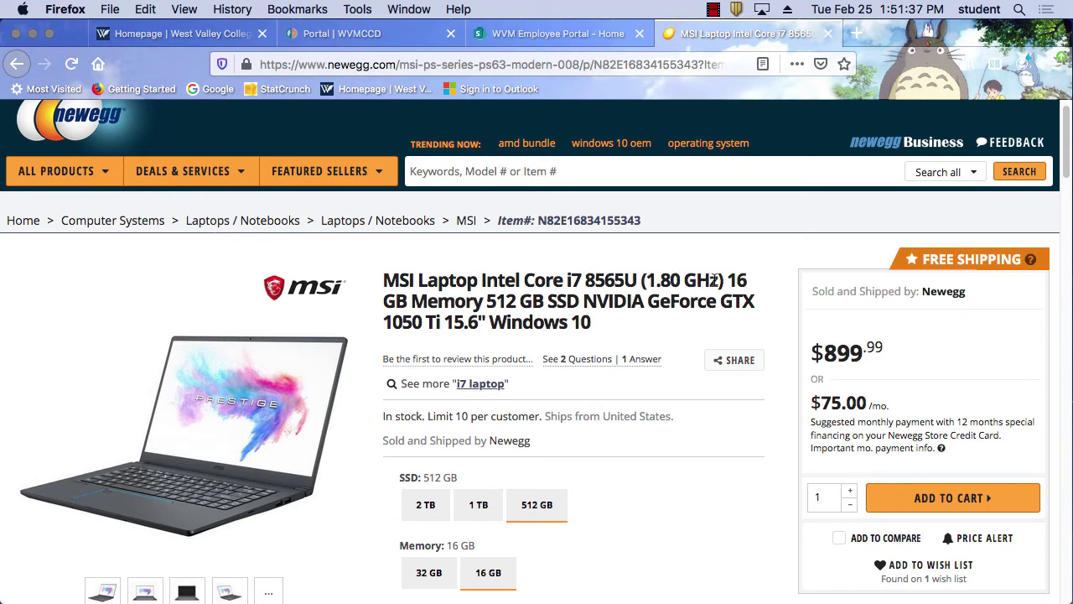
pyautogui.moveTo(722, 281); pyautogui.dragTo(387, 279)
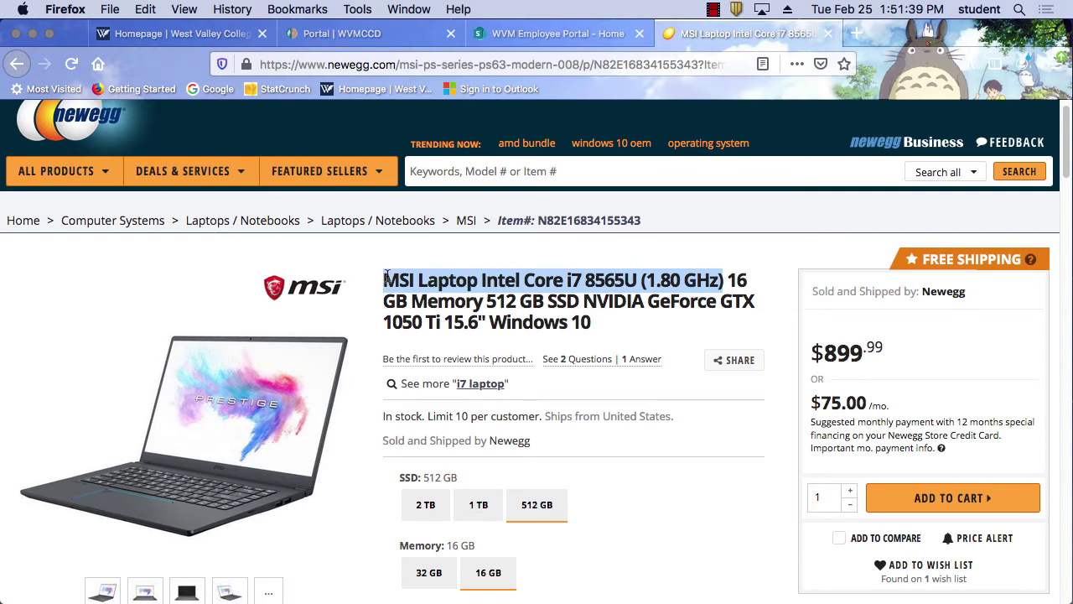
pyautogui.press('super+c')
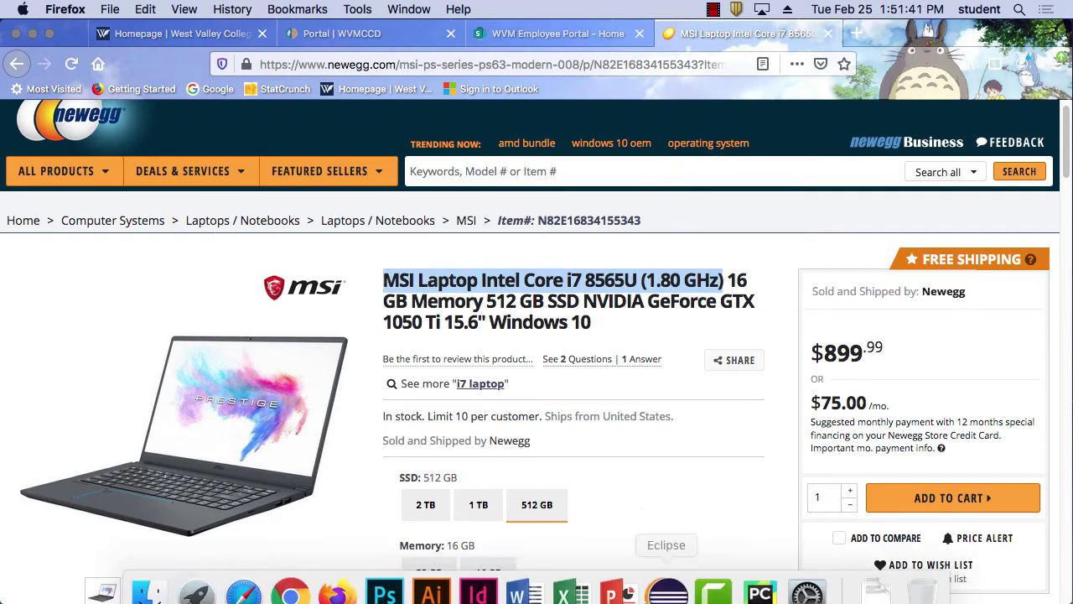
# - Switch to Word and merge the two empty cells in the table's top row beside the MacBook Pro heading
pyautogui.click(527, 578)
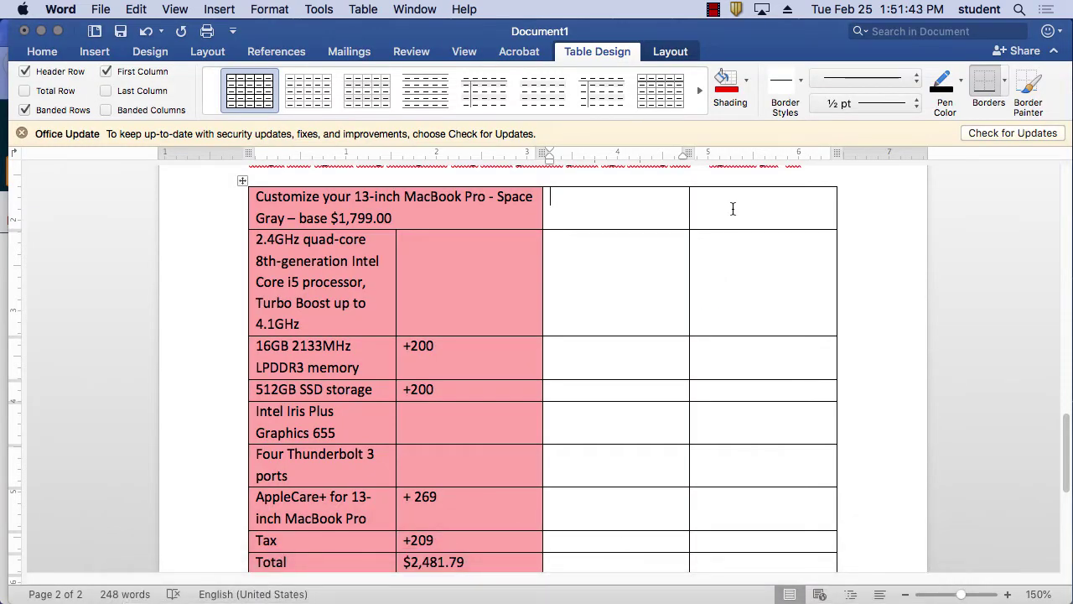
pyautogui.moveTo(730, 206); pyautogui.dragTo(635, 204)
pyautogui.rightClick(644, 203)
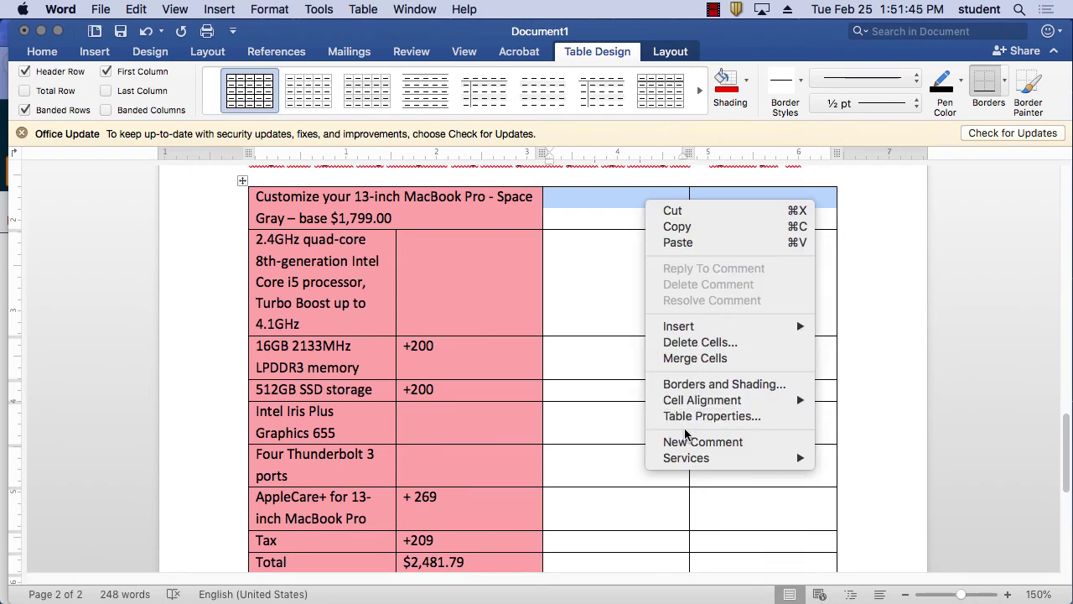
pyautogui.click(695, 358)
# - Paste "MSI Laptop Intel Core i7 8565U (1.80 GHz)" as text only into the merged heading cell
pyautogui.click(631, 202)
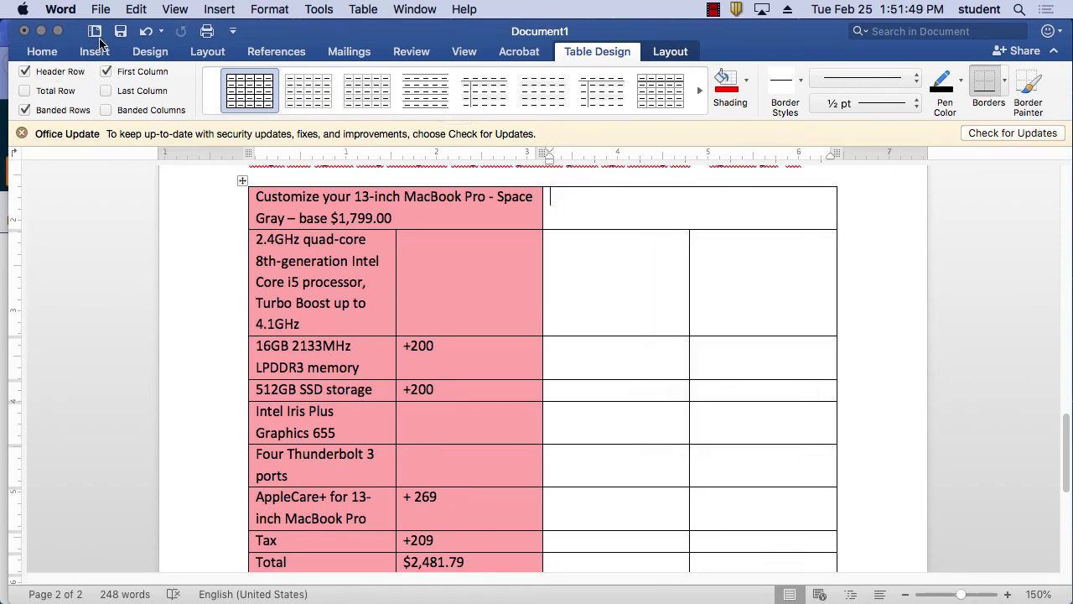
pyautogui.click(42, 52)
pyautogui.click(50, 90)
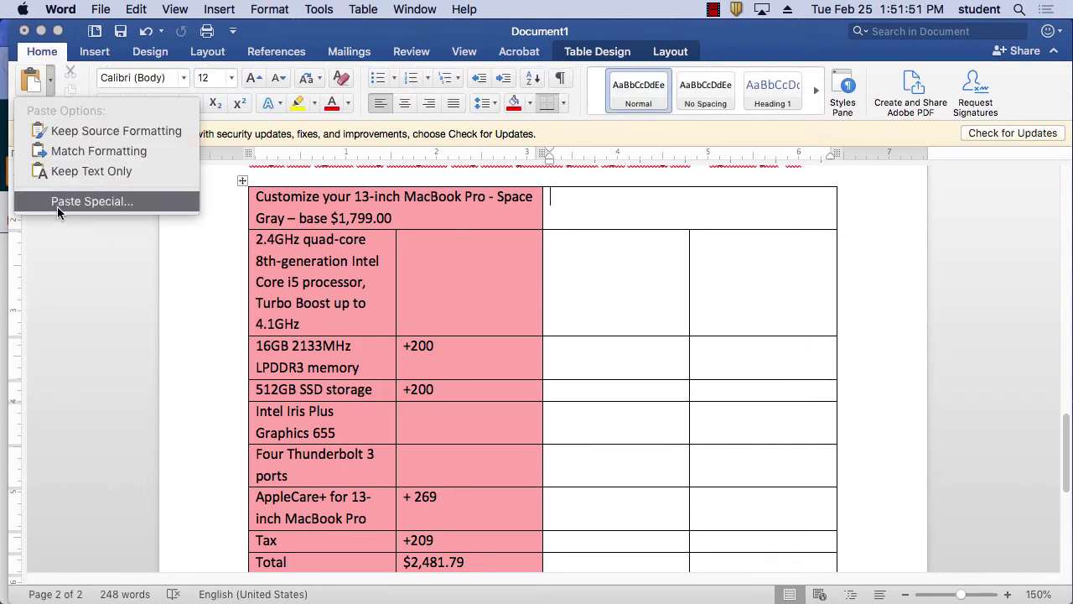
pyautogui.click(73, 172)
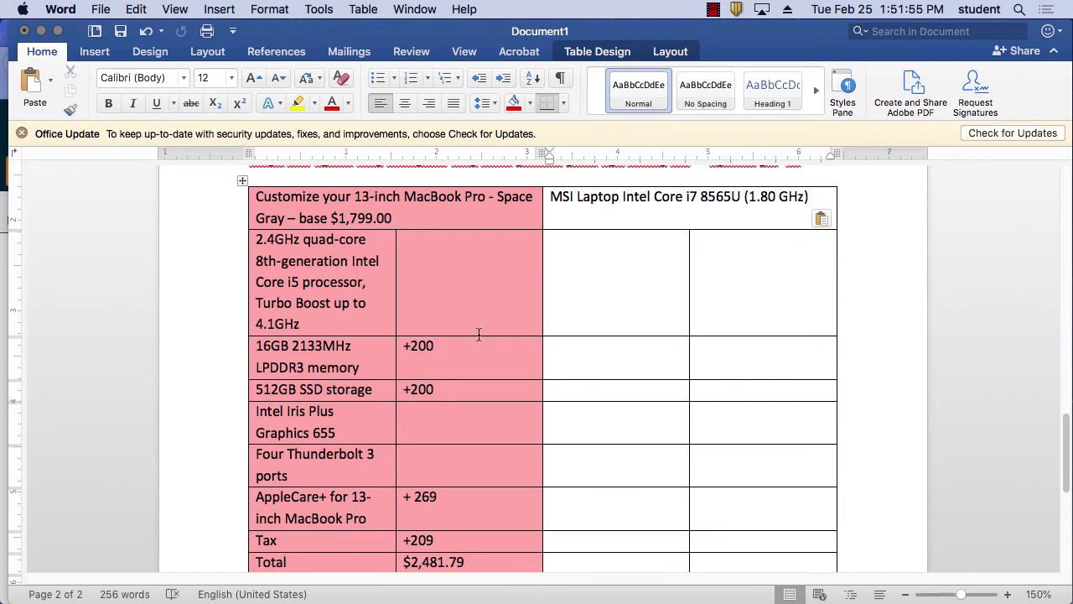
# - Copy "Intel Core i7 8565U (1.80 GHz)" from the Newegg title in Firefox and paste it text-only into the Word table's MSI processor cell
pyautogui.moveTo(617, 591)
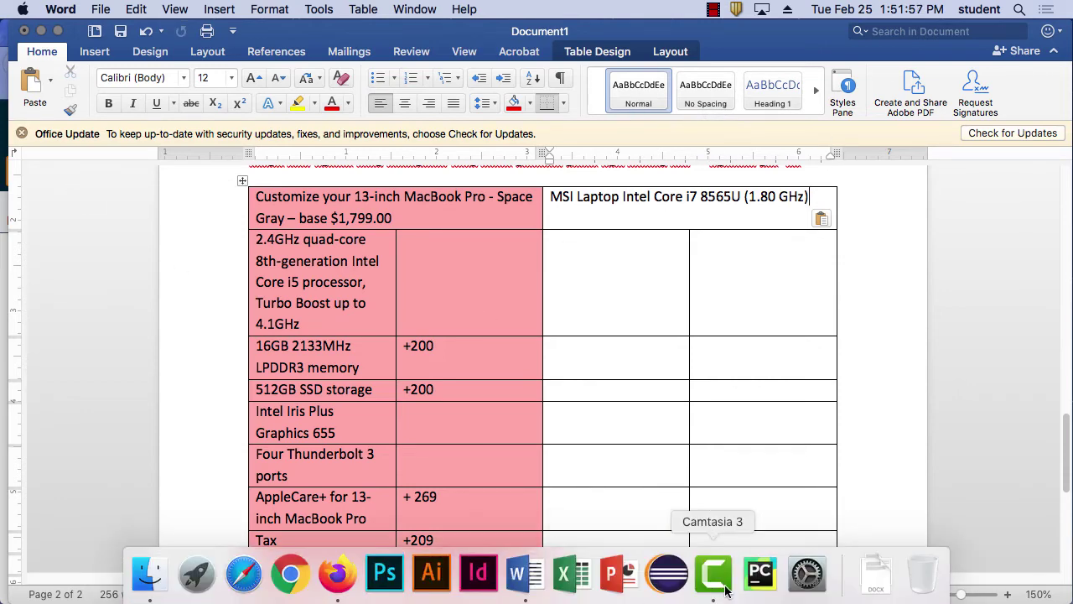
pyautogui.click(353, 578)
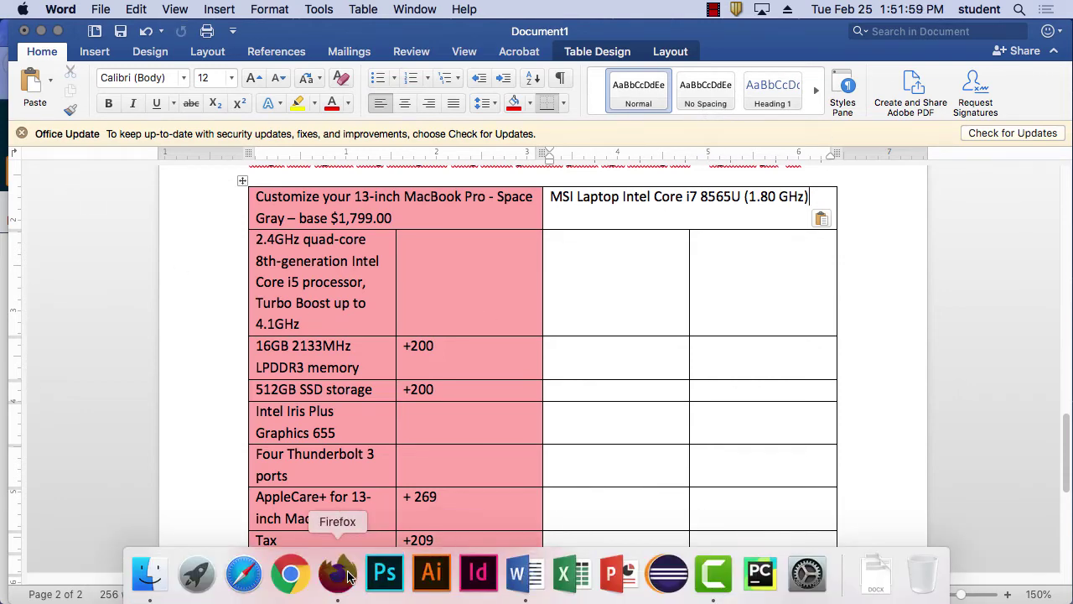
pyautogui.scroll(-1, 633, 453)
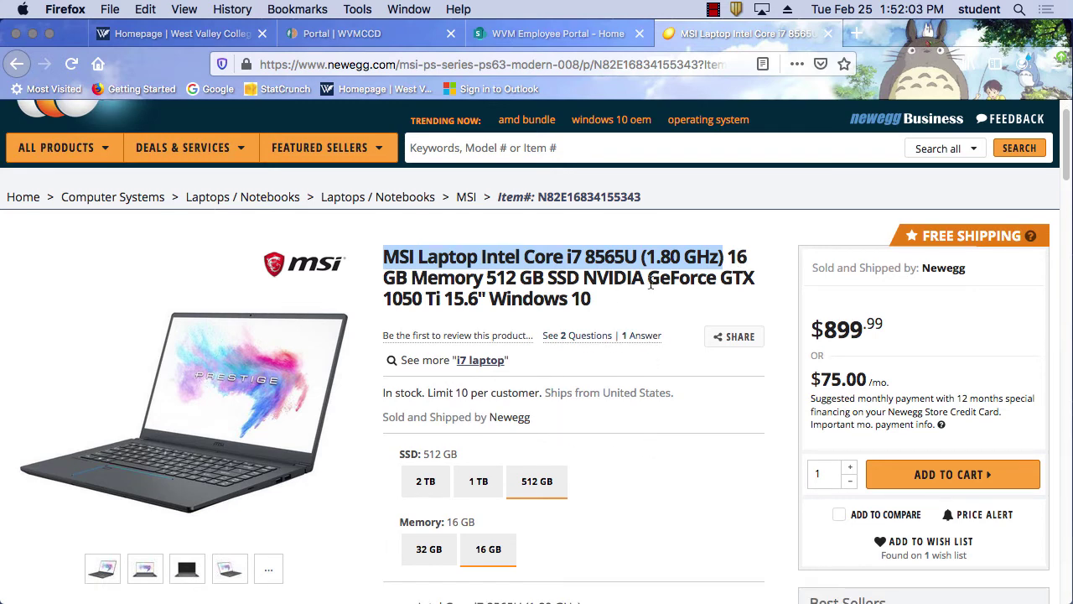
pyautogui.moveTo(721, 256); pyautogui.dragTo(480, 257)
pyautogui.moveTo(728, 257); pyautogui.dragTo(482, 256)
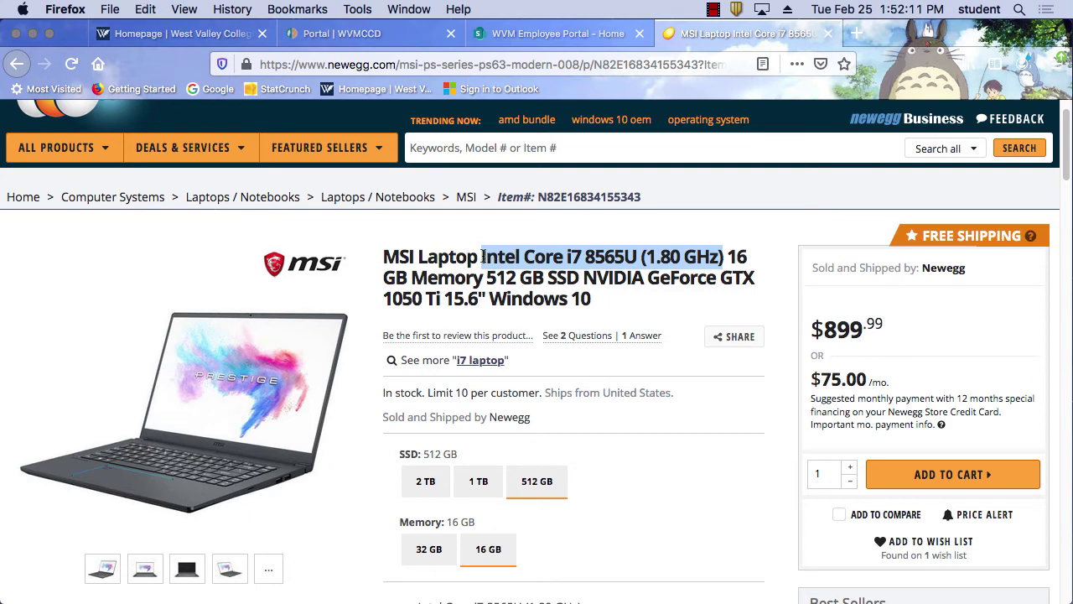
pyautogui.moveTo(717, 586)
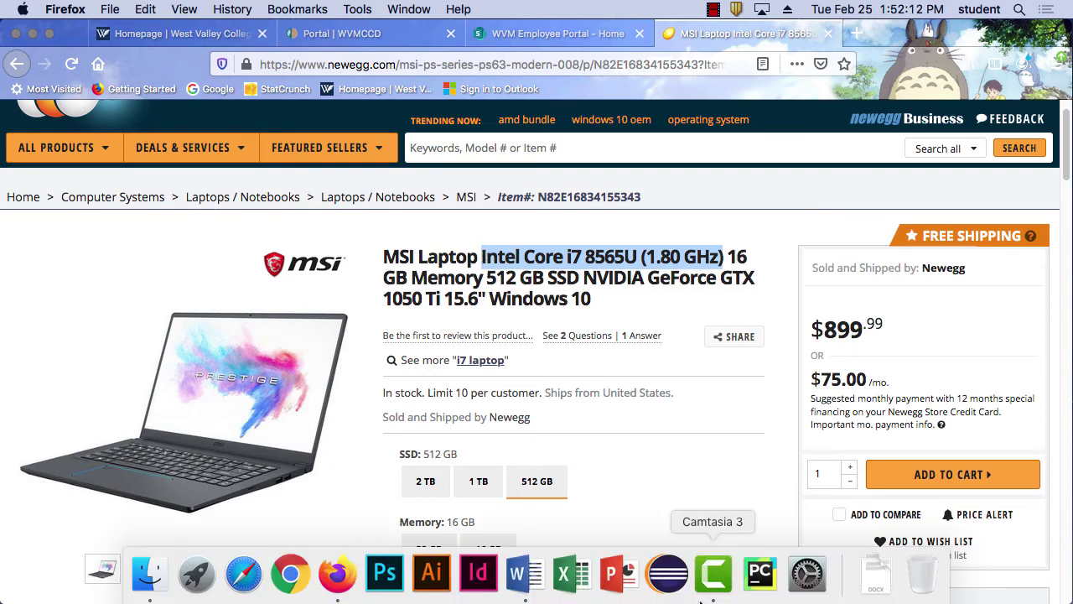
pyautogui.click(525, 574)
pyautogui.click(627, 278)
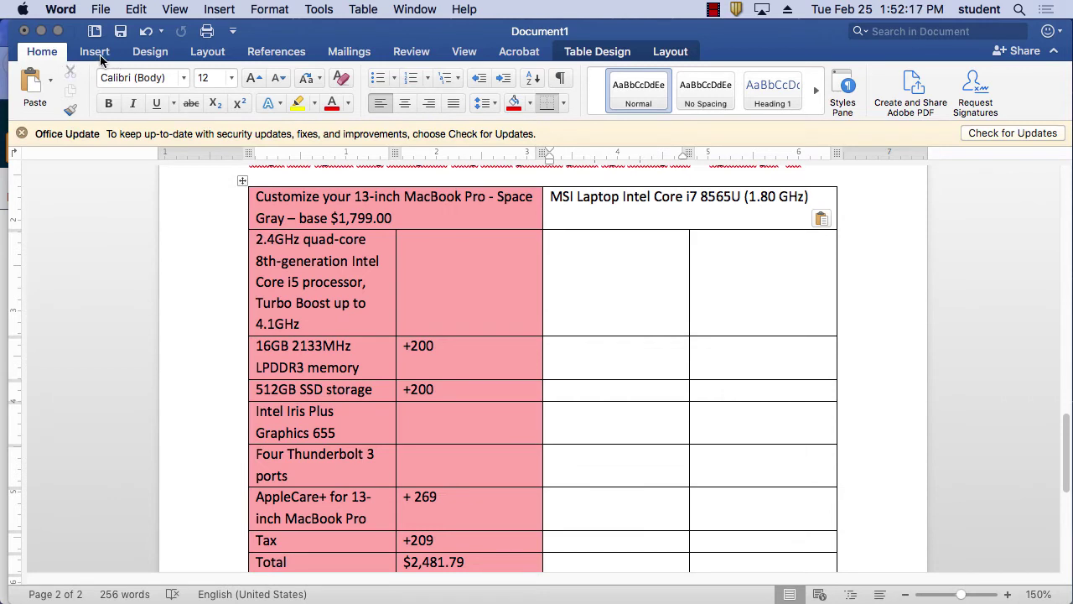
pyautogui.click(50, 81)
pyautogui.click(76, 171)
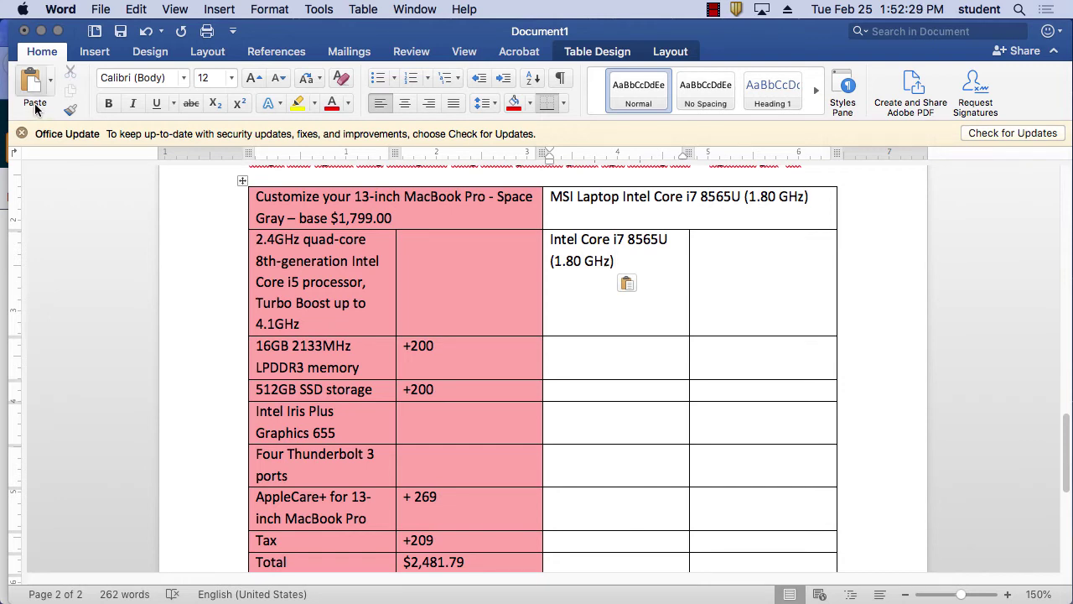
# - Switch to Firefox and compare the MSI laptop's specifications and price with the 1 TB and 512 GB SSD options
pyautogui.moveTo(663, 591)
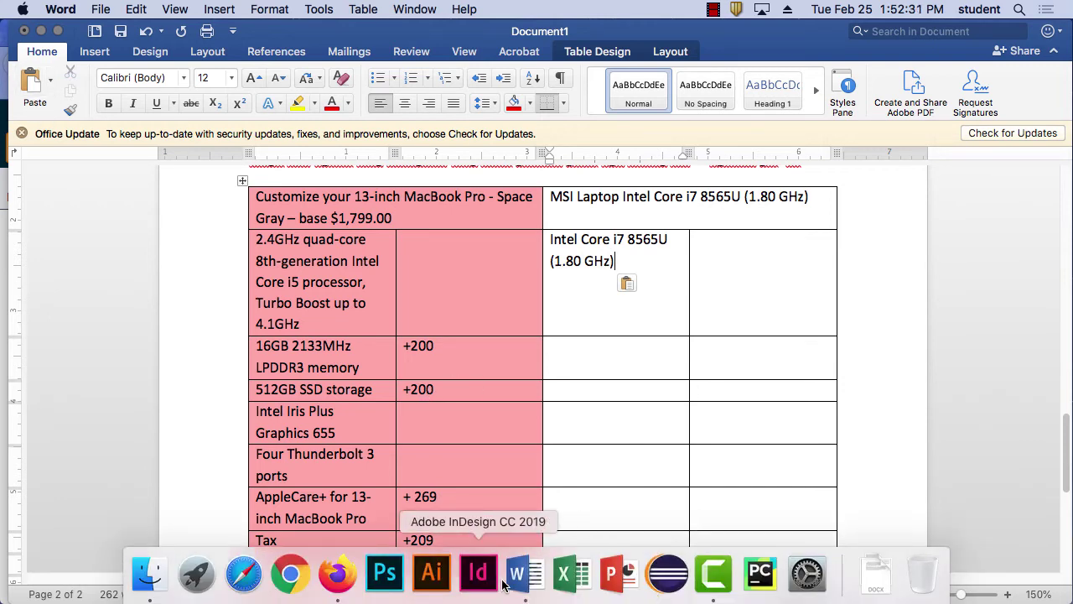
pyautogui.click(337, 574)
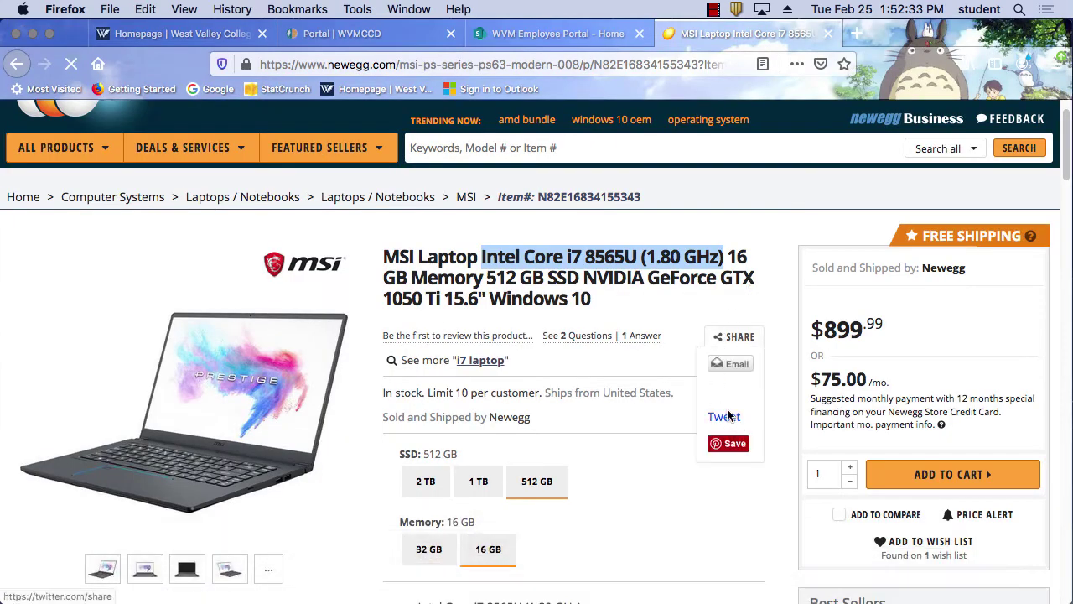
pyautogui.scroll(-5, 595, 377)
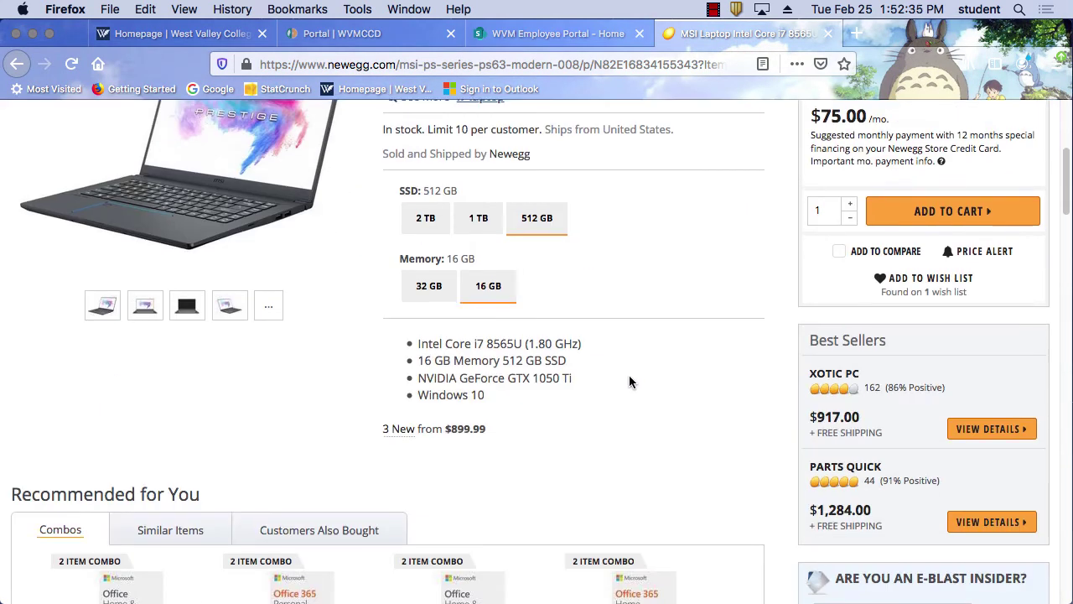
pyautogui.scroll(2, 629, 376)
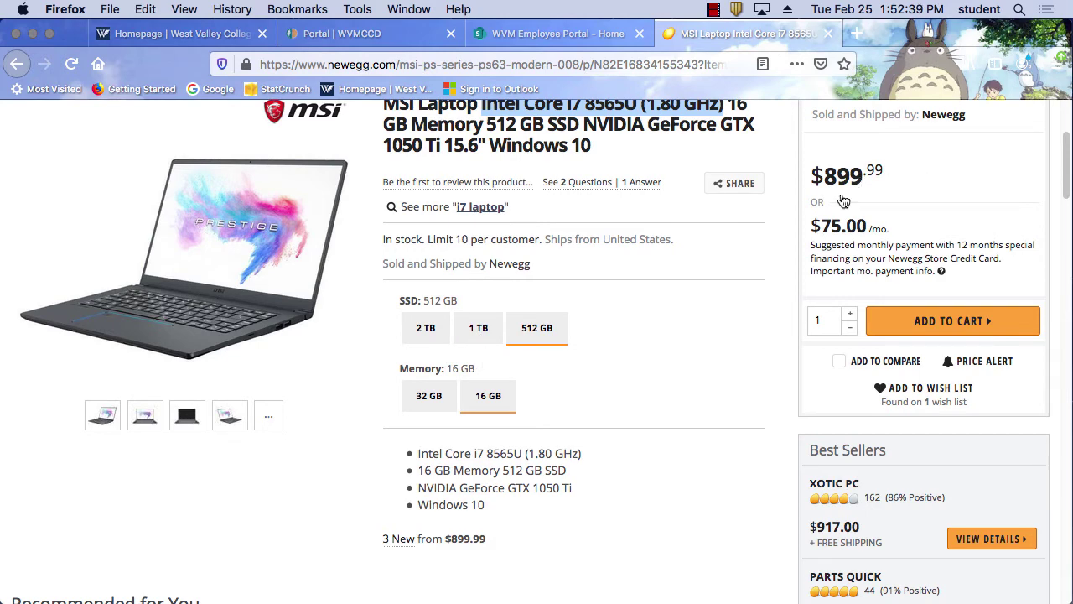
pyautogui.click(478, 335)
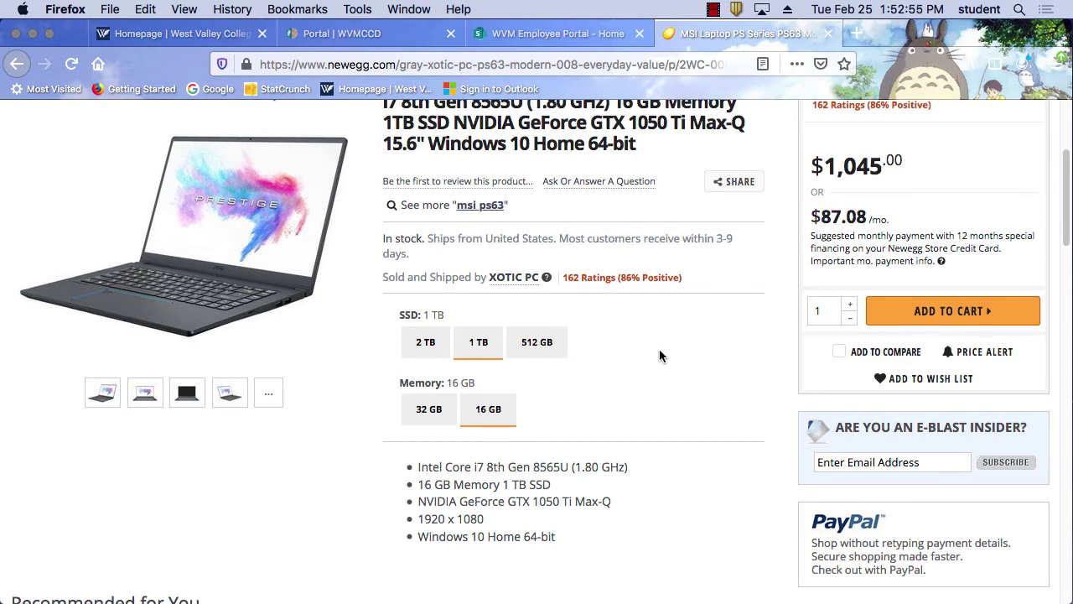
pyautogui.scroll(-5, 659, 349)
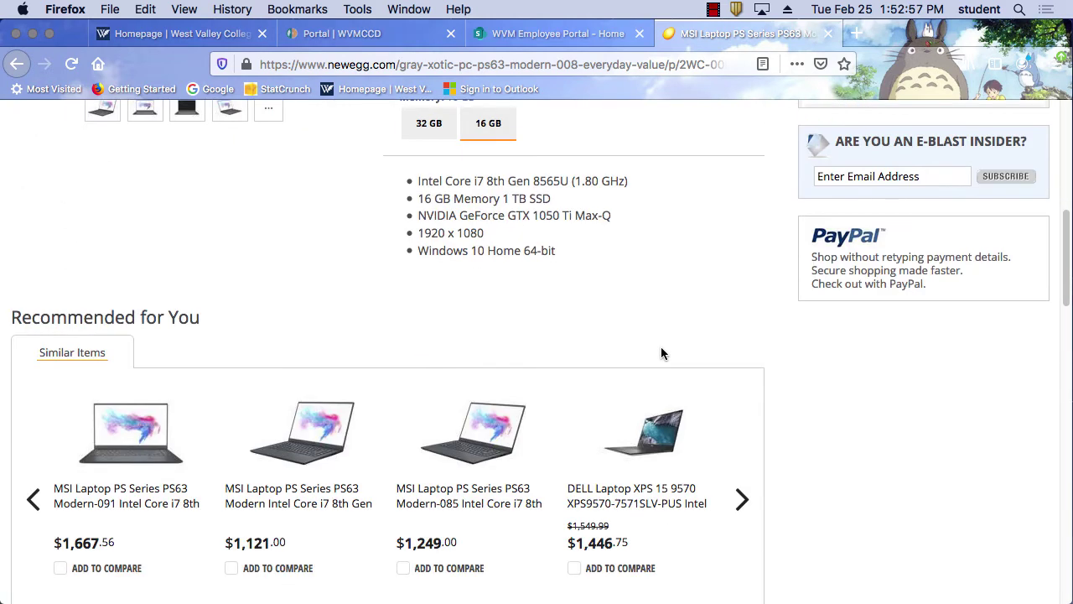
pyautogui.scroll(4, 661, 353)
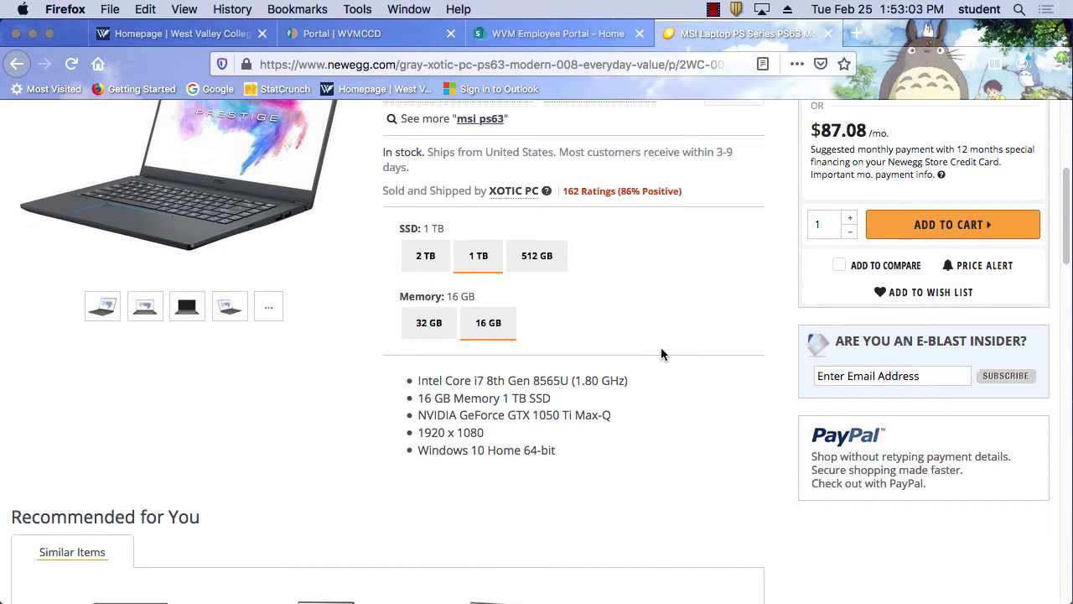
pyautogui.click(538, 257)
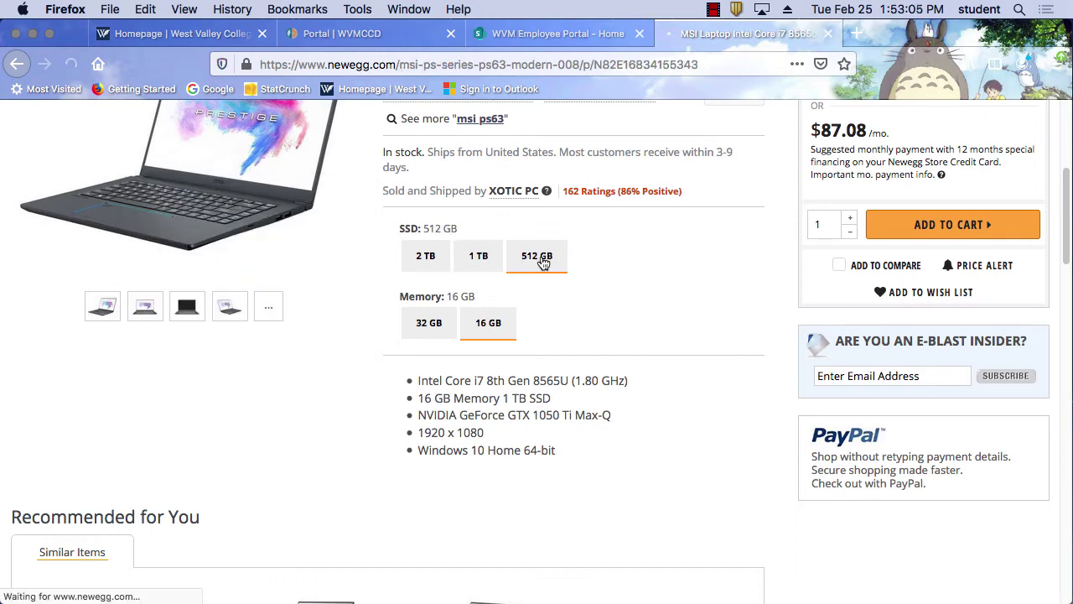
# - Copy the $899.99 price from Newegg and append "– base $899.99" to the MSI heading in the Word table
pyautogui.moveTo(864, 382); pyautogui.dragTo(814, 384)
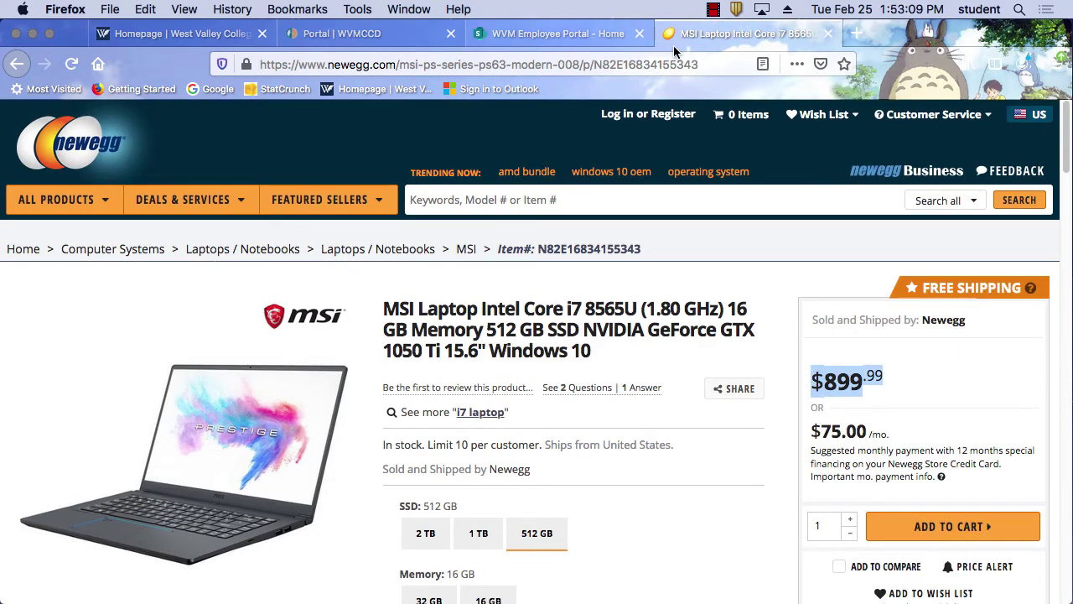
pyautogui.moveTo(556, 595)
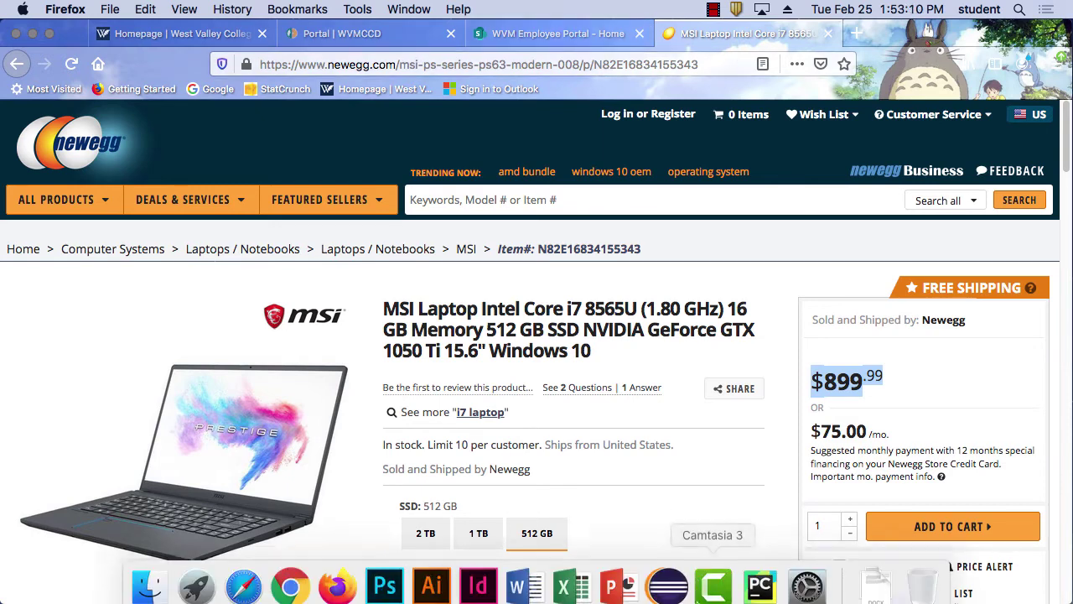
pyautogui.click(522, 575)
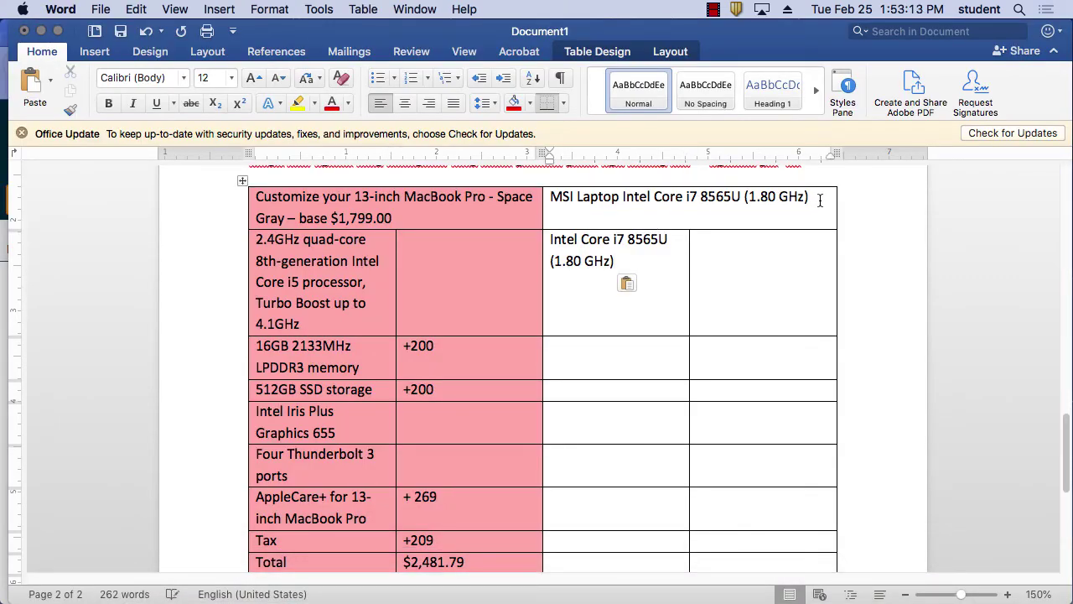
pyautogui.write('- base')
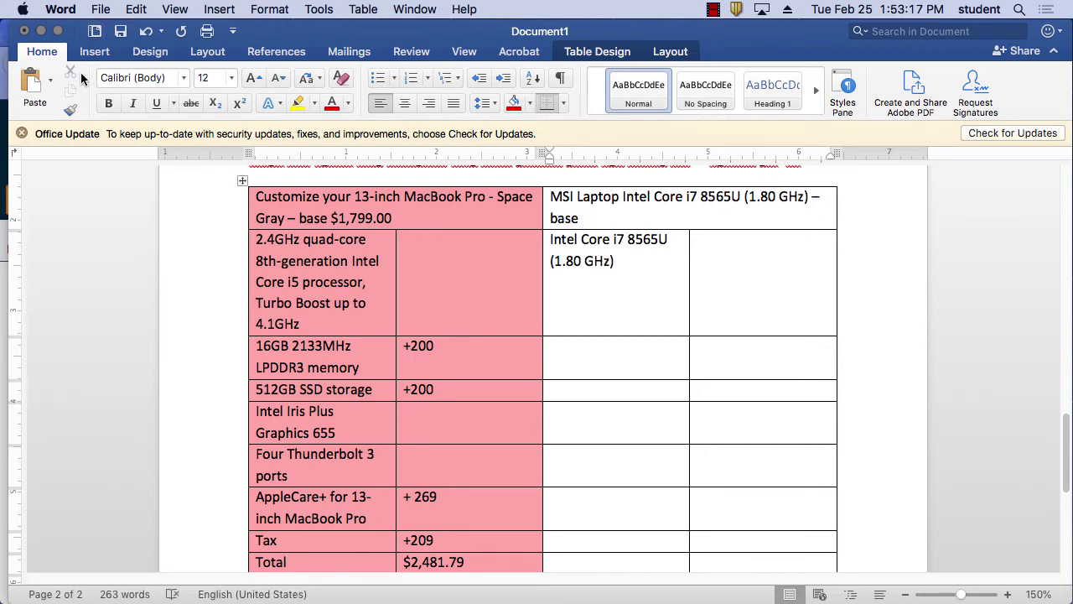
pyautogui.click(50, 80)
pyautogui.click(74, 174)
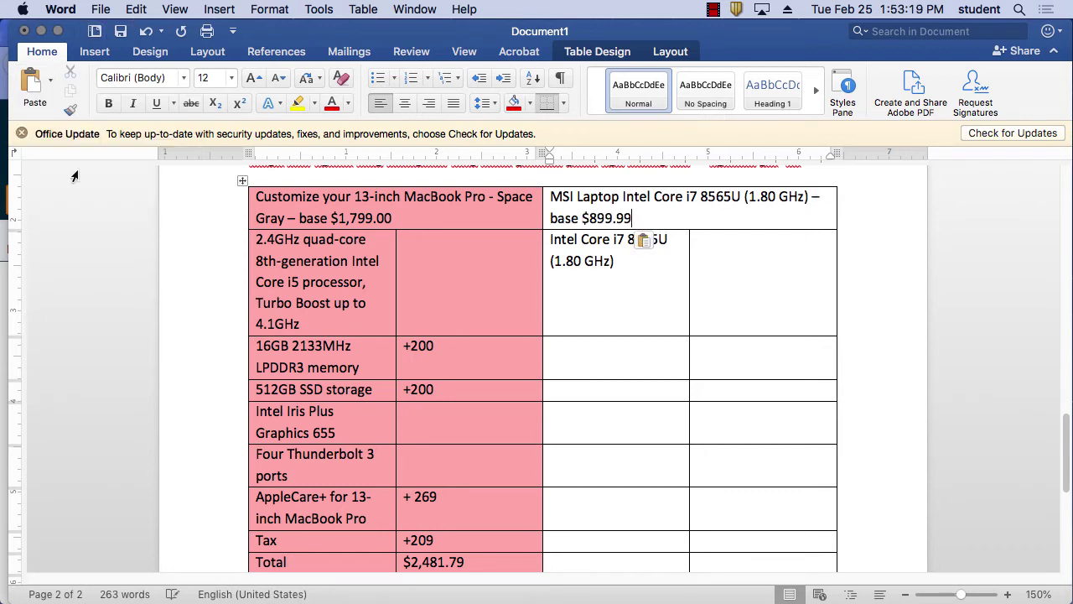
# - Return to the Newegg page in Firefox and select the MSI laptop's 1 TB SSD option to check its price
pyautogui.click(590, 356)
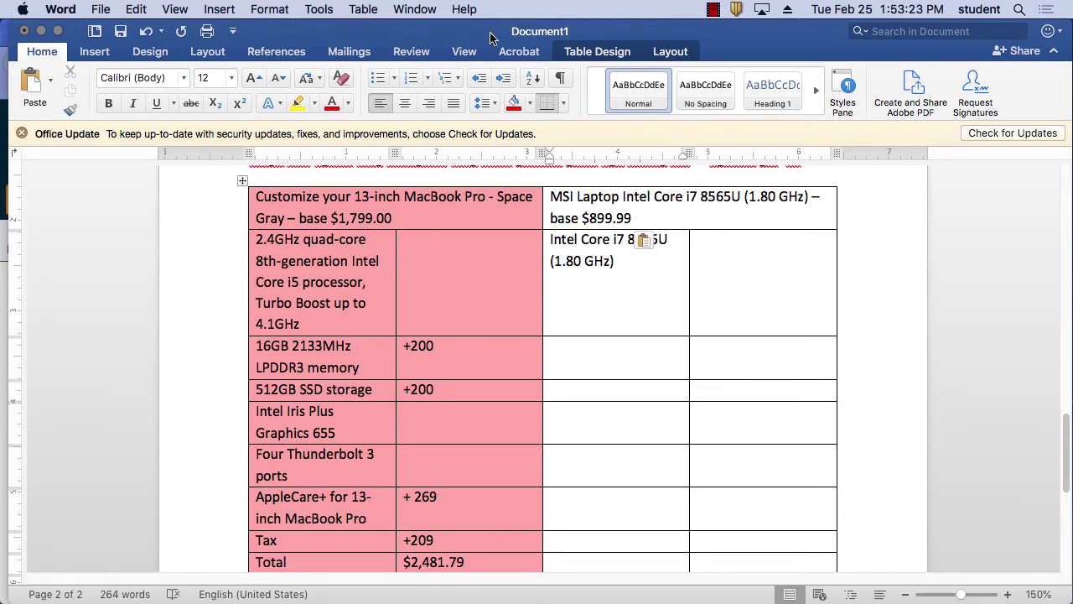
pyautogui.moveTo(572, 597)
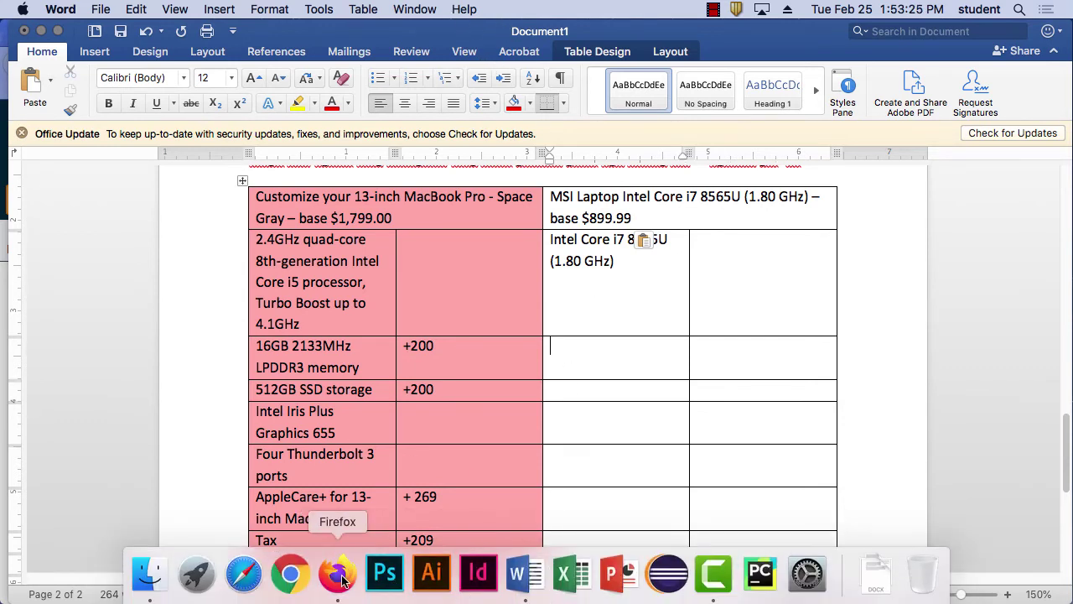
pyautogui.click(337, 591)
pyautogui.click(479, 541)
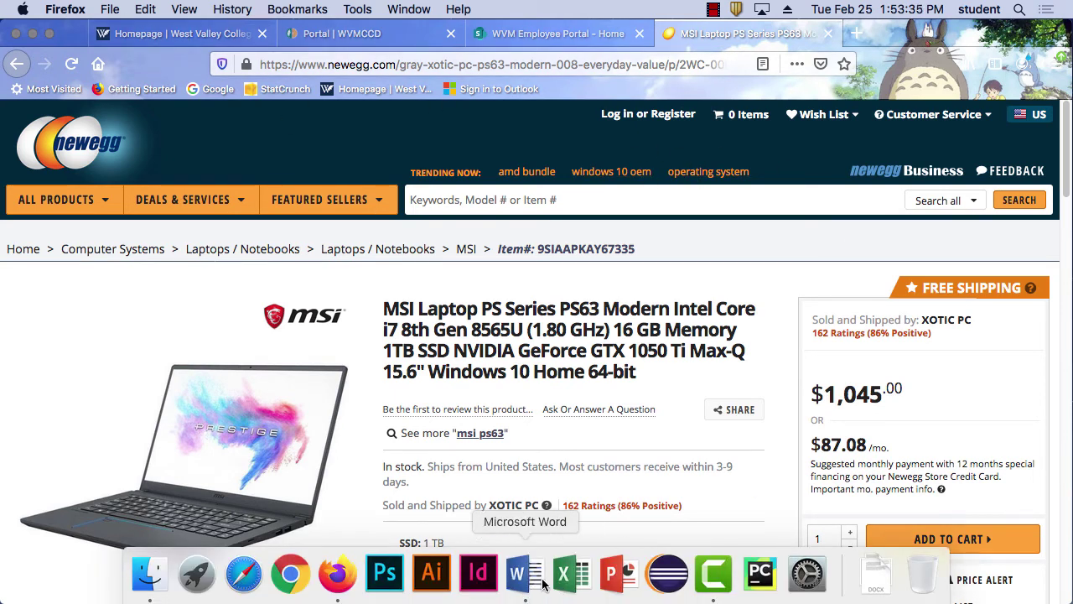
# - Switch to Word and enter "1 TB" and "+145" in the MSI cells of the 16GB memory row
pyautogui.click(526, 580)
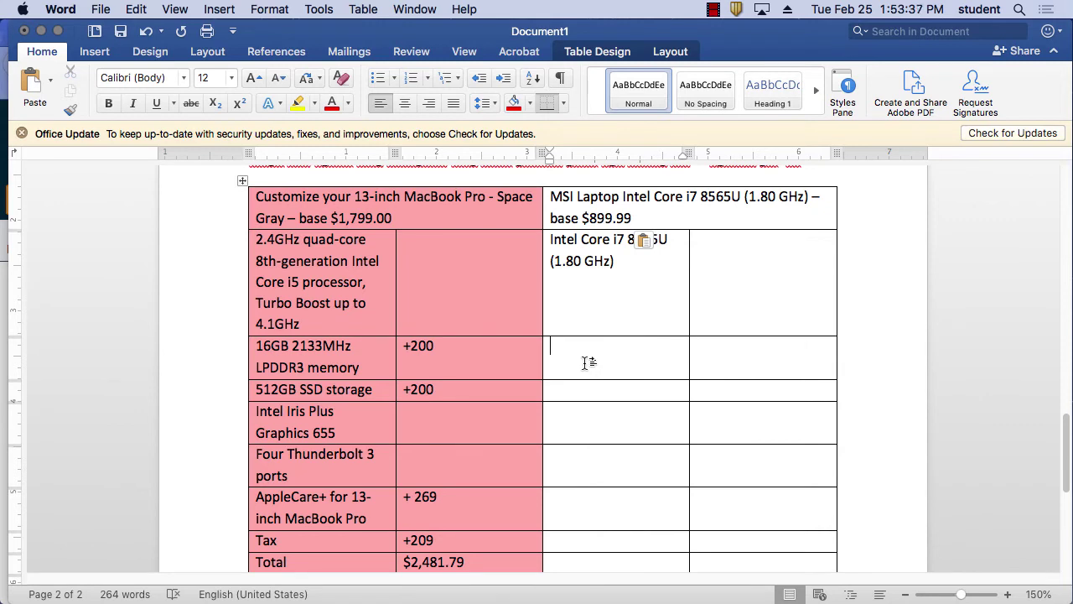
pyautogui.write('1 TB')
pyautogui.click(726, 359)
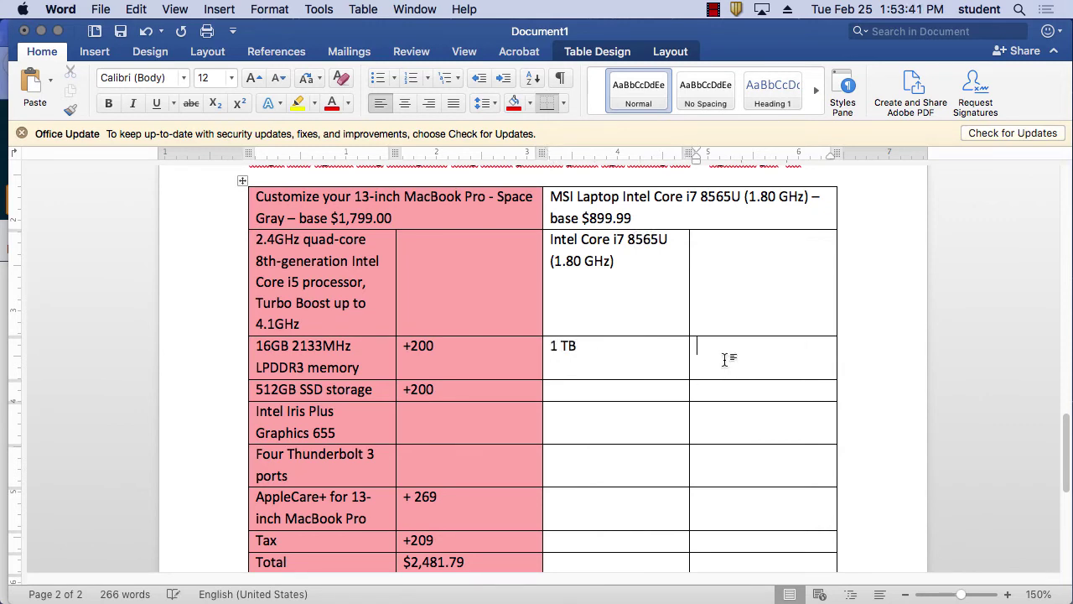
pyautogui.write('+145')
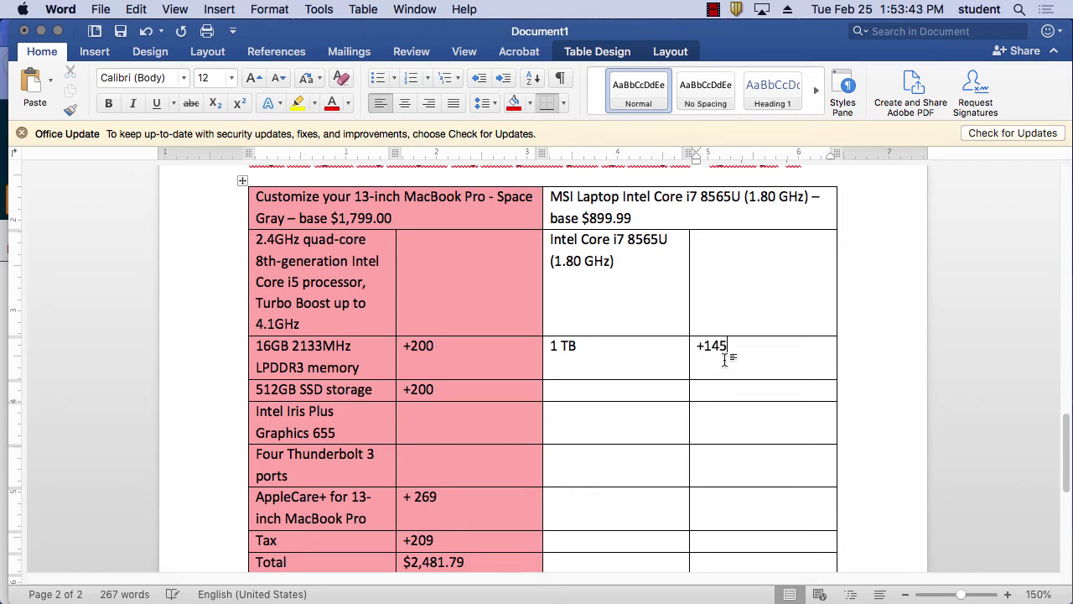
# - Switch to Firefox and review the MSI laptop's SSD and memory options on the Newegg page
pyautogui.click(621, 390)
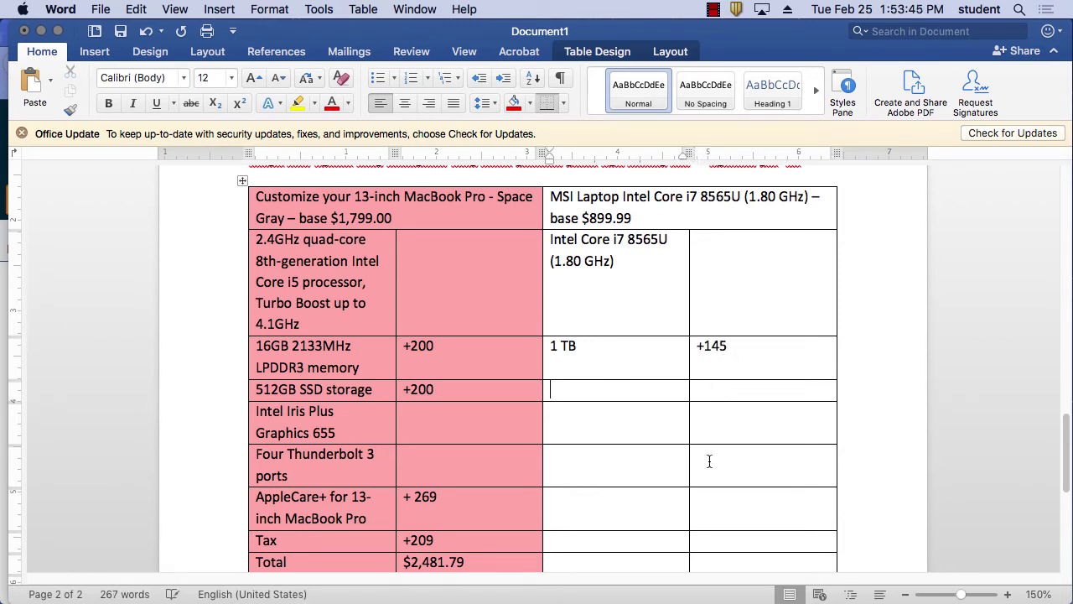
pyautogui.moveTo(667, 591)
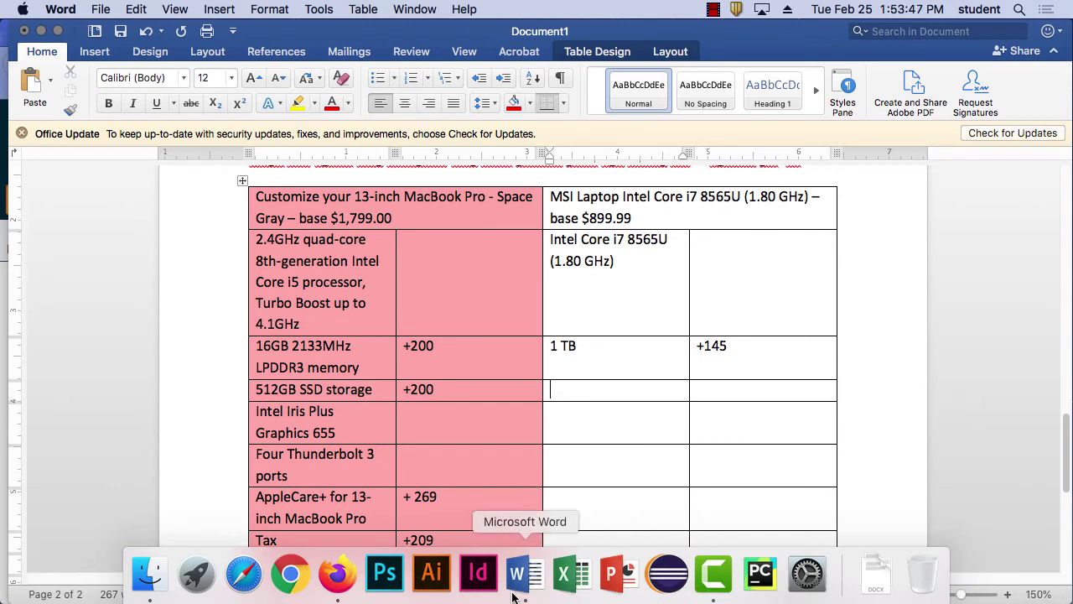
pyautogui.click(339, 575)
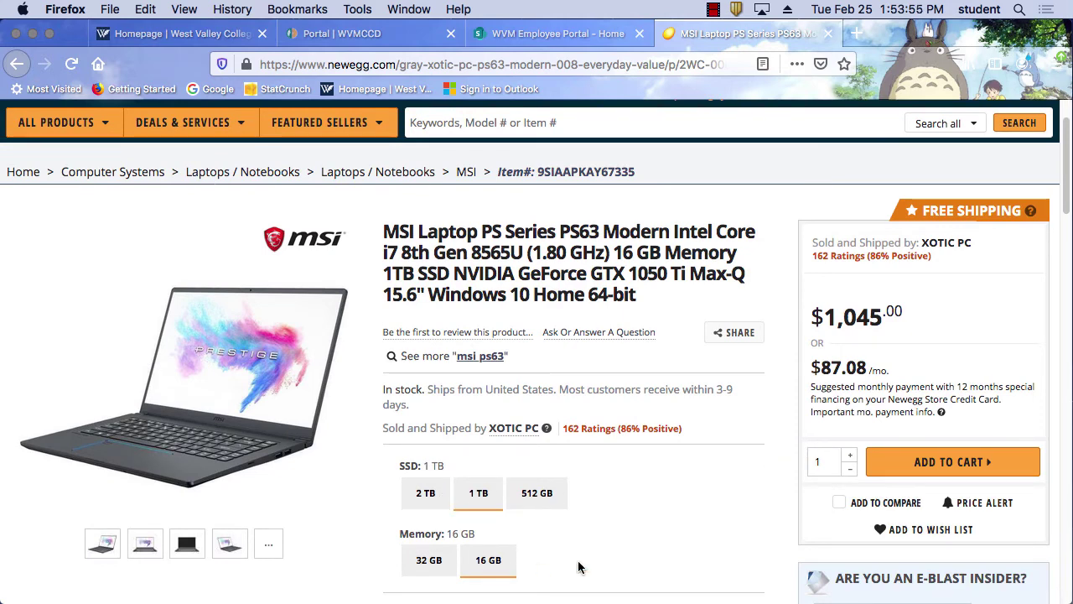
pyautogui.scroll(-1, 582, 568)
pyautogui.moveTo(386, 600)
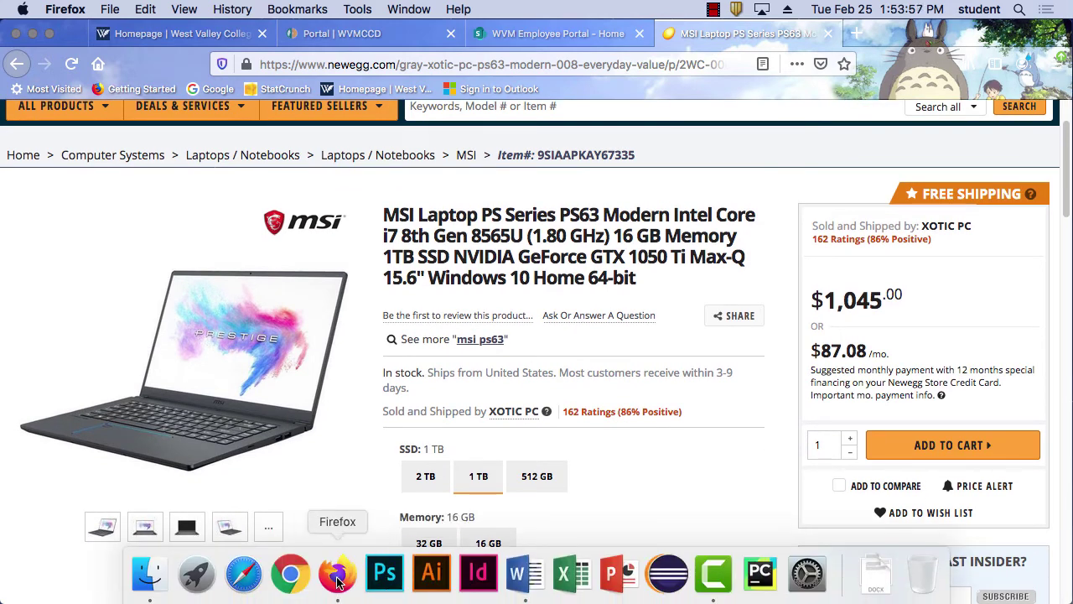
# - Switch to Word and move "1 TB" and "+145" from the 16GB memory row to the MSI cells of the 512GB SSD storage row
pyautogui.click(525, 574)
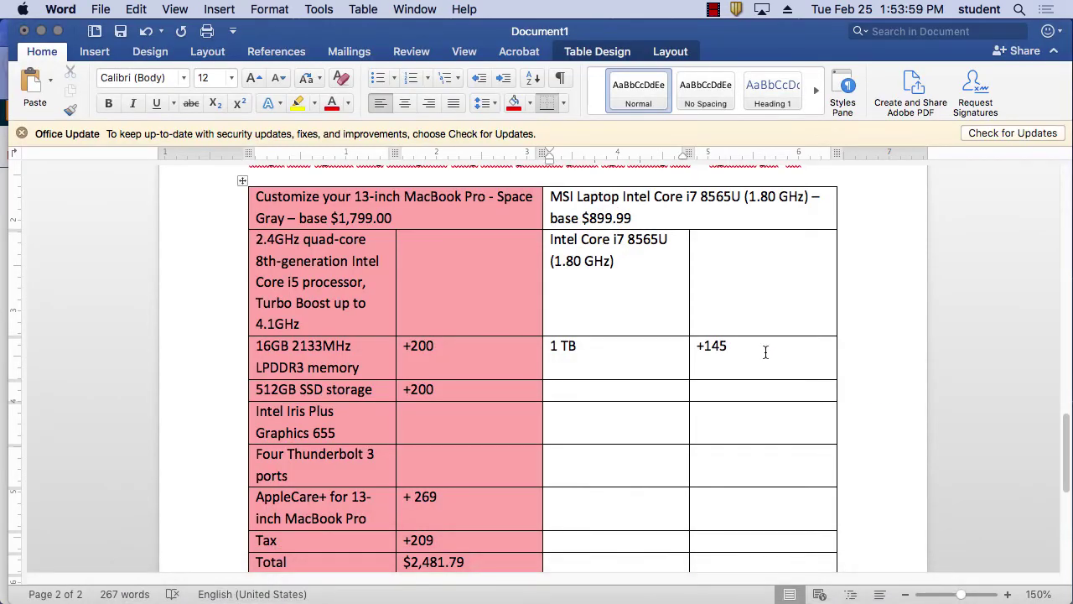
pyautogui.moveTo(765, 352); pyautogui.dragTo(661, 346)
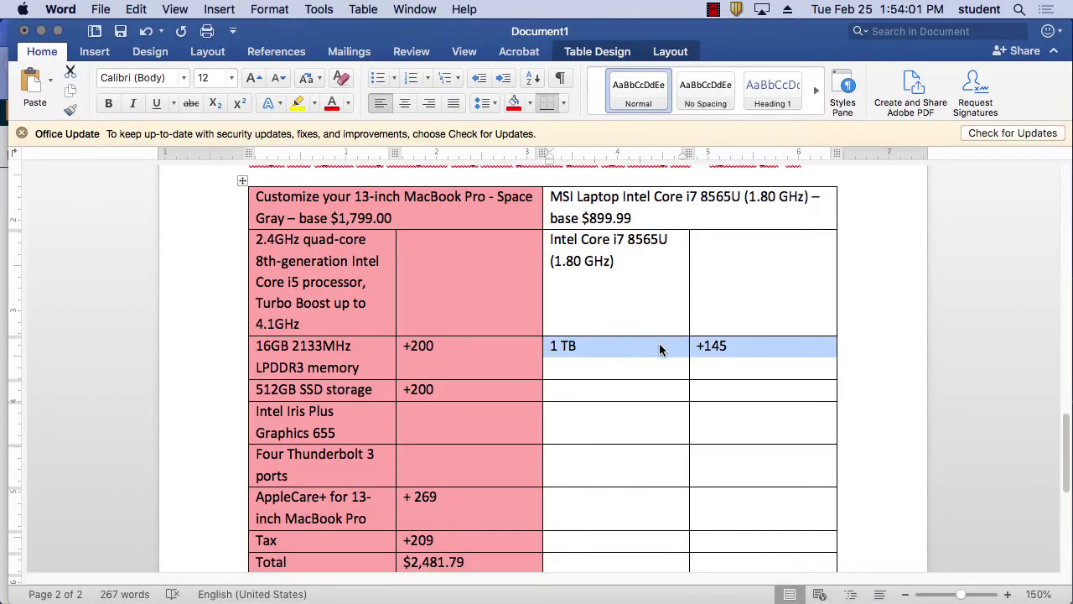
pyautogui.press('super+x')
pyautogui.moveTo(617, 385)
pyautogui.mouseDown()
pyautogui.moveTo(742, 399)
pyautogui.moveTo(740, 383)
pyautogui.moveTo(596, 376)
pyautogui.moveTo(600, 396)
pyautogui.mouseUp()
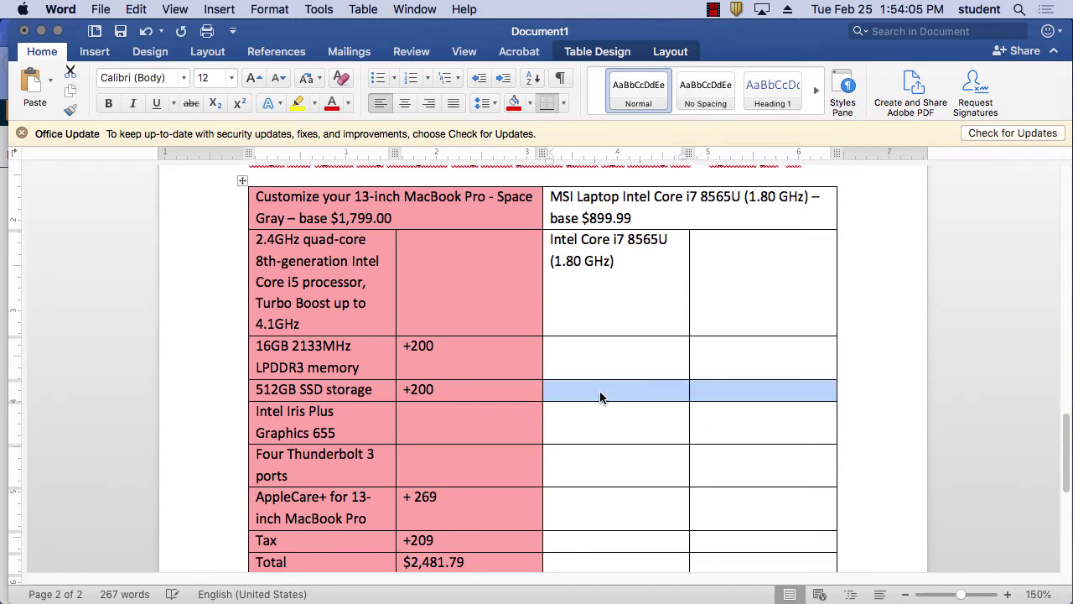
pyautogui.press('super+v')
# - Switch to Firefox and select the MSI laptop's 32 GB memory option to check its price
pyautogui.click(600, 349)
pyautogui.moveTo(513, 599)
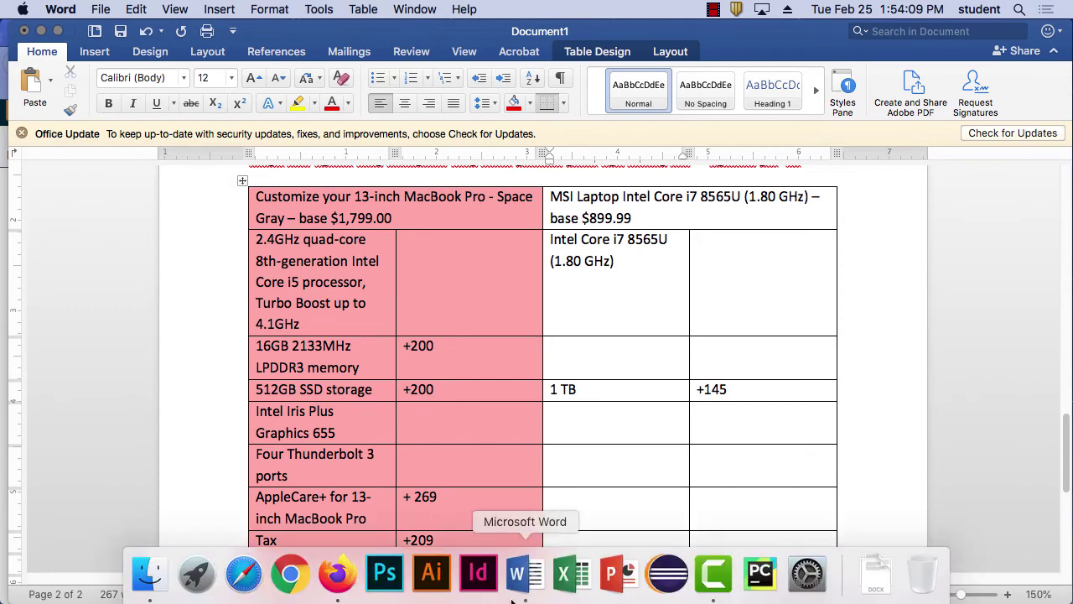
pyautogui.click(338, 576)
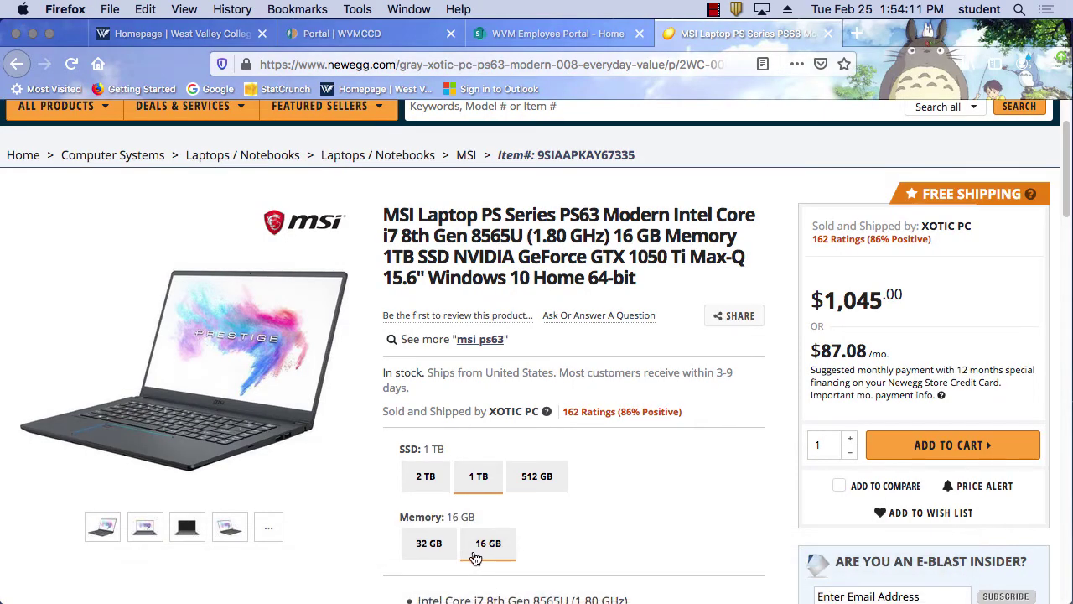
pyautogui.click(428, 544)
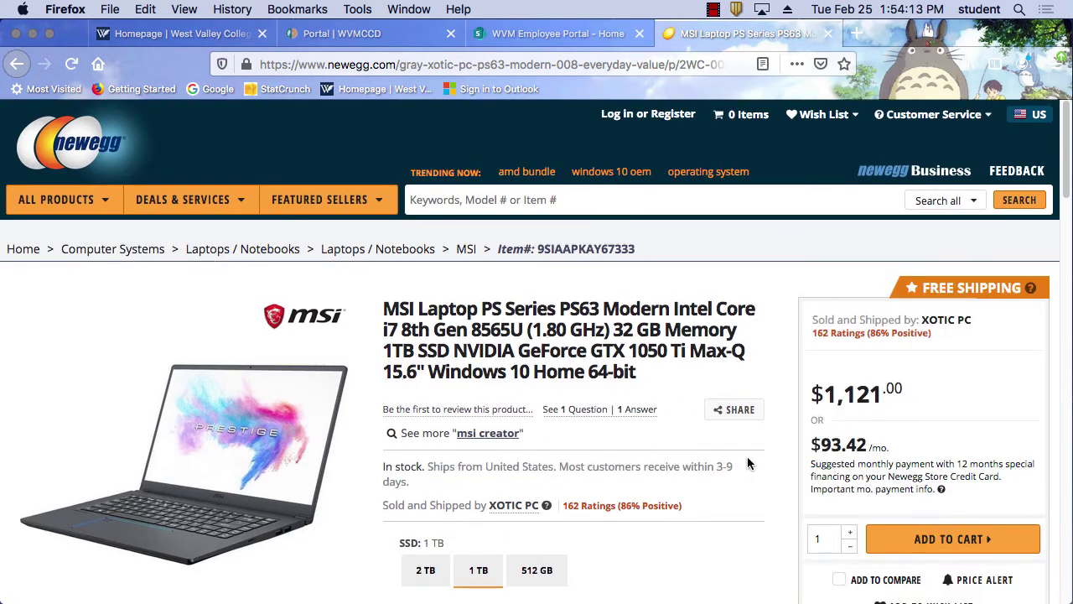
pyautogui.scroll(-3, 744, 457)
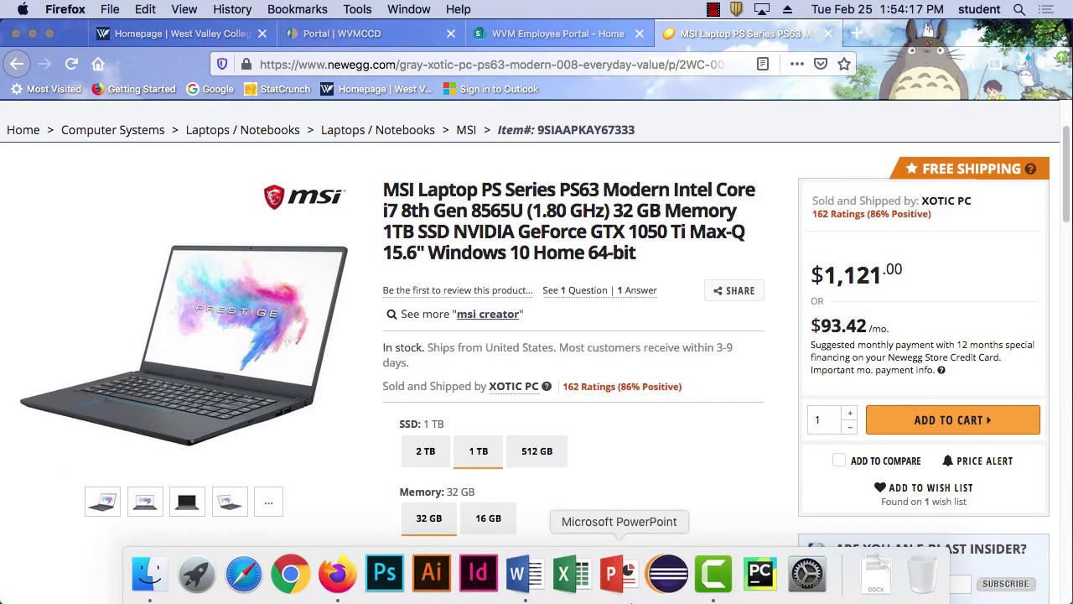
# - Switch to Word and enter "32 GB RAM" and "+124" in the MSI cells of the 16GB memory row
pyautogui.click(516, 592)
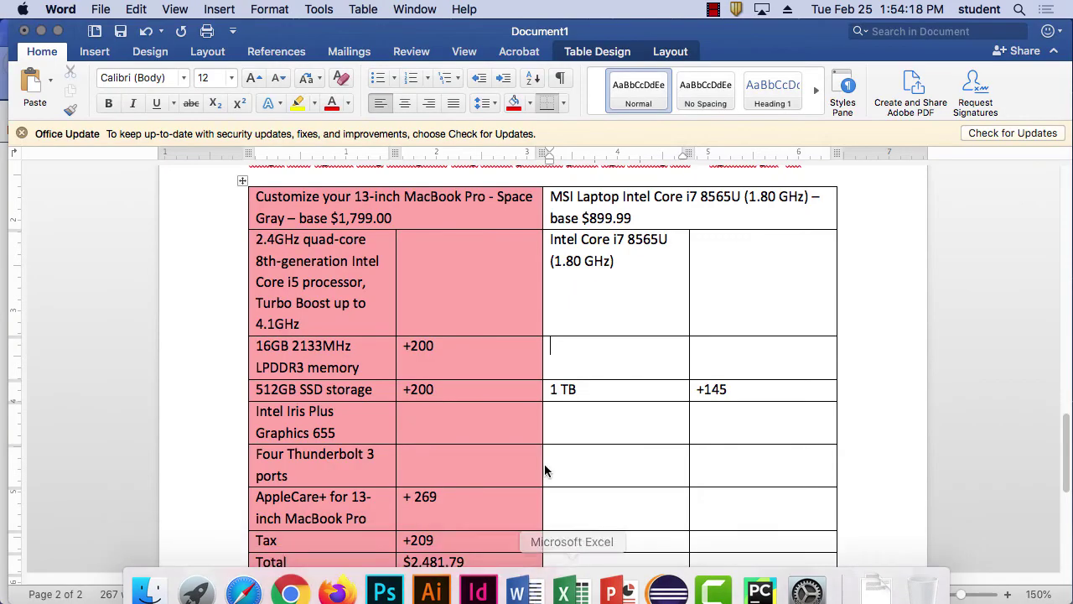
pyautogui.click(575, 369)
pyautogui.write('32')
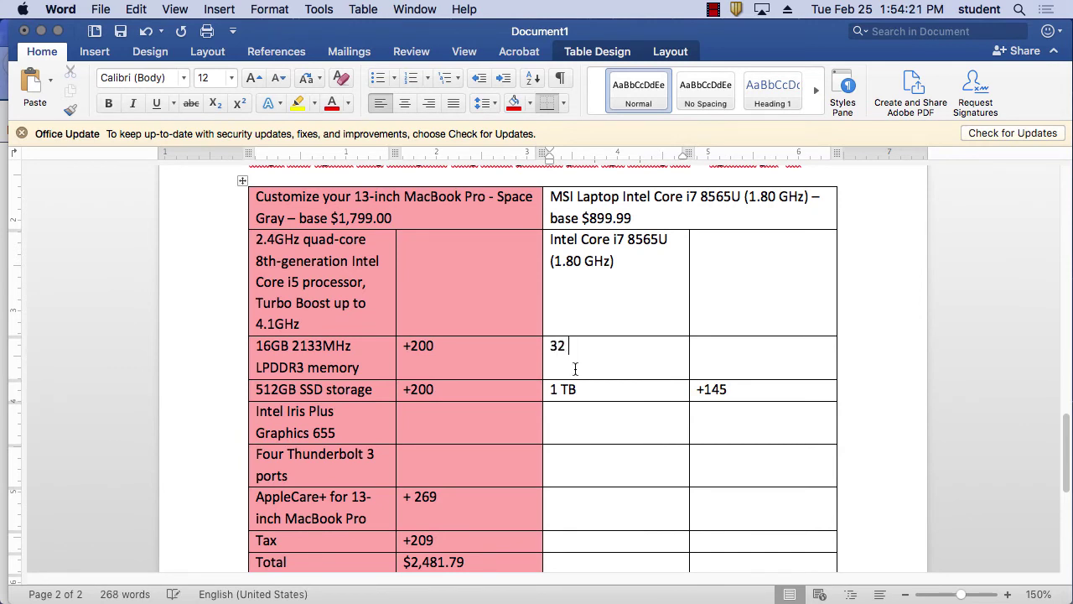
pyautogui.write(' GB RA')
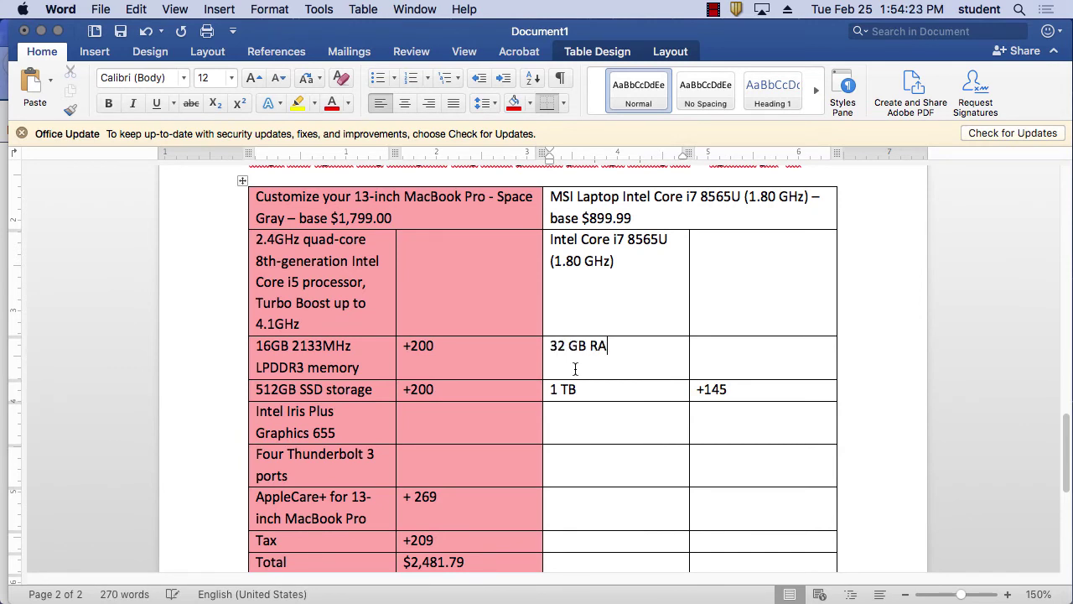
pyautogui.write('M')
pyautogui.click(727, 359)
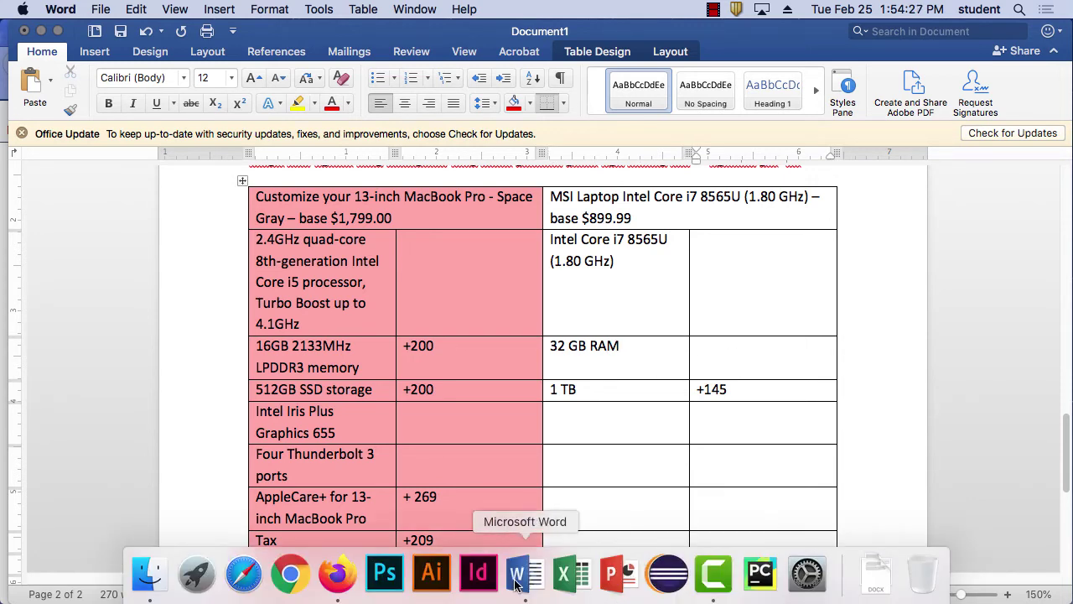
pyautogui.write('+')
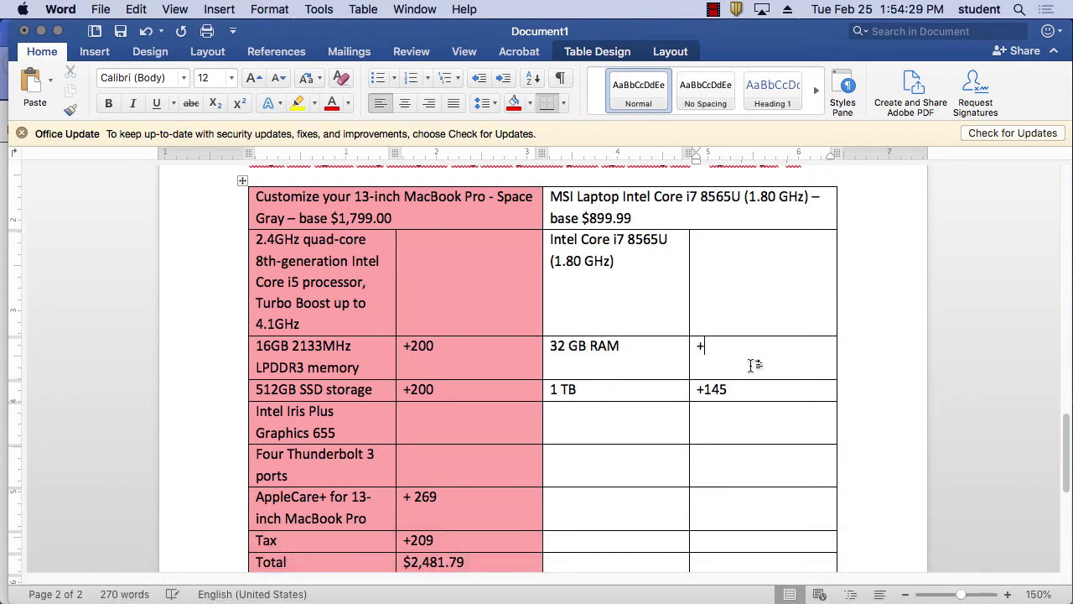
pyautogui.write('124')
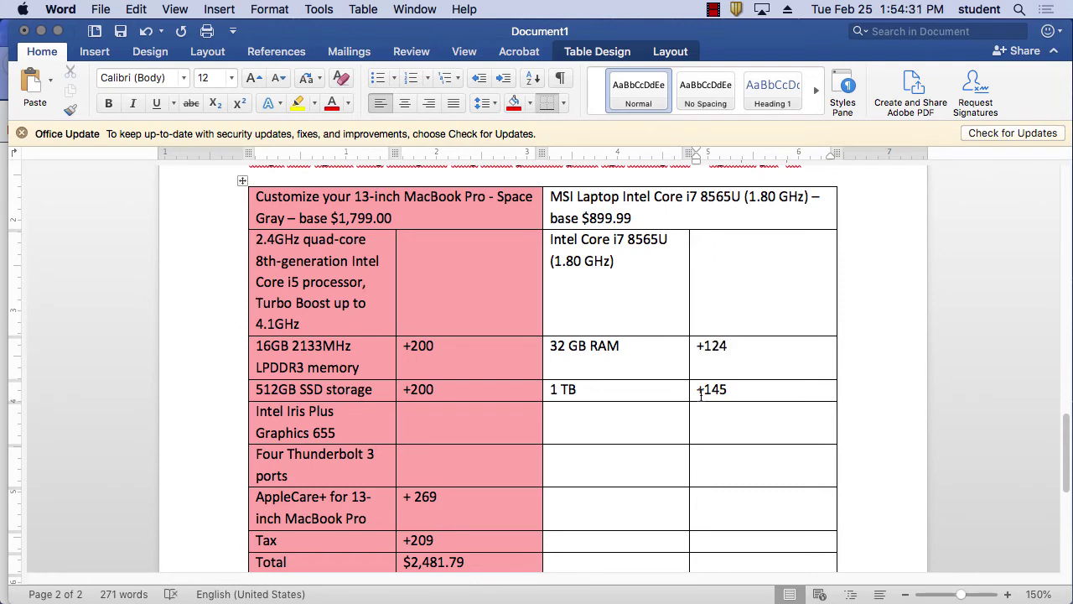
# - Copy "NVIDIA GeForce GTX 1050 Ti Max-Q" from Newegg in Firefox and paste it as text only into the MSI cell of Word's Intel Iris graphics row
pyautogui.moveTo(617, 579)
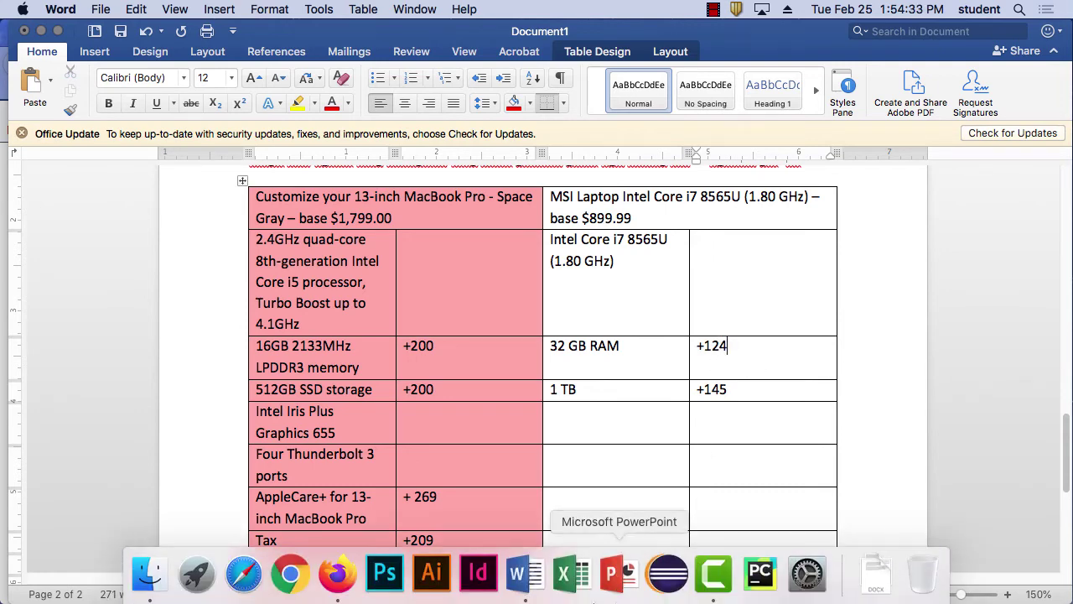
pyautogui.click(346, 577)
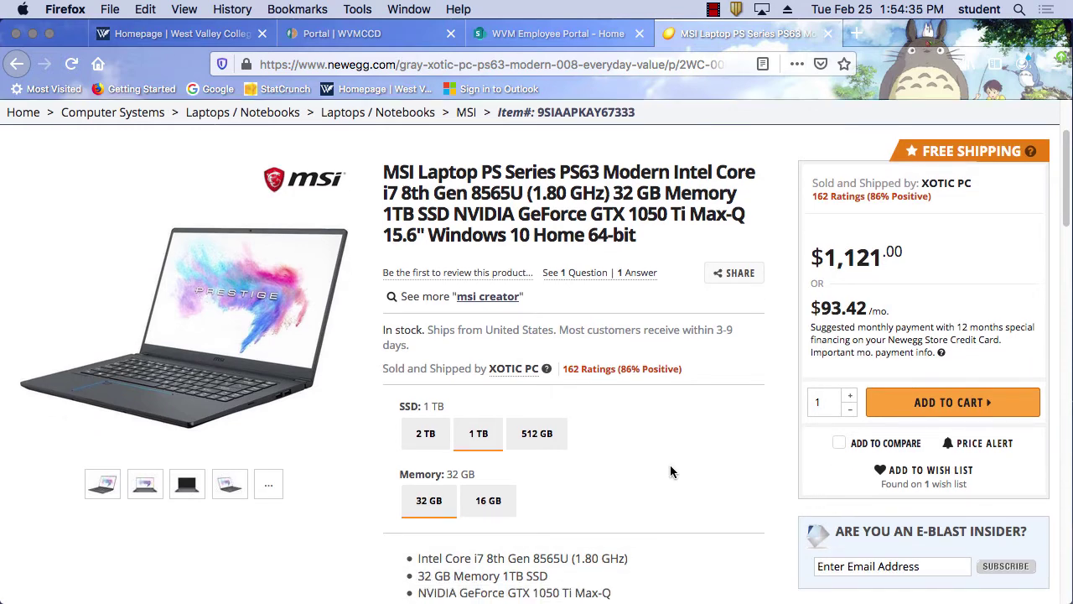
pyautogui.scroll(-3, 671, 464)
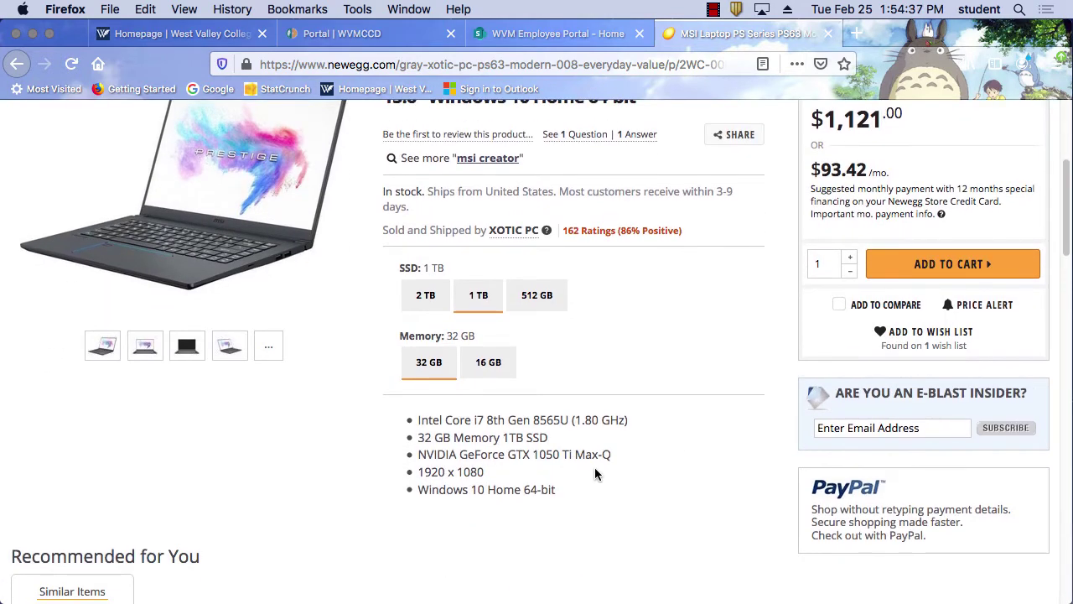
pyautogui.moveTo(614, 458); pyautogui.dragTo(415, 455)
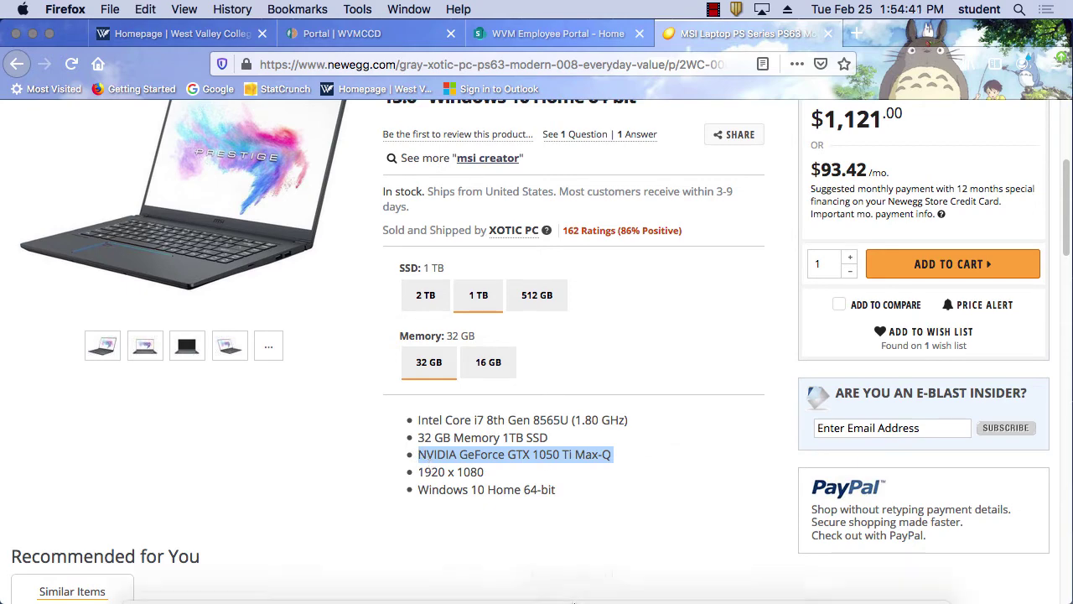
pyautogui.moveTo(600, 589)
pyautogui.click(525, 575)
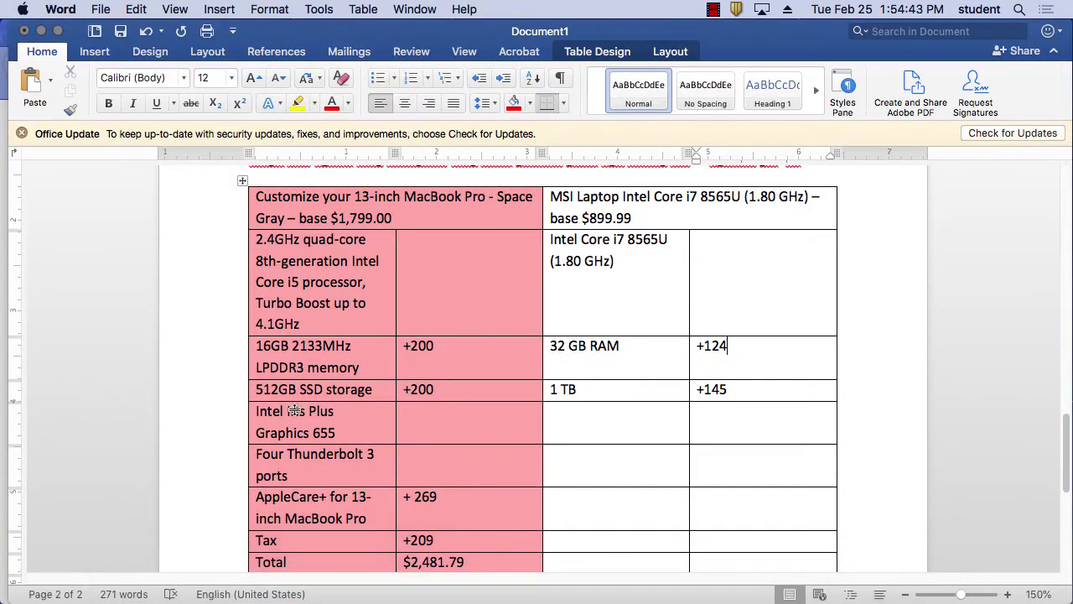
pyautogui.click(597, 420)
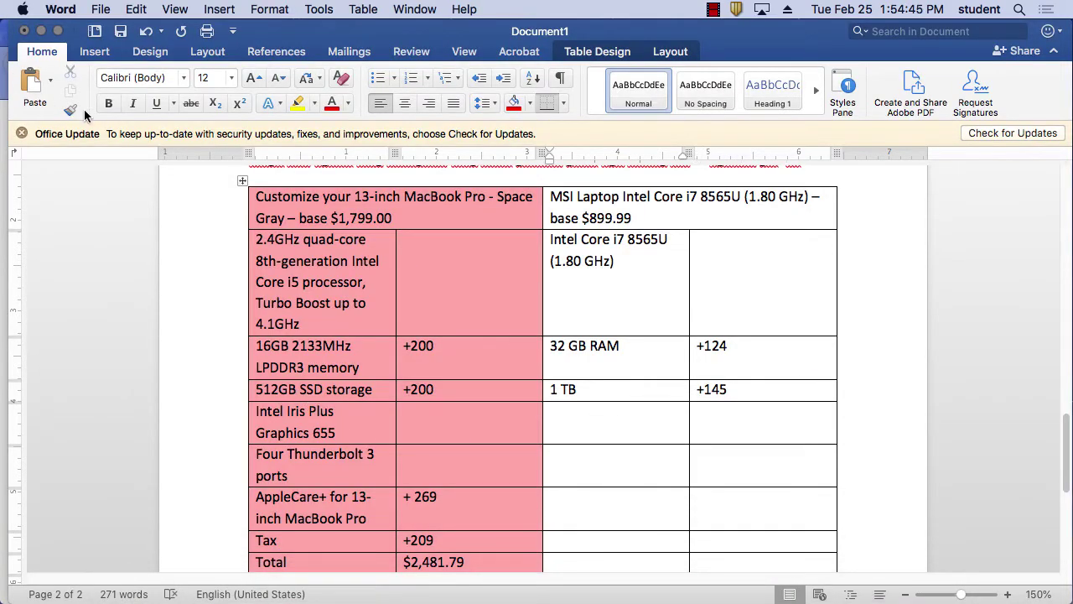
pyautogui.click(51, 82)
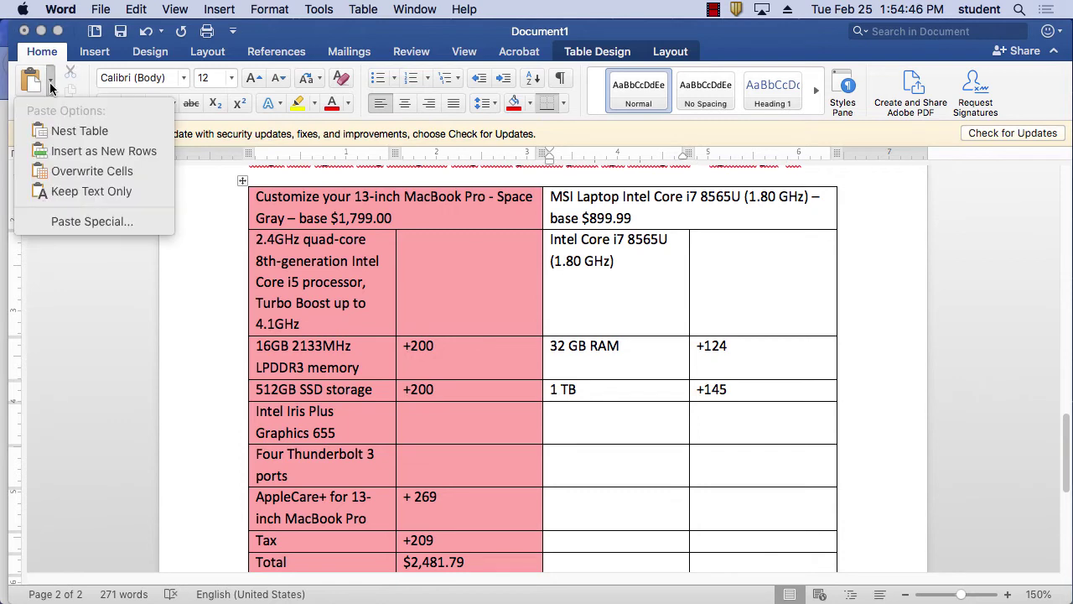
pyautogui.click(80, 192)
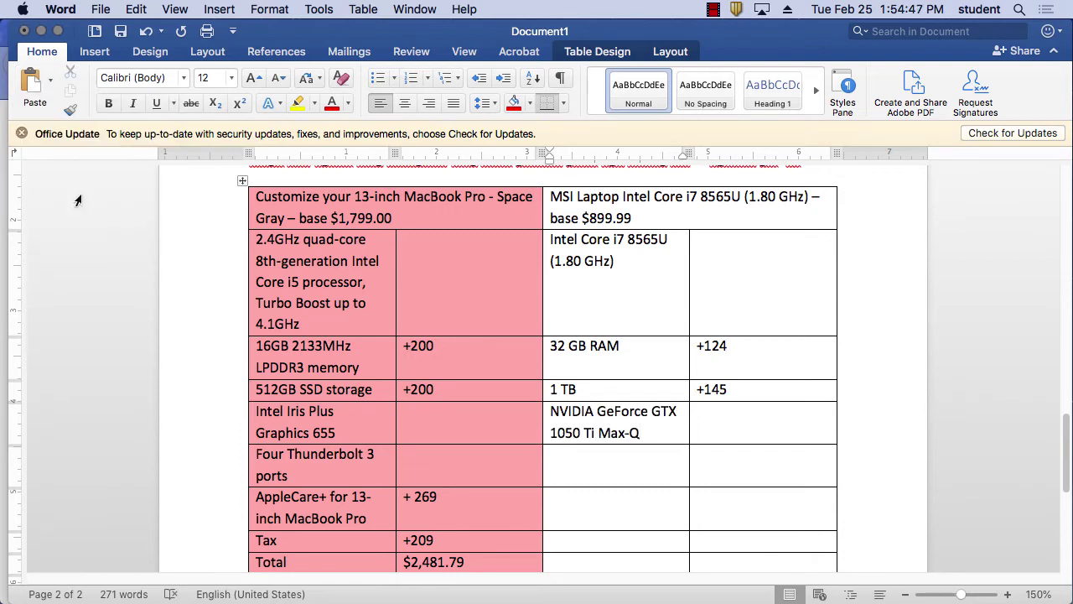
# - Switch to Firefox and examine the MSI laptop's enlarged image and product specifications for its ports
pyautogui.click(605, 475)
pyautogui.moveTo(530, 591)
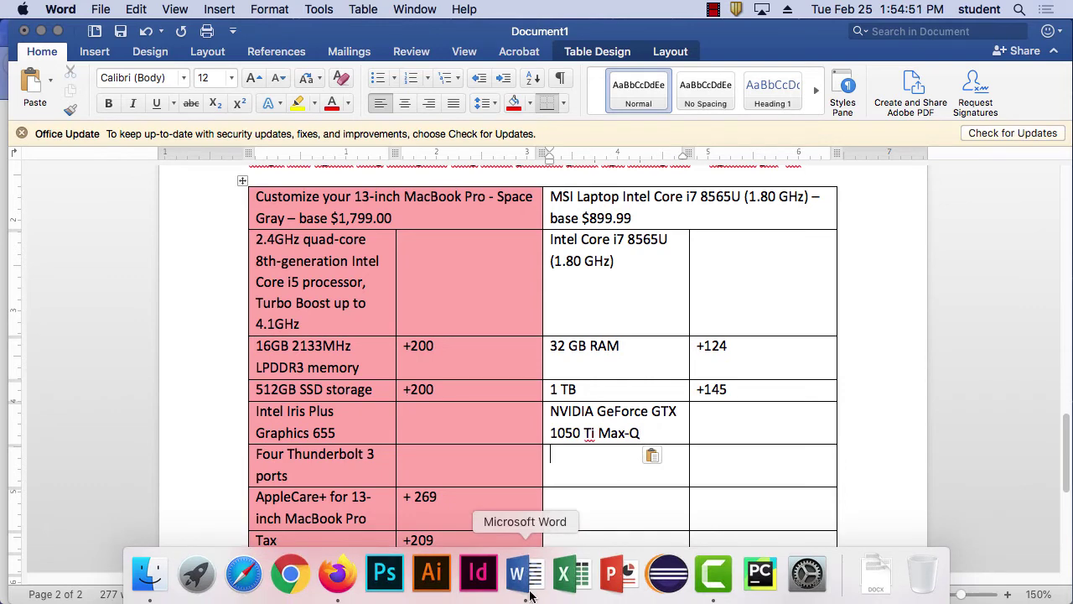
pyautogui.click(338, 574)
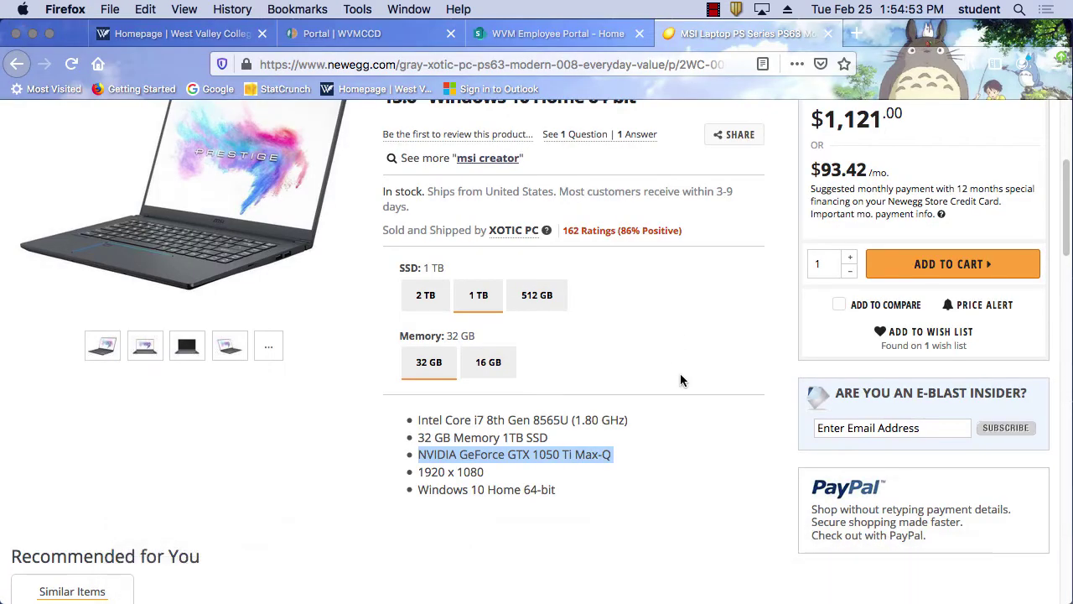
pyautogui.moveTo(283, 283)
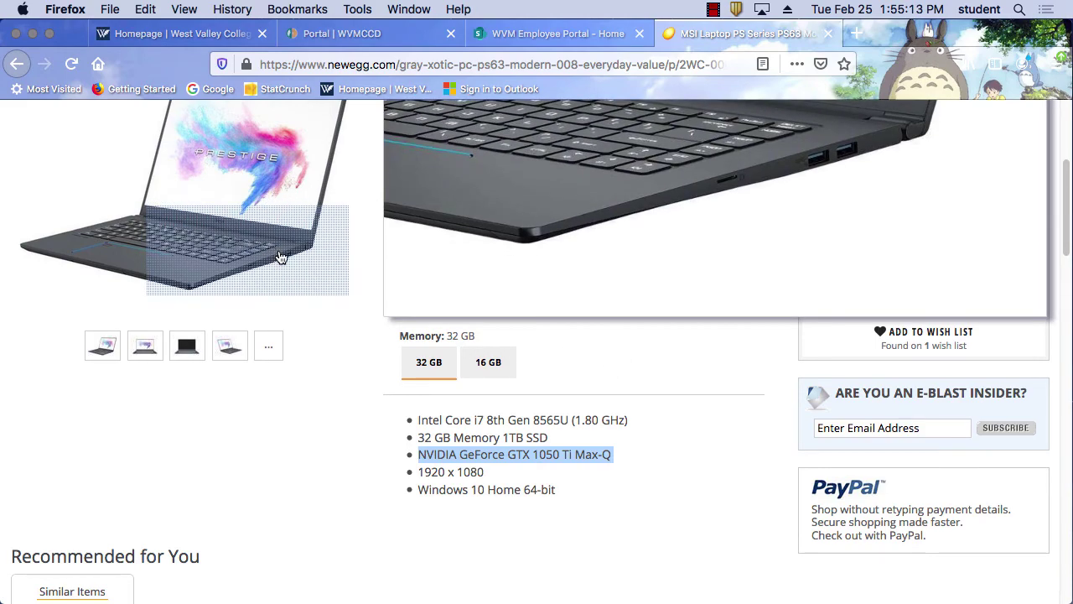
pyautogui.scroll(-8, 715, 451)
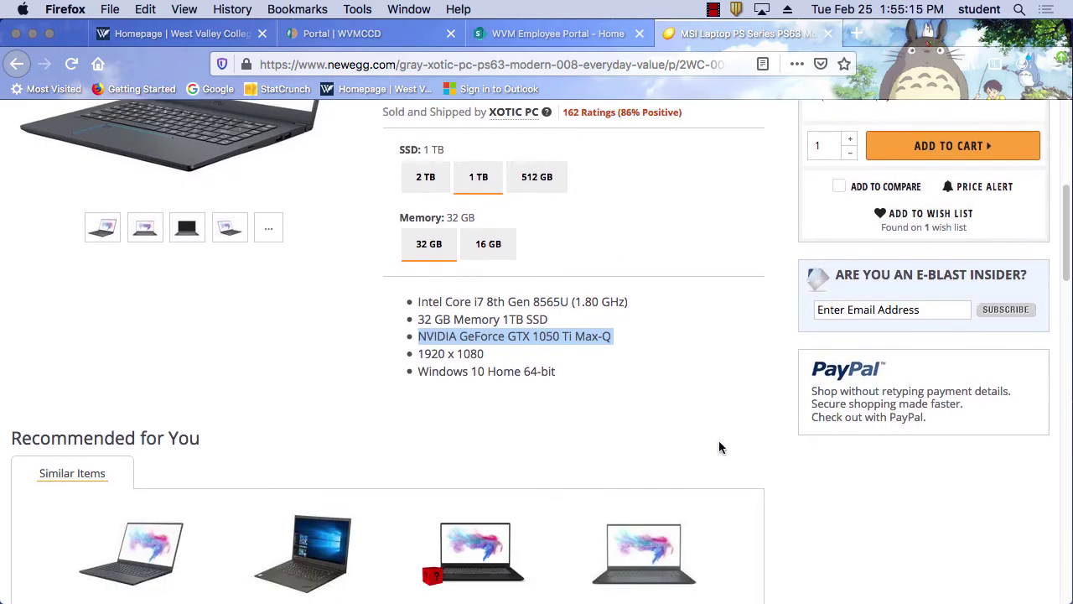
pyautogui.scroll(-10, 719, 442)
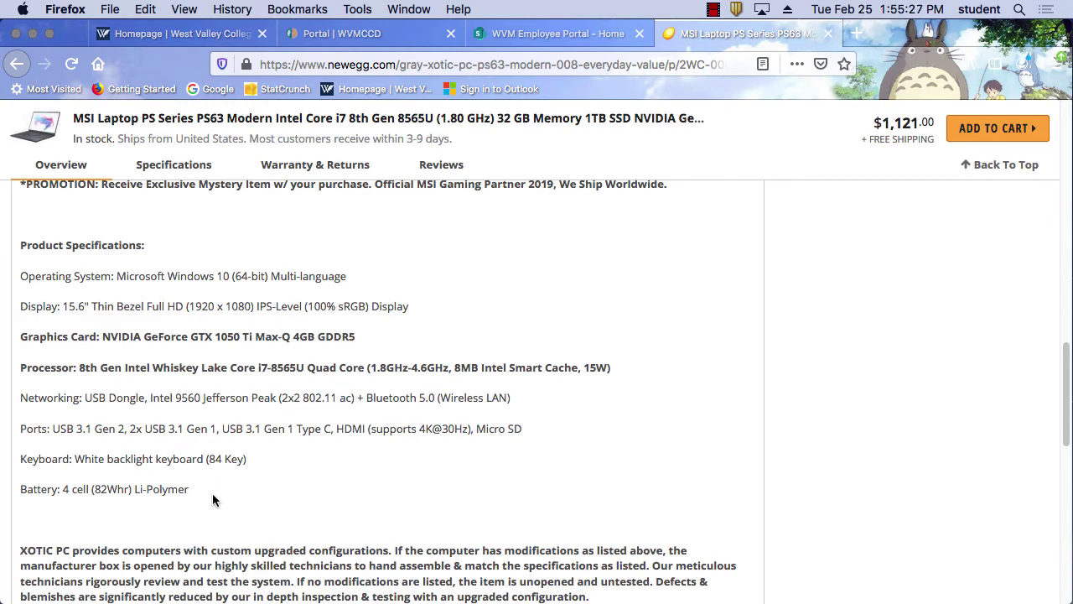
pyautogui.moveTo(586, 602)
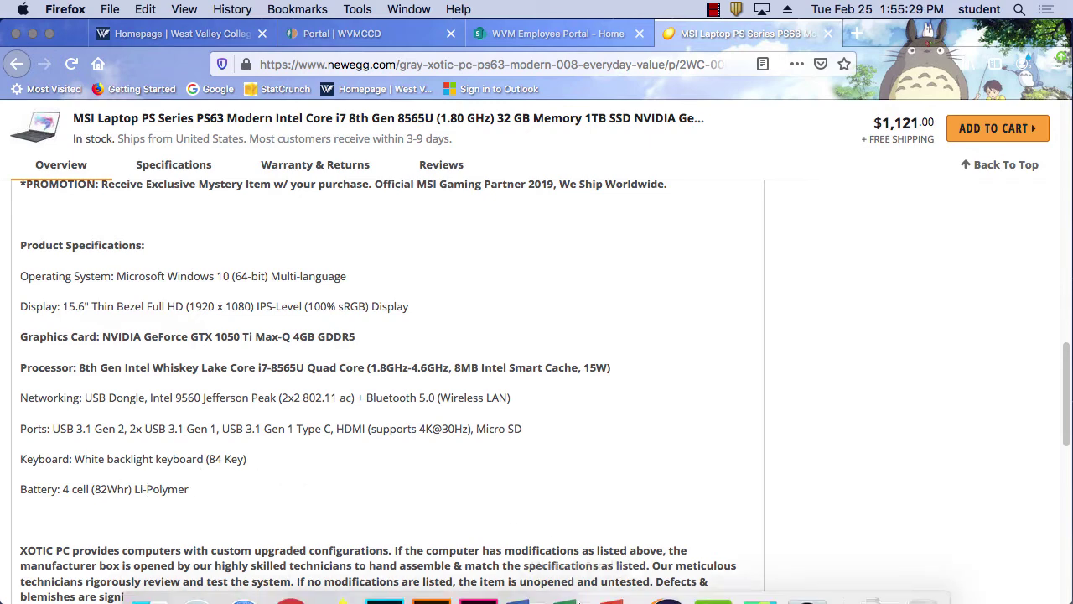
# - Check the remaining rows of the table in Word, and return to Firefox to review the rest of the MSI listing and its price
pyautogui.click(537, 585)
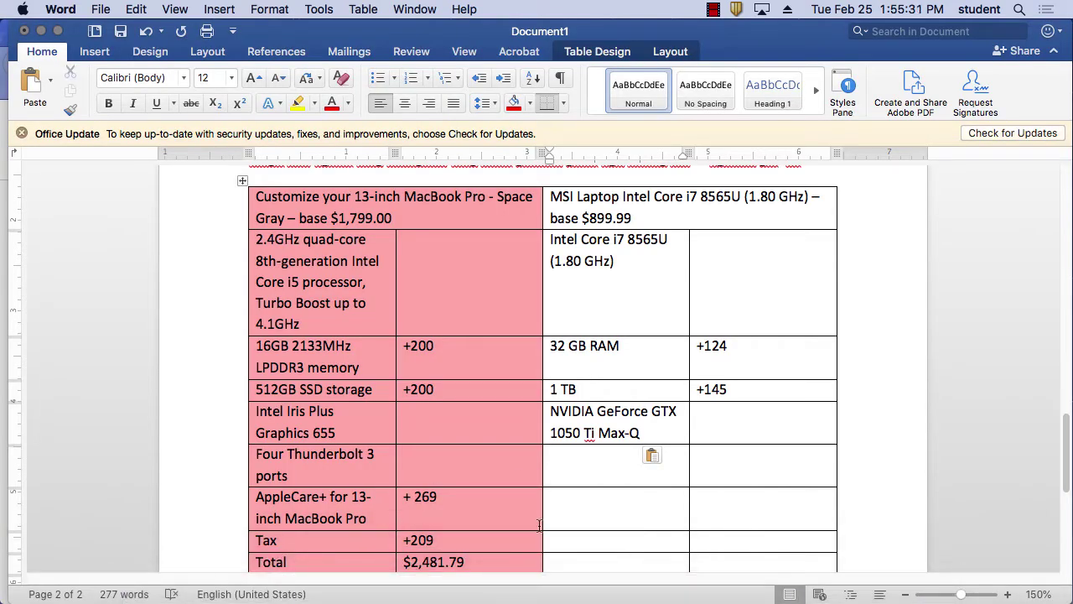
pyautogui.scroll(-1, 687, 517)
pyautogui.moveTo(528, 598)
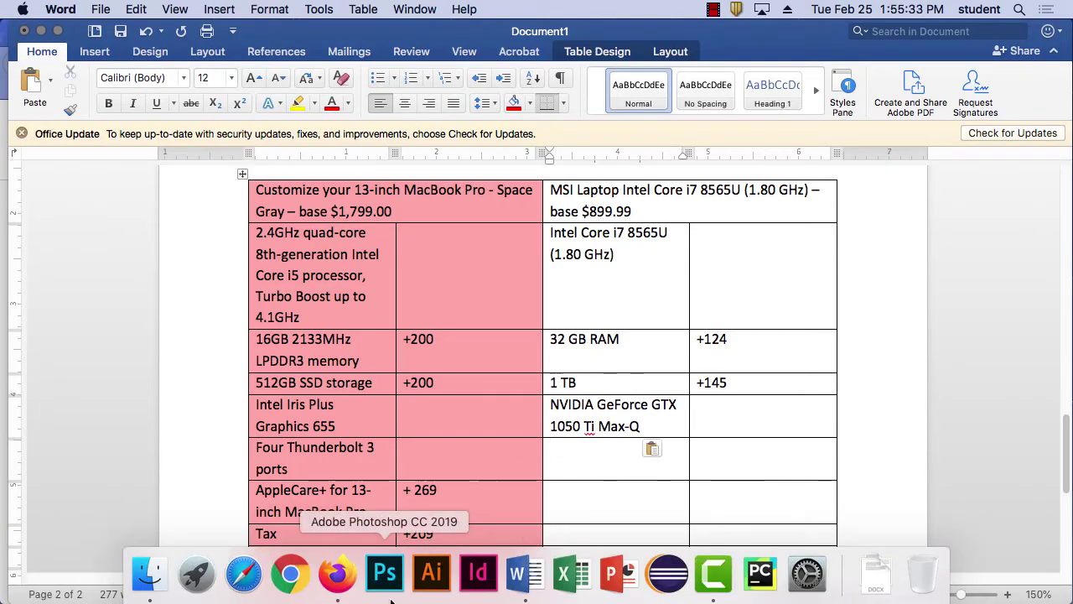
pyautogui.click(339, 577)
pyautogui.scroll(-5, 541, 461)
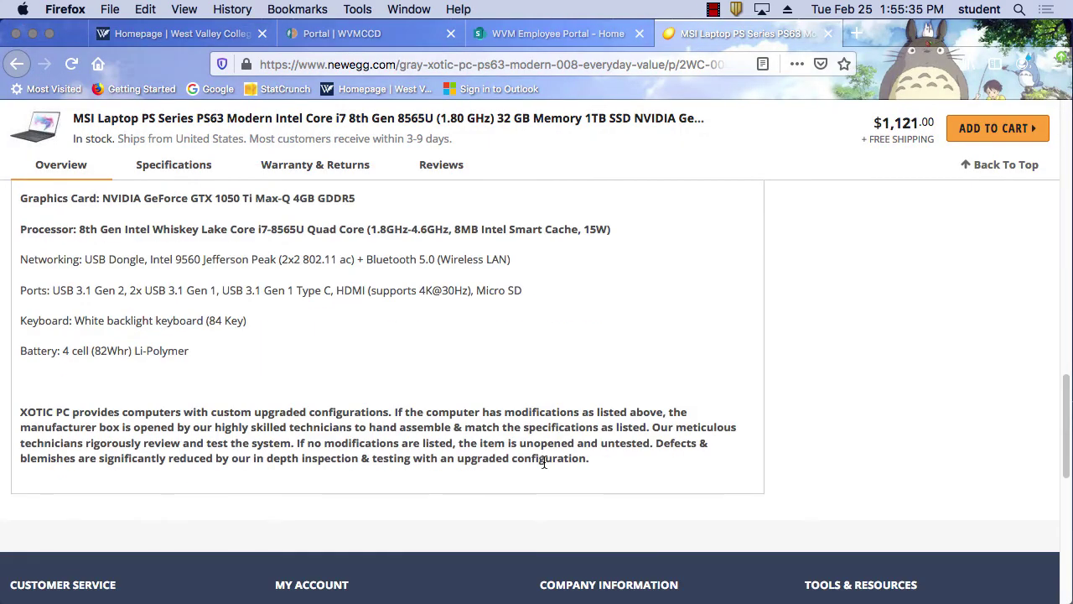
pyautogui.scroll(20, 544, 467)
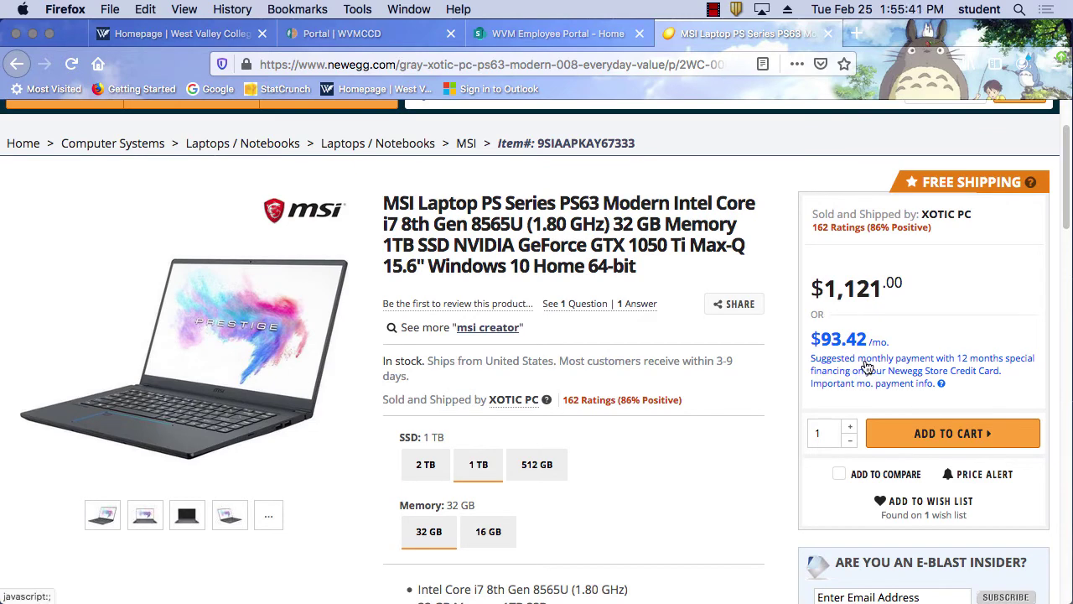
# - Open the warranty details of the MSI laptop's Newegg listing and choose the 2 Year Drops & Spills Protection Plan
pyautogui.scroll(-8, 897, 419)
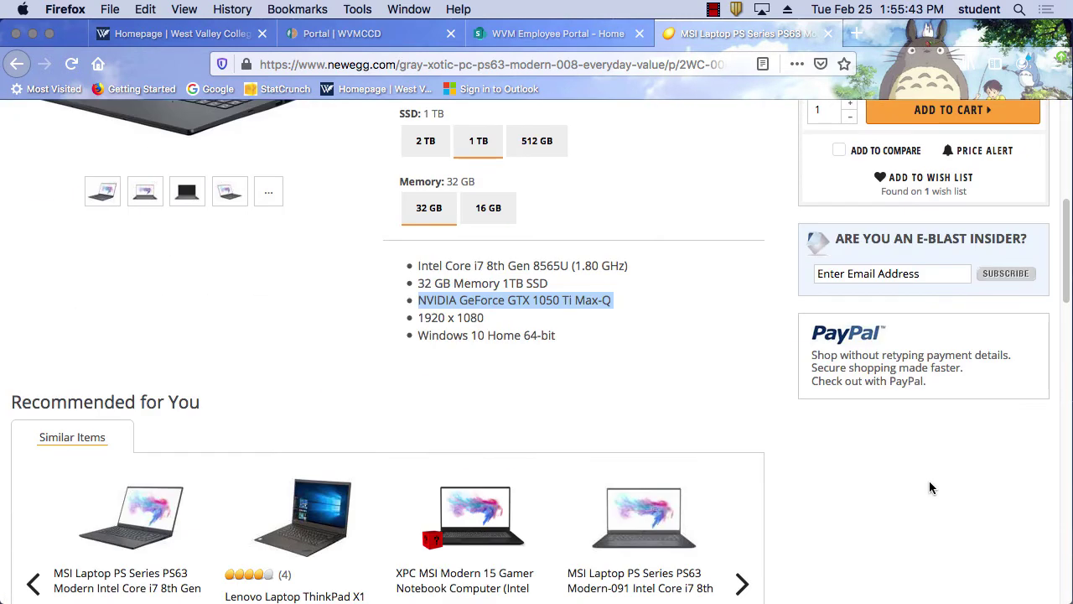
pyautogui.scroll(-10, 929, 486)
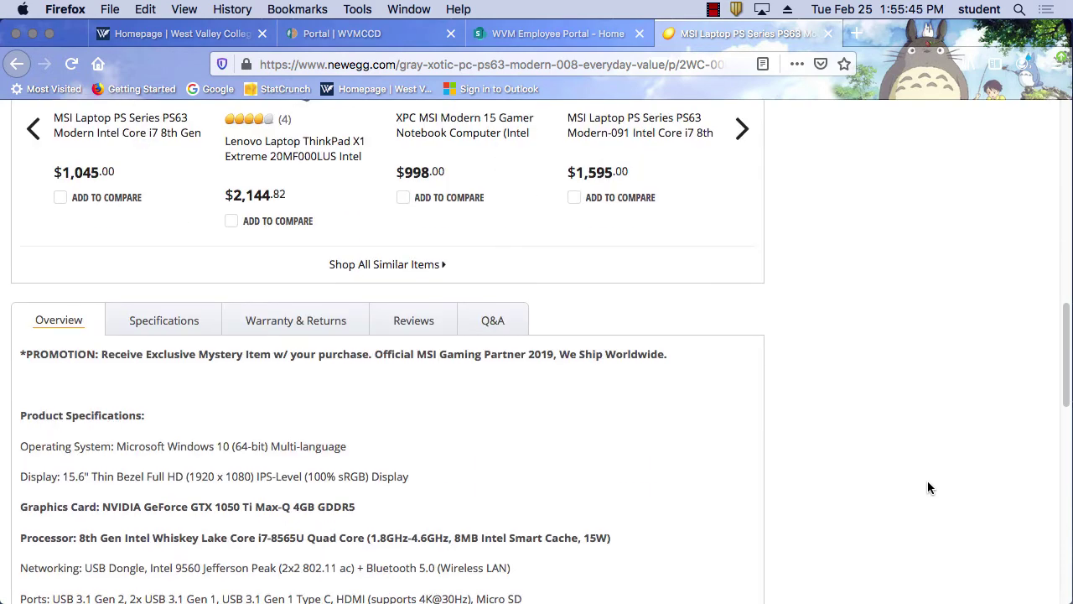
pyautogui.click(262, 320)
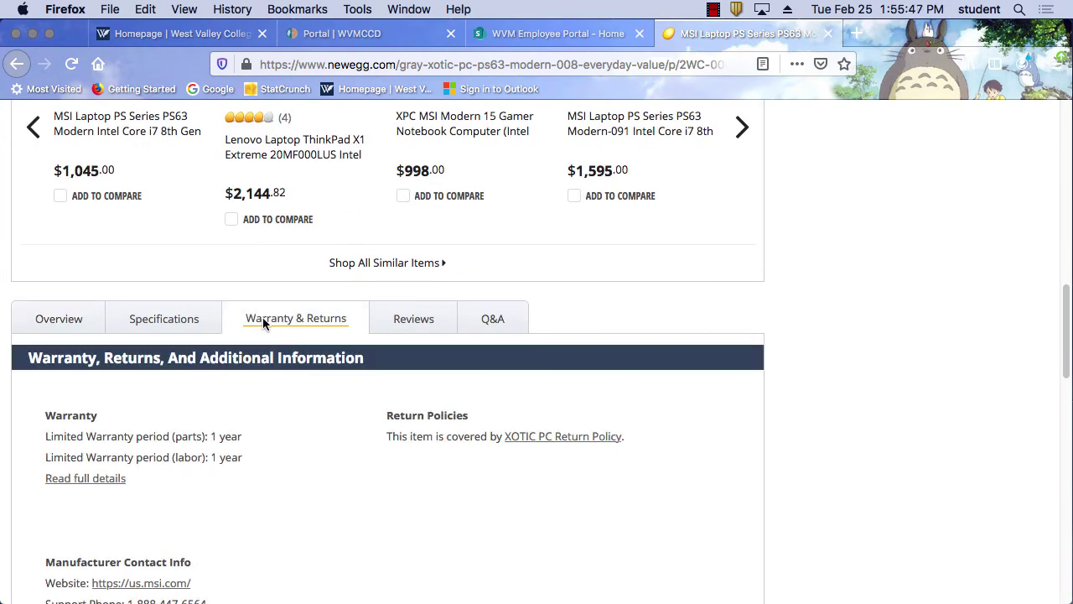
pyautogui.scroll(-3, 345, 362)
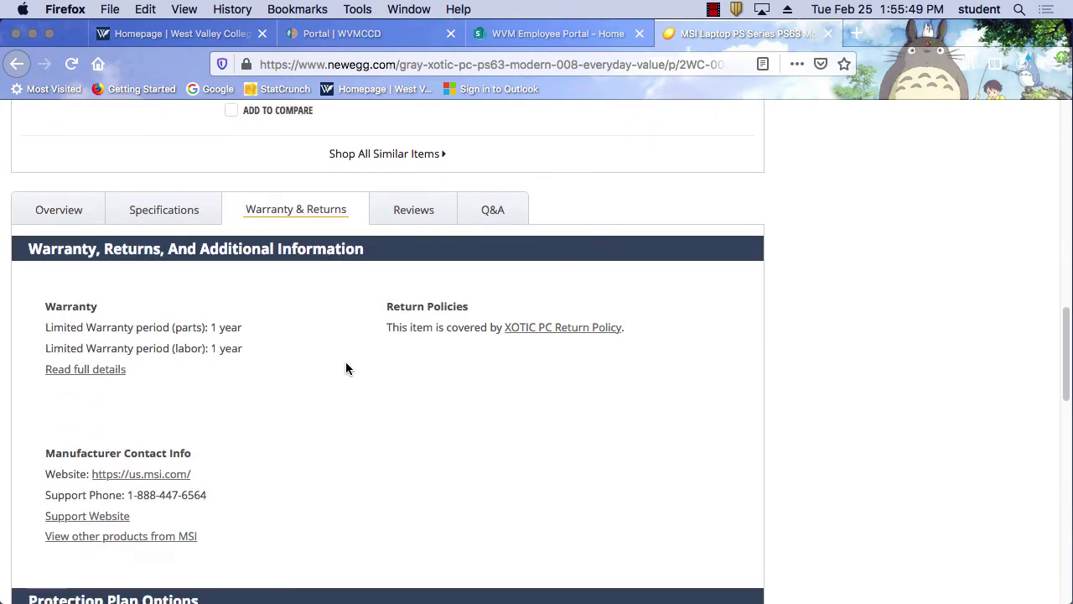
pyautogui.scroll(-2, 346, 369)
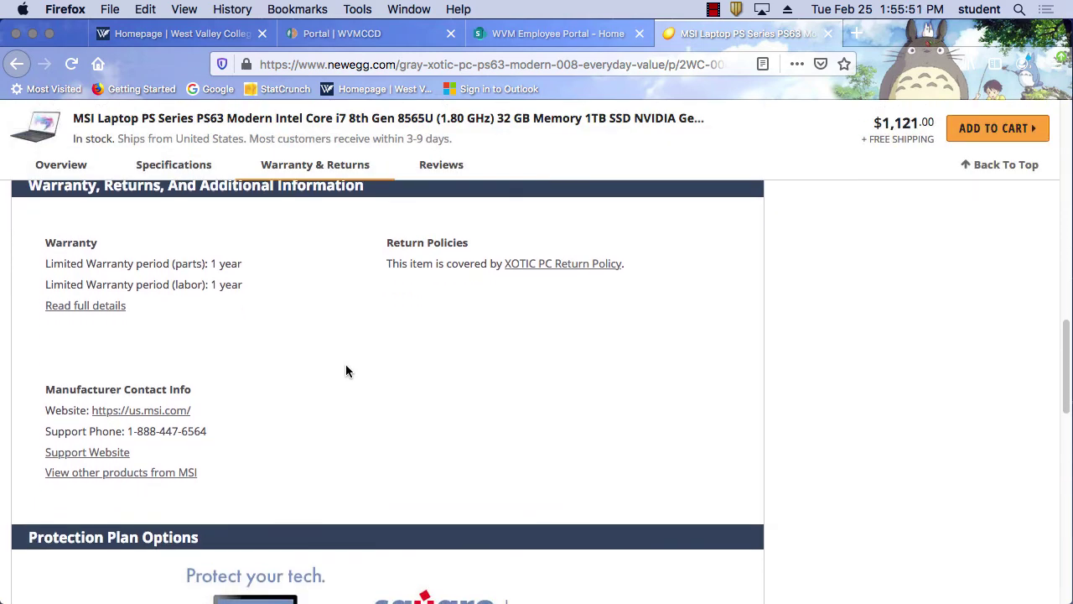
pyautogui.scroll(-6, 346, 371)
pyautogui.scroll(-1, 346, 371)
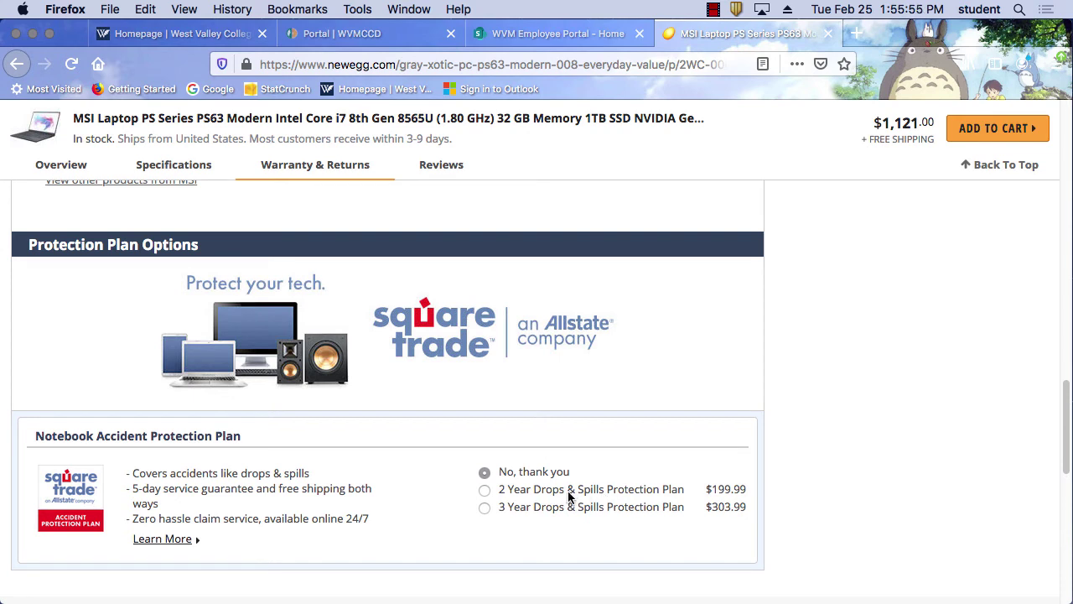
pyautogui.click(484, 491)
pyautogui.scroll(-1, 656, 520)
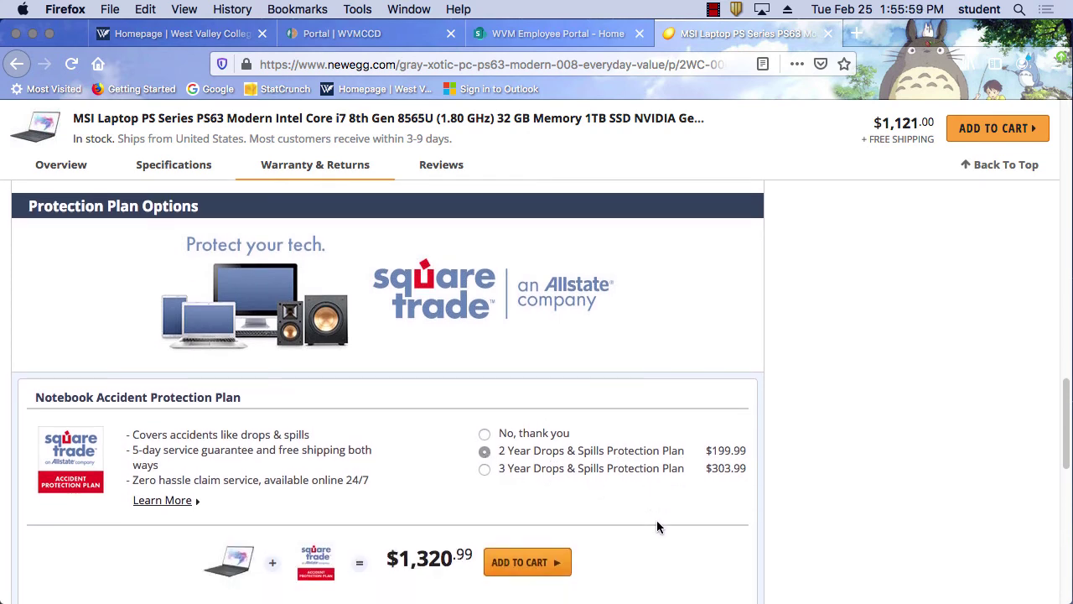
# - Copy "2 Year Drops & Spills Protection Plan" and paste it as text only into the MSI cell of Word's AppleCare+ row
pyautogui.moveTo(689, 450); pyautogui.dragTo(522, 453)
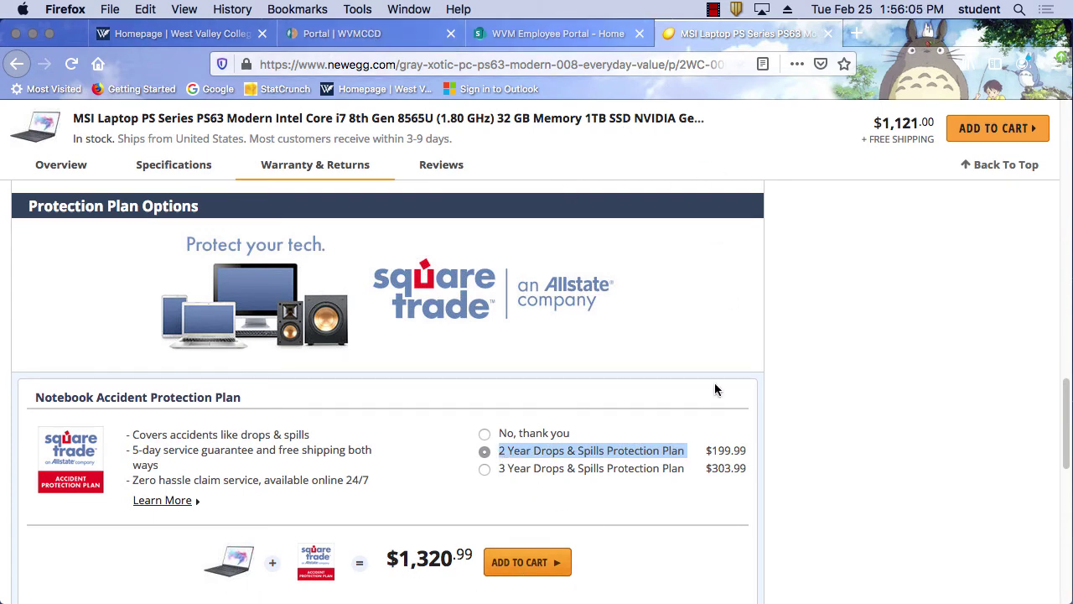
pyautogui.moveTo(630, 600)
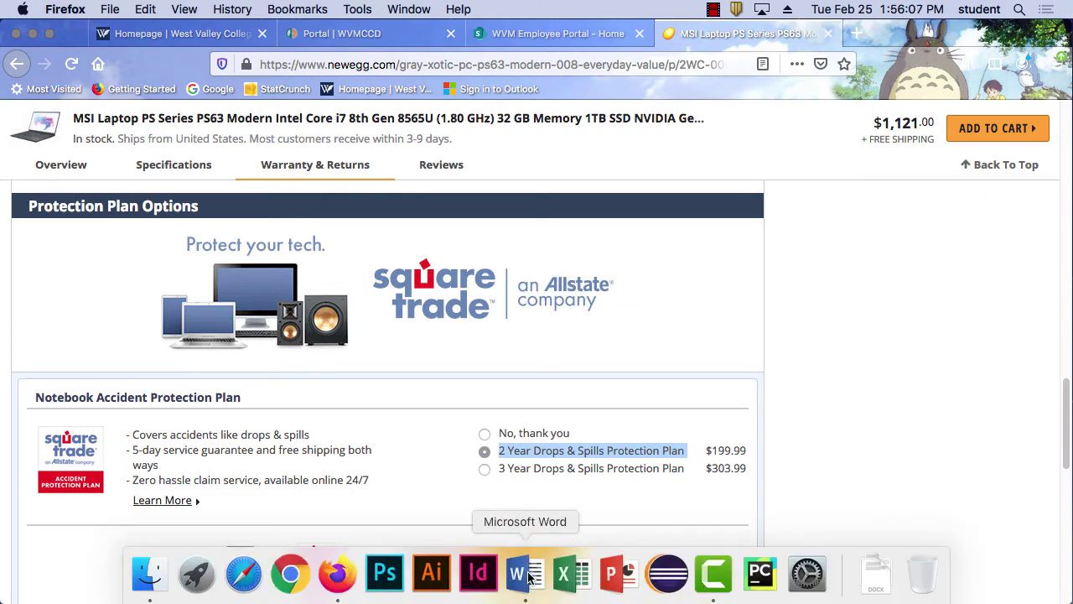
pyautogui.click(536, 580)
pyautogui.click(597, 502)
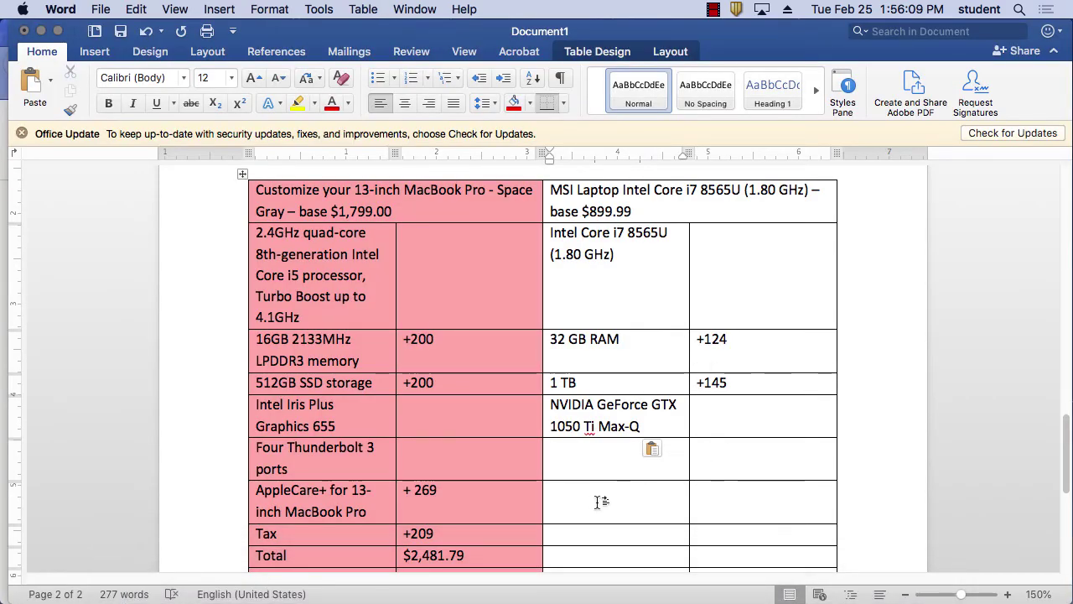
pyautogui.click(50, 80)
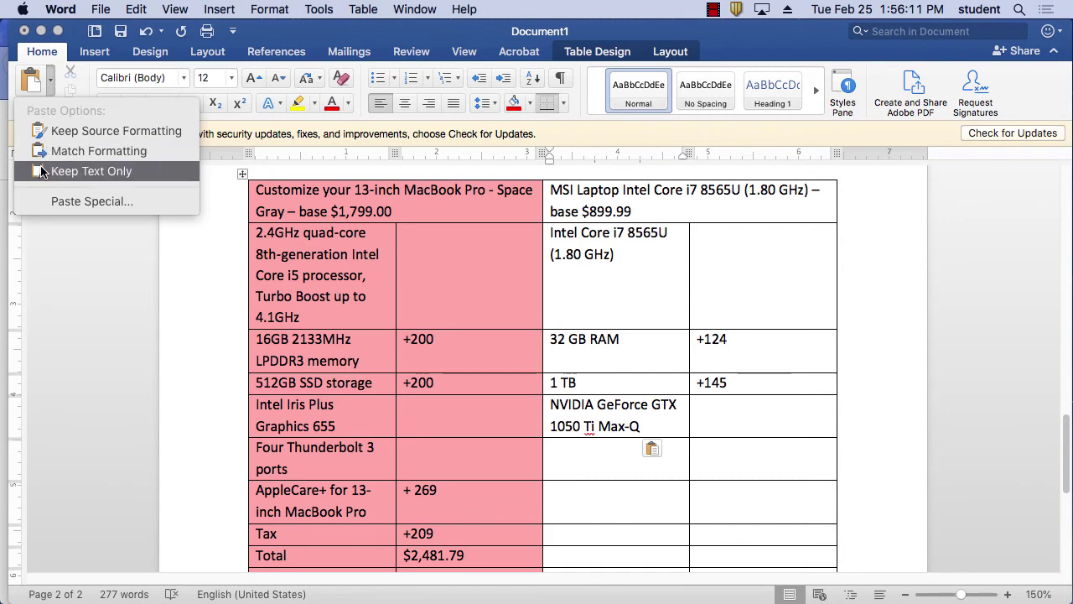
pyautogui.click(90, 171)
# - Check the protection plan's price in Firefox and enter "$199.99" in the MSI price cell of Word's AppleCare+ row
pyautogui.click(746, 503)
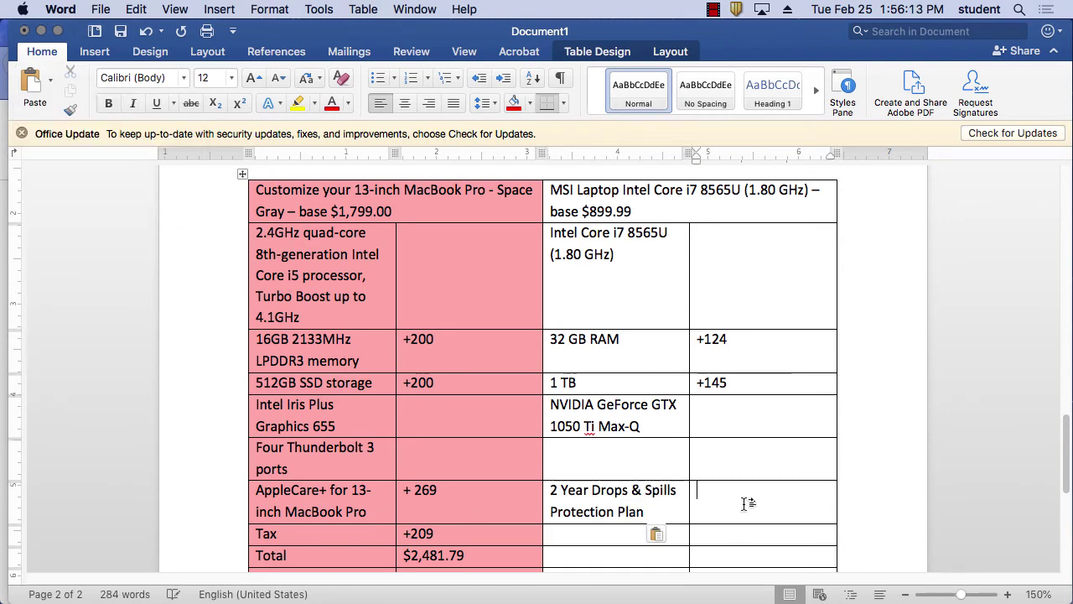
pyautogui.moveTo(788, 591)
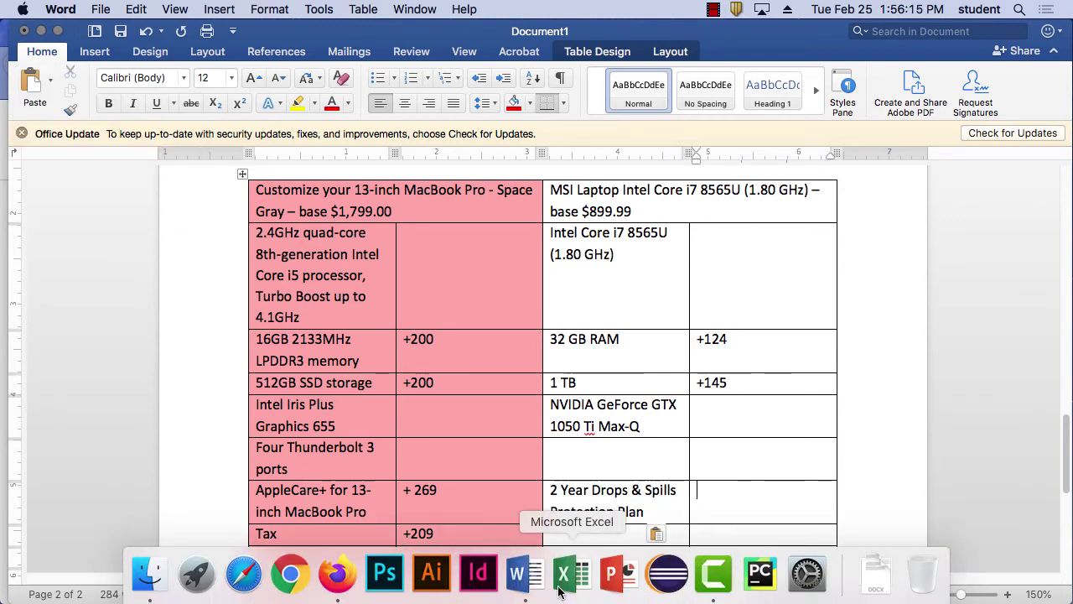
pyautogui.click(338, 576)
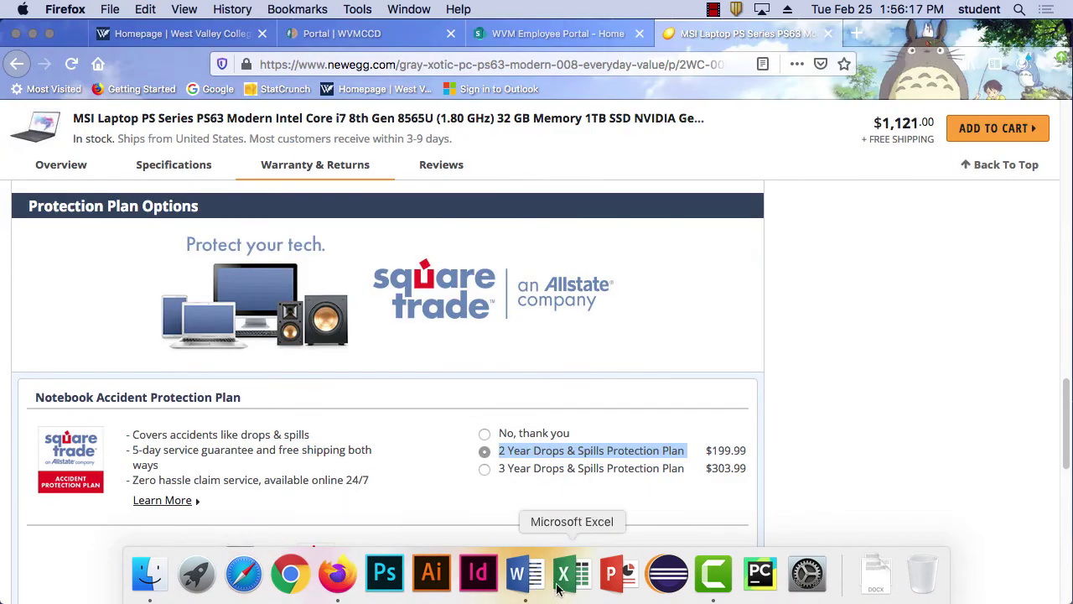
pyautogui.click(516, 574)
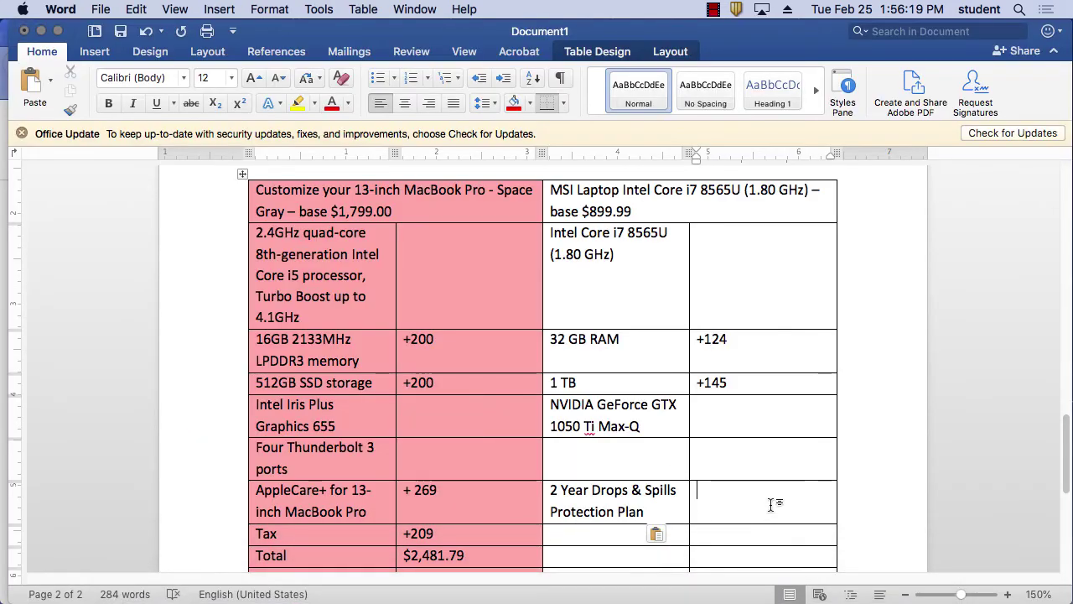
pyautogui.write('$199')
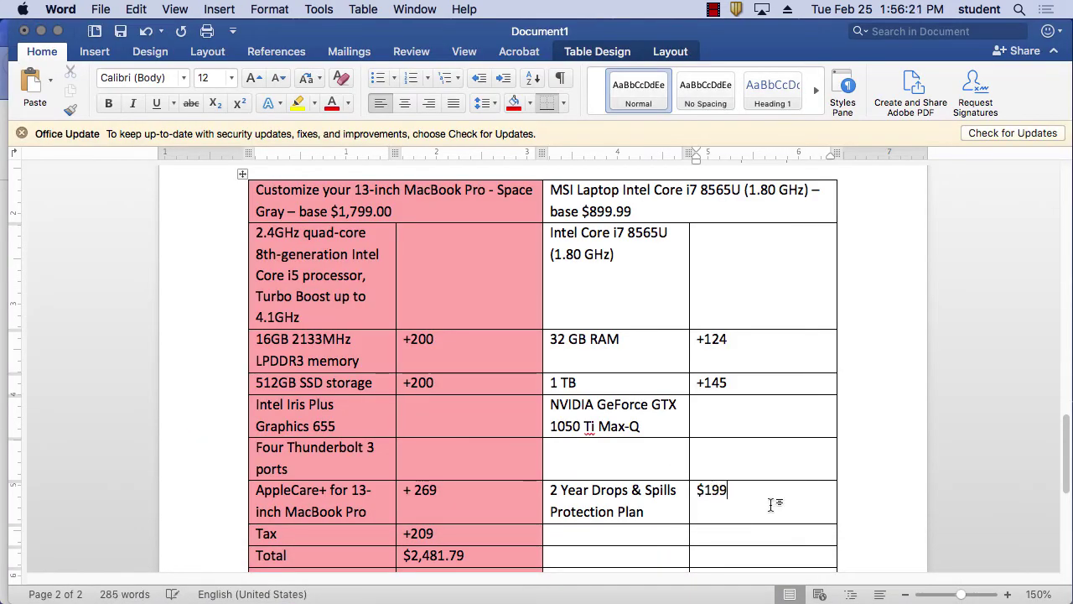
pyautogui.write('.99')
pyautogui.scroll(-3, 857, 504)
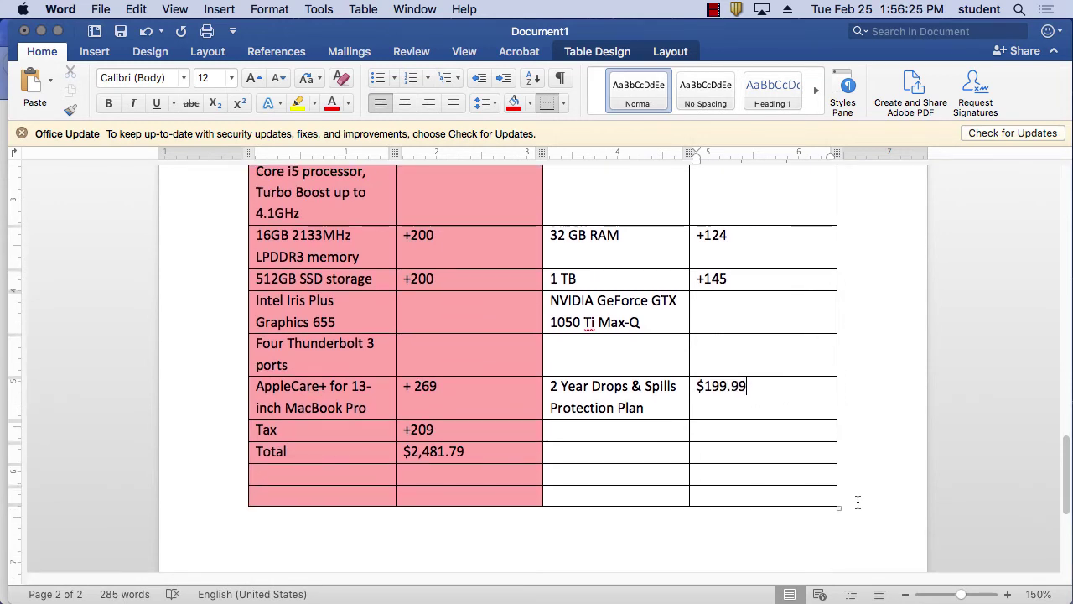
# - Switch to Firefox and add the MSI laptop with its 2-year protection plan to the Newegg shopping cart
pyautogui.click(334, 575)
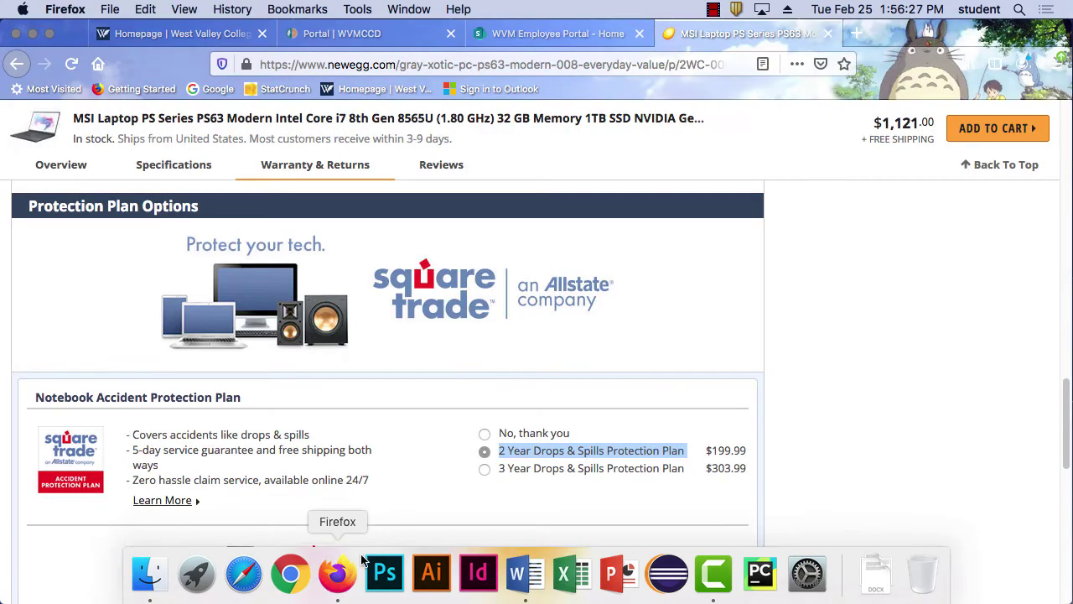
pyautogui.scroll(-3, 625, 495)
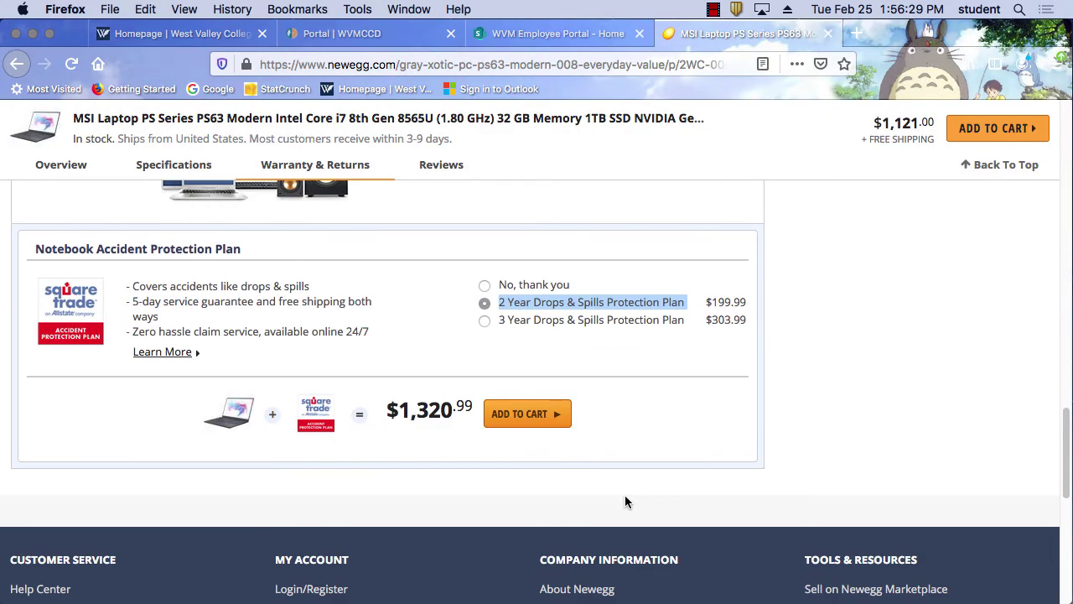
pyautogui.click(547, 421)
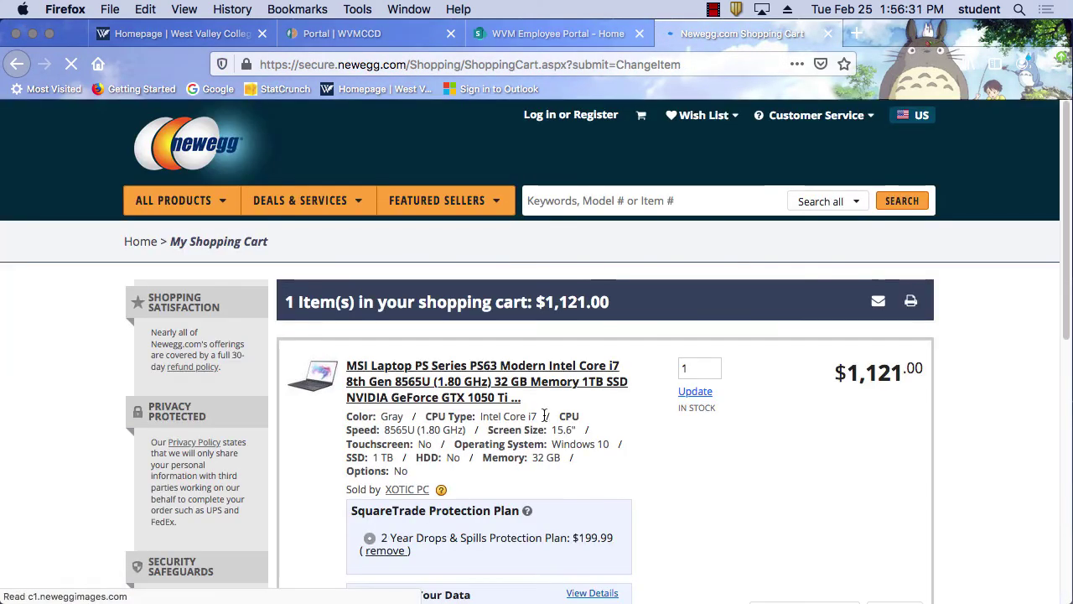
# - Review the Newegg cart's laptop configuration, subtotal and extended warranty cost, and select the grand total amount
pyautogui.scroll(-5, 843, 472)
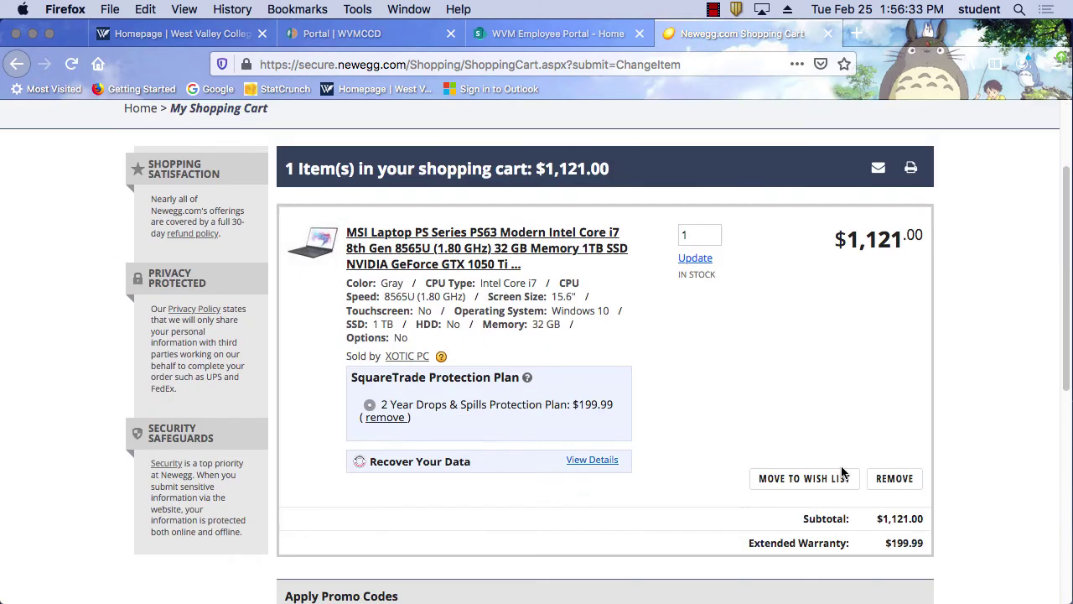
pyautogui.scroll(-4, 844, 471)
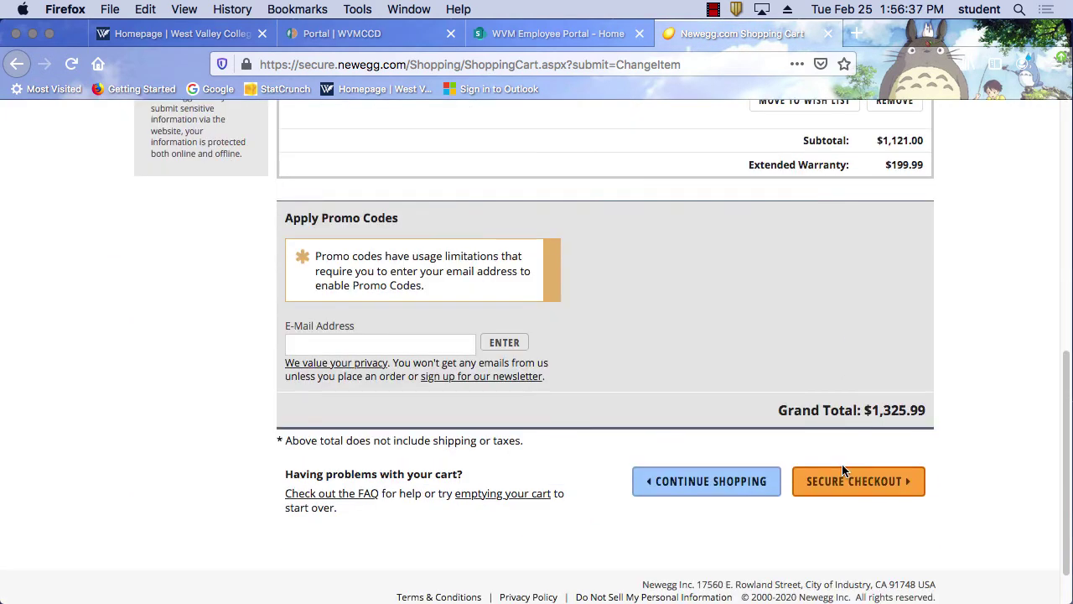
pyautogui.scroll(4, 844, 472)
pyautogui.scroll(3, 843, 470)
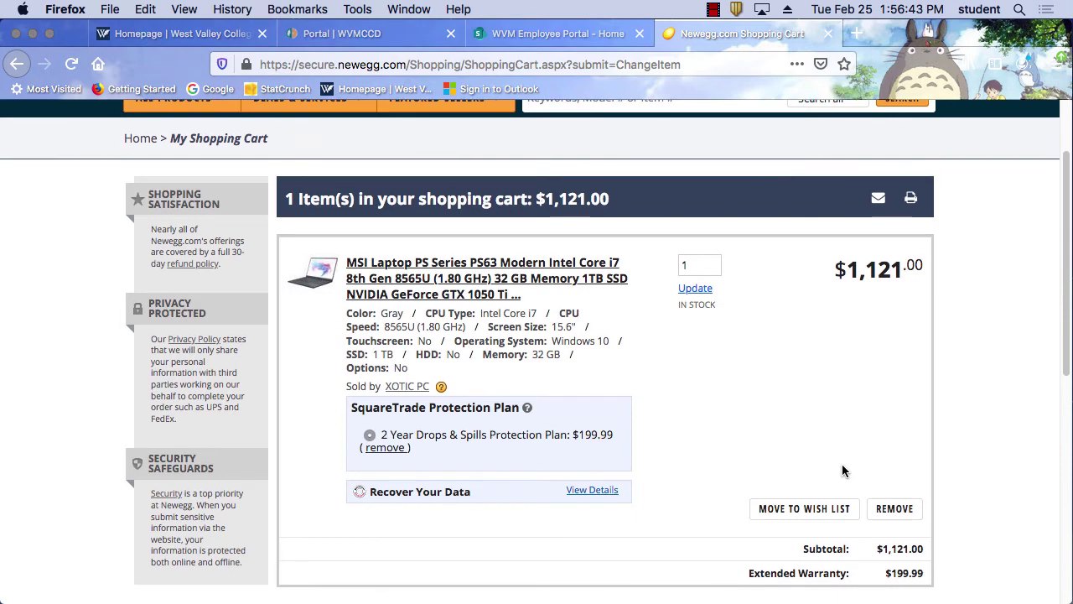
pyautogui.scroll(-2, 844, 470)
pyautogui.scroll(-2, 843, 470)
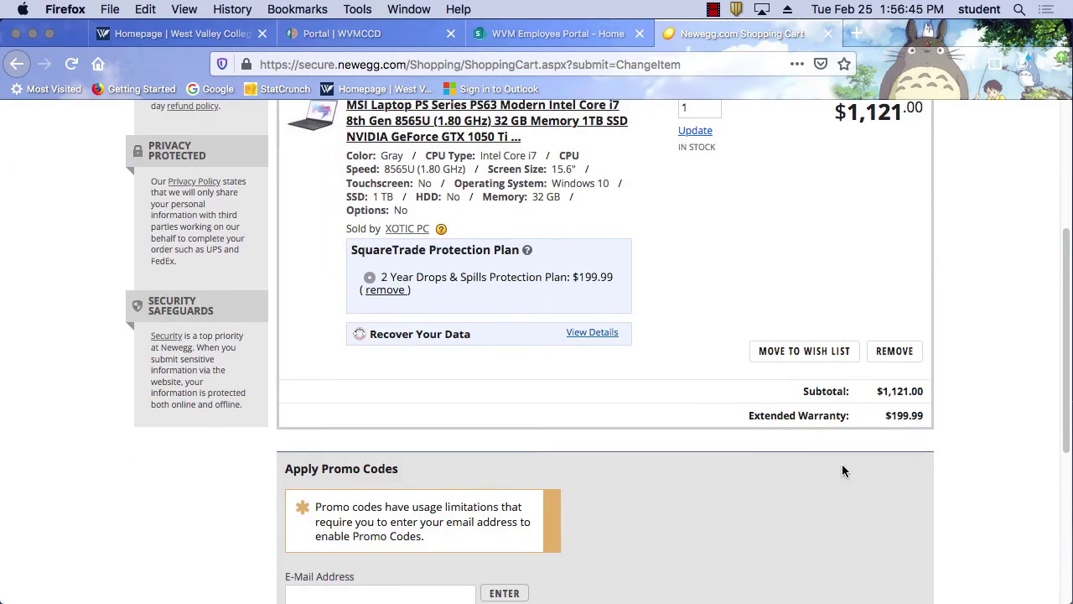
pyautogui.scroll(-5, 843, 471)
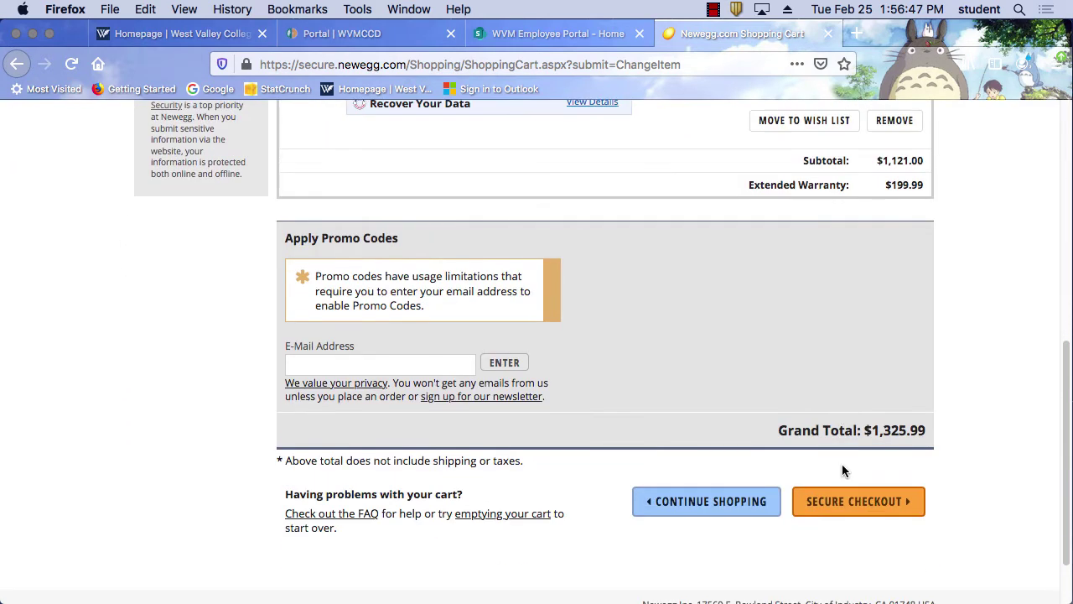
pyautogui.scroll(-2, 844, 470)
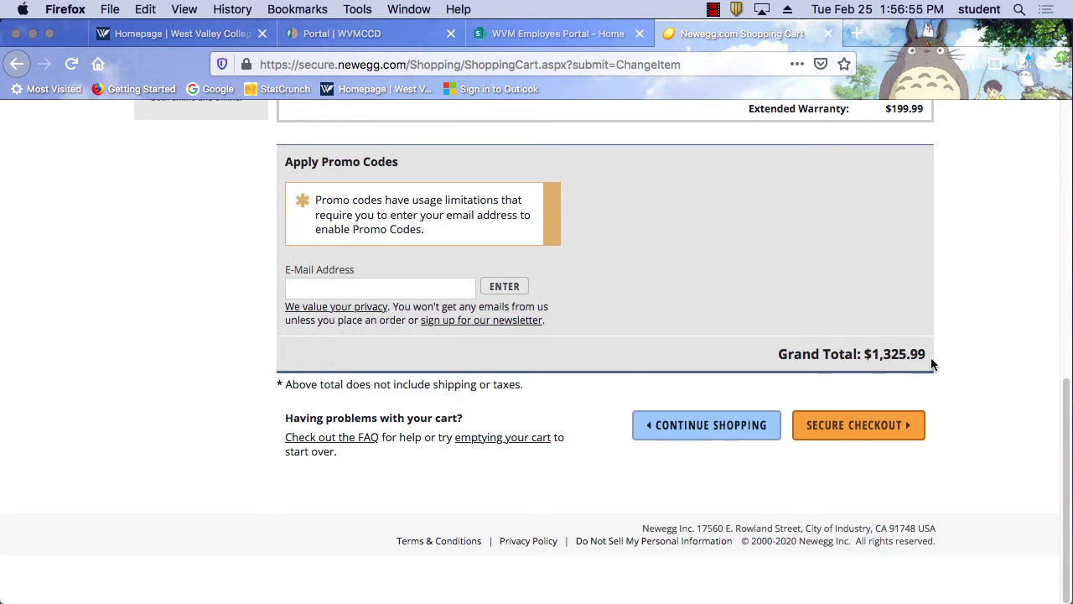
pyautogui.moveTo(931, 357); pyautogui.dragTo(868, 352)
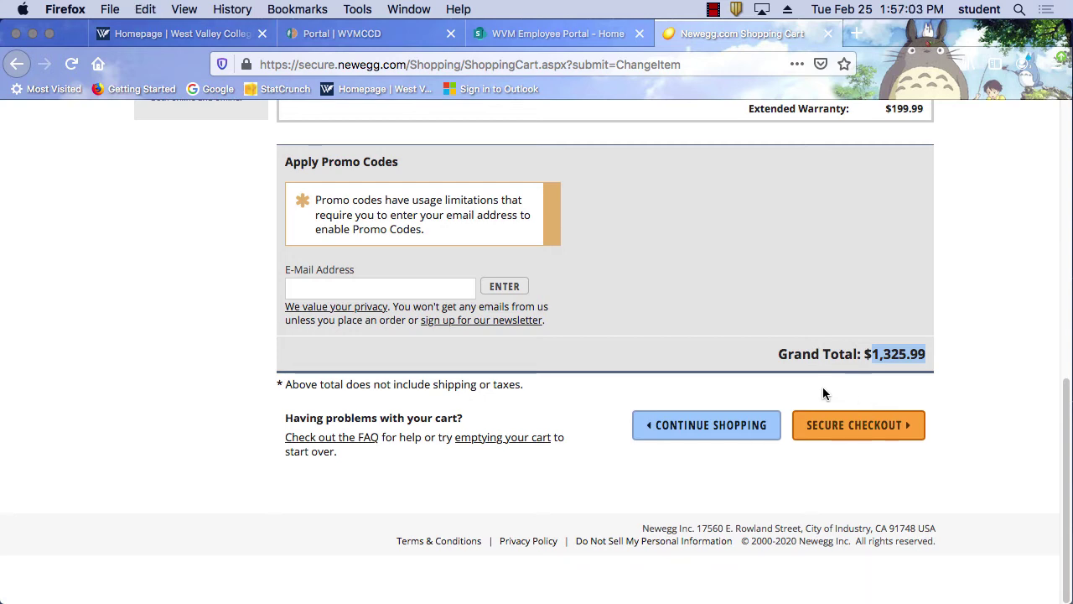
pyautogui.scroll(4, 830, 387)
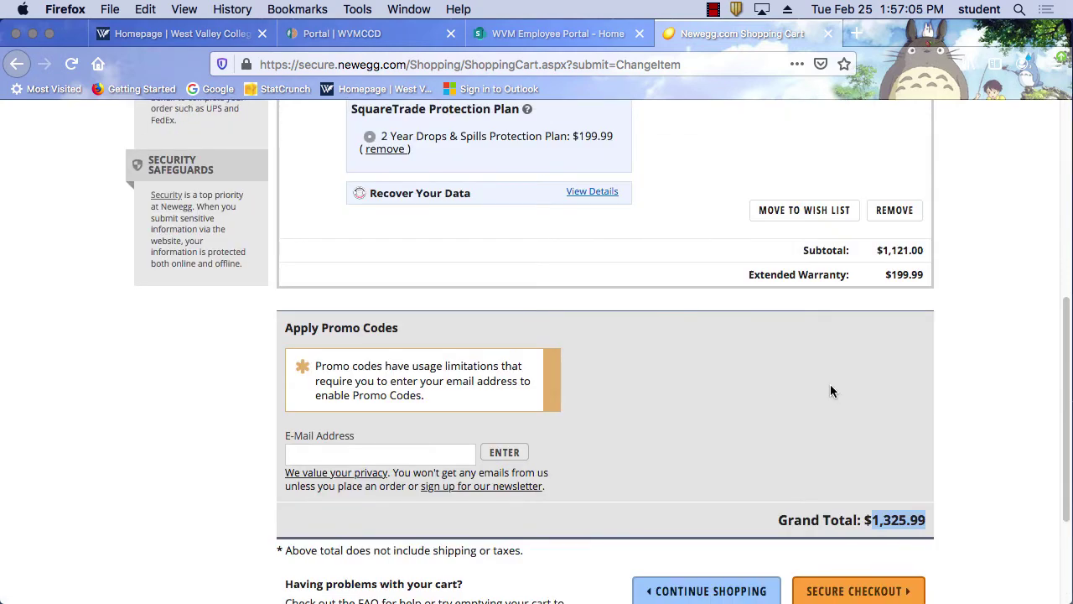
pyautogui.scroll(-2, 830, 390)
# - Hide Firefox to bring the comparison table in Word to the front
pyautogui.moveTo(666, 595)
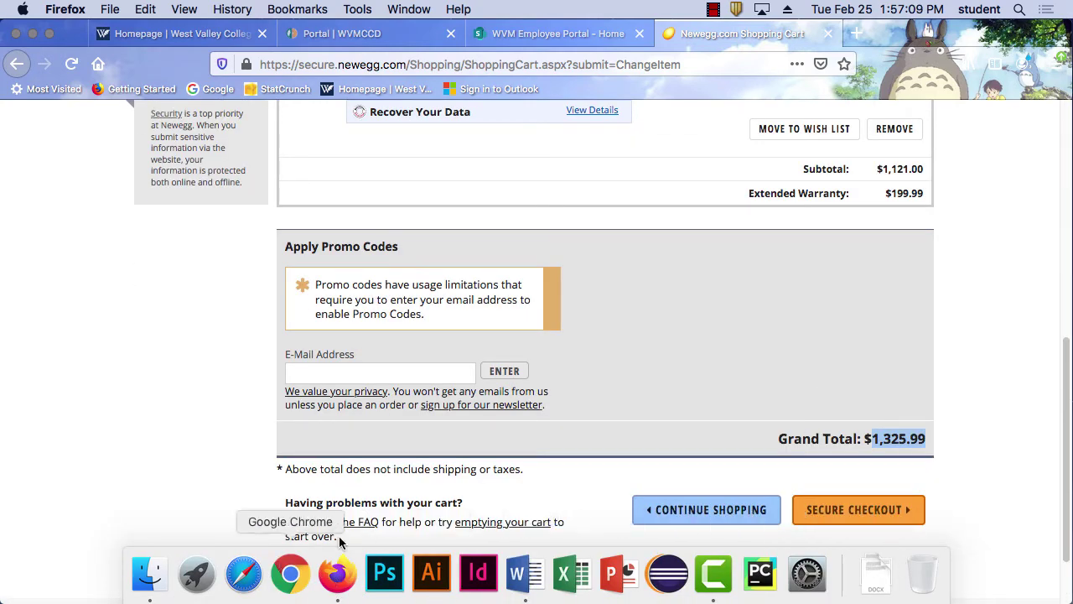
pyautogui.click(24, 9)
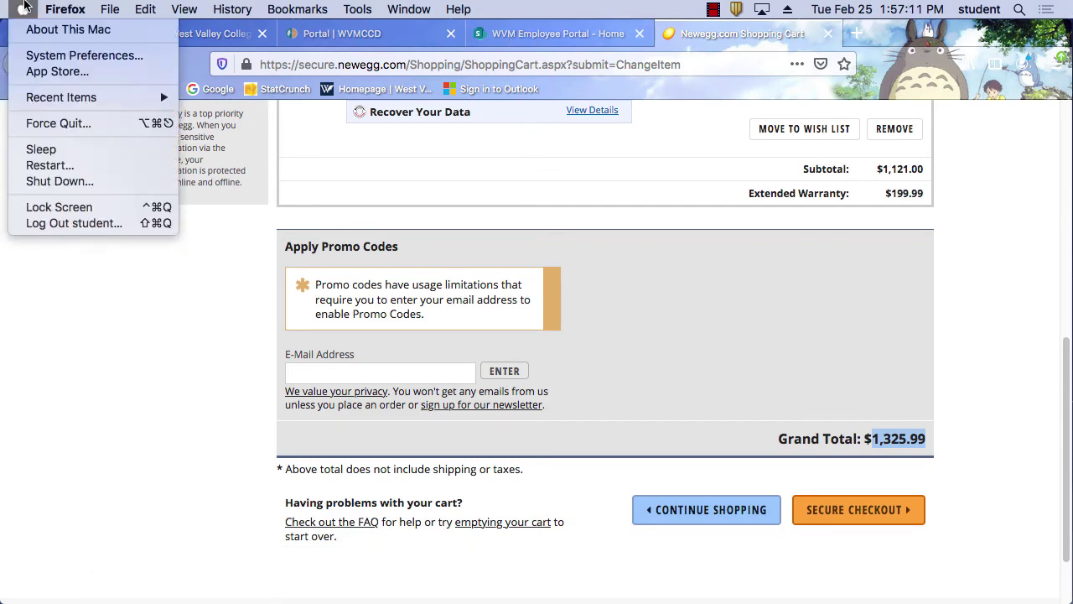
pyautogui.moveTo(64, 9)
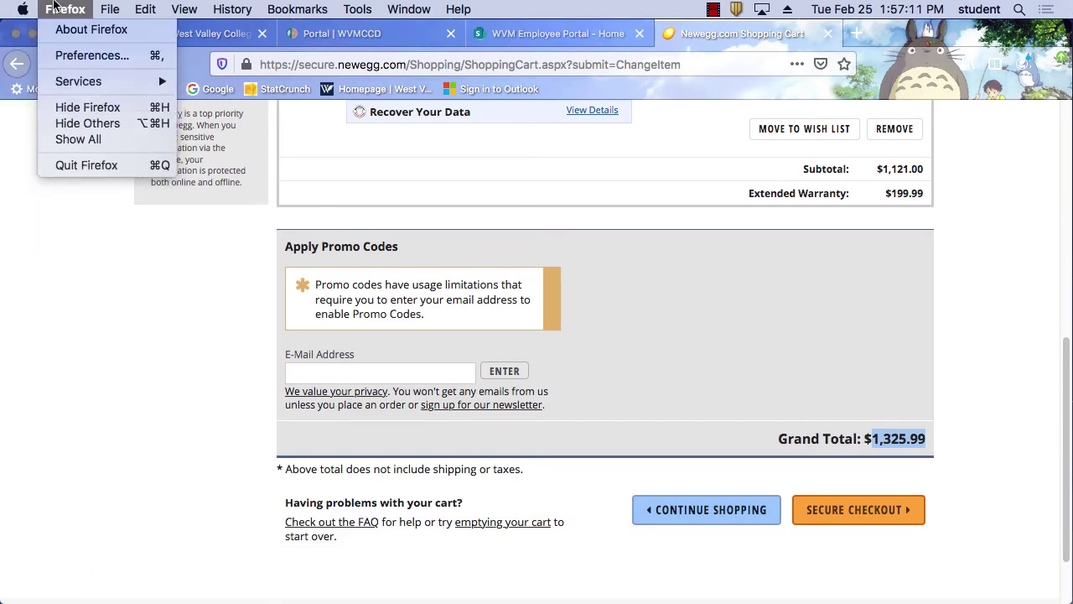
pyautogui.click(86, 108)
# - Hide all applications other than Word, and show them all again
pyautogui.click(61, 10)
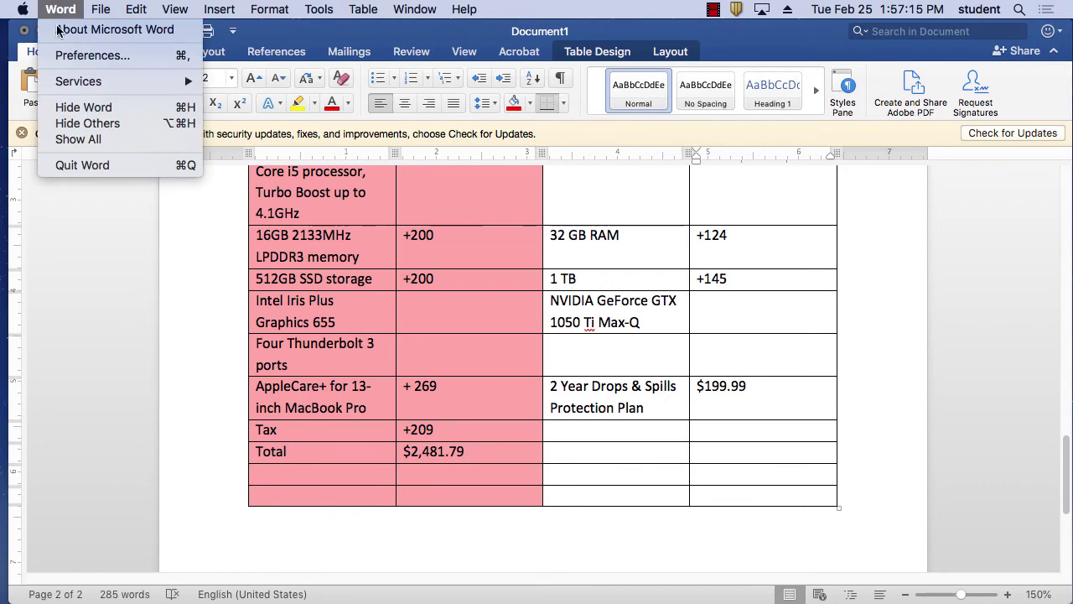
pyautogui.click(77, 123)
pyautogui.click(77, 8)
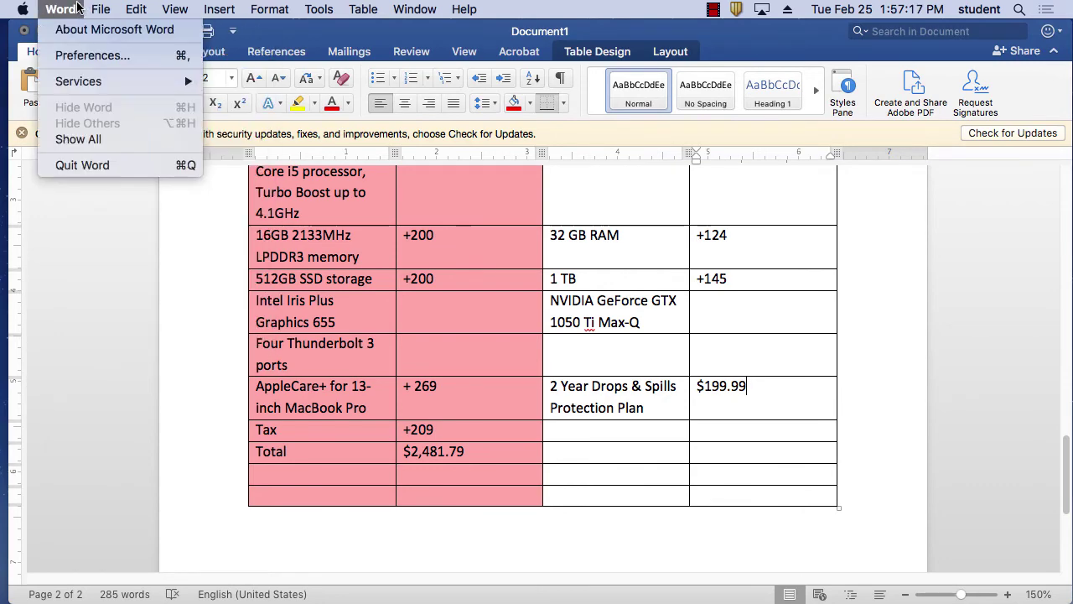
pyautogui.click(78, 139)
# - Hide Word and Firefox to reveal the desktop
pyautogui.click(71, 8)
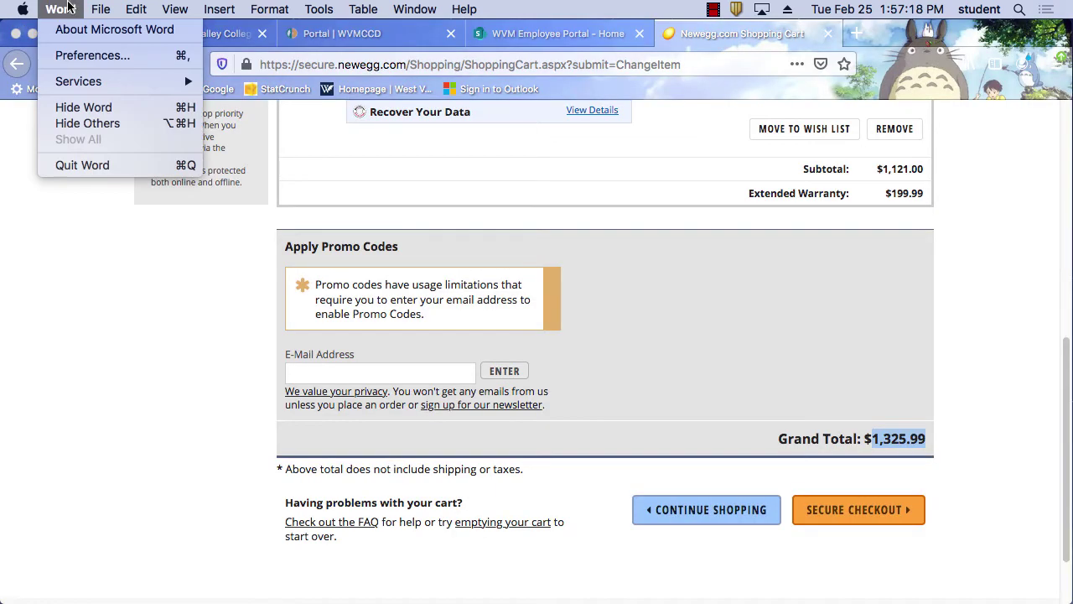
pyautogui.click(73, 107)
pyautogui.click(65, 8)
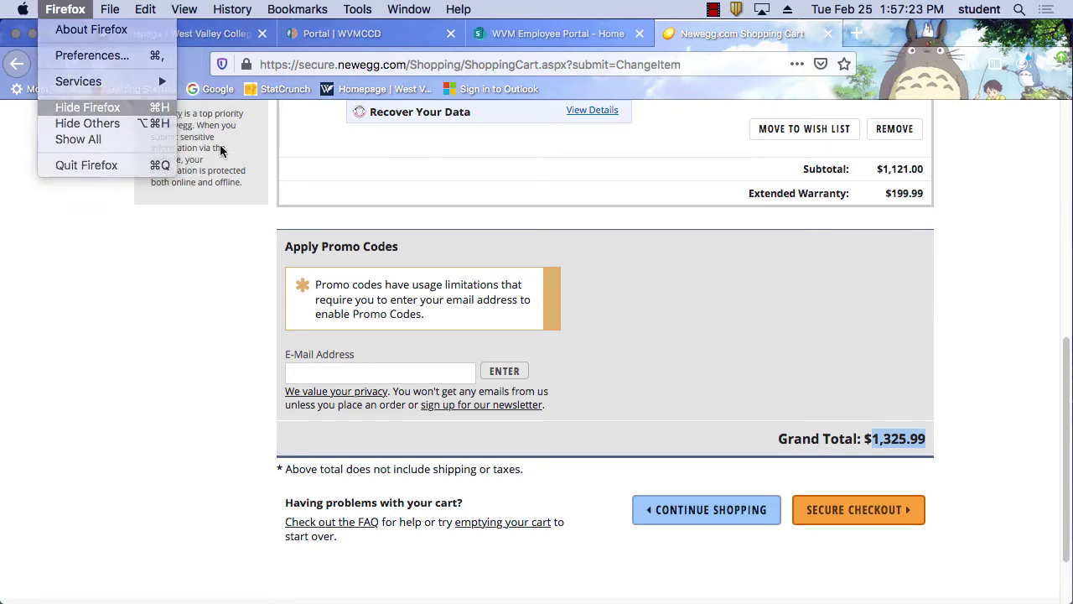
pyautogui.click(73, 109)
# - Open the Applications folder from Macintosh HD in Finder and launch Calculator
pyautogui.click(1043, 44)
pyautogui.doubleClick(1043, 43)
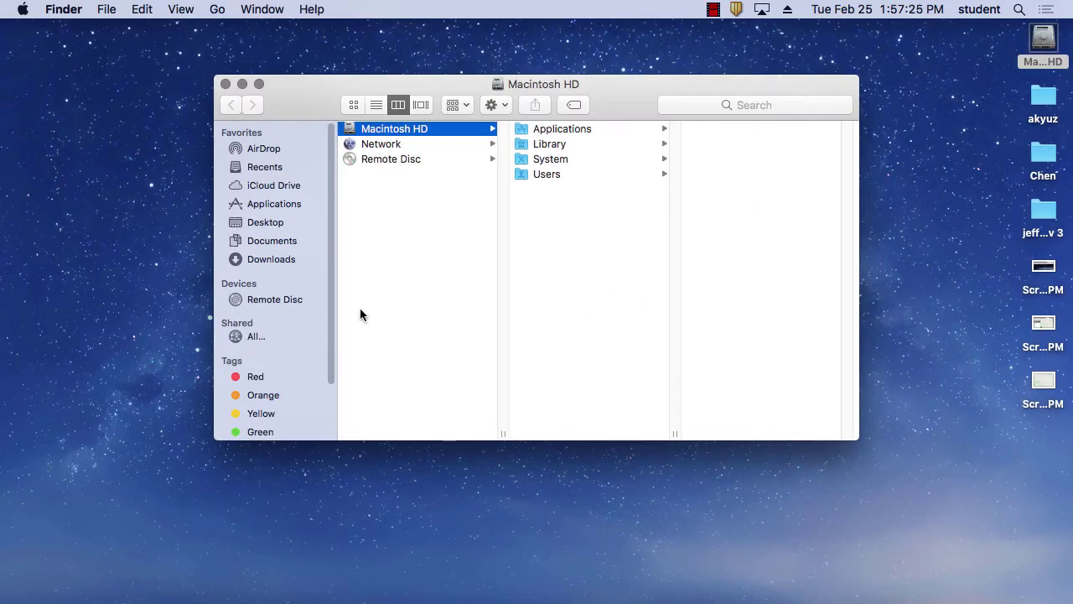
pyautogui.click(275, 203)
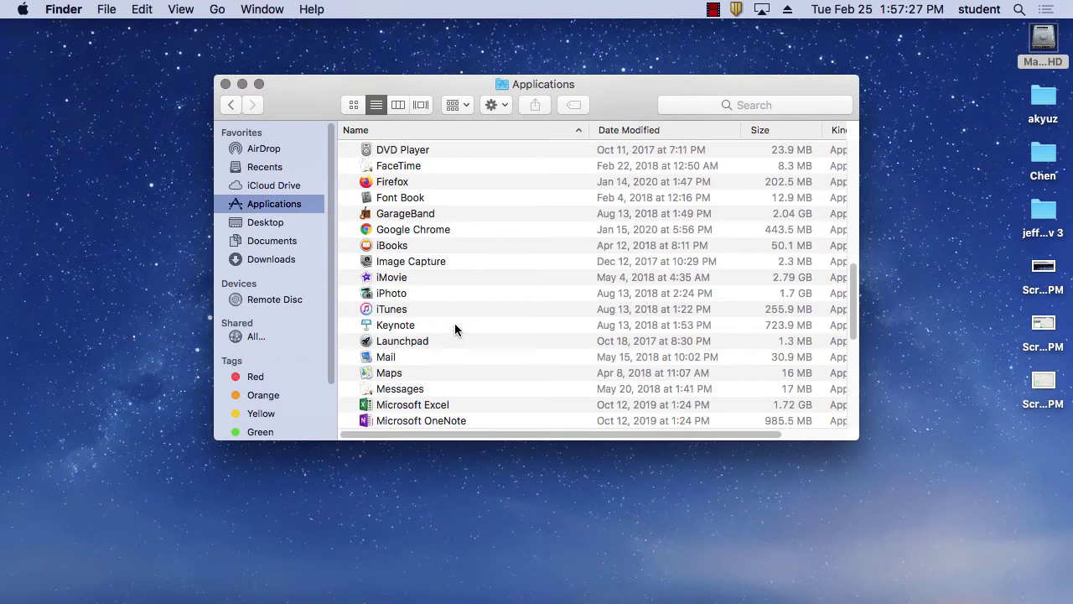
pyautogui.scroll(-5, 453, 329)
pyautogui.scroll(10, 453, 329)
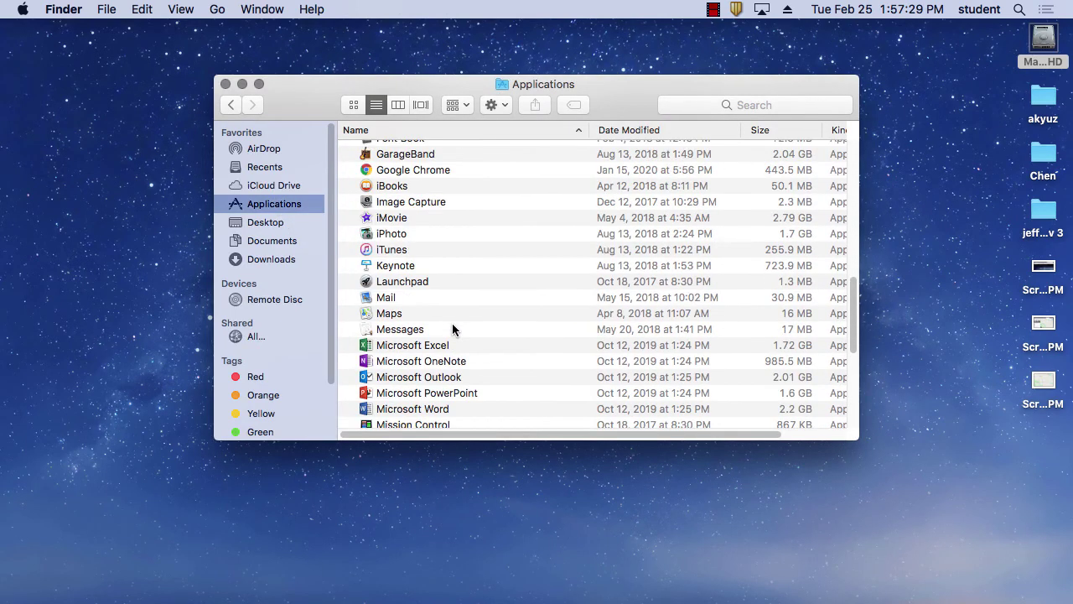
pyautogui.scroll(-4, 453, 329)
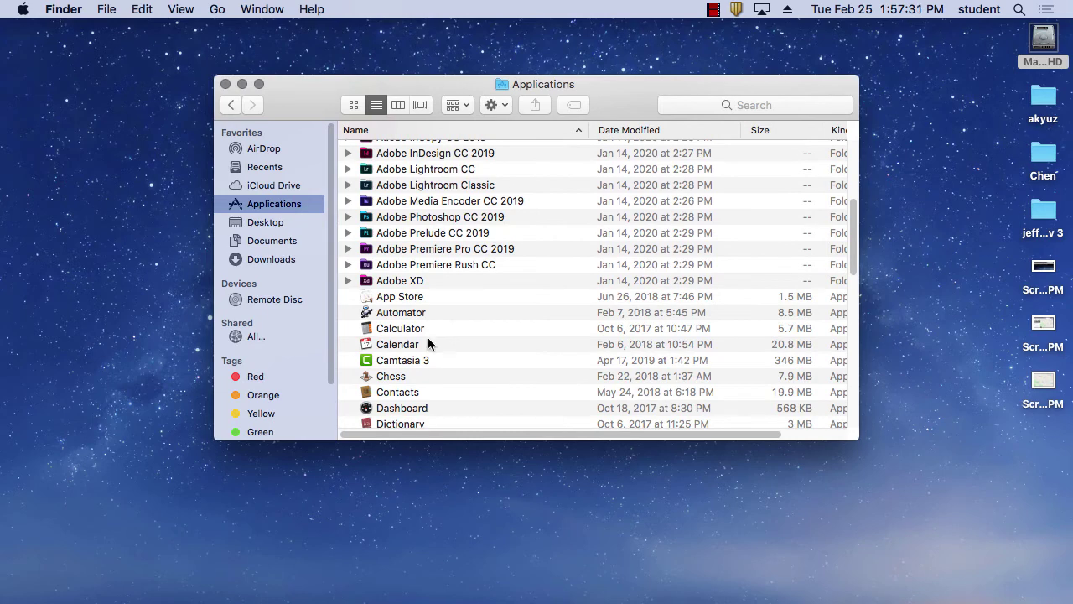
pyautogui.doubleClick(408, 330)
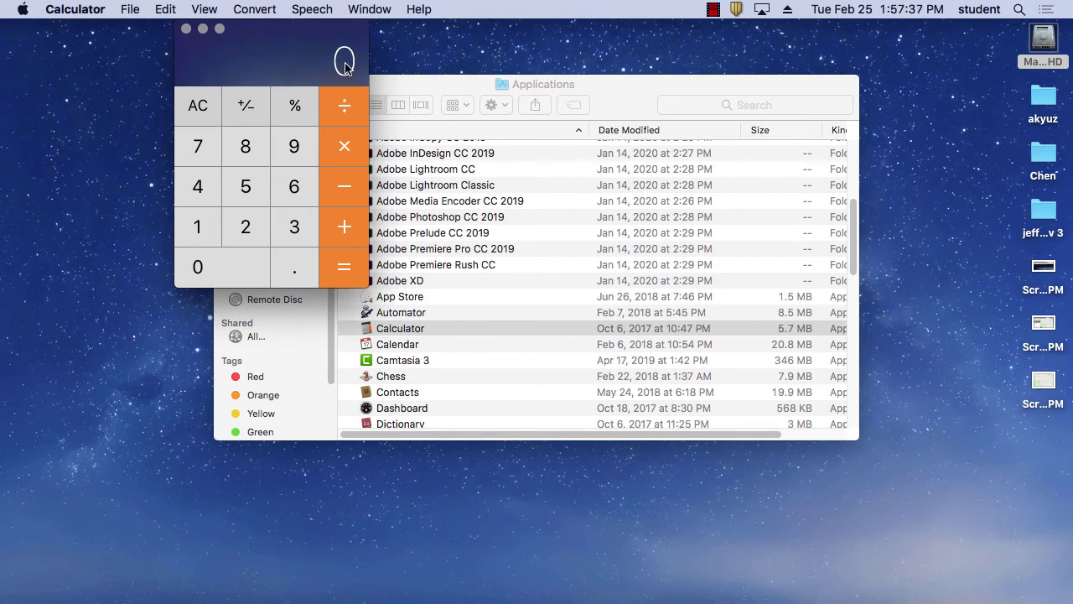
pyautogui.click(208, 227)
pyautogui.click(286, 239)
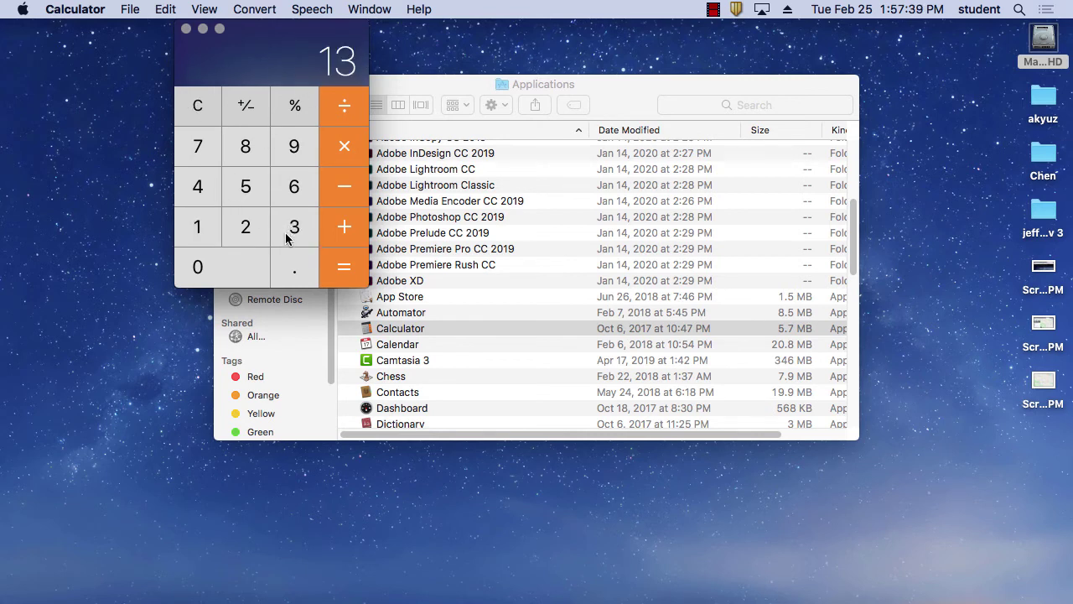
pyautogui.click(290, 272)
pyautogui.click(251, 231)
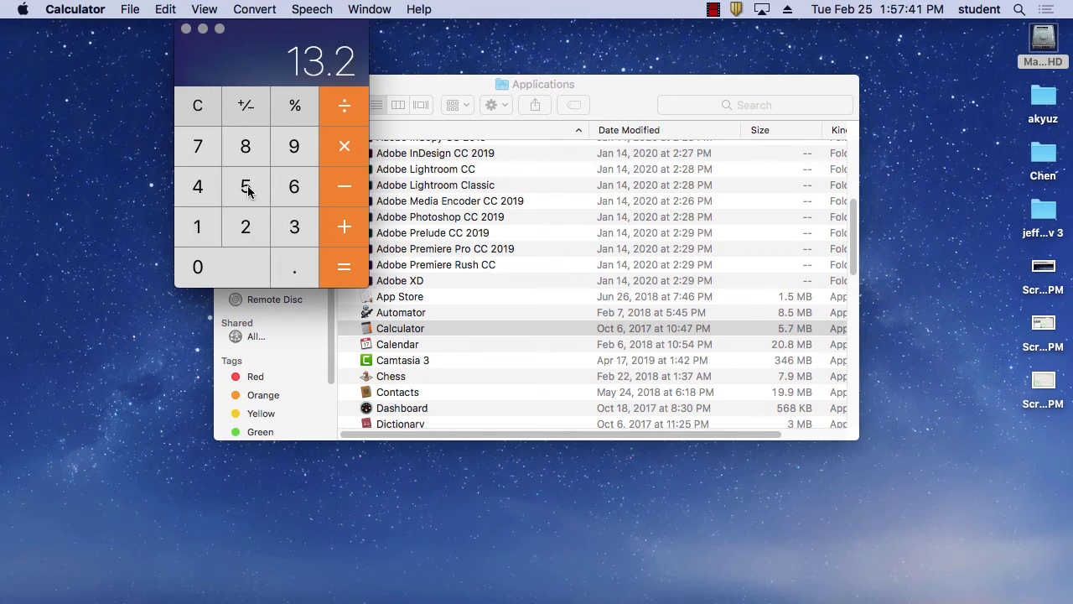
pyautogui.click(249, 185)
pyautogui.click(189, 109)
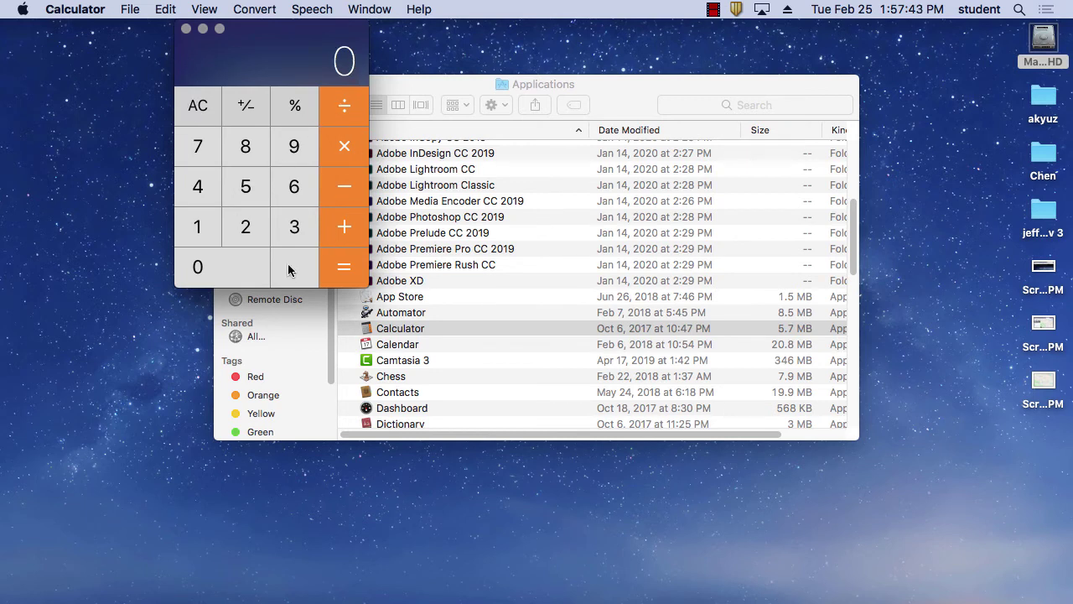
# - Try to work out the laptop's tax by dividing 1325 by 0.925, and clear the calculation
pyautogui.click(215, 223)
pyautogui.click(300, 227)
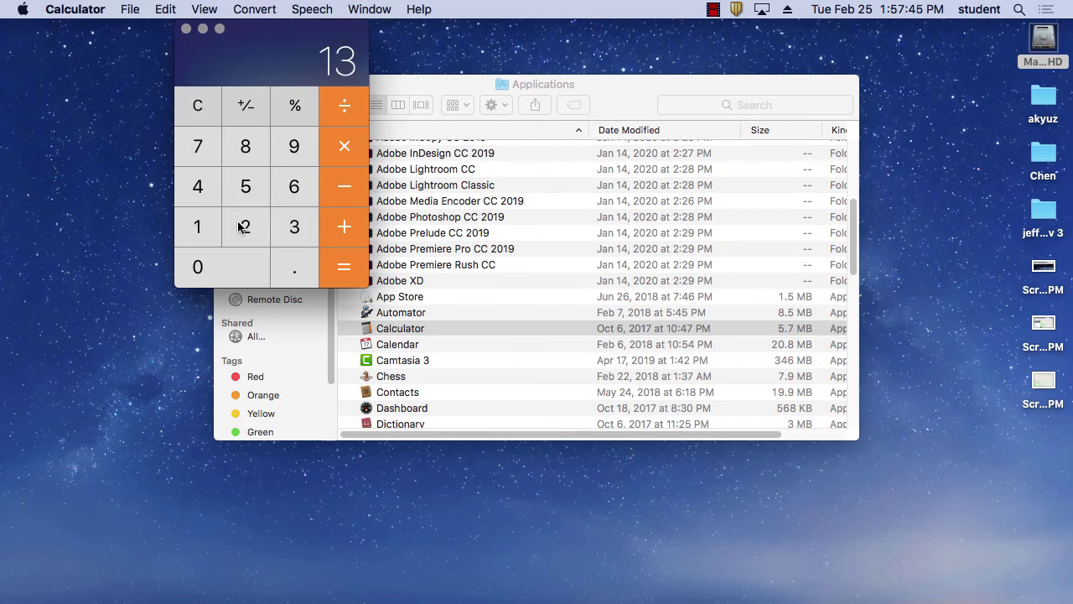
pyautogui.click(249, 232)
pyautogui.click(246, 184)
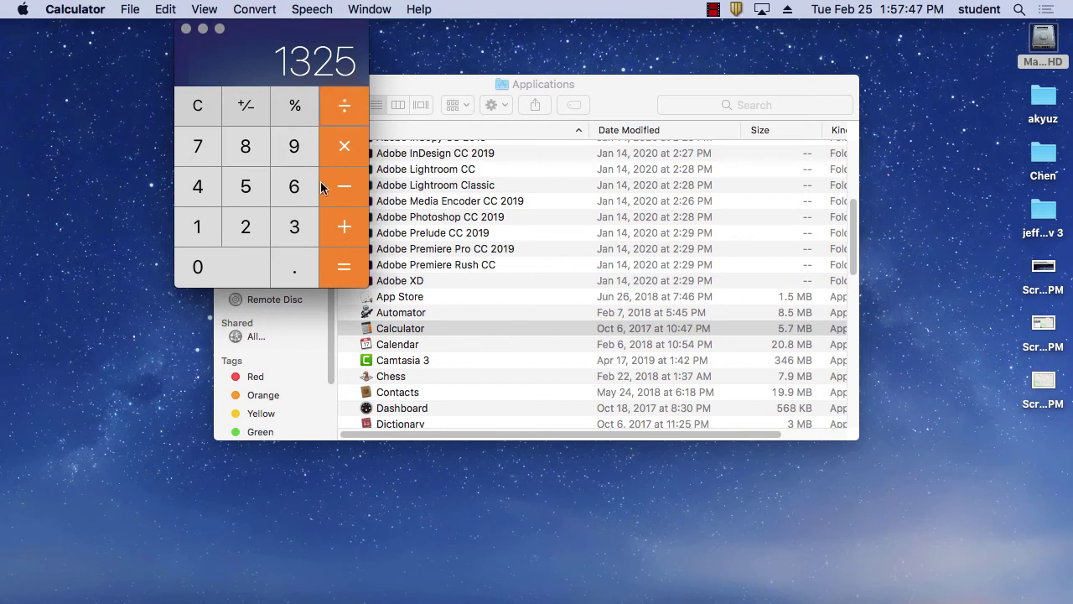
pyautogui.click(302, 276)
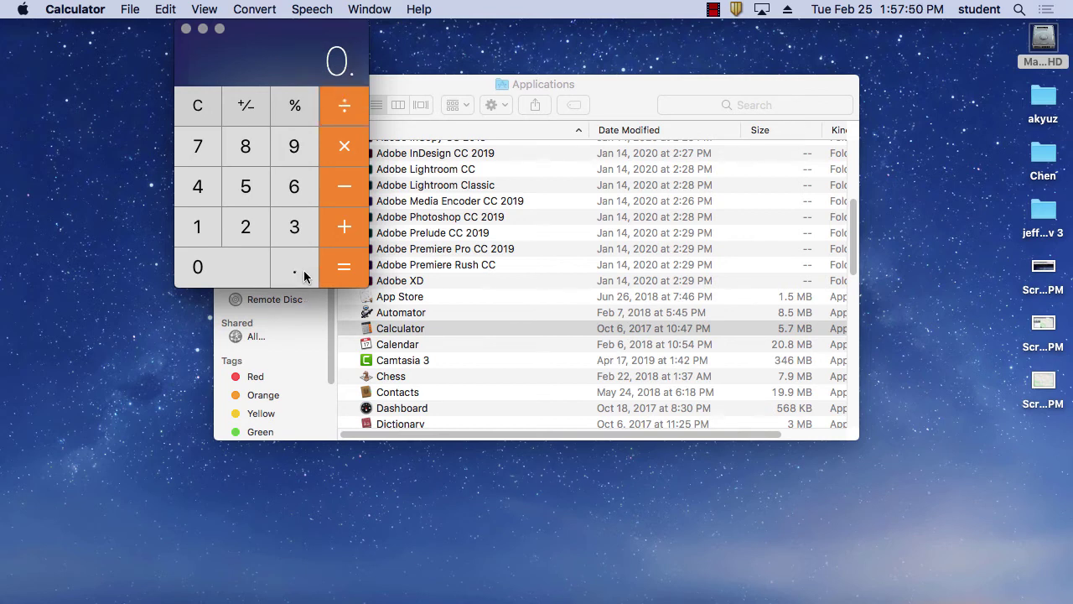
pyautogui.click(290, 148)
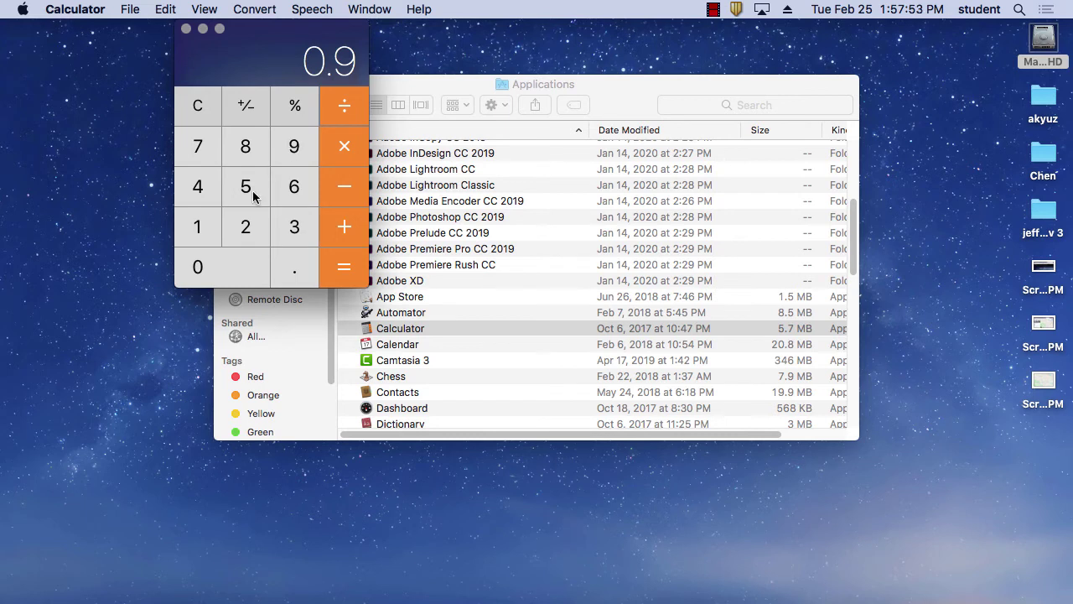
pyautogui.click(235, 232)
pyautogui.click(250, 189)
pyautogui.click(348, 270)
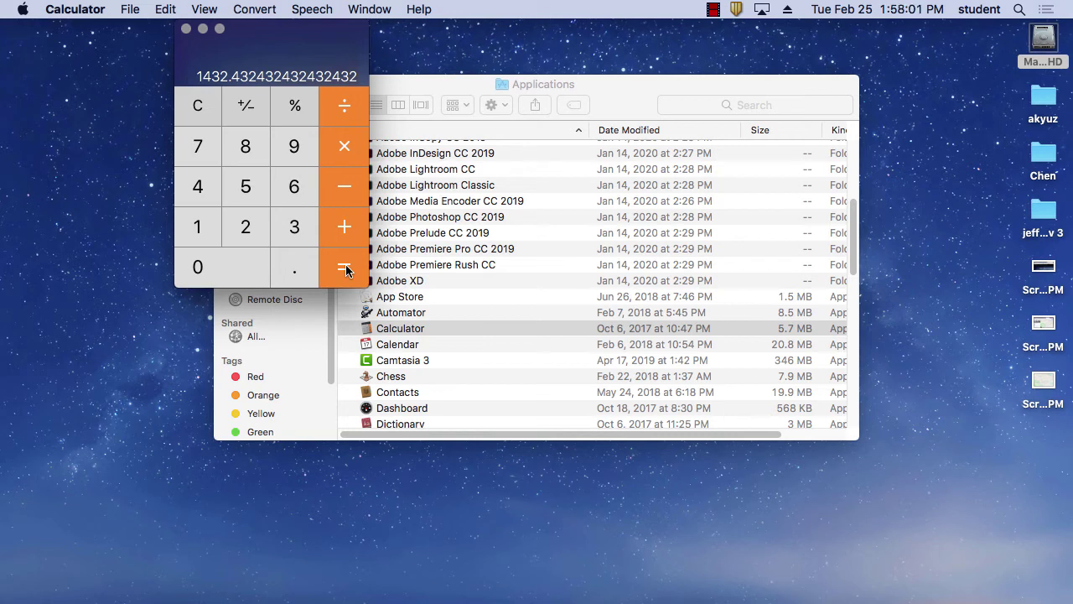
pyautogui.click(210, 105)
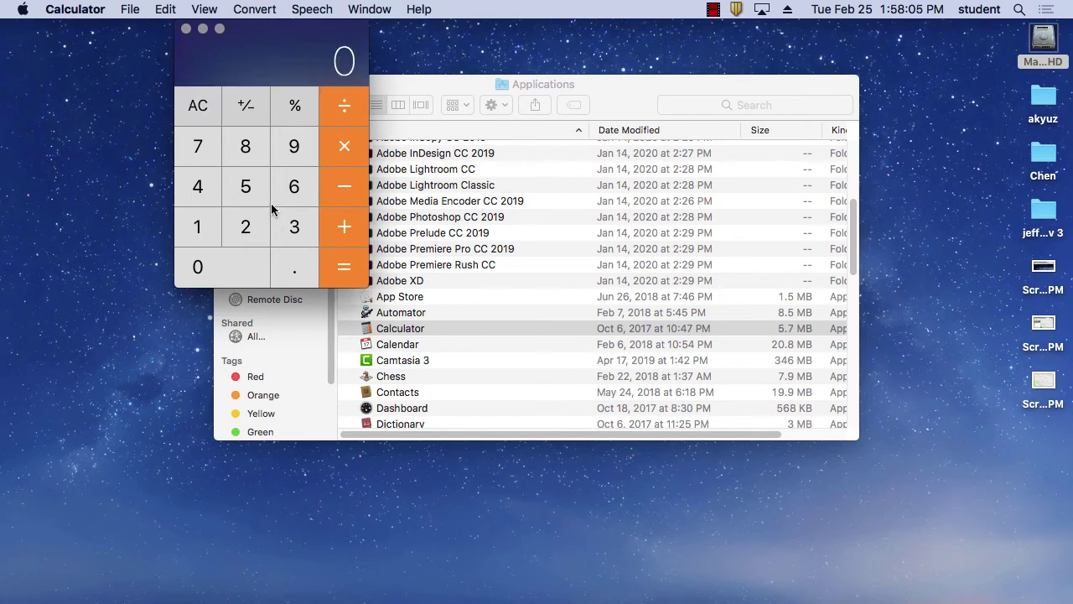
# - Try to work out the laptop's tax by multiplying 1325 by 0.925, and clear the calculation
pyautogui.click(198, 228)
pyautogui.click(298, 228)
pyautogui.click(251, 228)
pyautogui.click(256, 192)
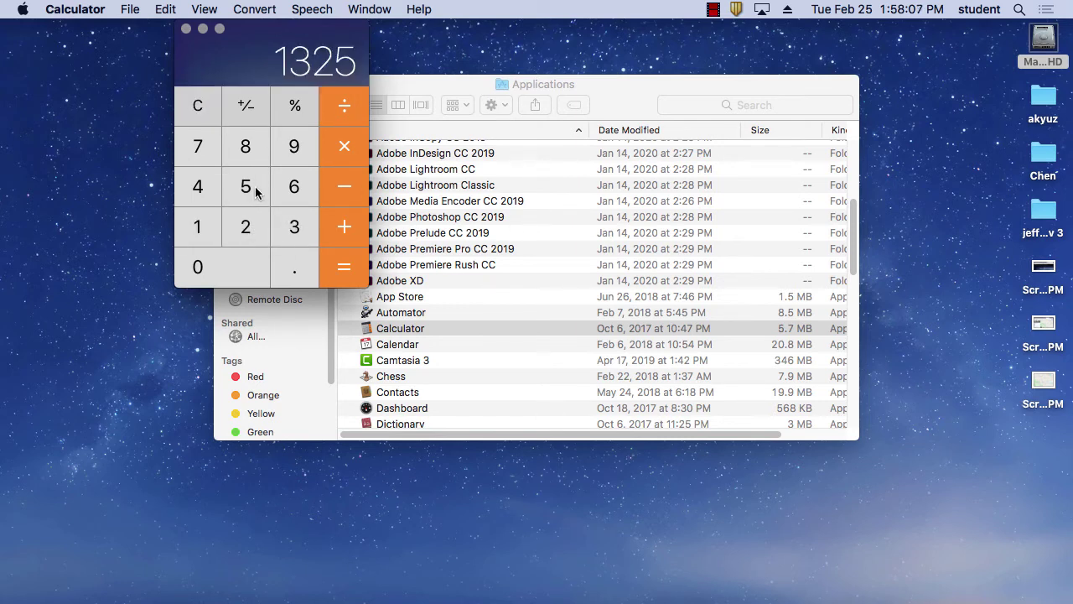
pyautogui.click(344, 156)
pyautogui.click(294, 277)
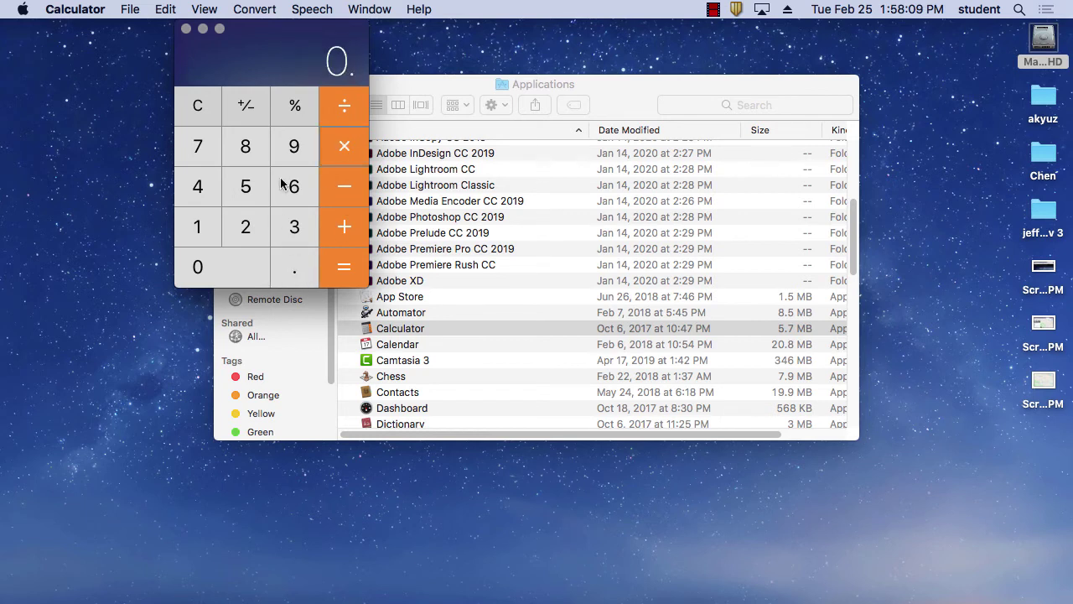
pyautogui.click(293, 146)
pyautogui.click(241, 226)
pyautogui.click(246, 186)
pyautogui.click(341, 265)
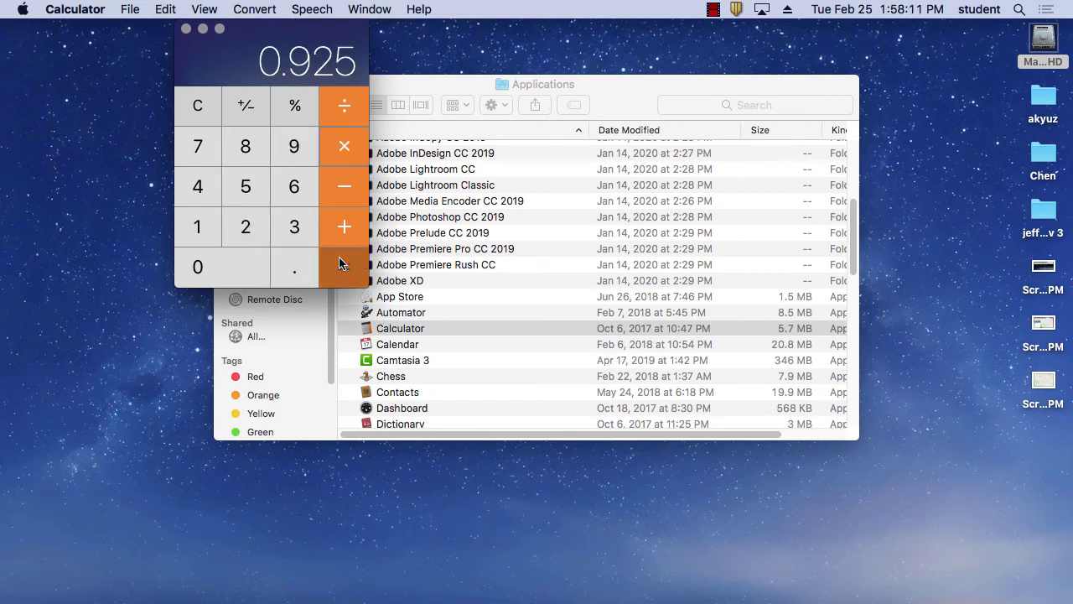
pyautogui.click(206, 106)
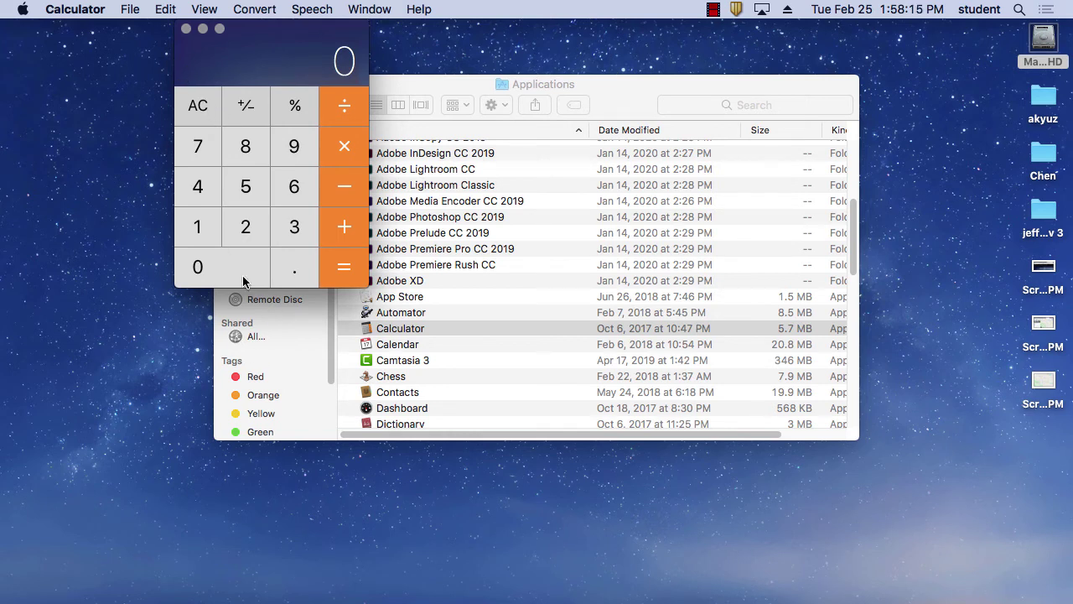
# - Calculate the MSI laptop's sales tax by multiplying 1325 by 0.0925
pyautogui.click(199, 226)
pyautogui.click(292, 228)
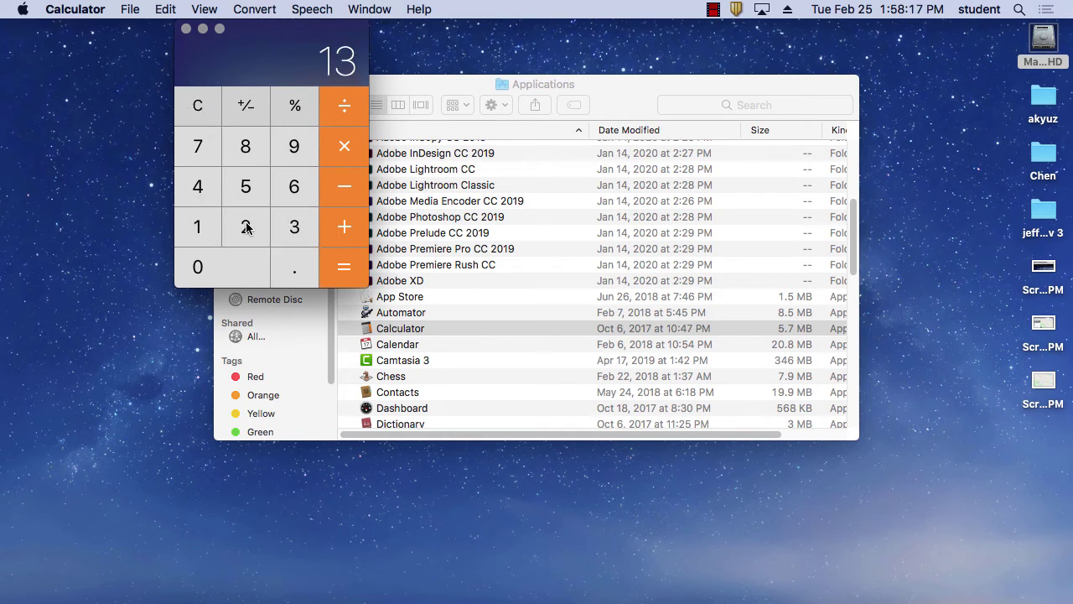
pyautogui.click(247, 228)
pyautogui.click(246, 187)
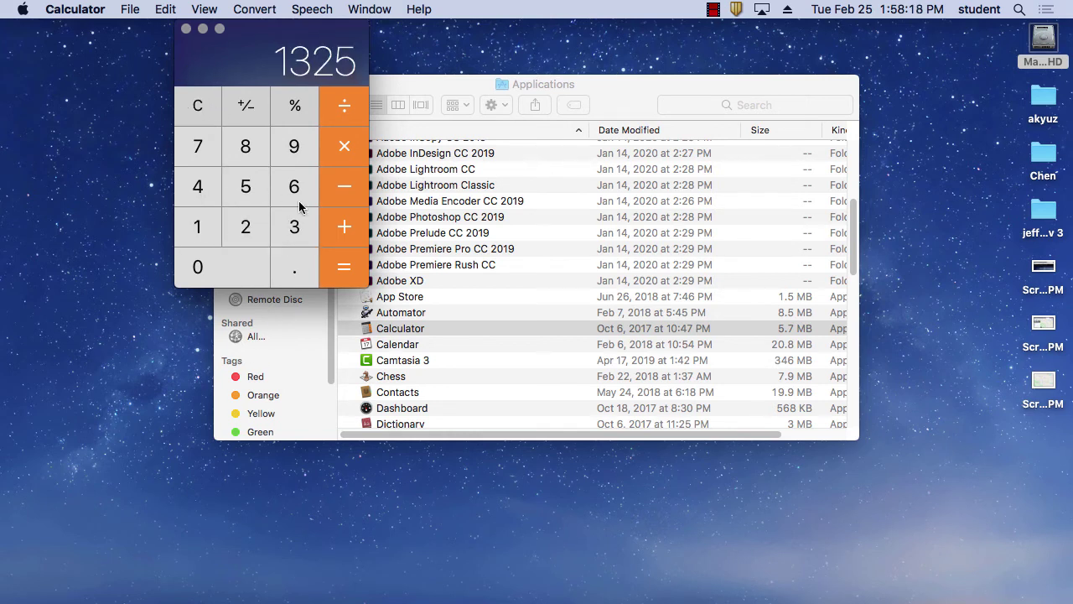
pyautogui.click(293, 266)
pyautogui.click(231, 267)
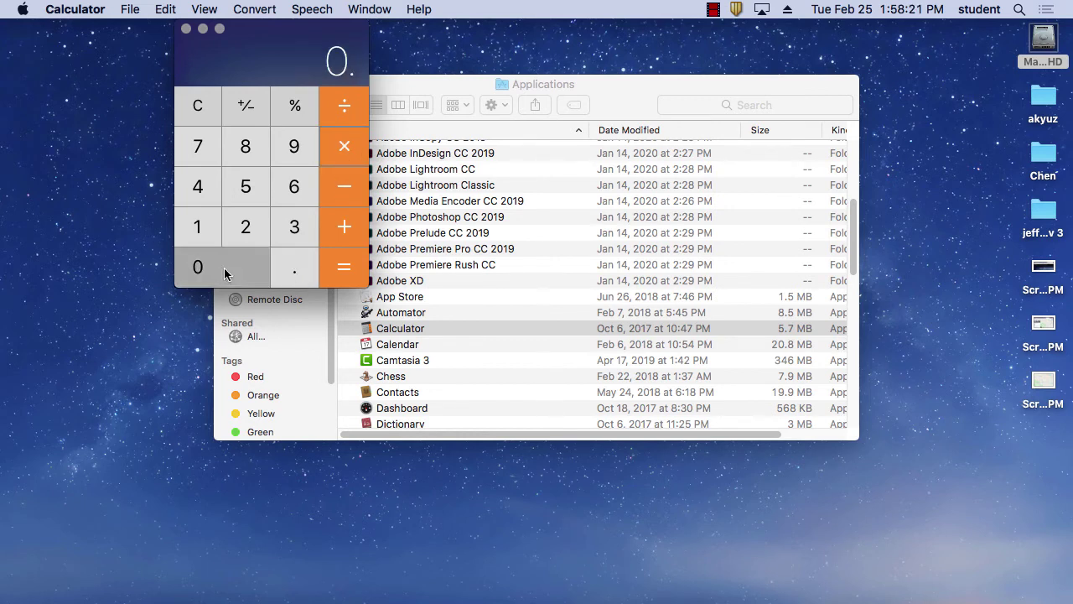
pyautogui.click(293, 148)
pyautogui.click(246, 227)
pyautogui.click(247, 186)
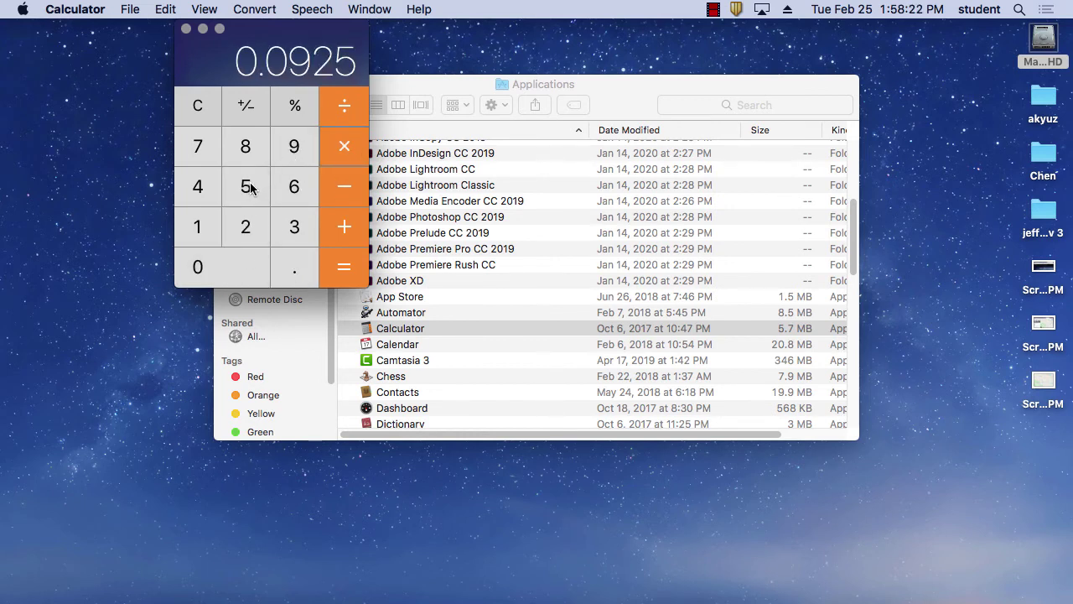
pyautogui.click(345, 268)
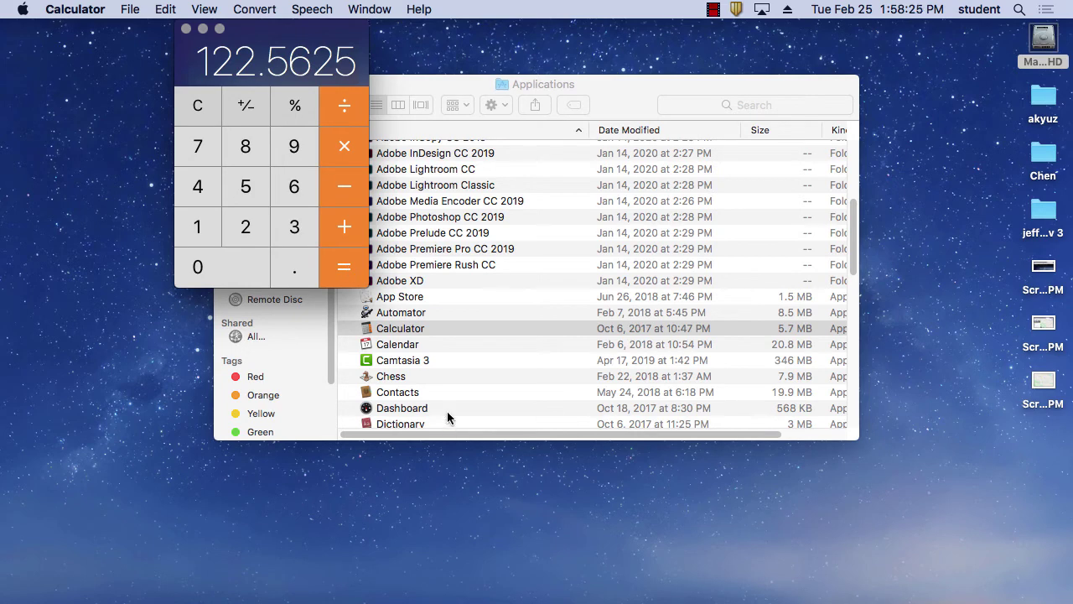
# - Switch to Word and add a "Tax" entry with the price $122 below the MSI laptop's protection plan in the comparison table
pyautogui.click(517, 581)
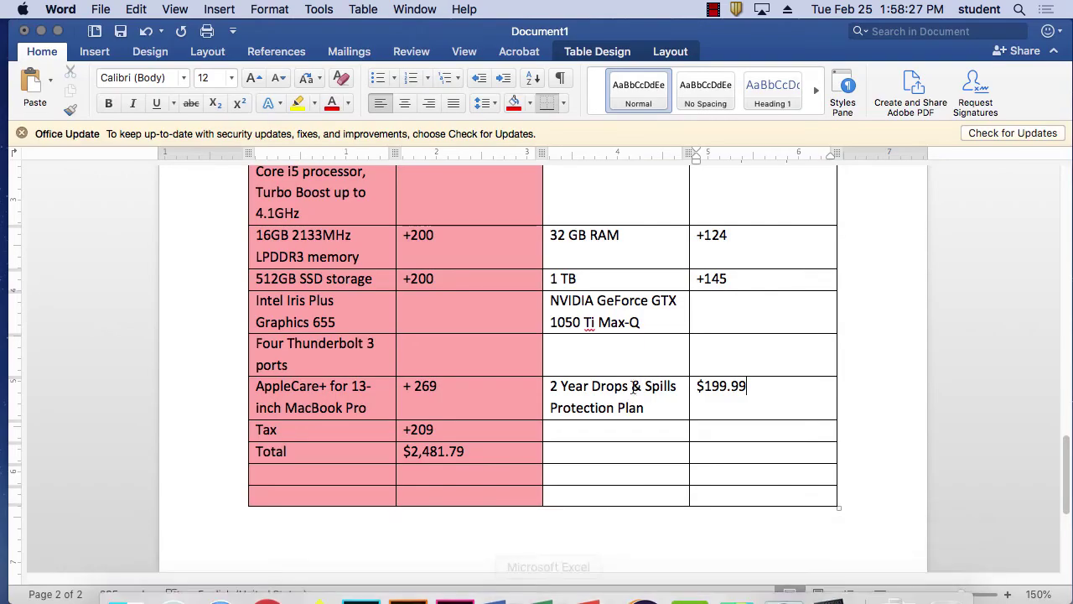
pyautogui.click(619, 437)
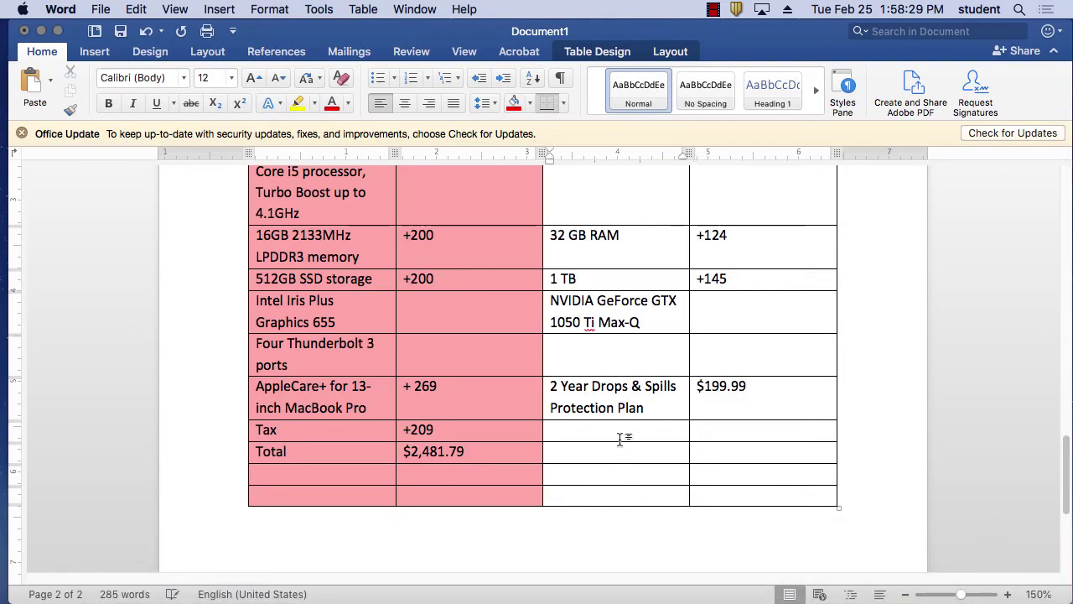
pyautogui.write('Tax')
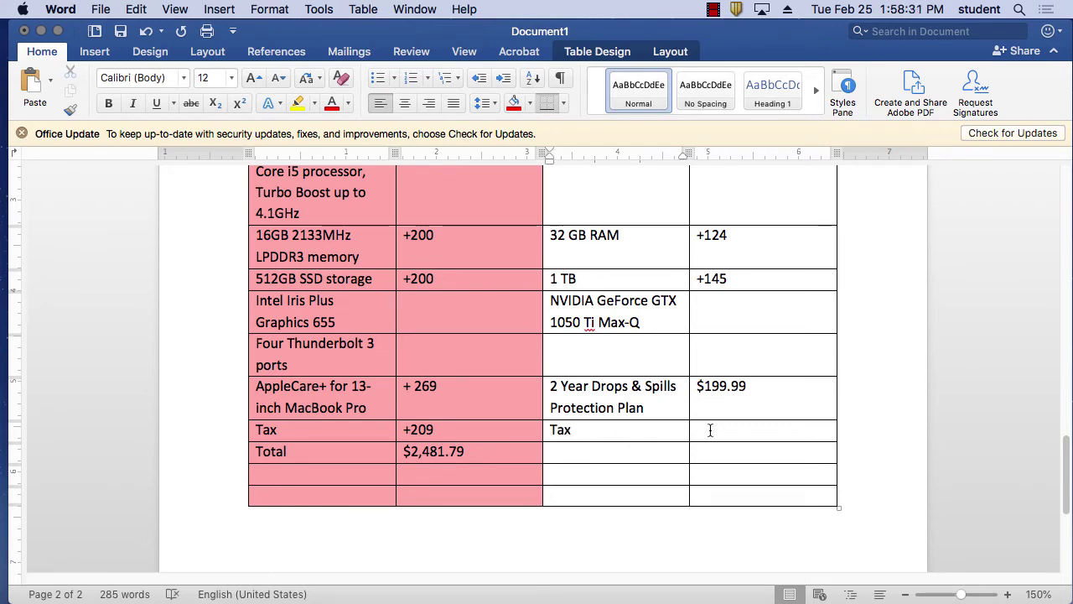
pyautogui.click(710, 430)
pyautogui.write('$22')
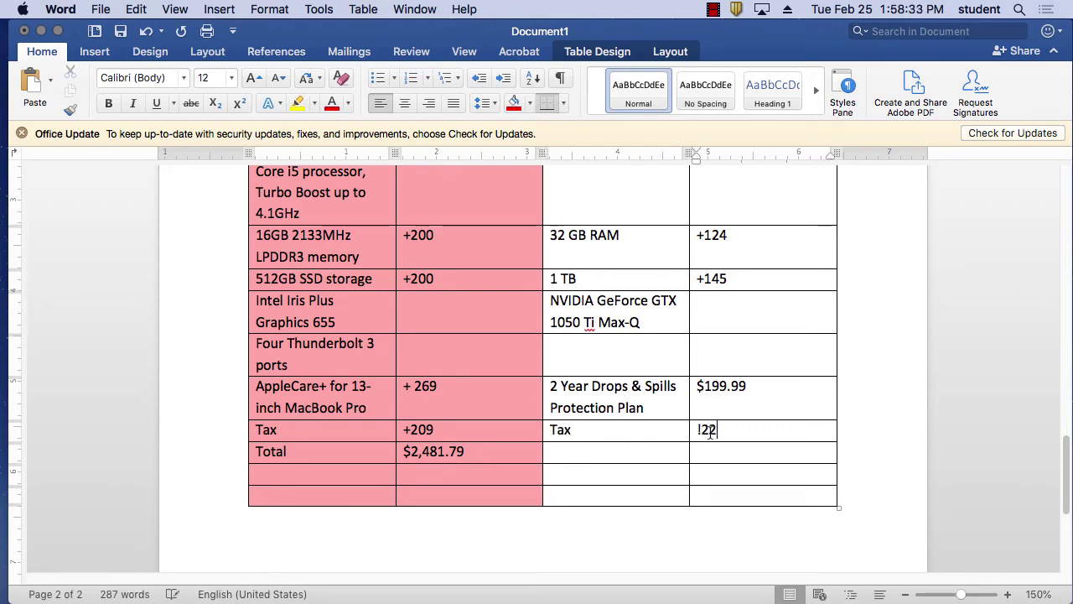
pyautogui.press('BackSpace')
pyautogui.press('BackSpace')
pyautogui.press('BackSpace')
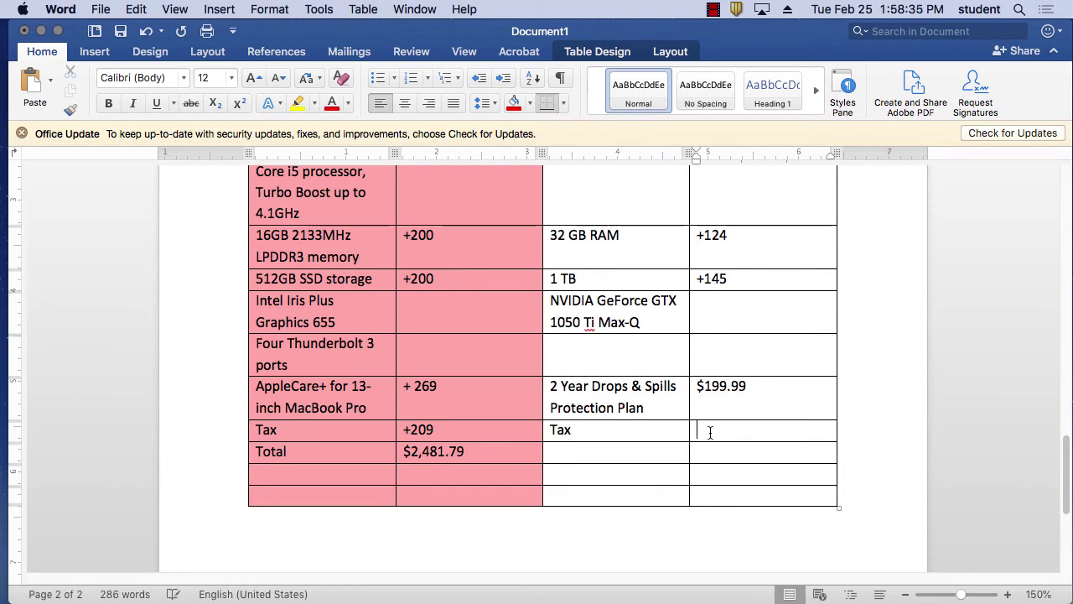
pyautogui.write('$122')
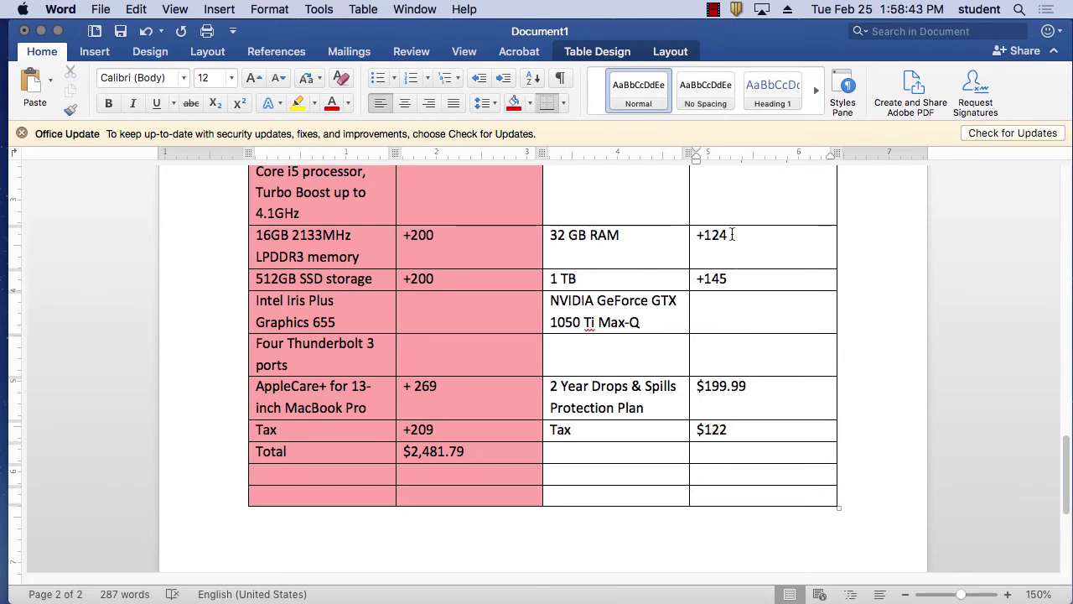
# - Change the 32 GB RAM price to +76 and enter the label "Total" below the MSI laptop's Tax cell
pyautogui.moveTo(732, 235); pyautogui.dragTo(704, 235)
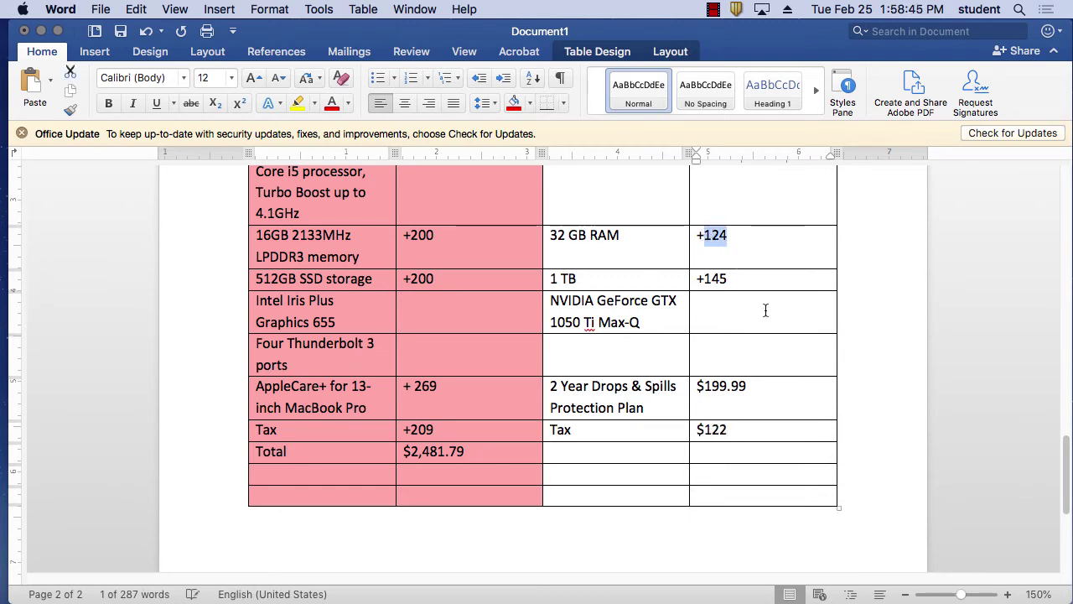
pyautogui.write('76')
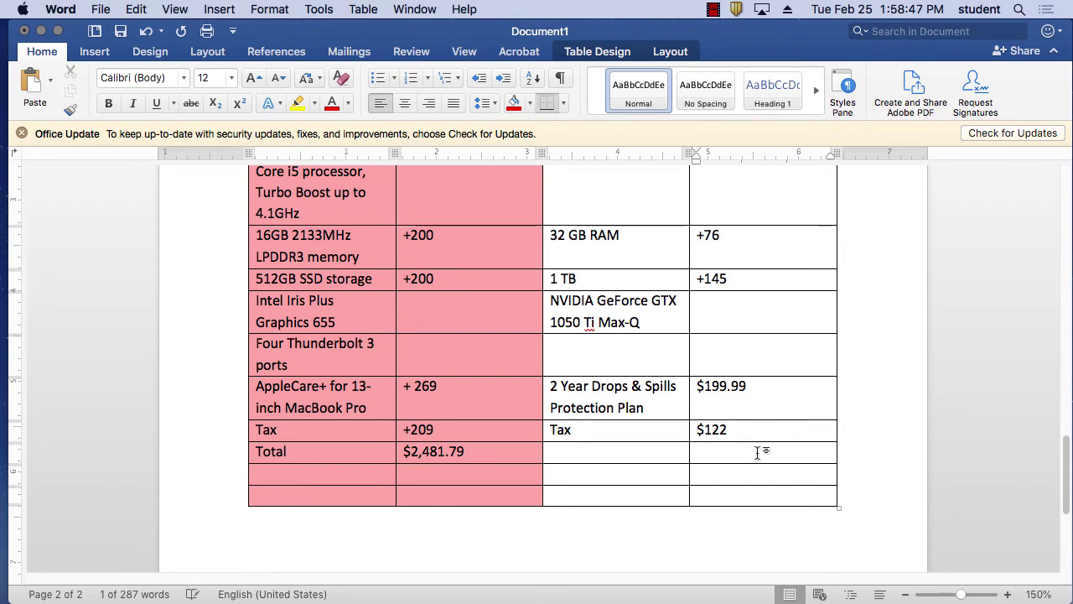
pyautogui.click(658, 469)
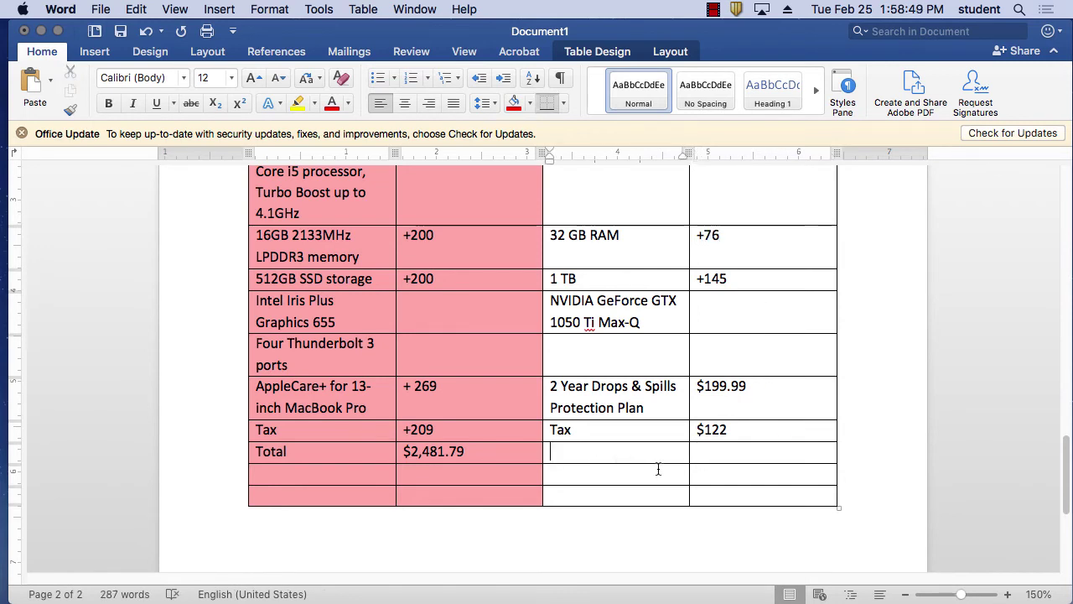
pyautogui.write('Total')
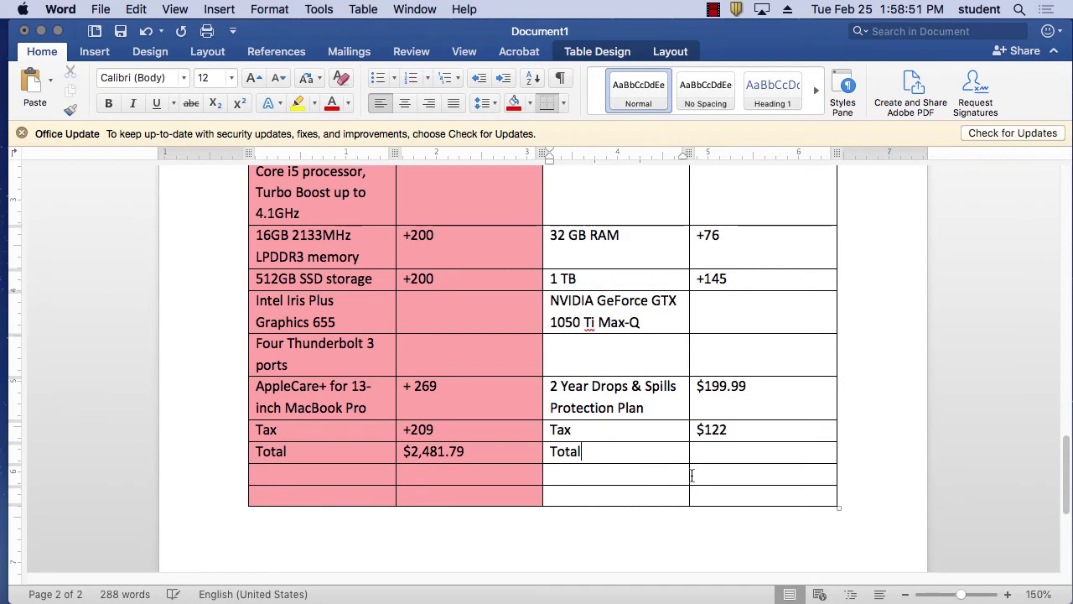
# - Select the cell beside the MSI laptop's Total label, switch to Firefox and copy the cart's grand total of 1,325.99
pyautogui.click(753, 453)
pyautogui.moveTo(497, 587)
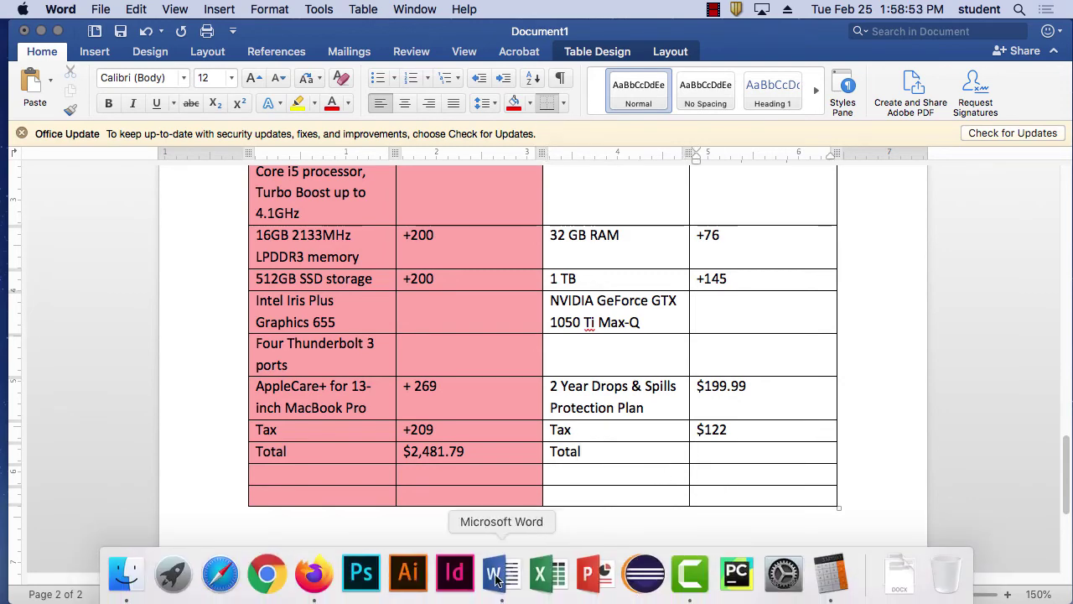
pyautogui.click(314, 573)
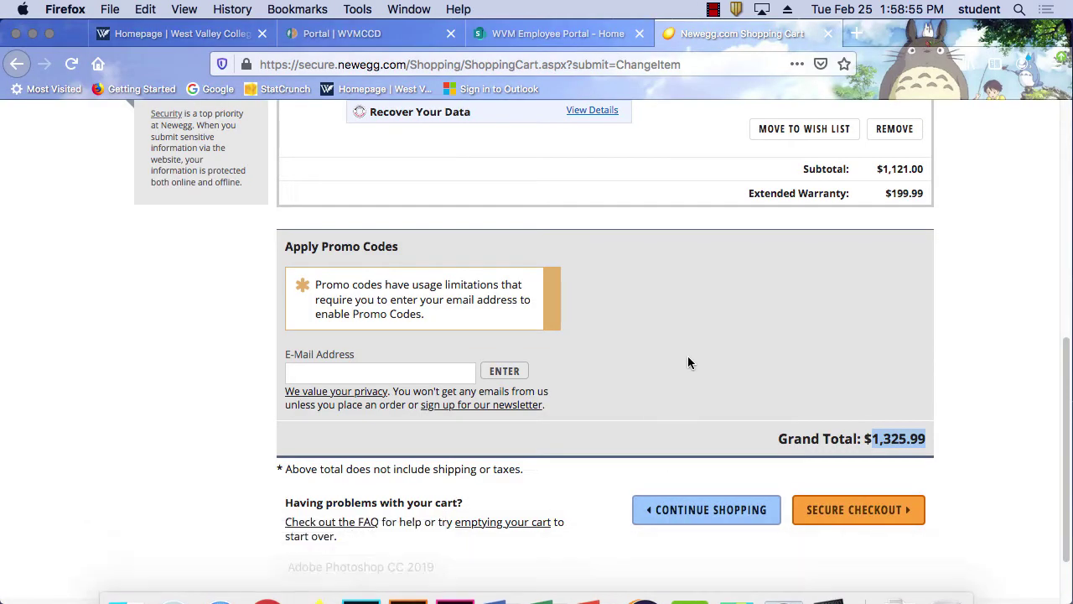
pyautogui.click(927, 436)
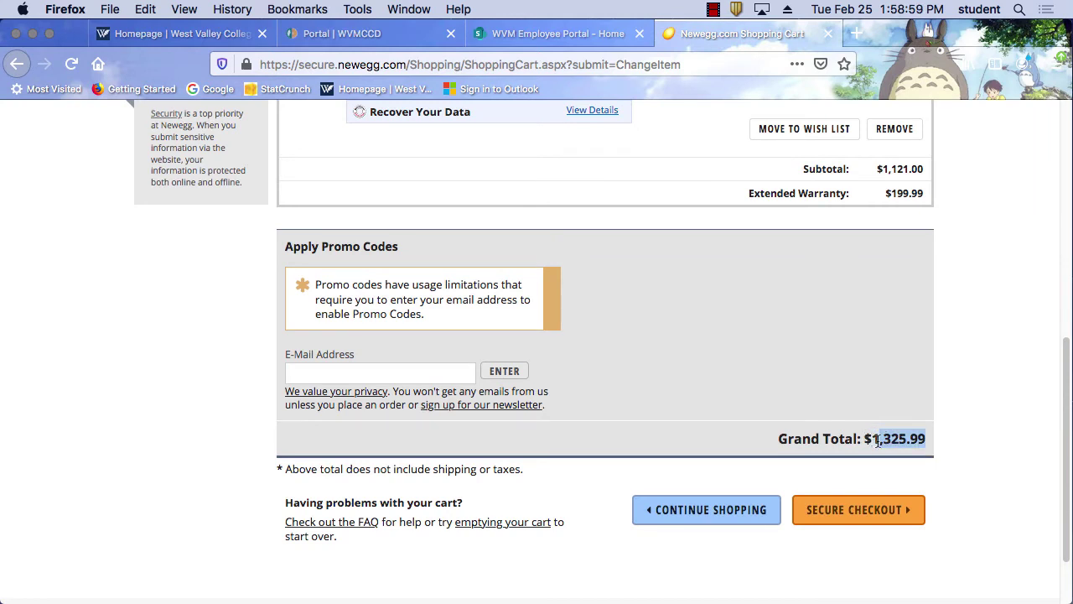
pyautogui.moveTo(928, 438); pyautogui.dragTo(873, 434)
pyautogui.press('super+c')
# - Switch to Word and paste the copied grand total as text only into the MSI laptop's Total price cell
pyautogui.moveTo(644, 587)
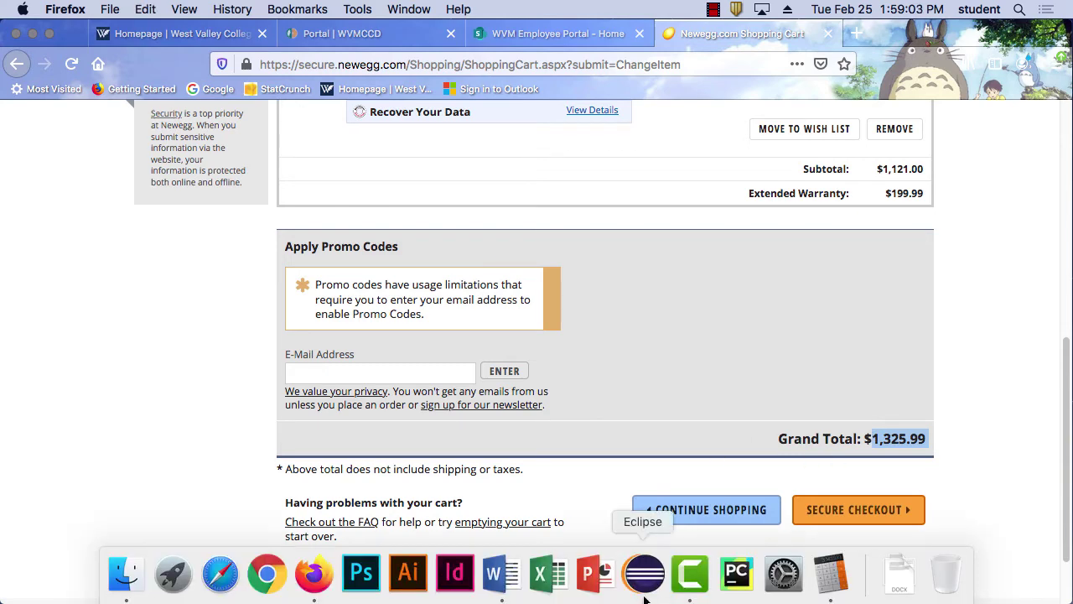
pyautogui.click(502, 577)
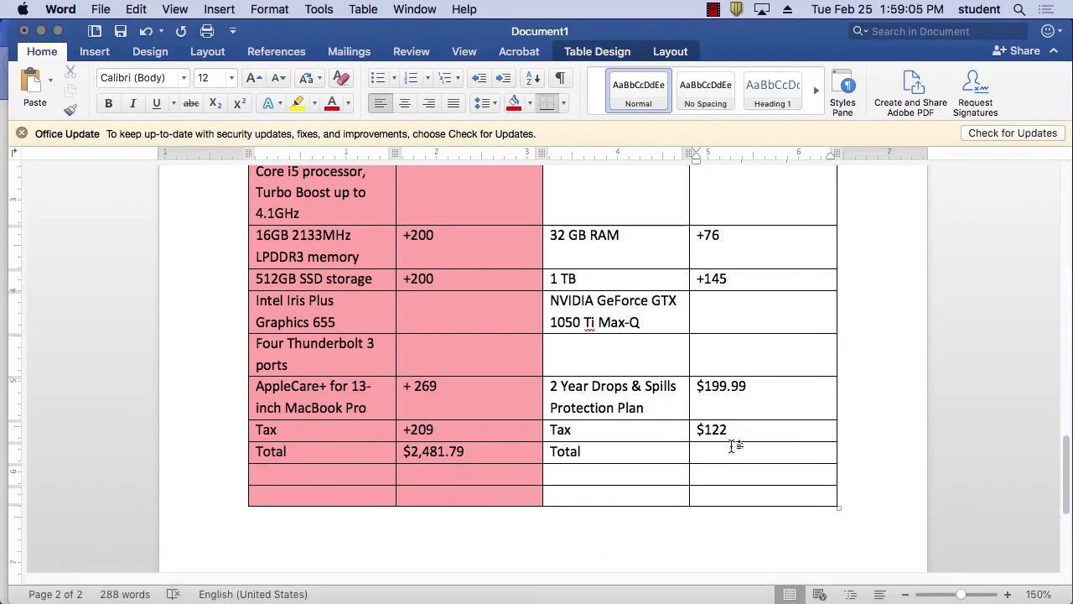
pyautogui.click(51, 80)
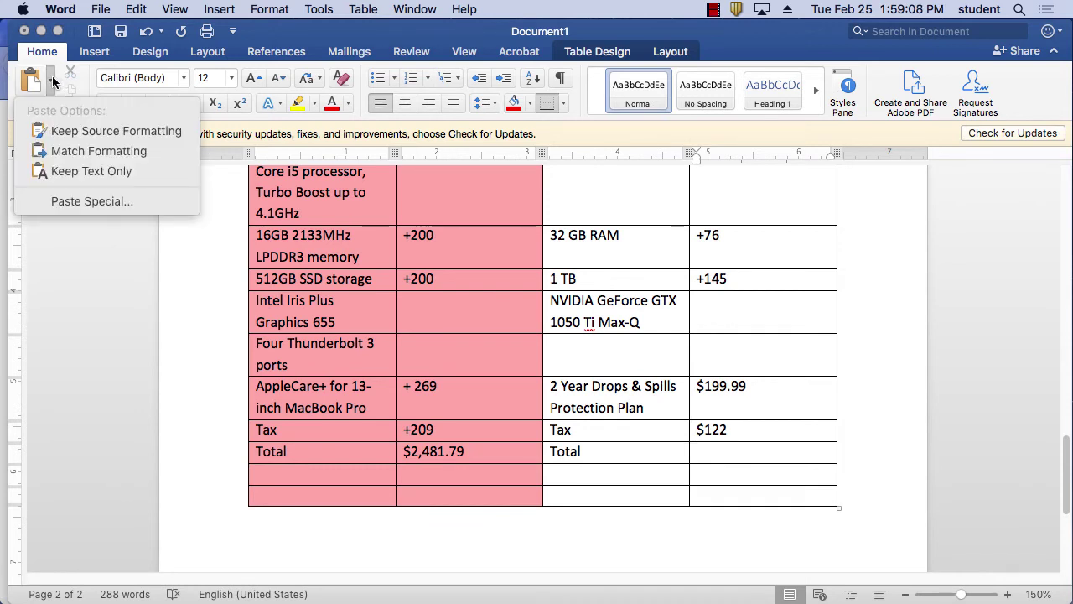
pyautogui.click(71, 171)
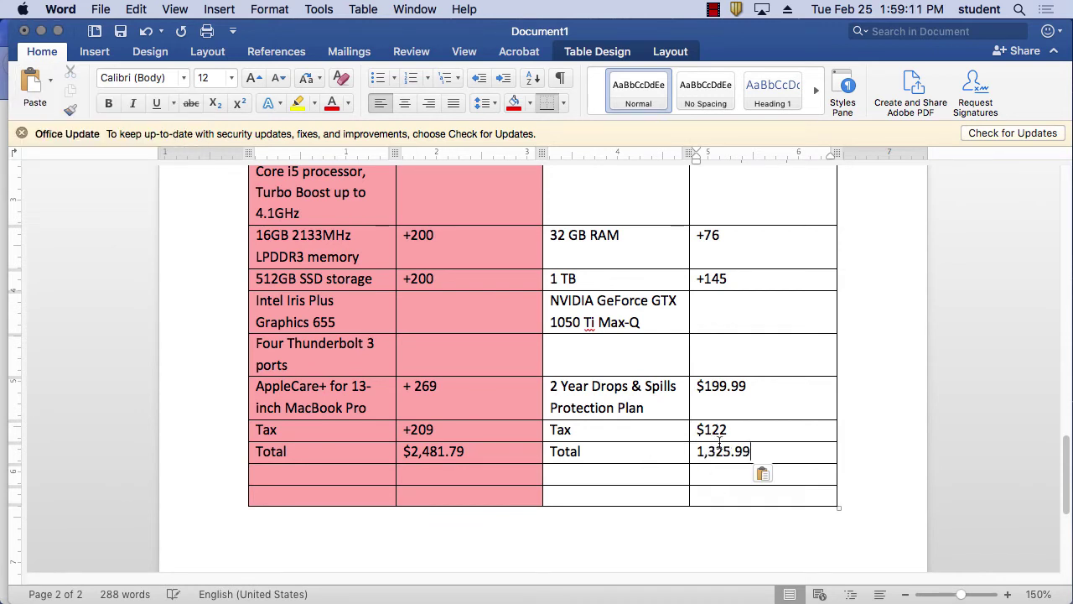
# - Change the MSI laptop's total price to 1,447.99 so that it includes the tax
pyautogui.moveTo(731, 451); pyautogui.dragTo(707, 452)
pyautogui.write('7')
pyautogui.write('4')
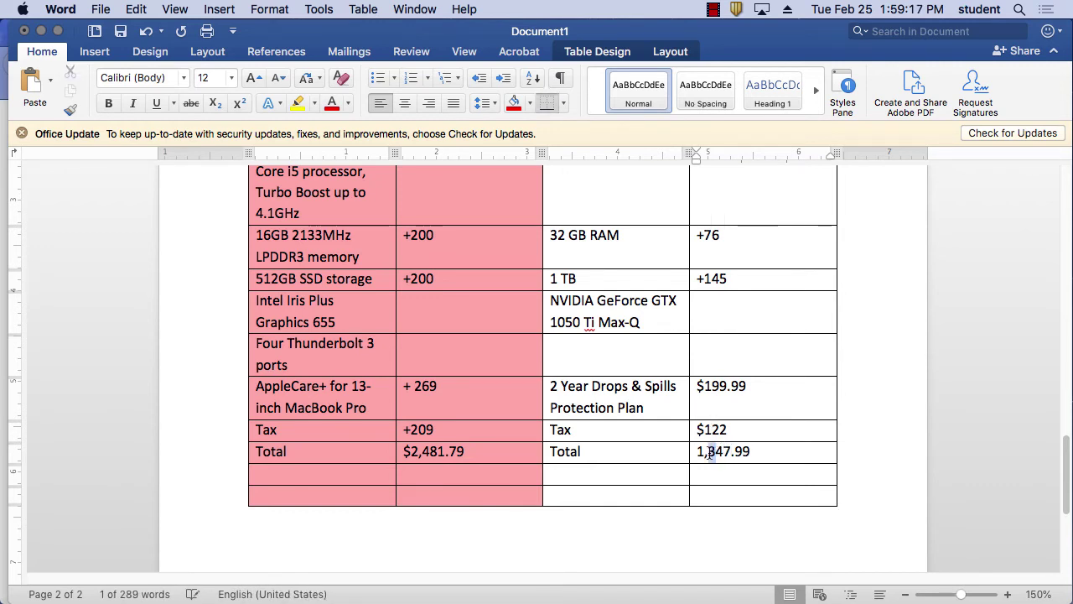
pyautogui.write('4')
pyautogui.click(757, 451)
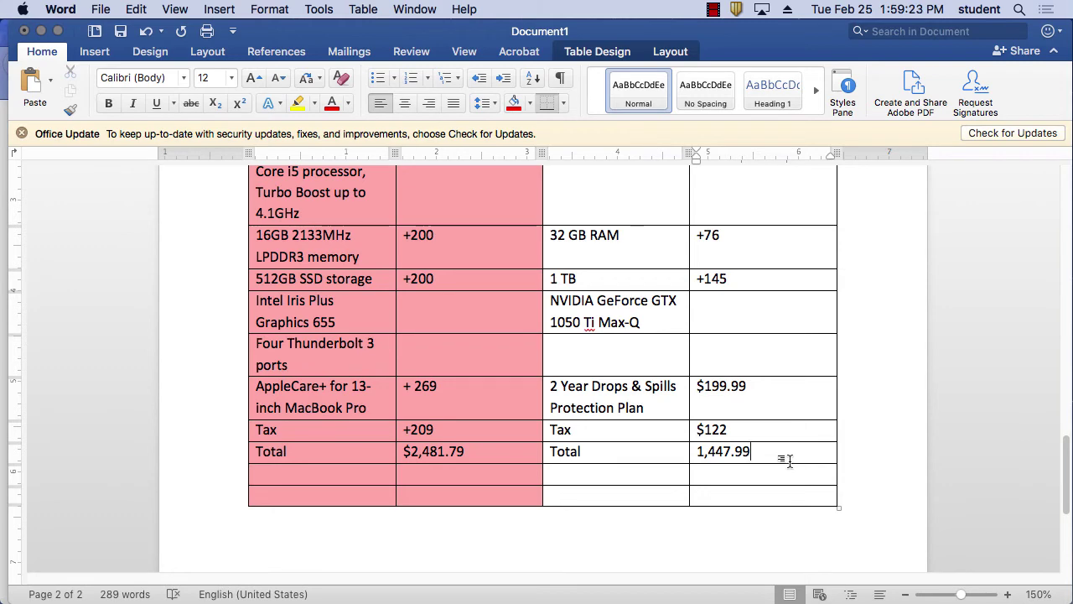
# - Shade all the MSI laptop's cells in the comparison table light green
pyautogui.scroll(10, 785, 455)
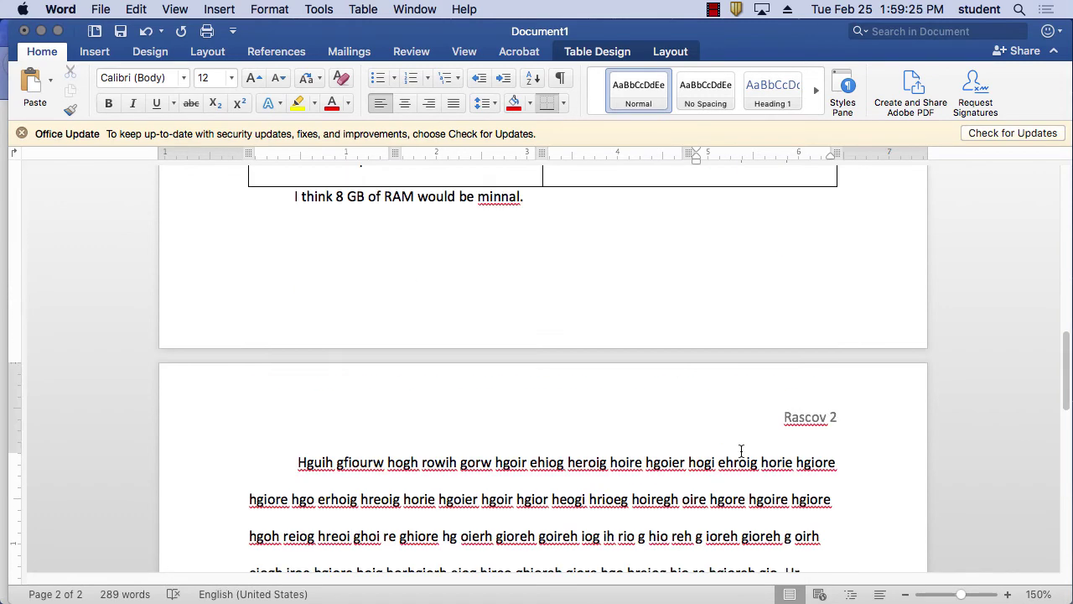
pyautogui.scroll(-4, 745, 450)
pyautogui.moveTo(551, 399); pyautogui.dragTo(761, 531)
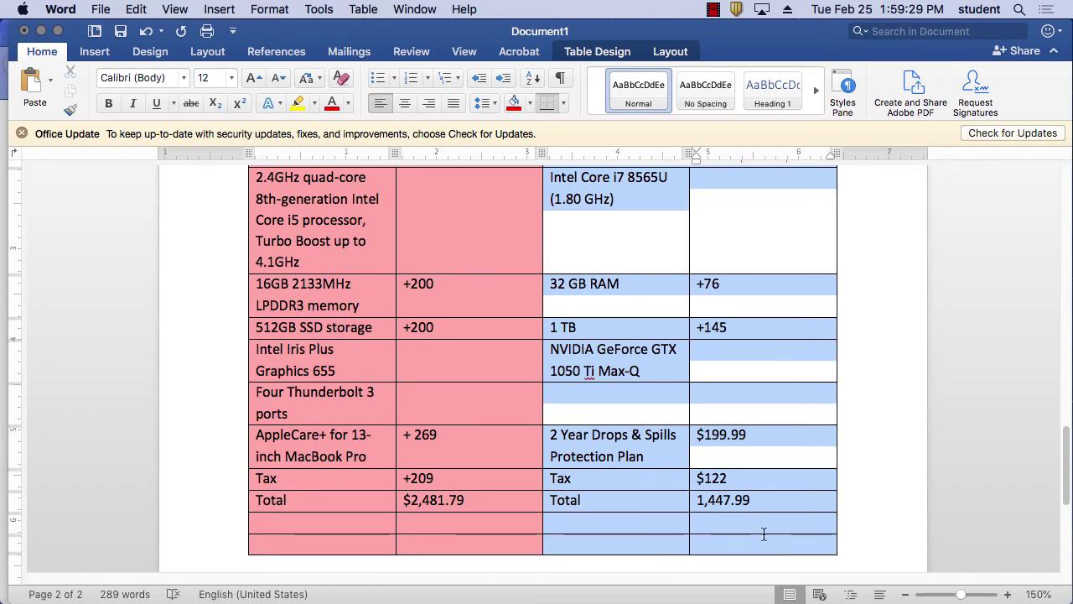
pyautogui.click(613, 50)
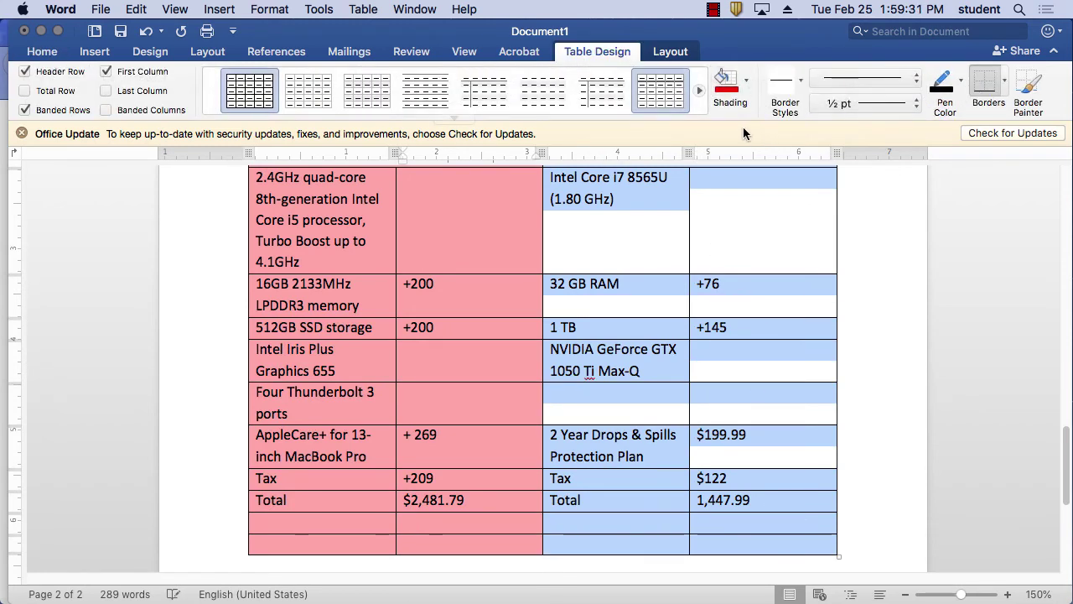
pyautogui.click(745, 81)
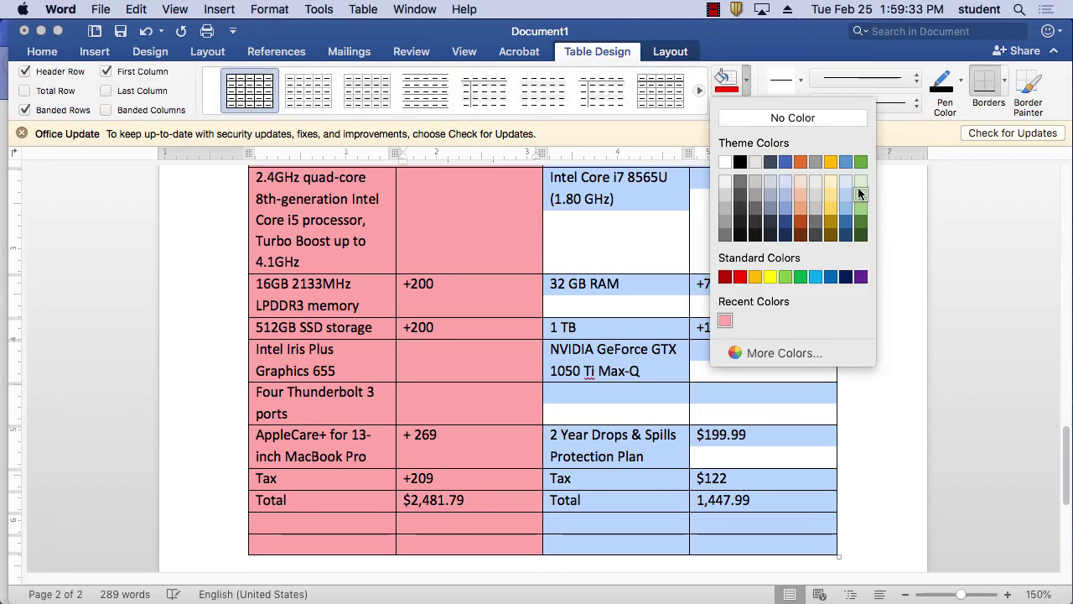
pyautogui.click(861, 200)
pyautogui.click(907, 437)
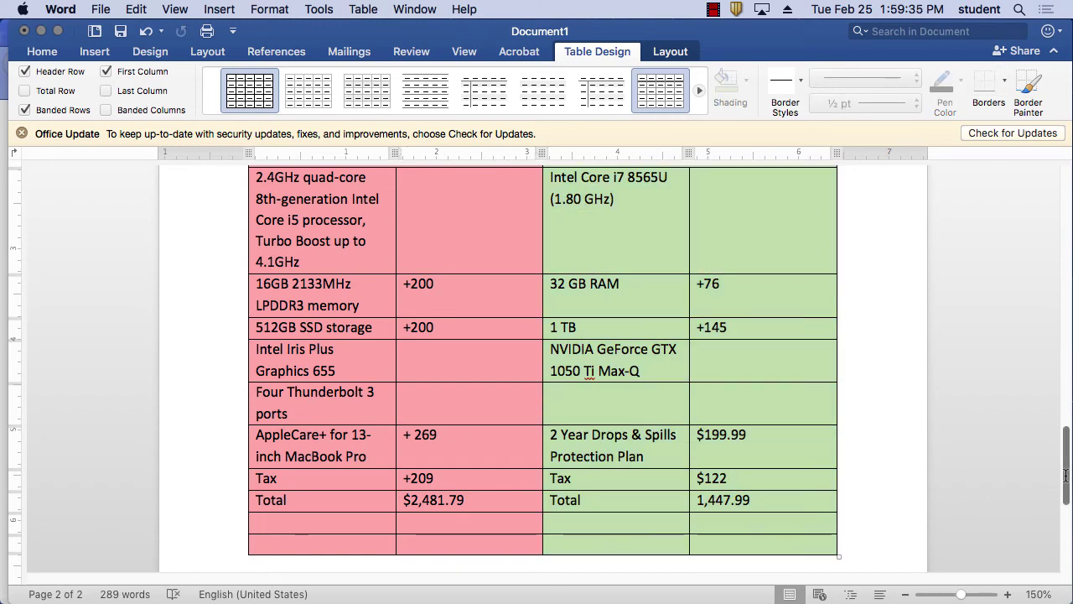
# - Start a paragraph of placeholder text below the comparison table with "Hfg9rwh 089gfh we90j" and further filler through "f0ewj 0fj"
pyautogui.moveTo(1066, 475)
pyautogui.mouseDown()
pyautogui.moveTo(1066, 442)
pyautogui.moveTo(1068, 481)
pyautogui.moveTo(1067, 469)
pyautogui.mouseUp()
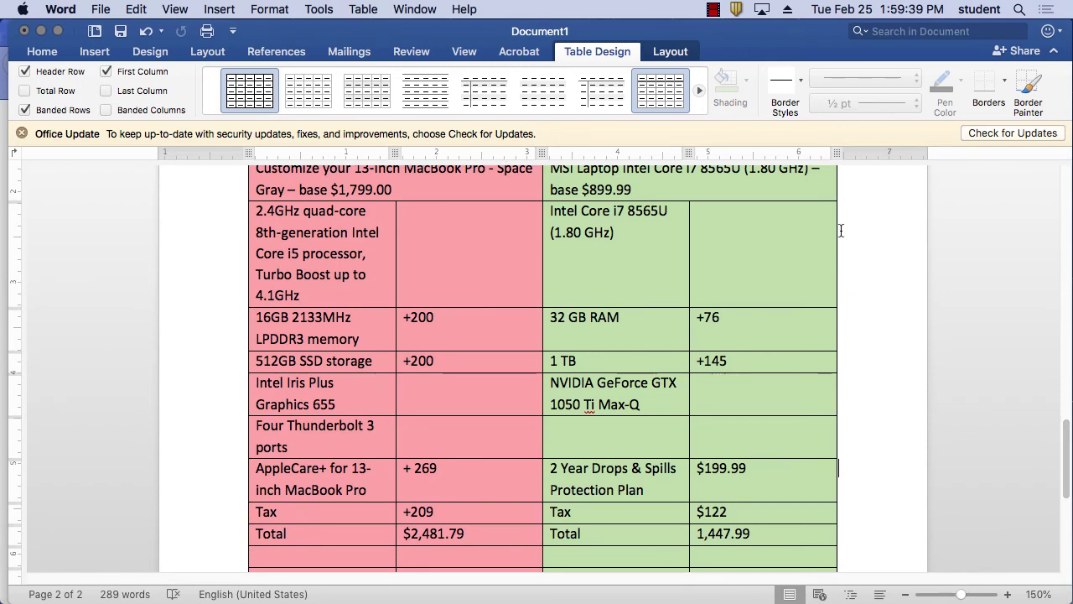
pyautogui.moveTo(961, 594); pyautogui.dragTo(963, 595)
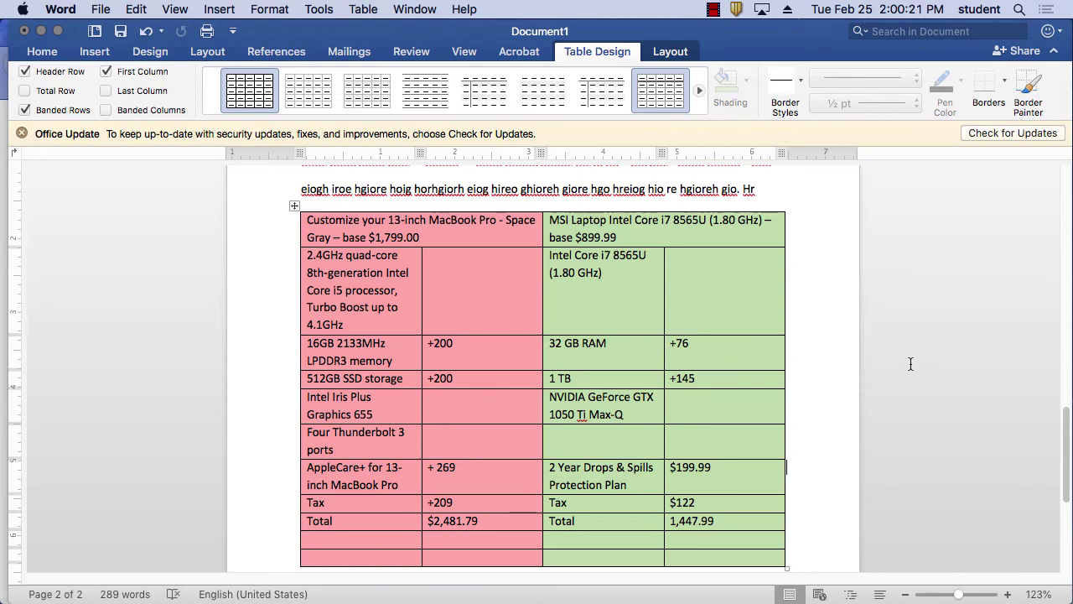
pyautogui.scroll(-5, 855, 508)
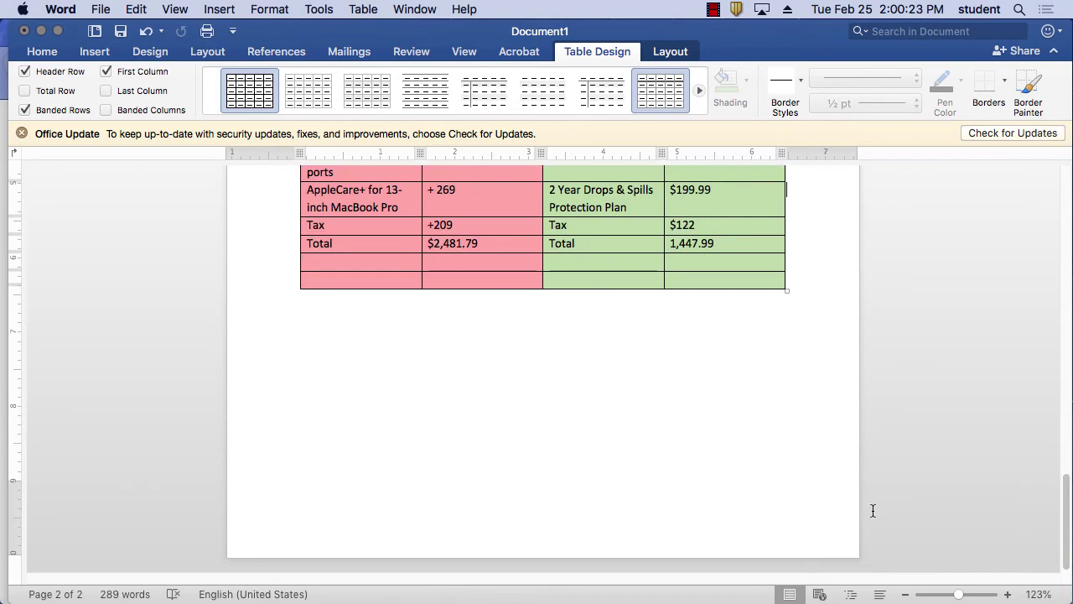
pyautogui.click(414, 341)
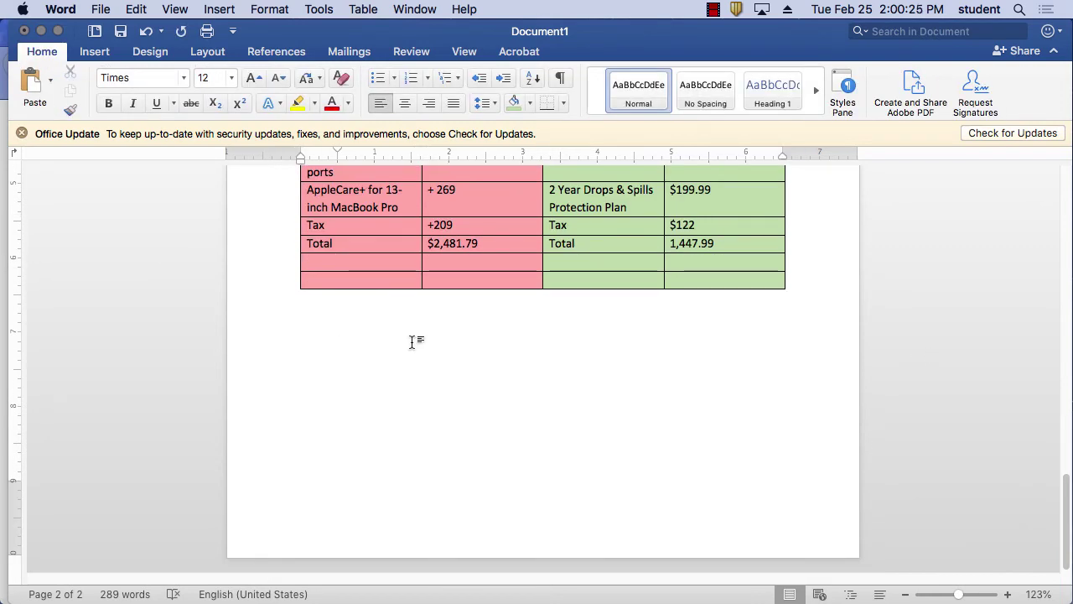
pyautogui.write('Hfg9rwh 089gfh we90j f0ewj 09fj 0ew')
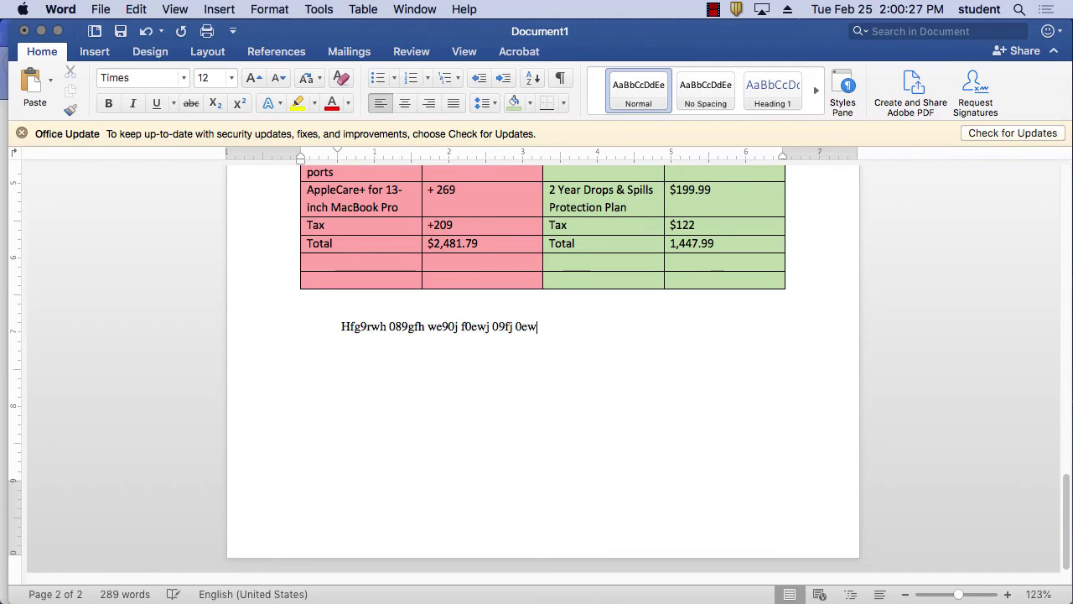
pyautogui.write('j f0ewj 90fj ew0fj 0ewj f0ewj 0fj')
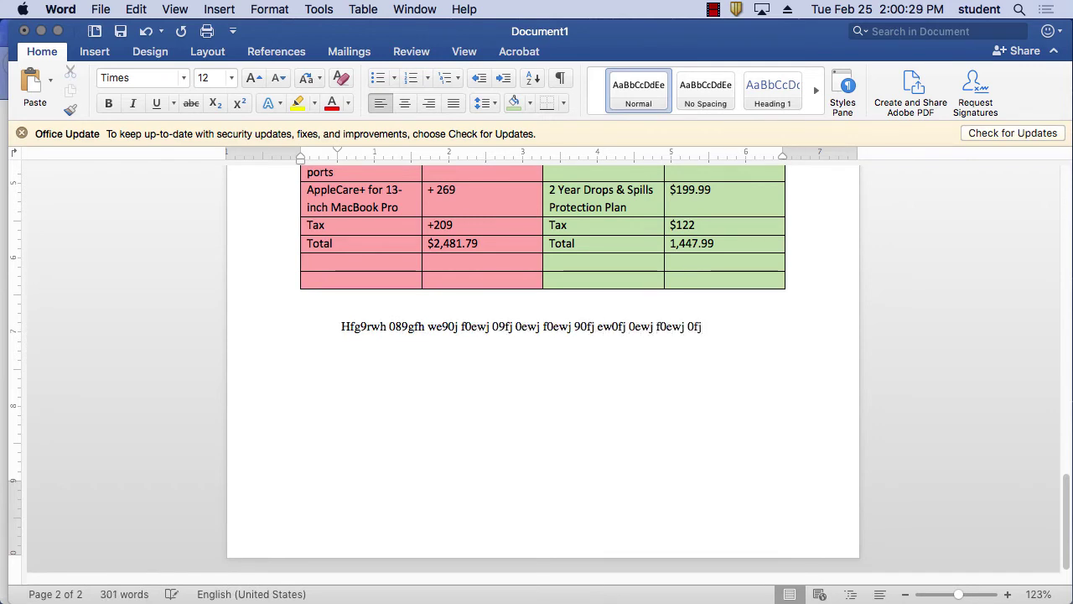
# - Set the font of the whole document to Calibri (Body)
pyautogui.press('super+a')
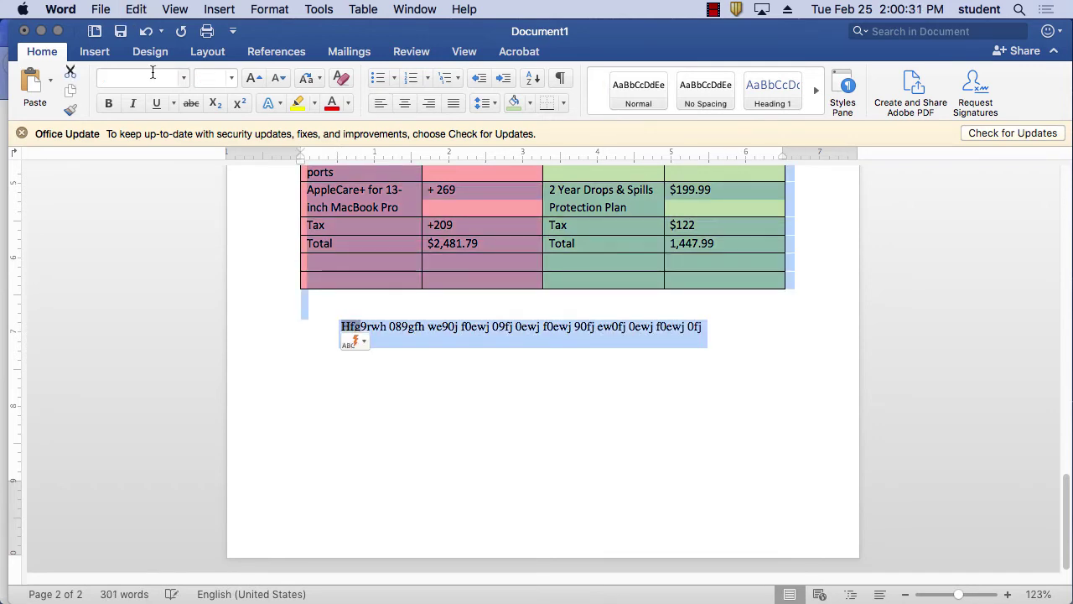
pyautogui.click(185, 79)
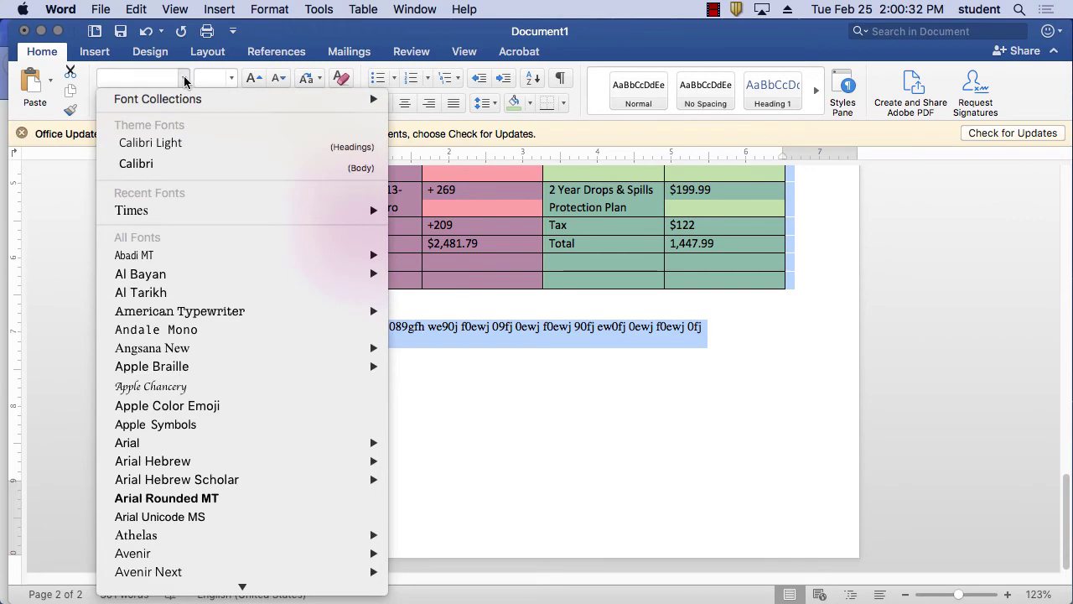
pyautogui.click(178, 163)
# - Continue the paragraph below the table with filler text from "hgreh gh r9wh" to "hg89re89", running onto page 3
pyautogui.click(704, 328)
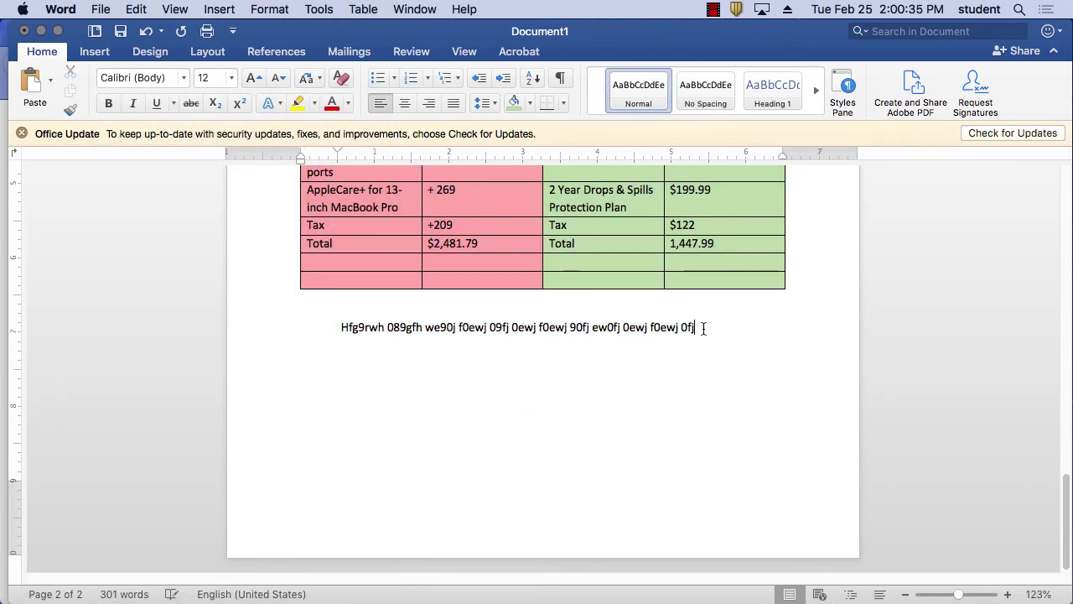
pyautogui.write('hgreh gh r9wh g9wrh g9rhw 9g h9rwh g9reh g9rh 9')
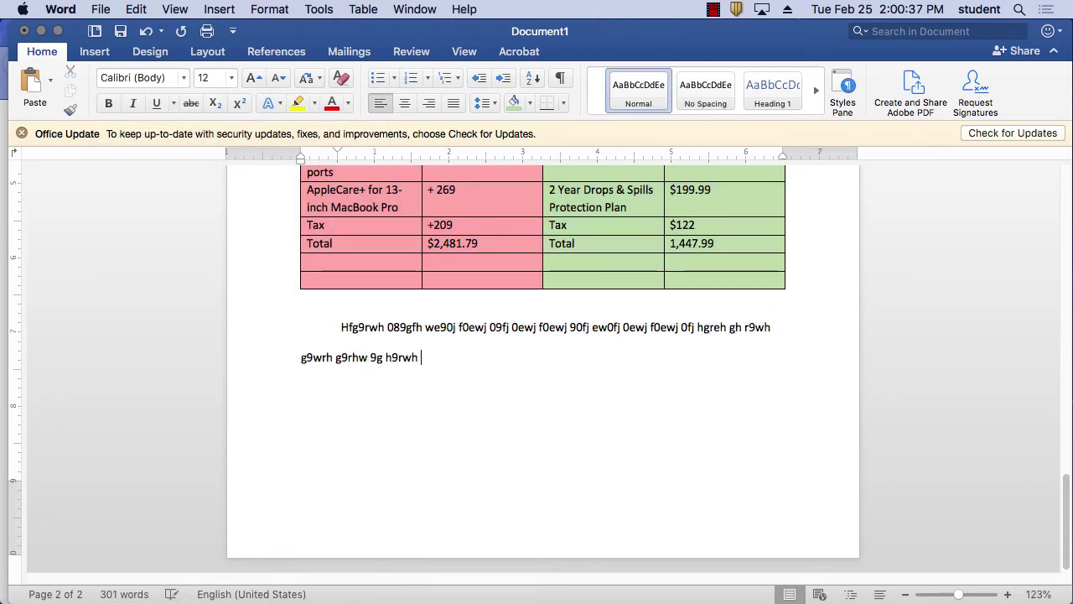
pyautogui.write('gh r0gh 9rh g9rh 9gh r9eh gr90e')
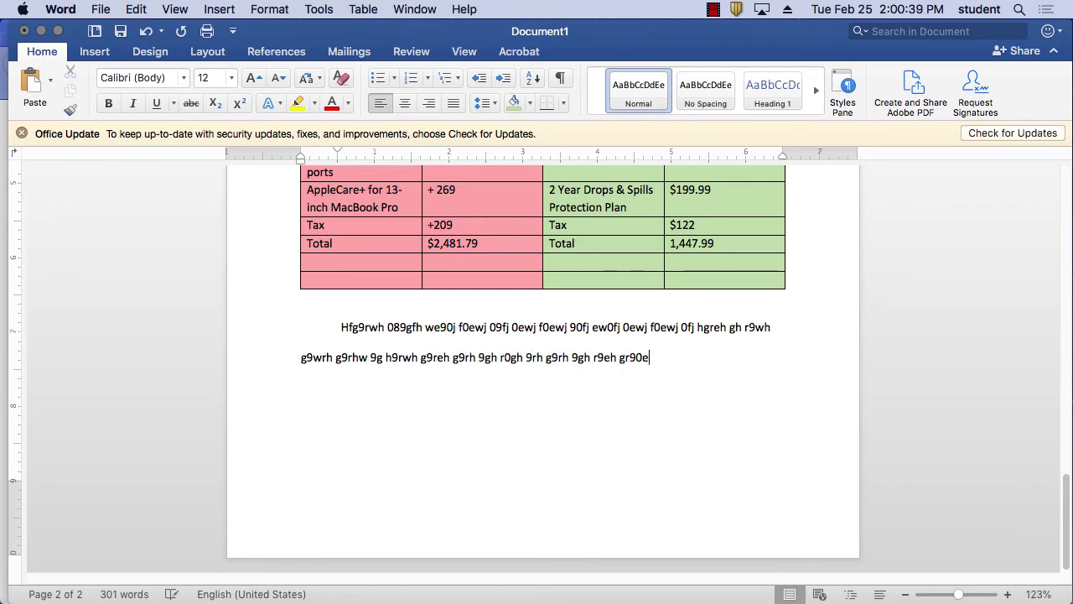
pyautogui.write('h jg0erh g0erh 0g hre9g hreh g9er hg9er h9gh er9gh 9er')
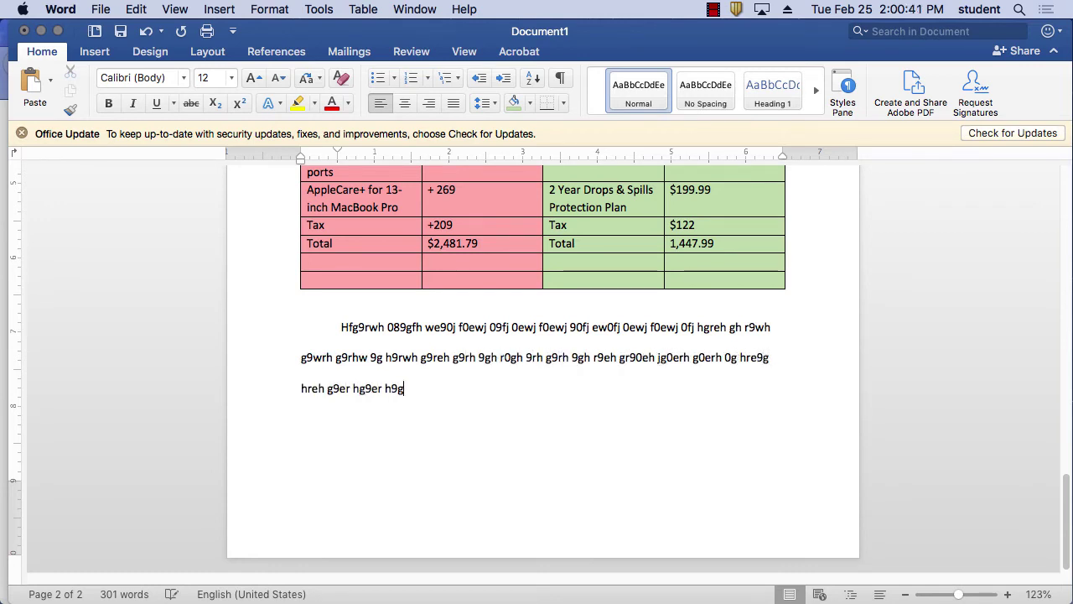
pyautogui.write(' hg9er hg9. Hre9gh 89re hg98reh g9e')
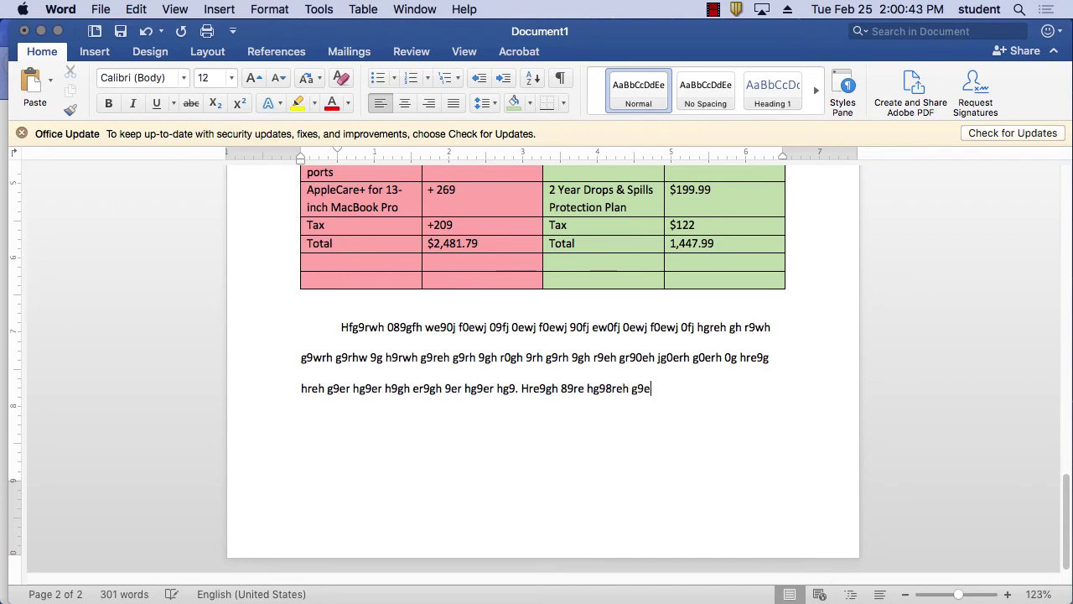
pyautogui.write('r h9g her9 gh9er hg')
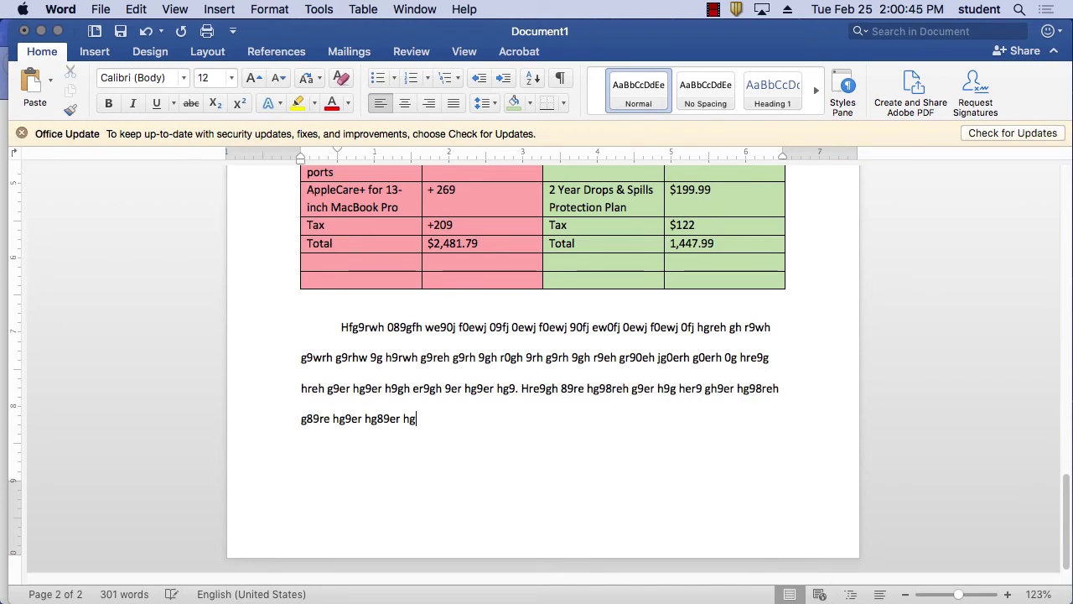
pyautogui.write('98reh g89re hg9er hg89er hg89er hg89er hg89 re hg89er hg8re hg9 hregi ')
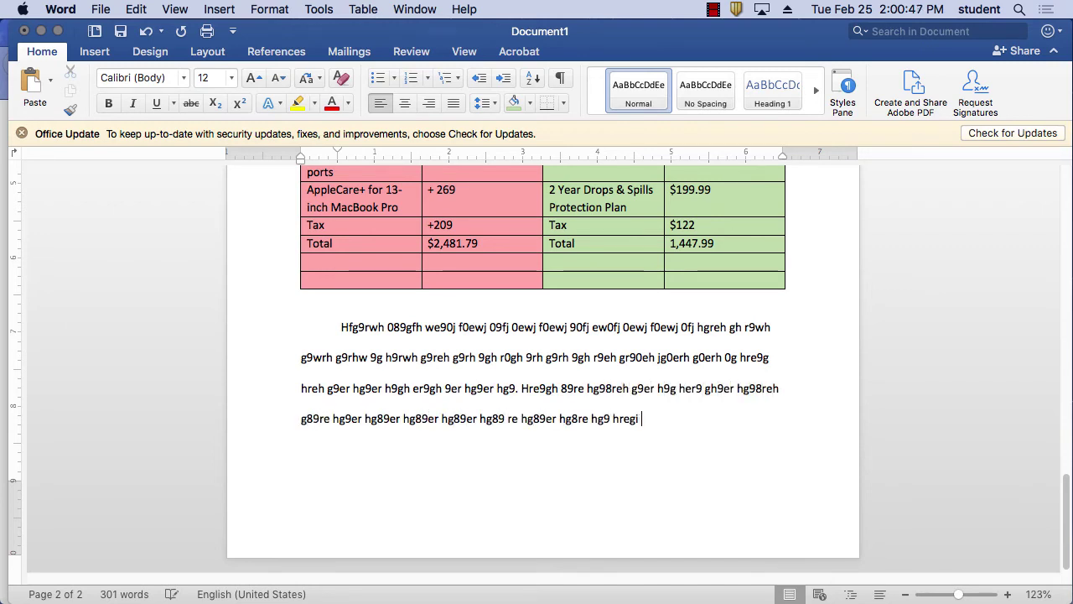
pyautogui.write('hre9g hre9g hre9g h89re hg9re hg89re h9g hre9g h9re hg98er h')
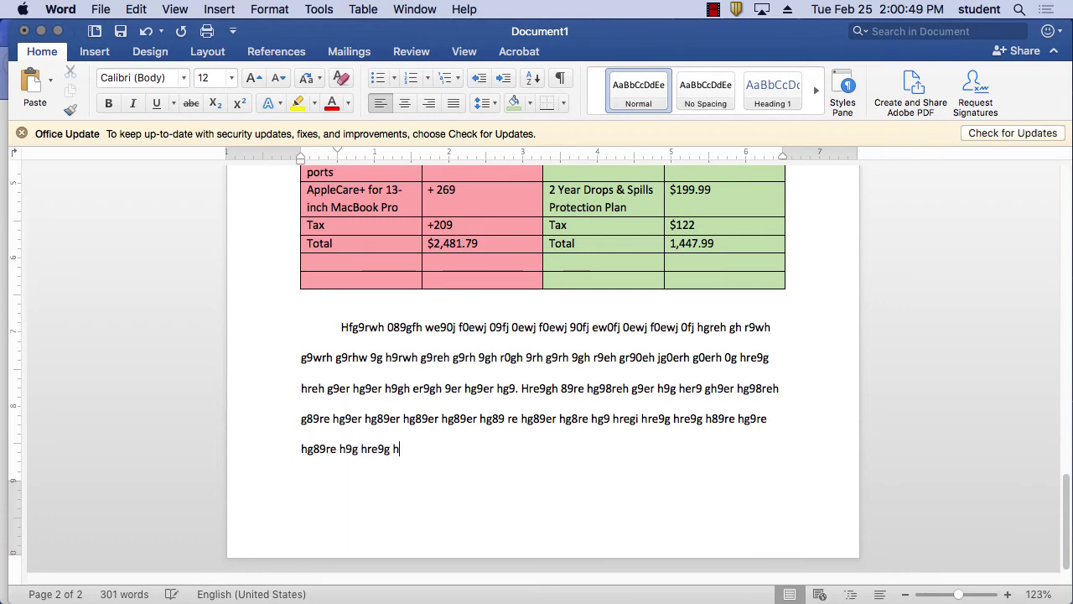
pyautogui.write('g9 reh98ghr89e hg 89re hg89re hg')
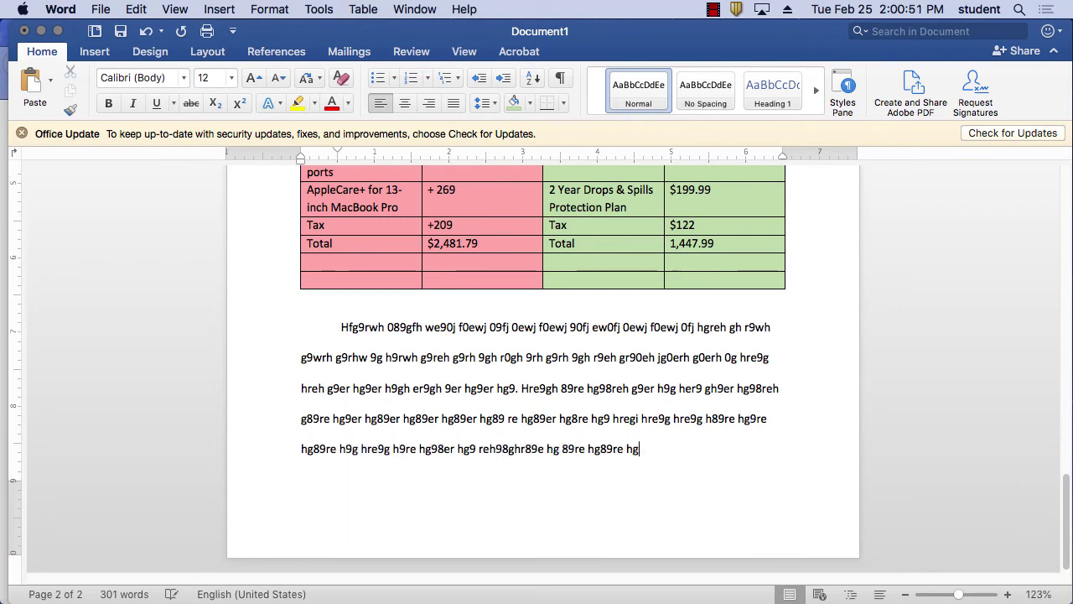
pyautogui.write('89re hg89reh g 89re hg9er hg9 hre9gh re9hg. Hr89eg h89')
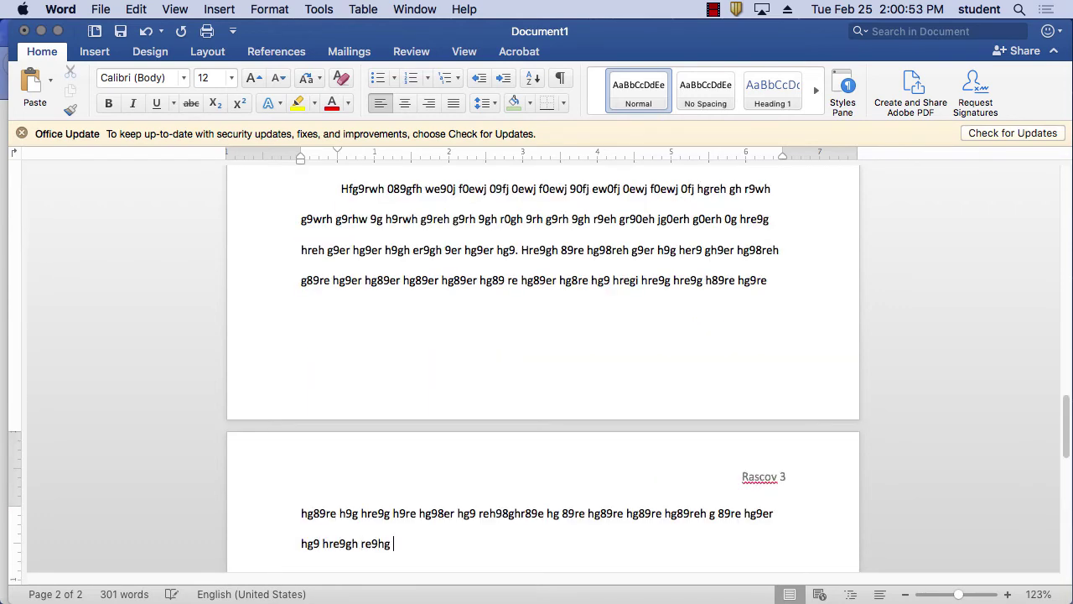
pyautogui.write('reh g89er hg89re89')
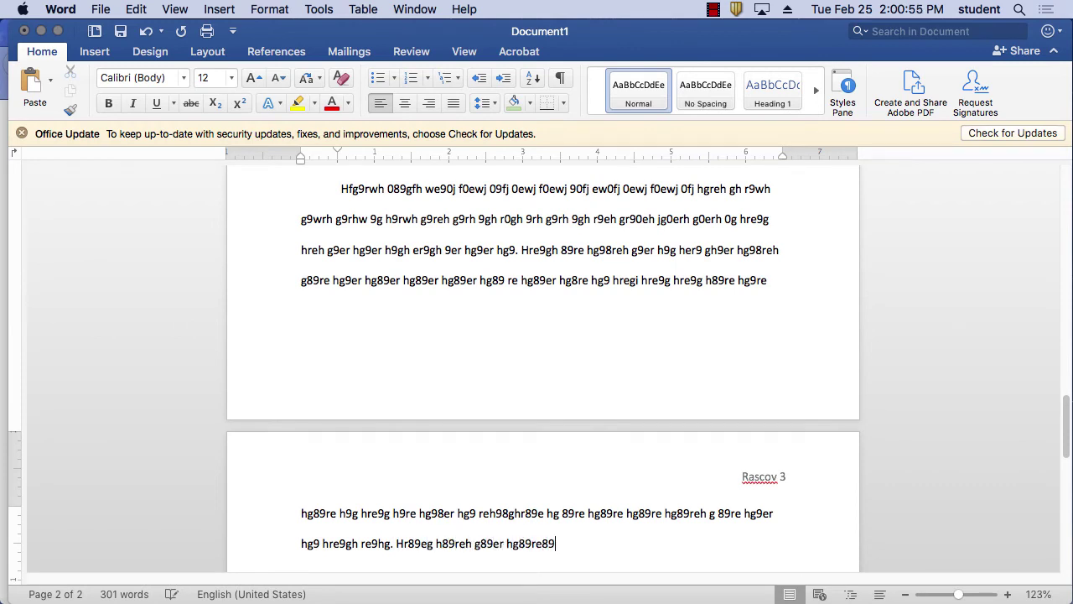
pyautogui.scroll(-1, 635, 437)
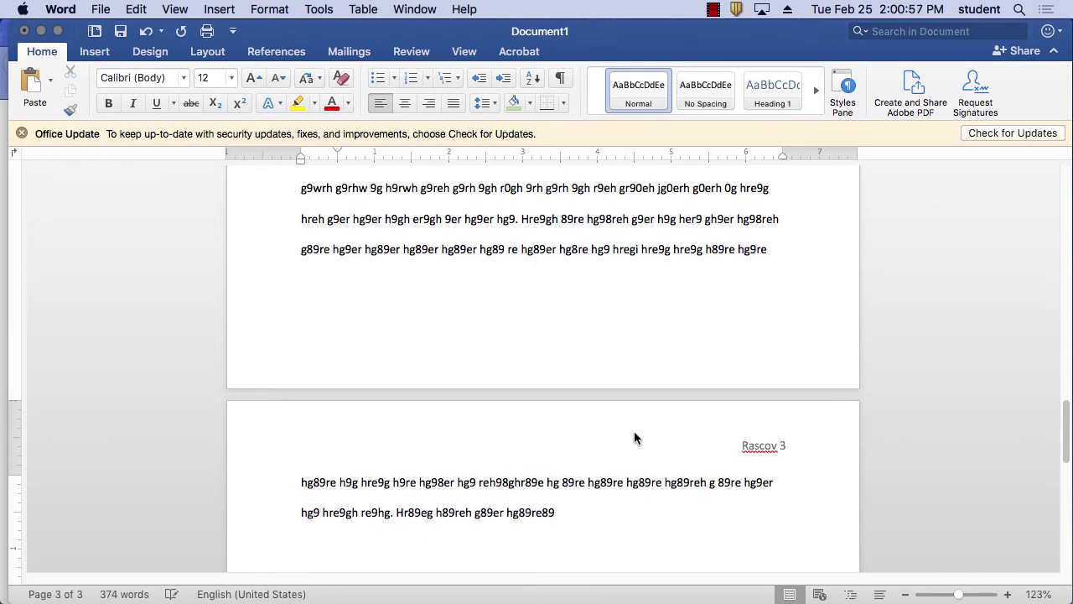
pyautogui.scroll(-2, 635, 438)
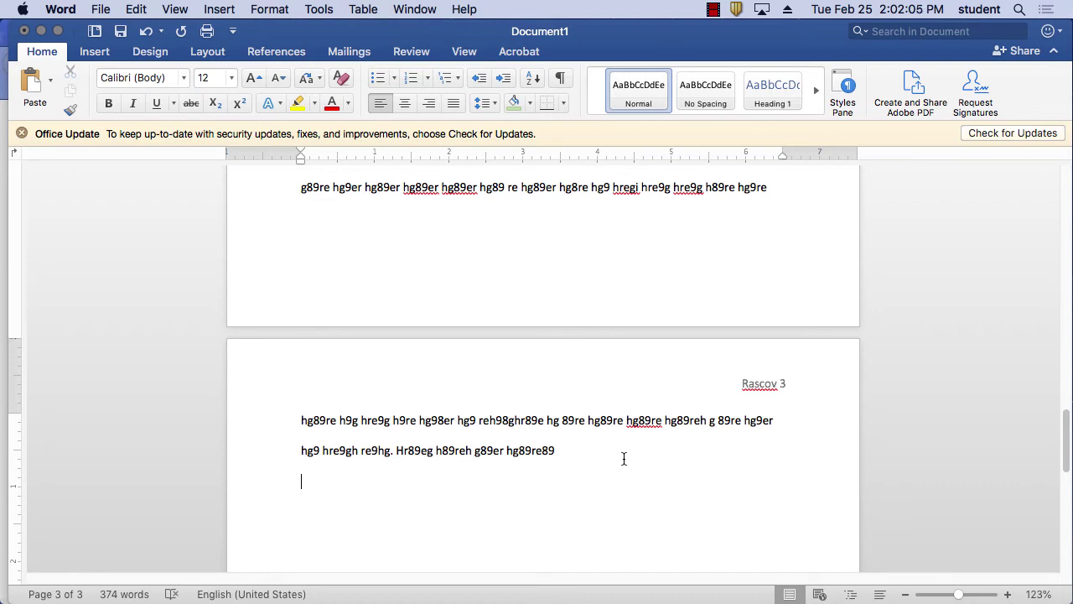
# - Insert a table of three columns and three rows below the filler paragraph on page 3
pyautogui.click(95, 51)
pyautogui.click(130, 84)
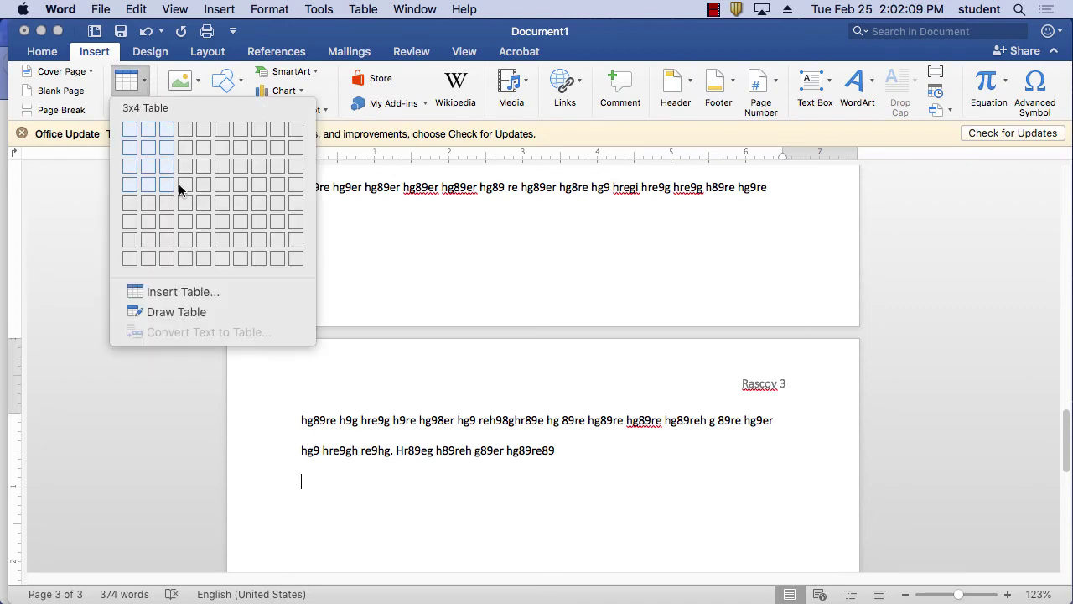
pyautogui.click(168, 164)
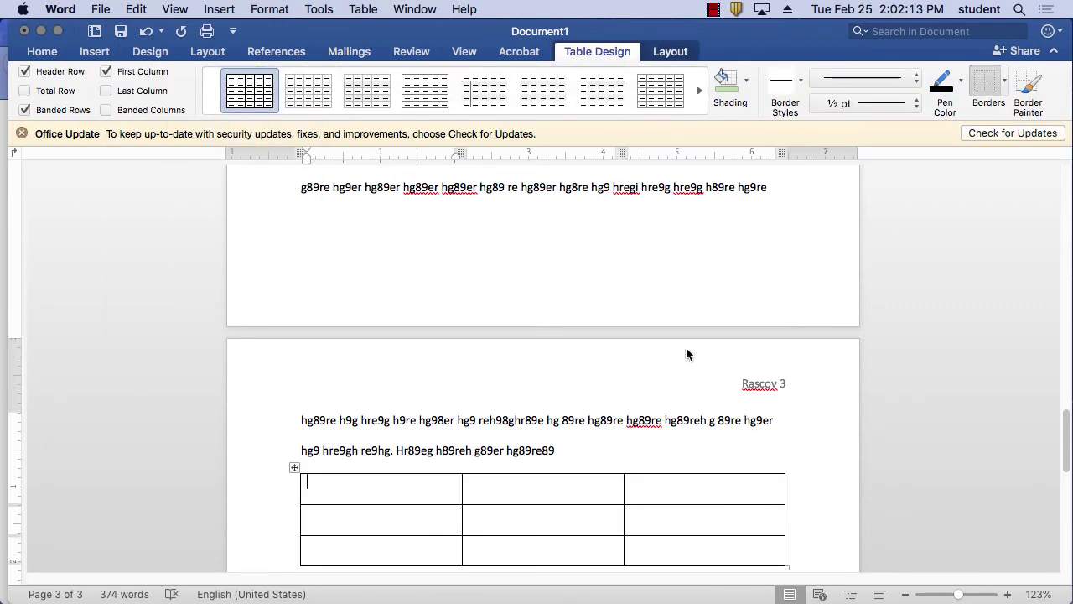
# - Copy the text "MSI Laptop Intel Core i7 8565U (1.80 GHz)" from the green header cell of the comparison table
pyautogui.scroll(5, 685, 347)
pyautogui.scroll(4, 687, 348)
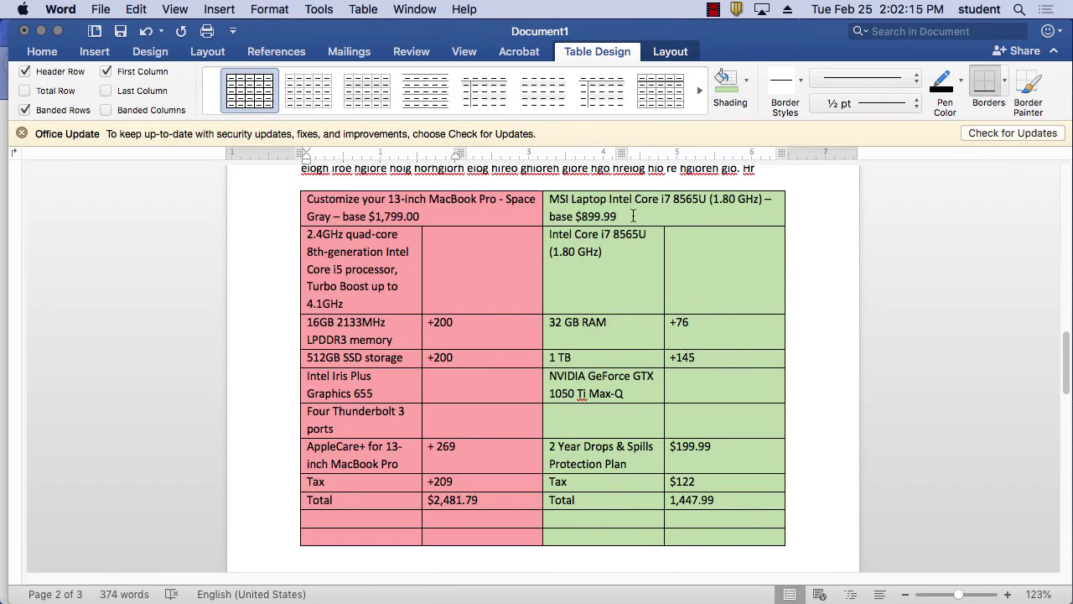
pyautogui.click(664, 197)
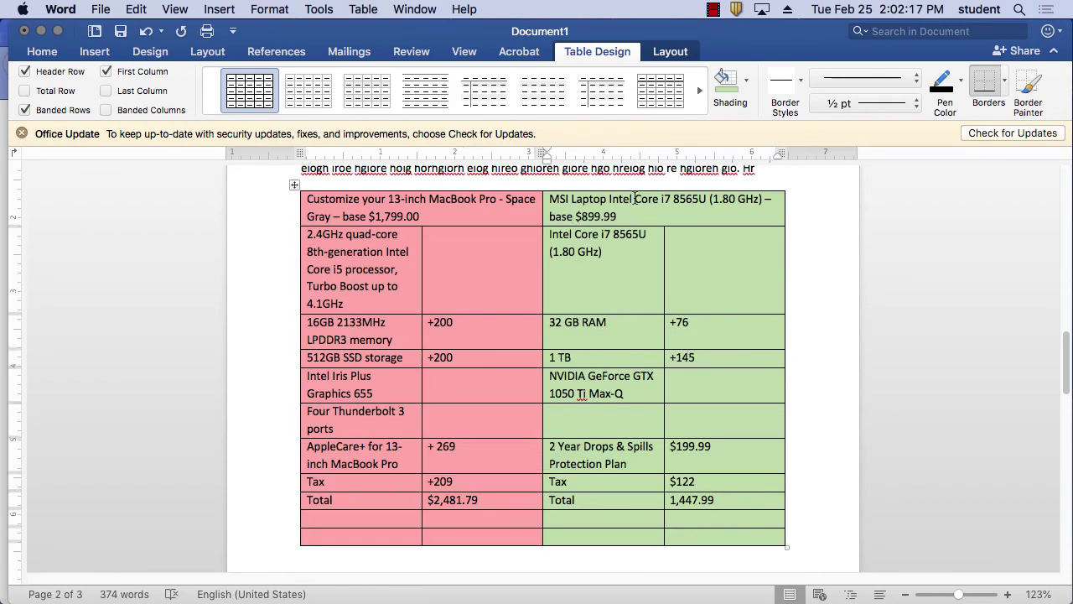
pyautogui.click(604, 198)
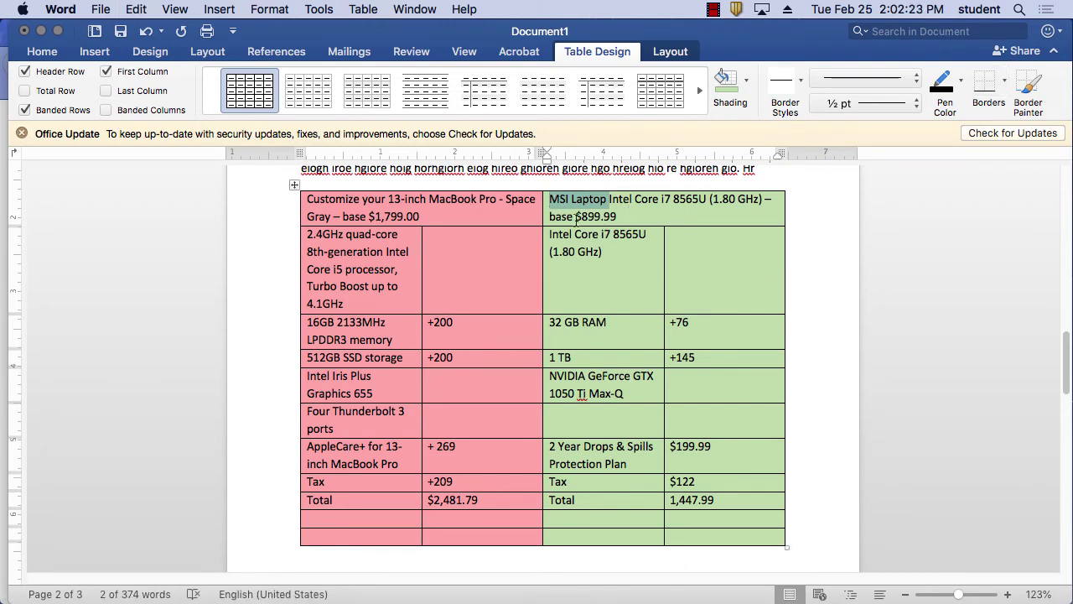
pyautogui.moveTo(763, 199); pyautogui.dragTo(560, 202)
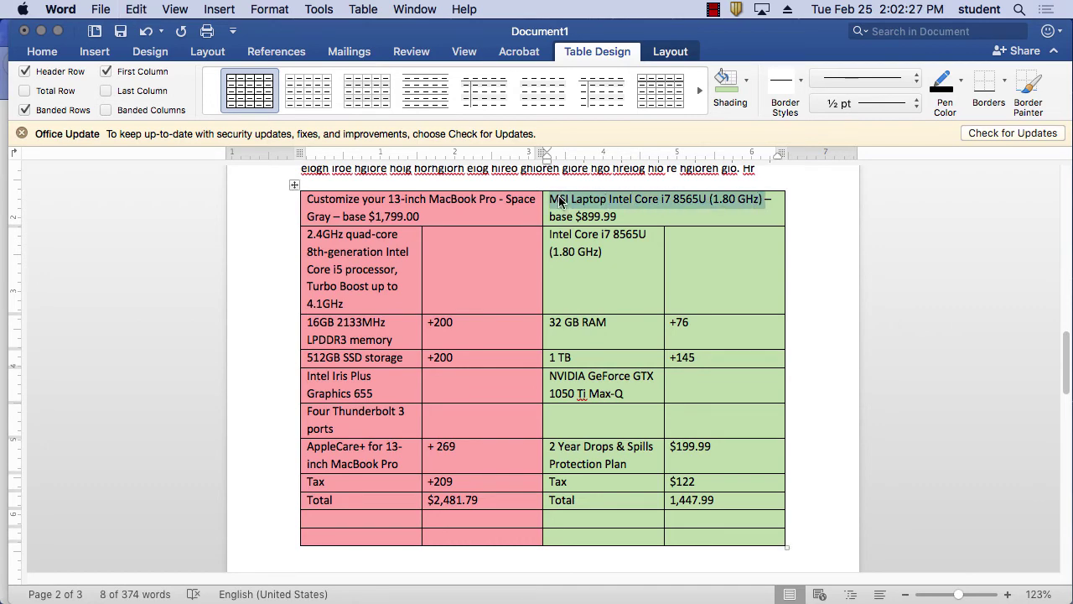
# - Merge the first two cells in the top row of the new table on page 3
pyautogui.scroll(-10, 688, 474)
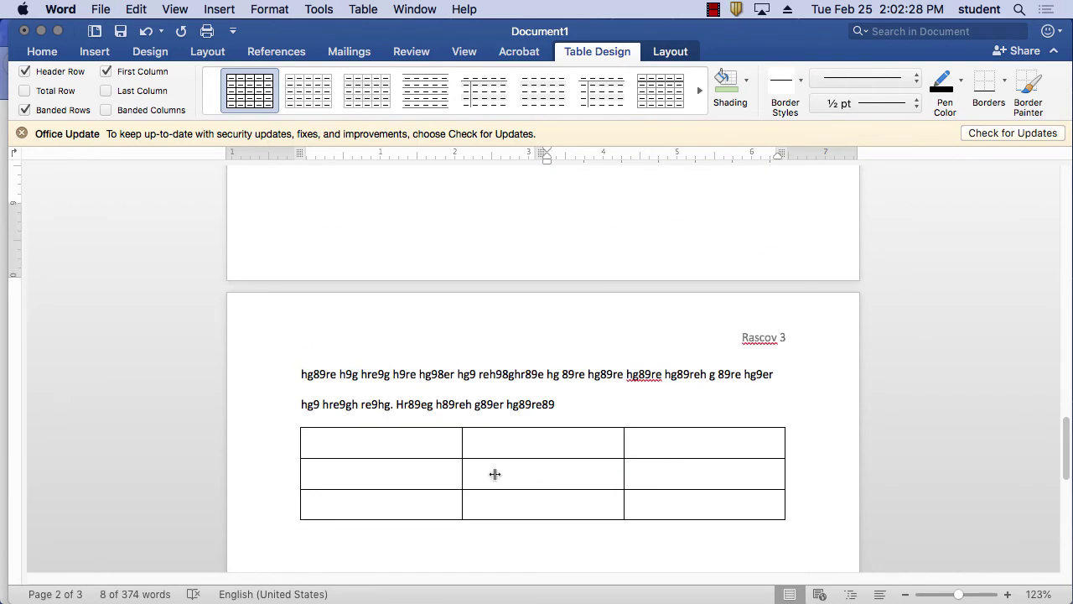
pyautogui.click(409, 436)
pyautogui.moveTo(422, 438); pyautogui.dragTo(510, 434)
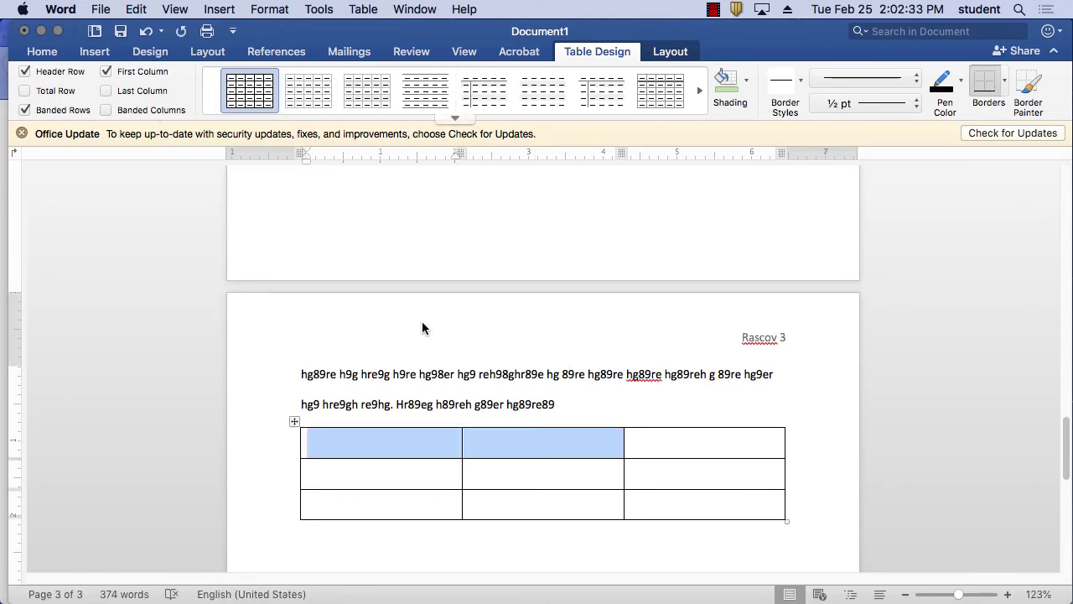
pyautogui.rightClick(491, 441)
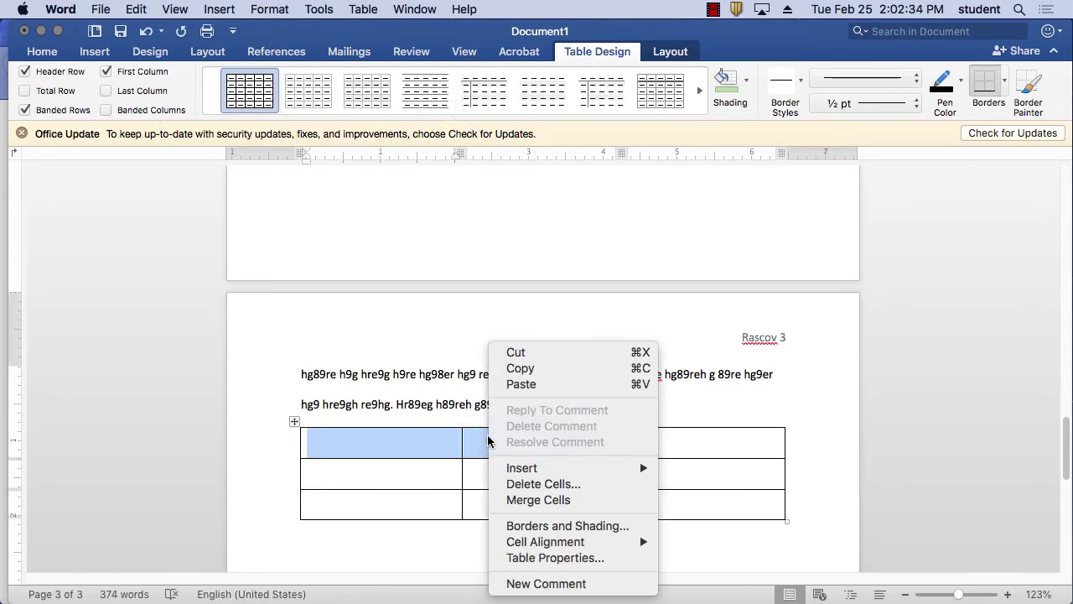
pyautogui.click(428, 436)
pyautogui.click(429, 441)
pyautogui.moveTo(429, 441); pyautogui.dragTo(673, 450)
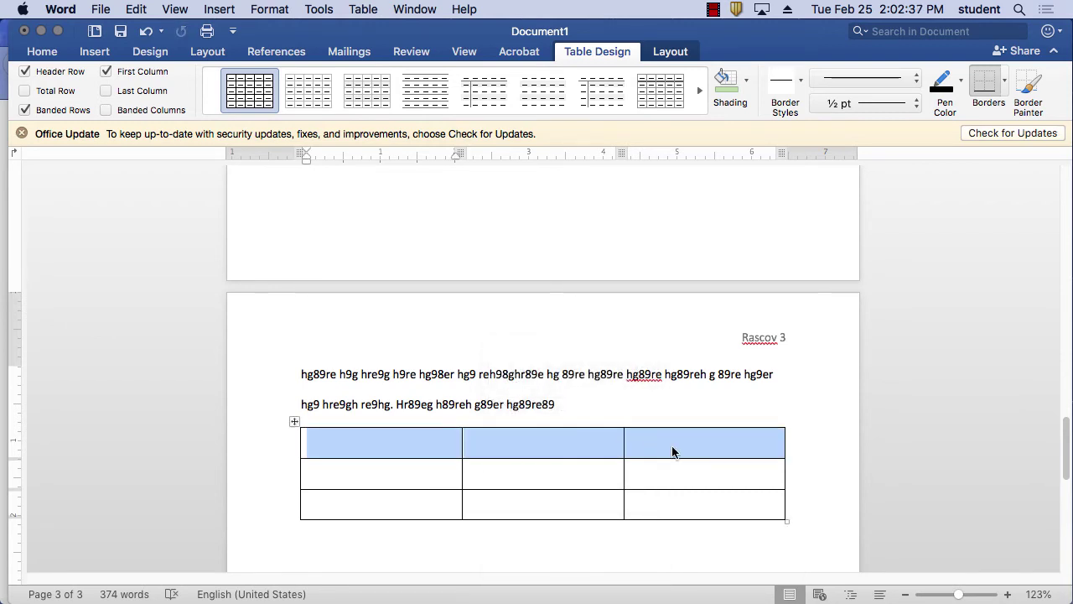
pyautogui.click(492, 451)
pyautogui.click(475, 498)
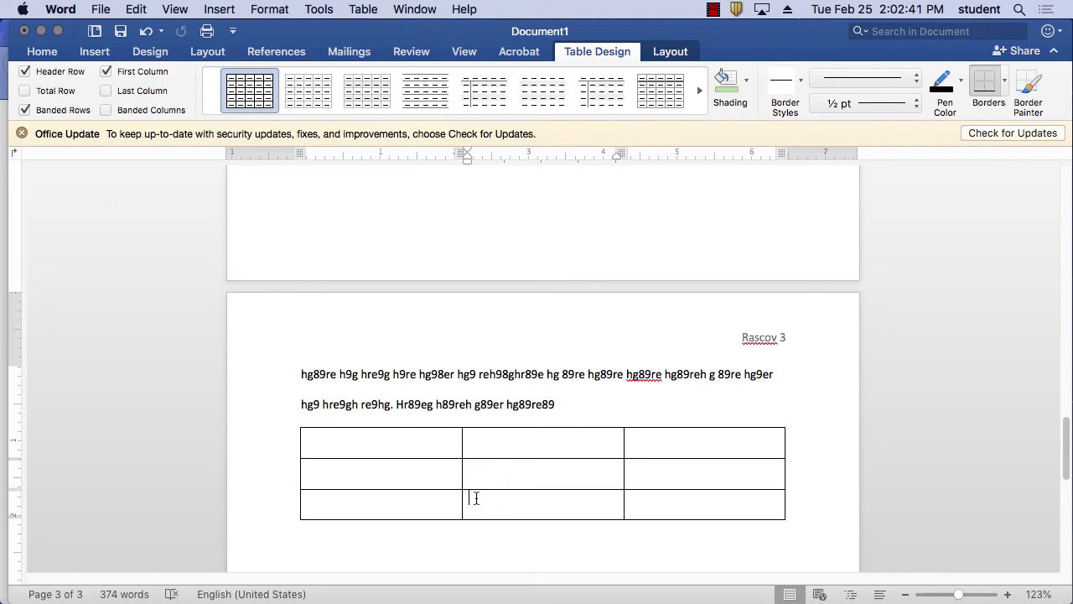
pyautogui.moveTo(496, 441); pyautogui.dragTo(441, 446)
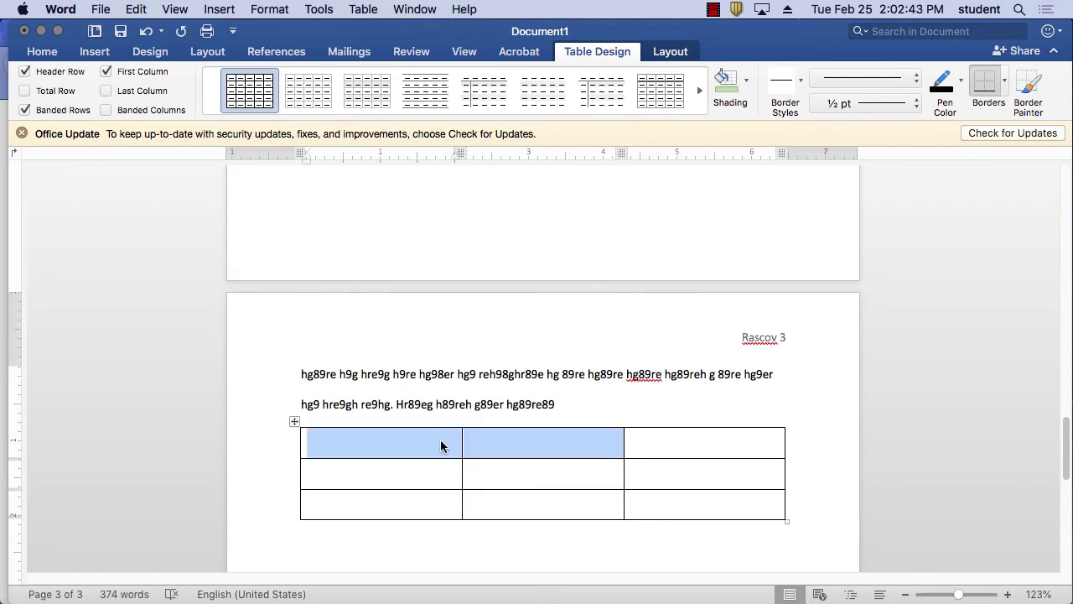
pyautogui.rightClick(441, 448)
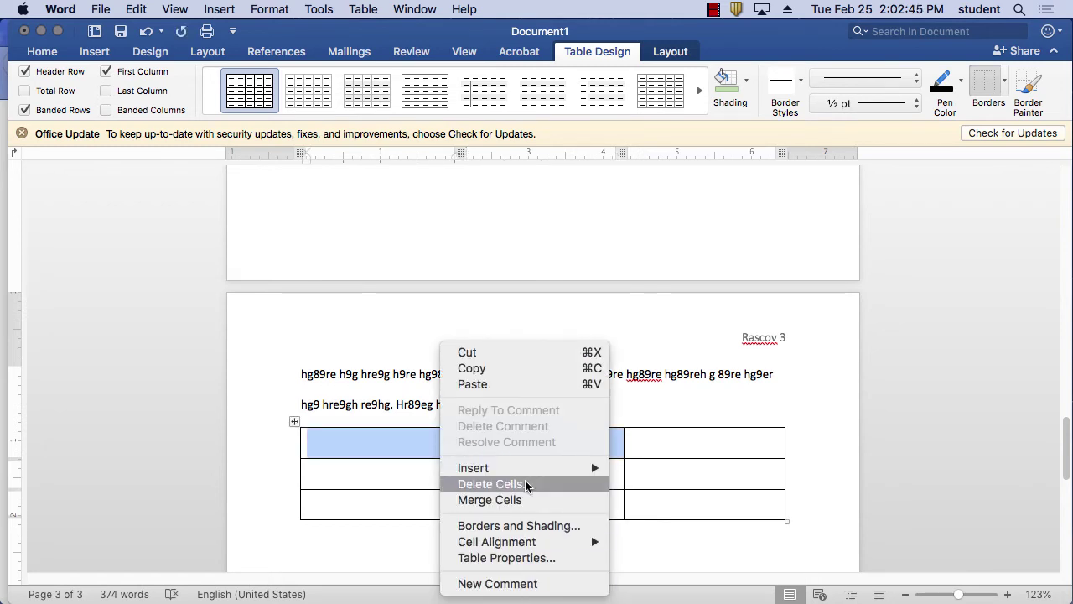
pyautogui.click(503, 500)
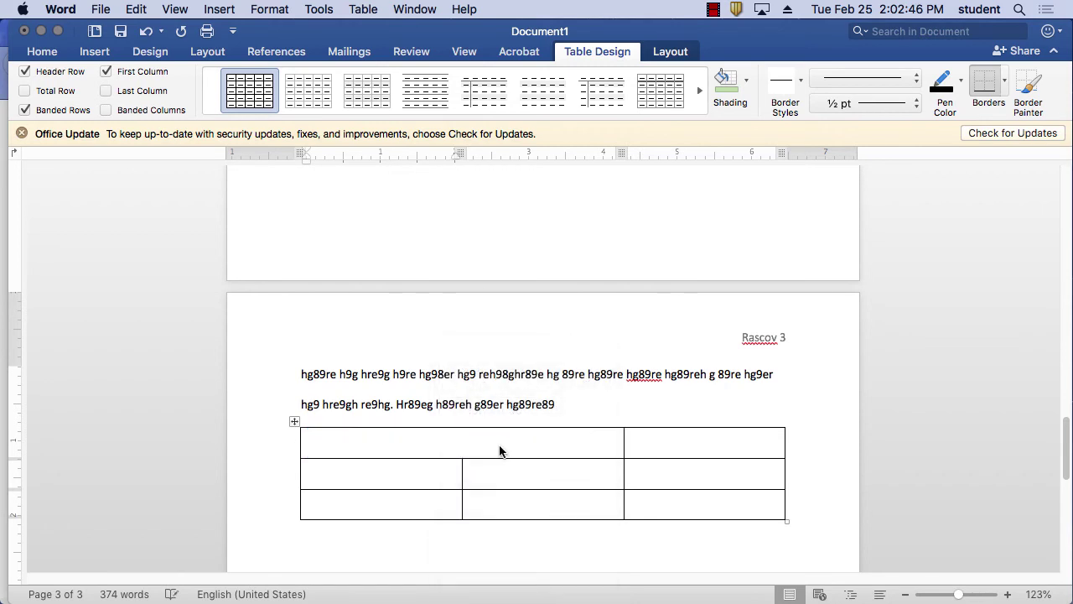
# - Paste the copied "MSI Laptop Intel Core i7 8565U (1.80 GHz)" as text only into the merged top cell
pyautogui.click(125, 10)
pyautogui.click(66, 77)
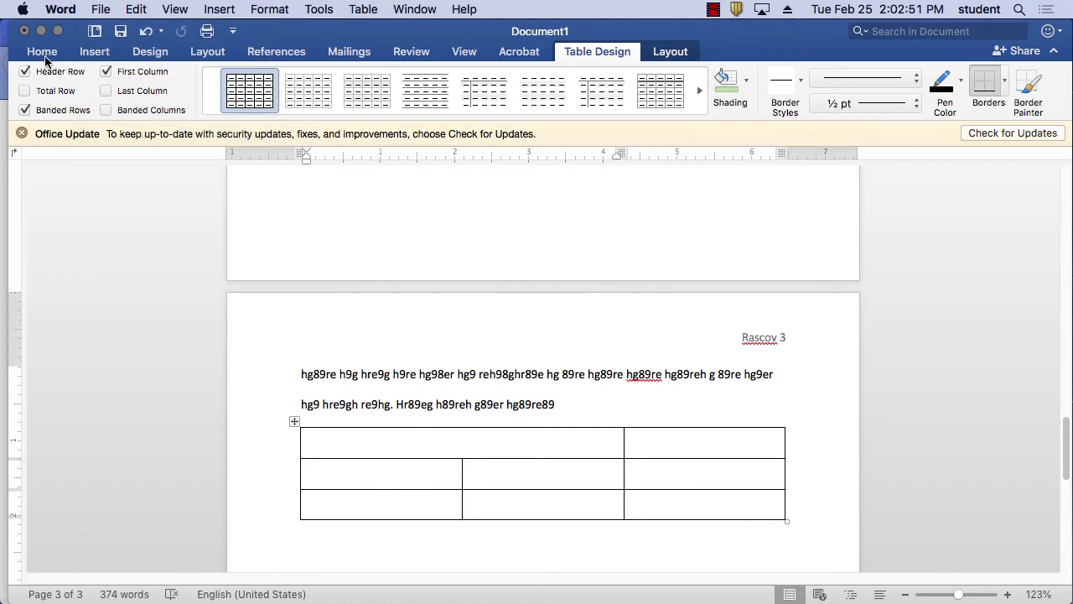
pyautogui.click(42, 51)
pyautogui.click(50, 81)
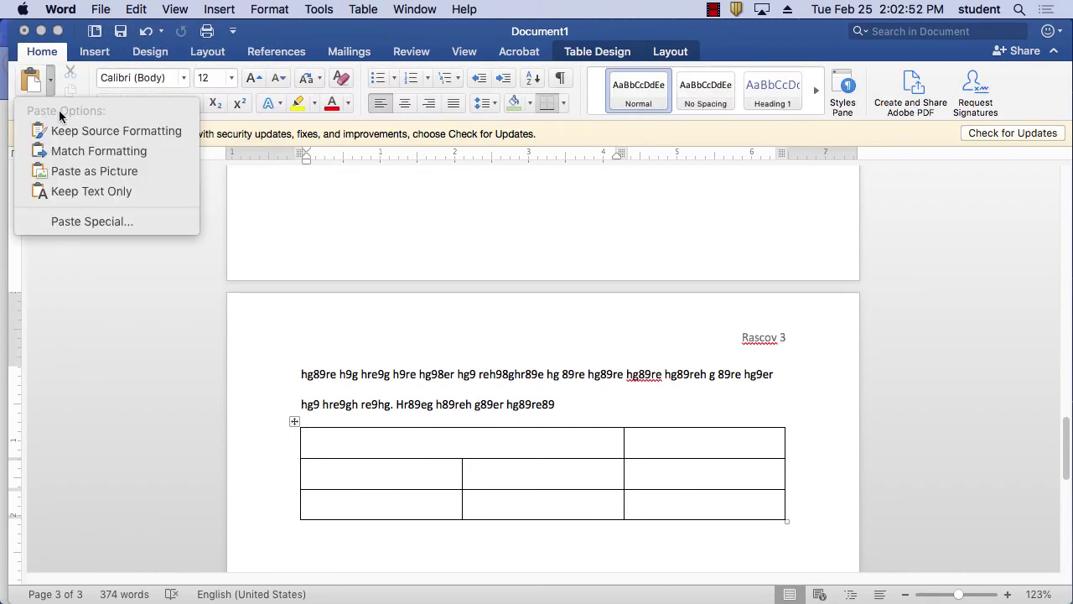
pyautogui.click(76, 195)
# - Check the MSI total in the comparison table and enter $1325.00 as the laptop's price in the new table's top row
pyautogui.click(699, 441)
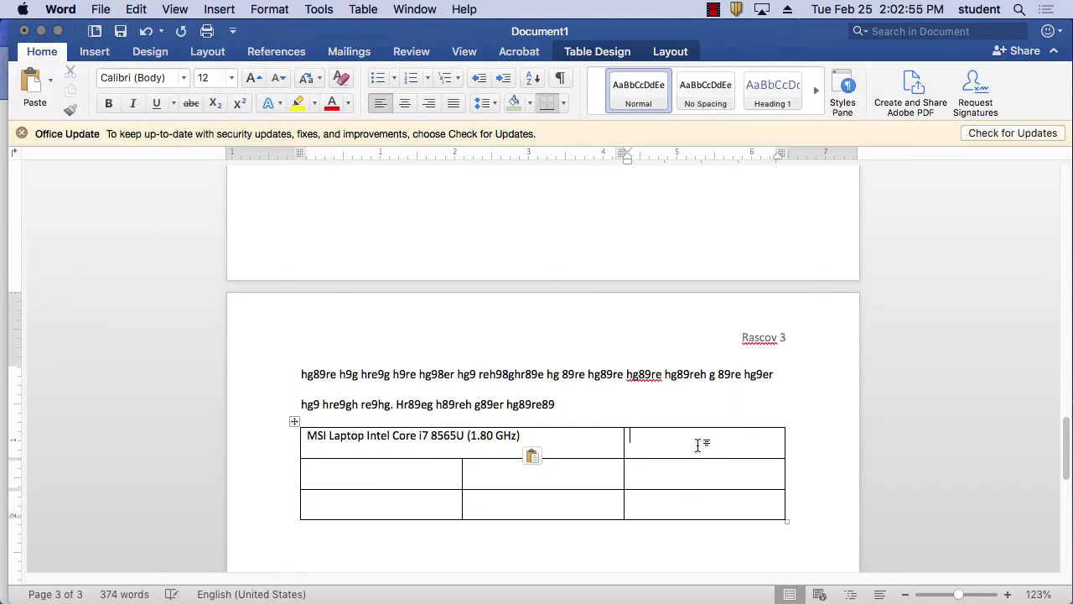
pyautogui.scroll(10, 668, 292)
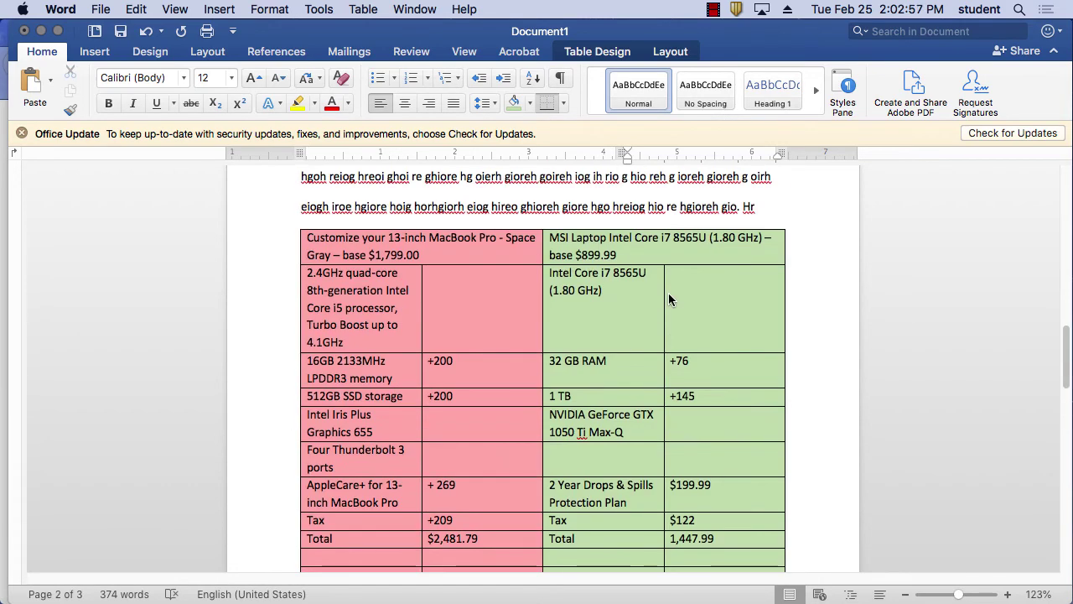
pyautogui.scroll(-2, 668, 292)
pyautogui.moveTo(722, 451); pyautogui.dragTo(669, 451)
pyautogui.click(717, 429)
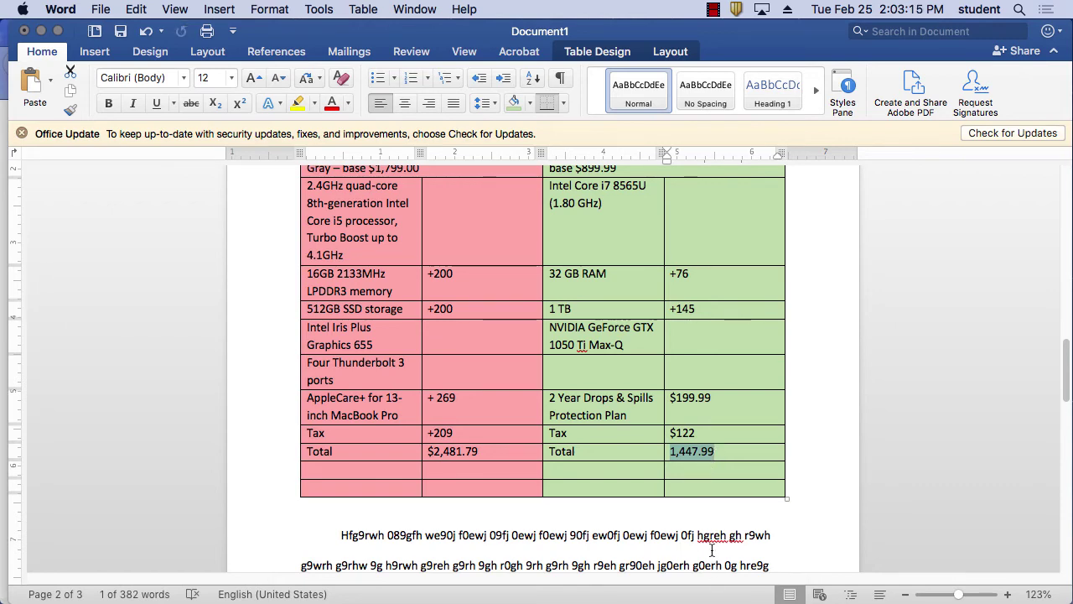
pyautogui.scroll(-10, 712, 554)
pyautogui.scroll(-4, 710, 540)
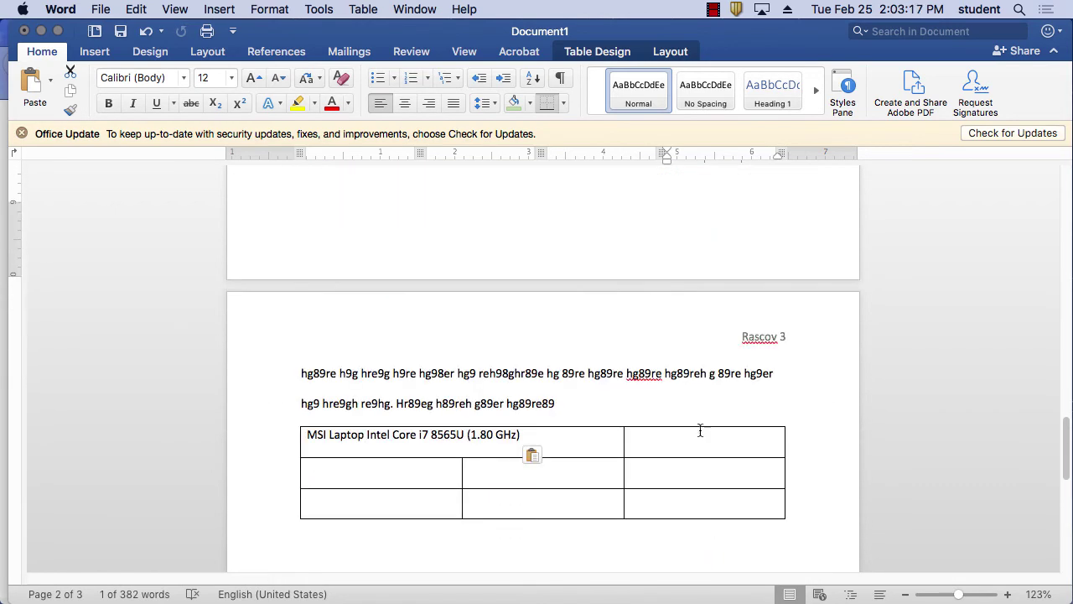
pyautogui.click(696, 437)
pyautogui.write('$1325')
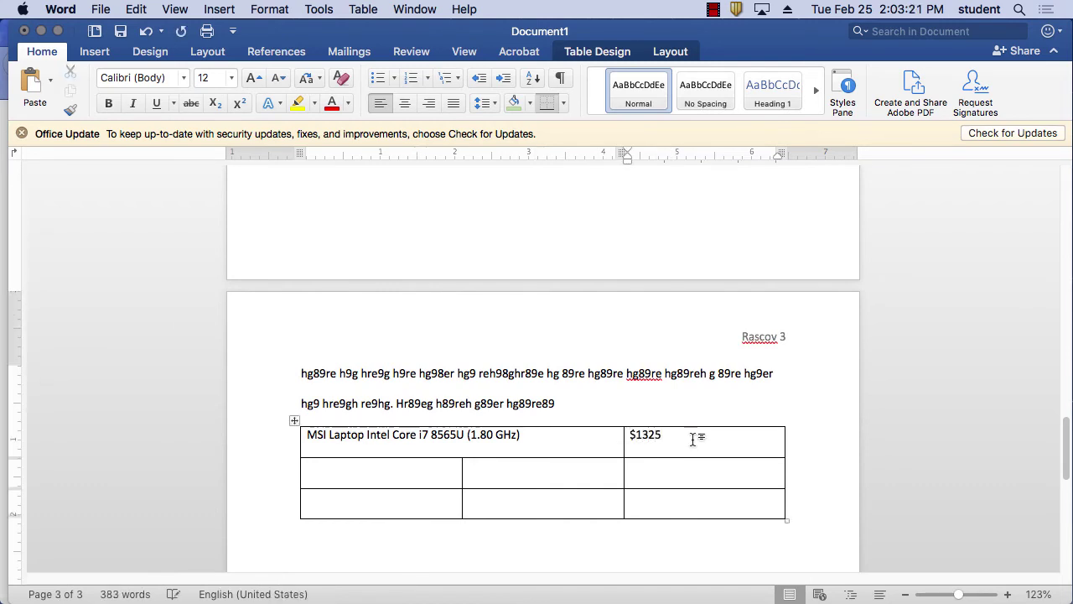
pyautogui.write('.00')
# - Right-align the MSI laptop name in the top row of the new table
pyautogui.click(426, 471)
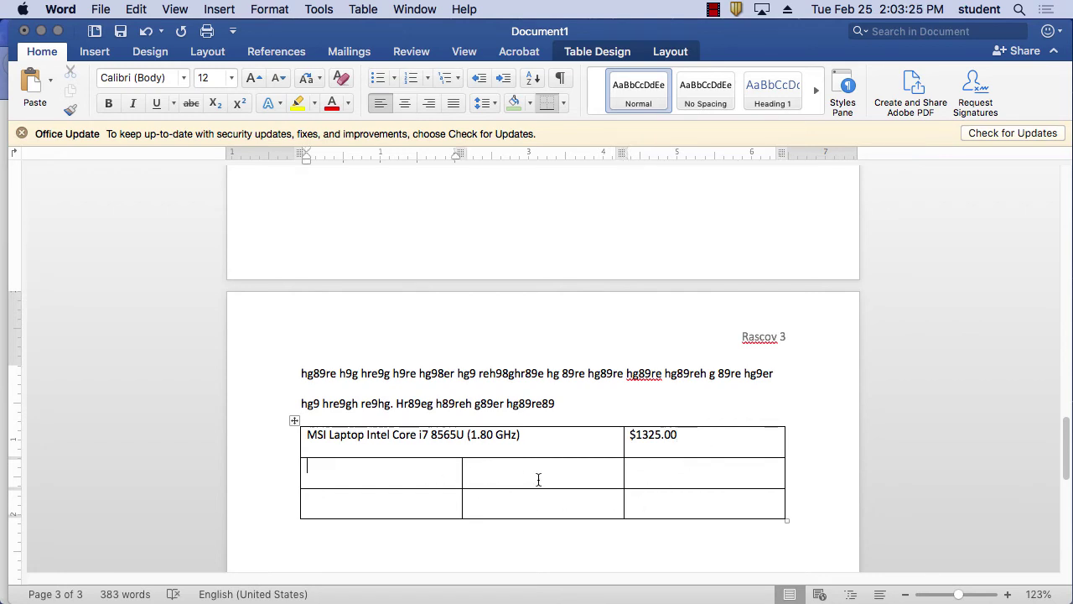
pyautogui.moveTo(532, 476); pyautogui.dragTo(431, 472)
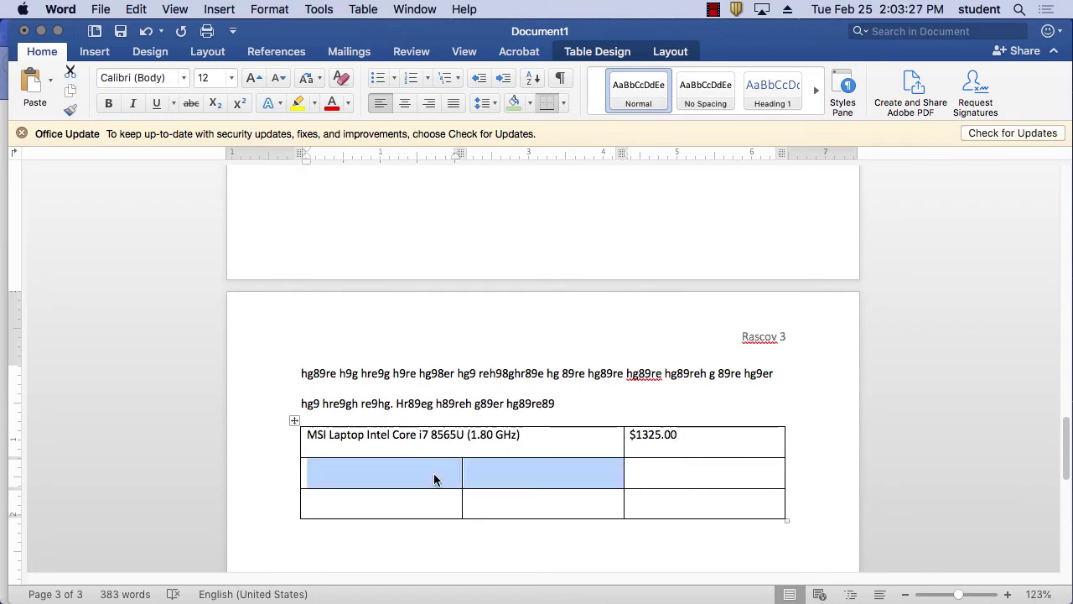
pyautogui.click(544, 436)
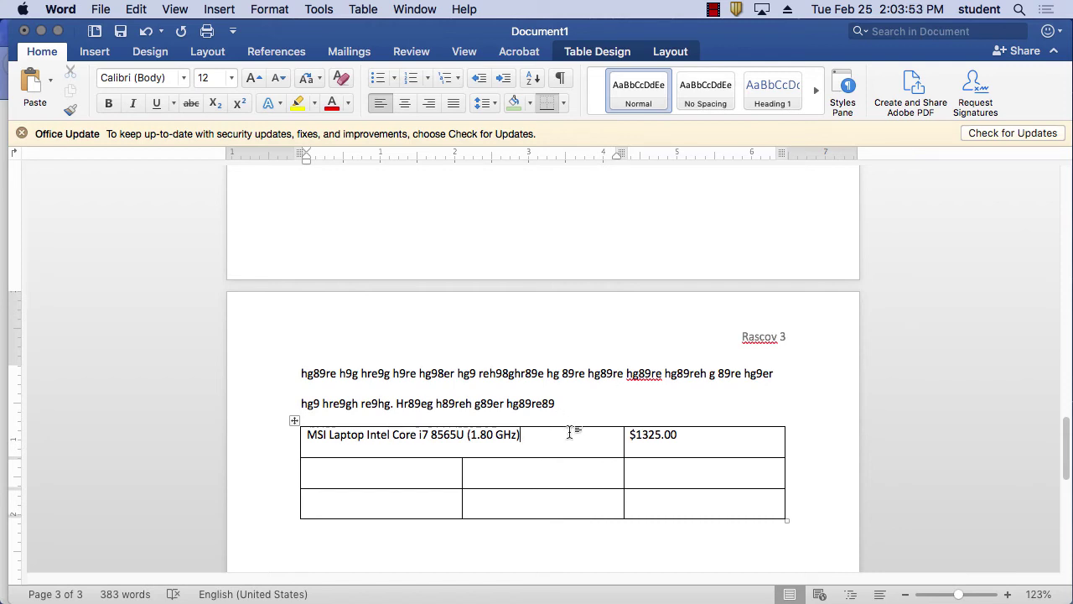
pyautogui.click(429, 102)
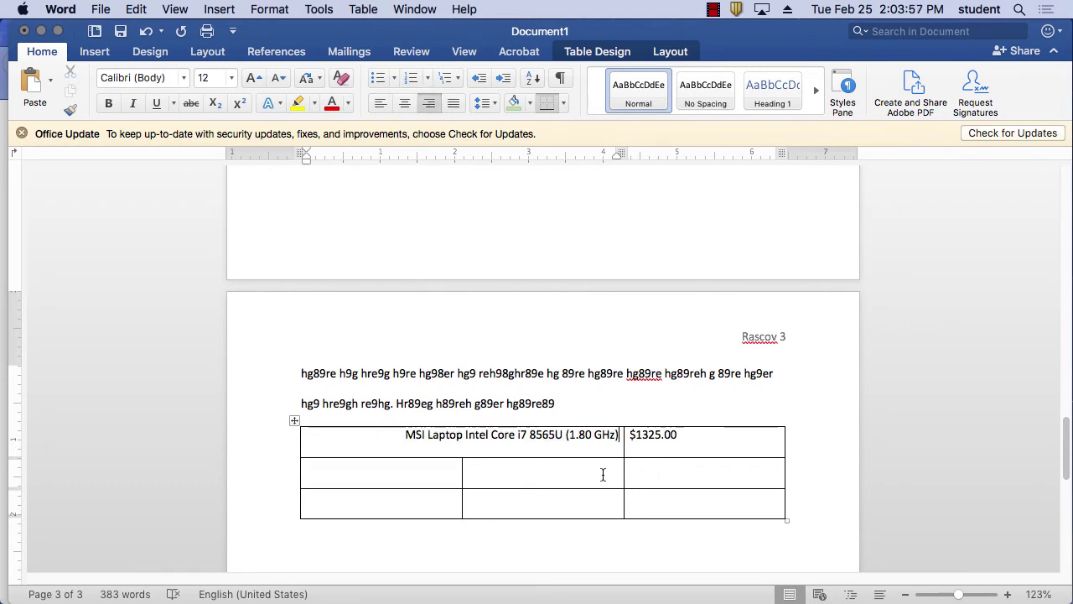
# - Merge the first two cells in the second row of the new table
pyautogui.moveTo(527, 473); pyautogui.dragTo(420, 466)
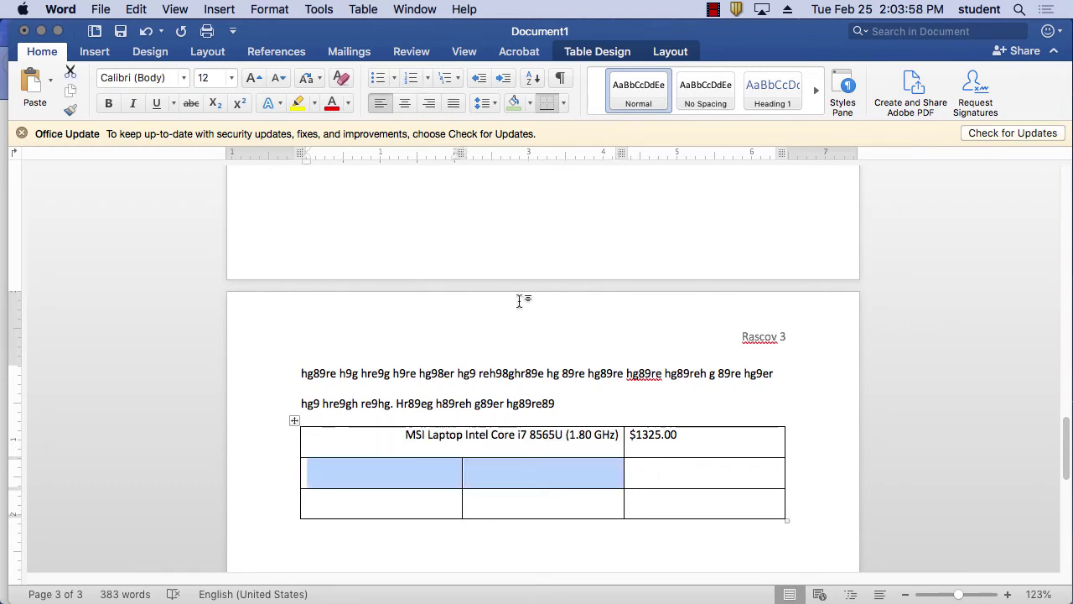
pyautogui.rightClick(506, 467)
pyautogui.click(566, 498)
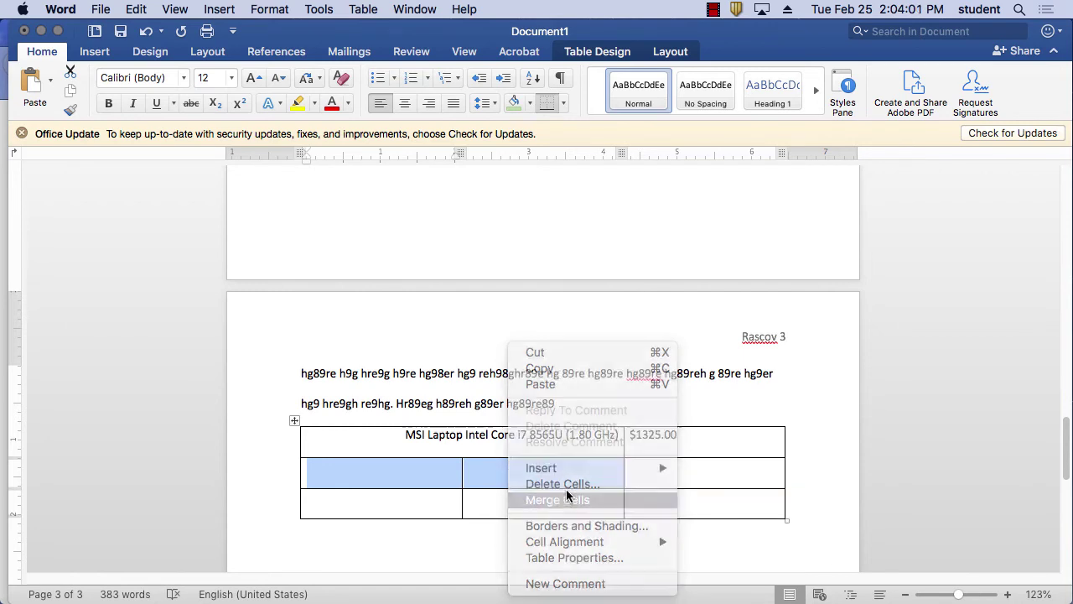
# - Fill the second row with the right-aligned item "Mouse" and a price of $50
pyautogui.click(600, 469)
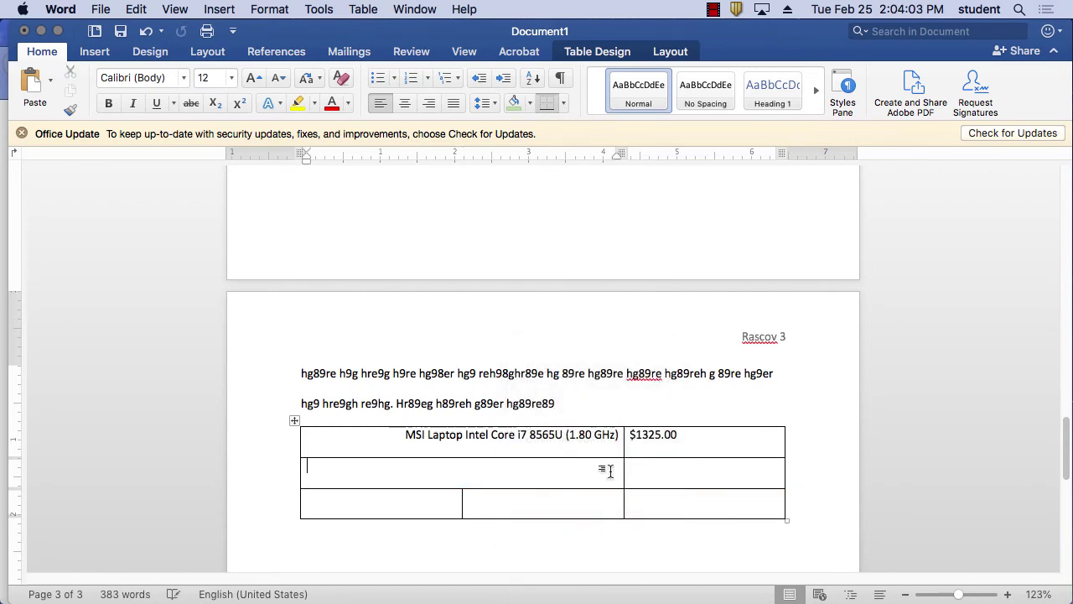
pyautogui.write('Moous')
pyautogui.press('BackSpace')
pyautogui.press('BackSpace')
pyautogui.write('use')
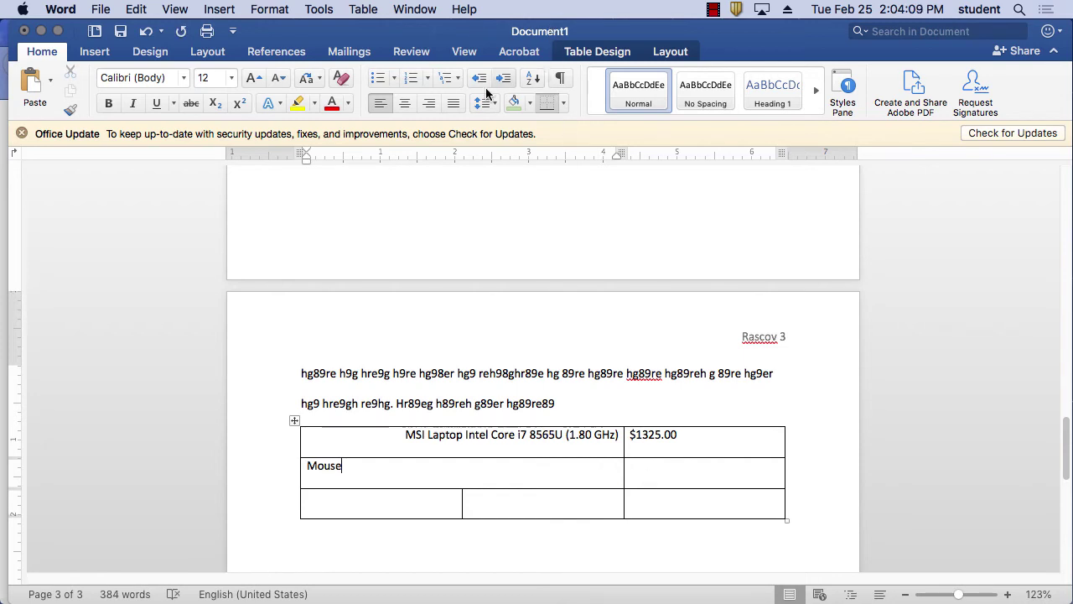
pyautogui.click(429, 102)
pyautogui.click(670, 473)
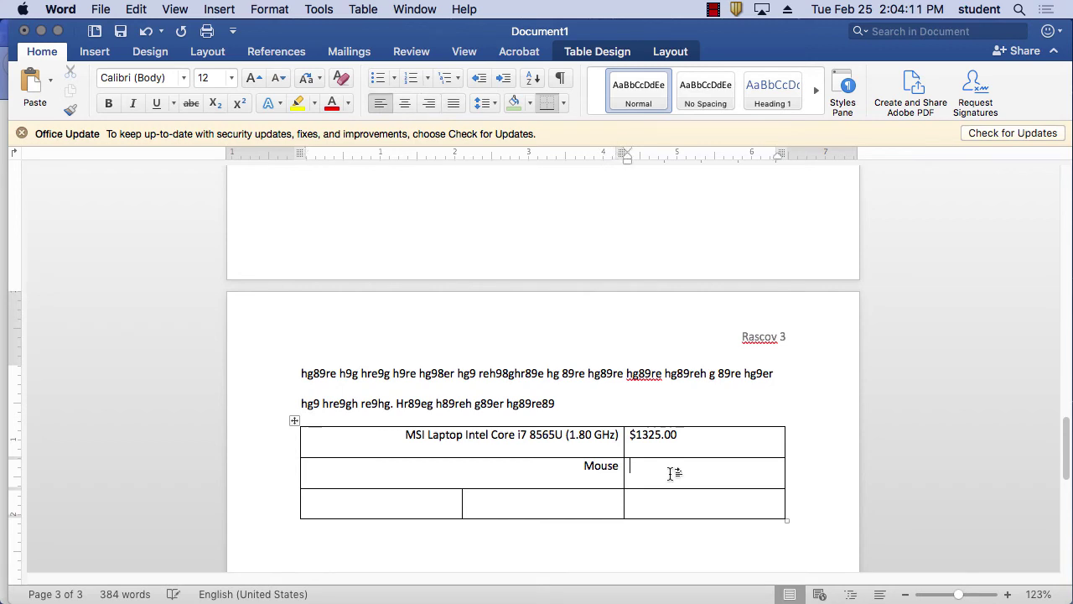
pyautogui.write('$50')
pyautogui.click(694, 437)
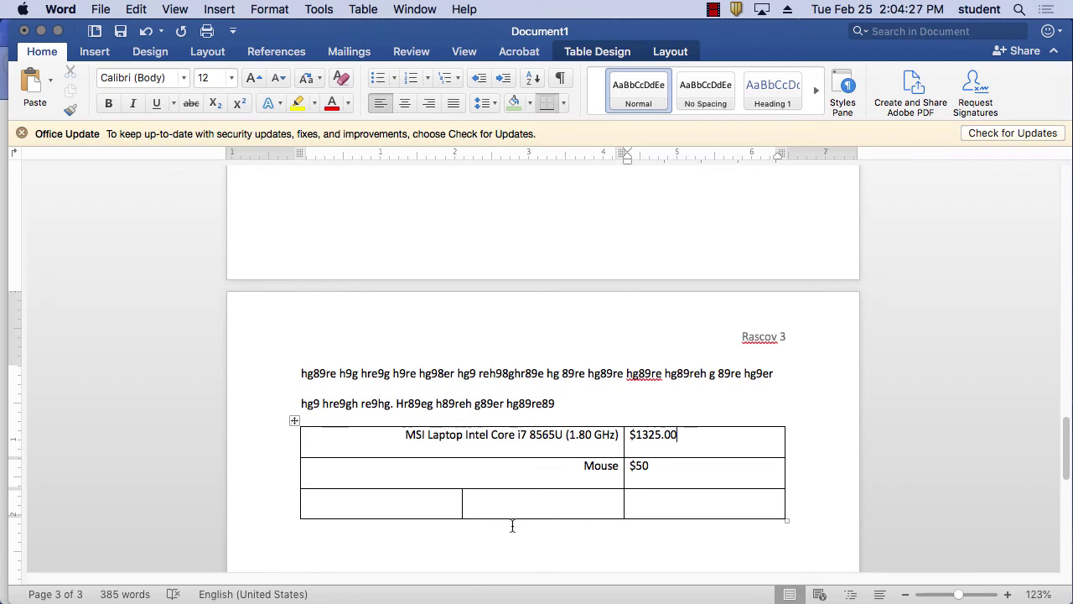
# - Merge the first two cells in the third row of the new table
pyautogui.moveTo(512, 505); pyautogui.dragTo(413, 500)
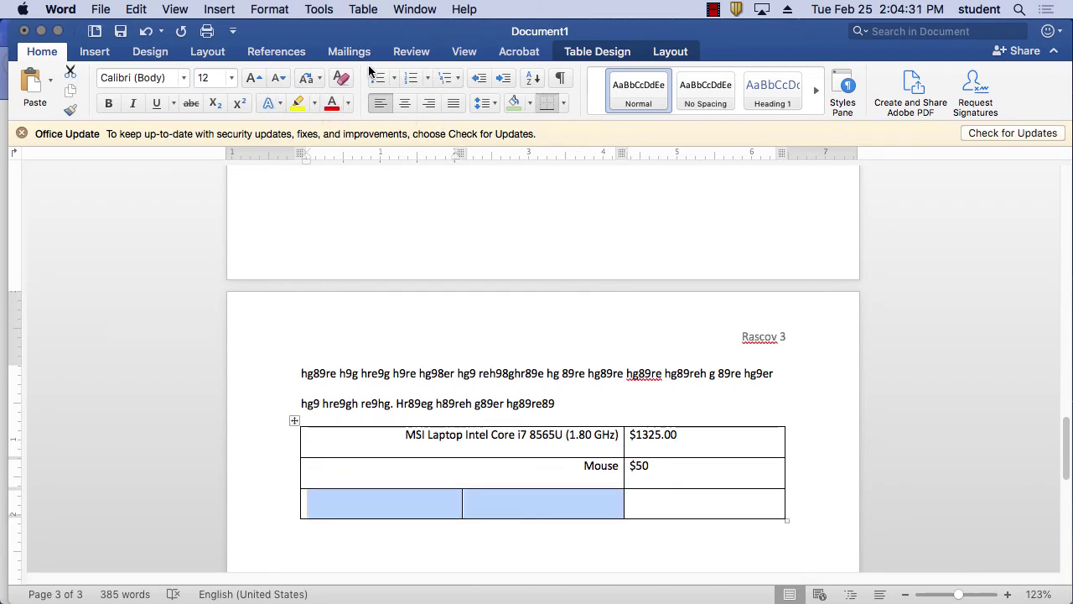
pyautogui.rightClick(507, 516)
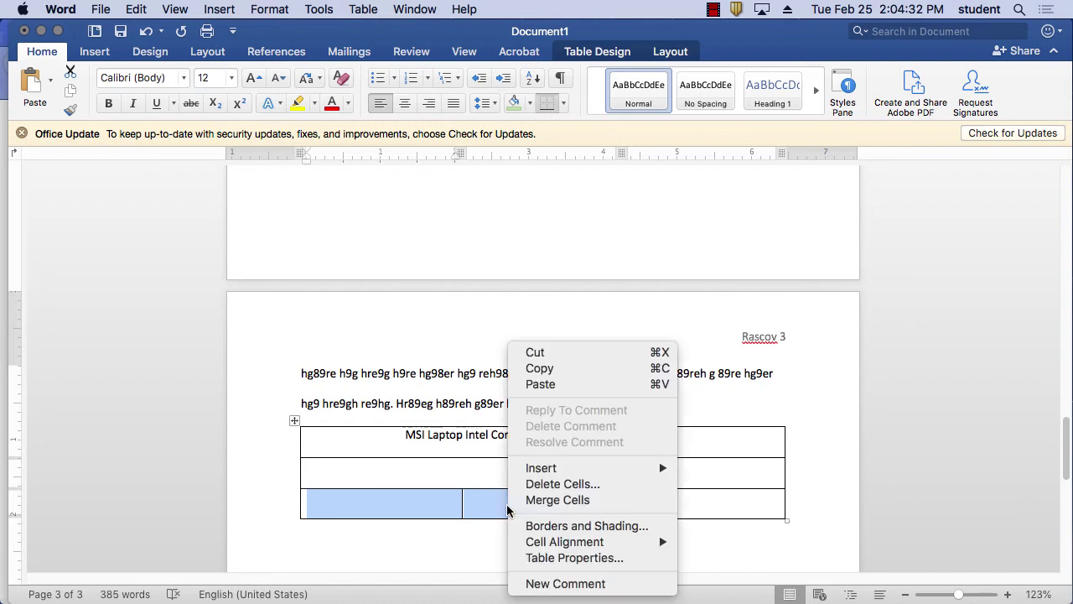
pyautogui.click(555, 501)
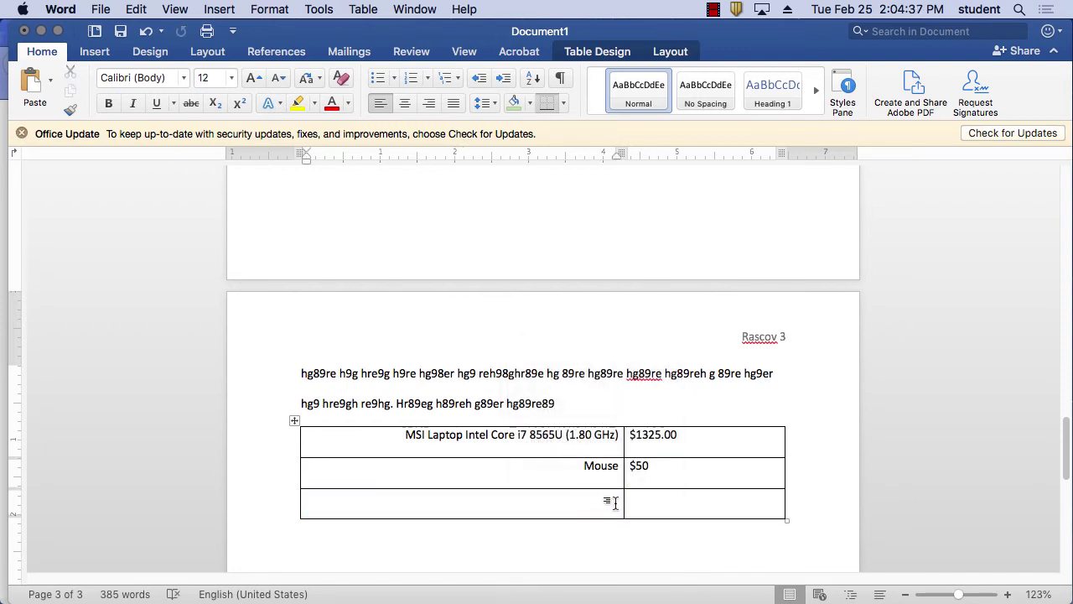
# - Fill the third row with the right-aligned item "Head Phone" and a price of $200
pyautogui.write('HeadP')
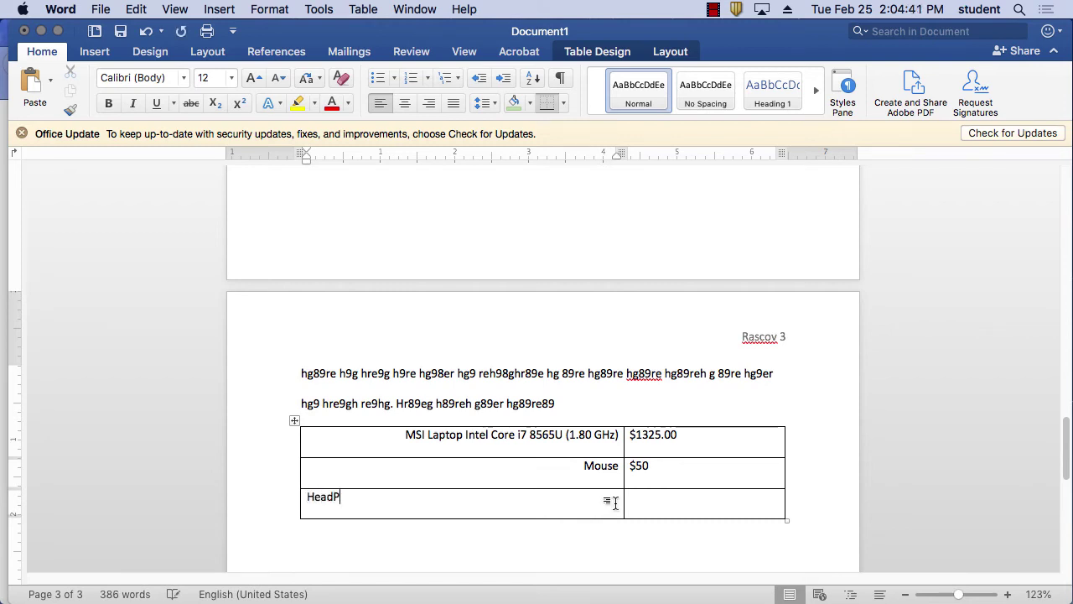
pyautogui.write('hone')
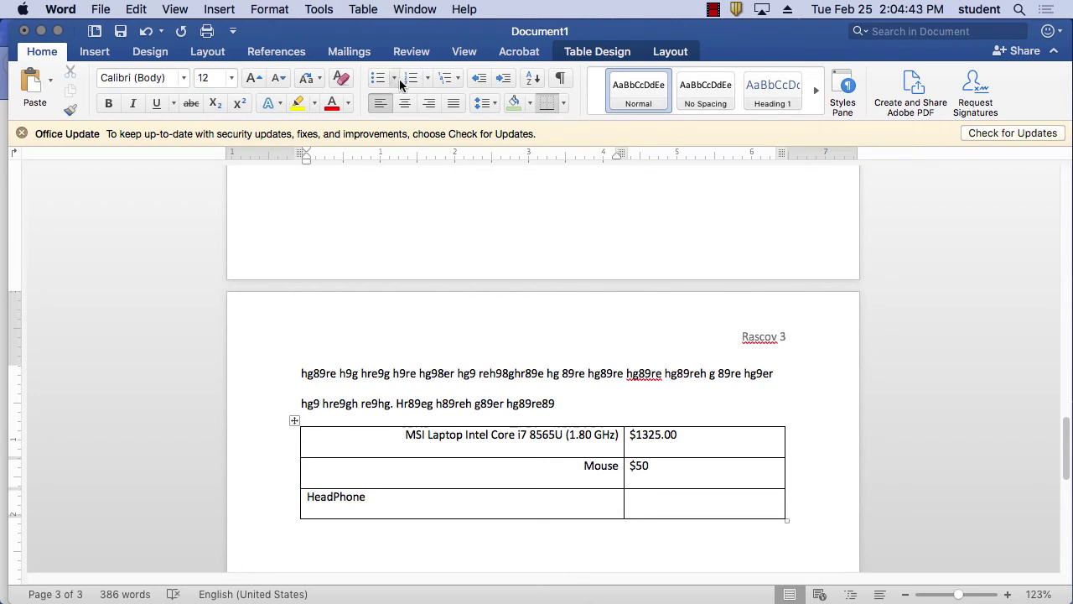
pyautogui.click(429, 103)
pyautogui.click(687, 501)
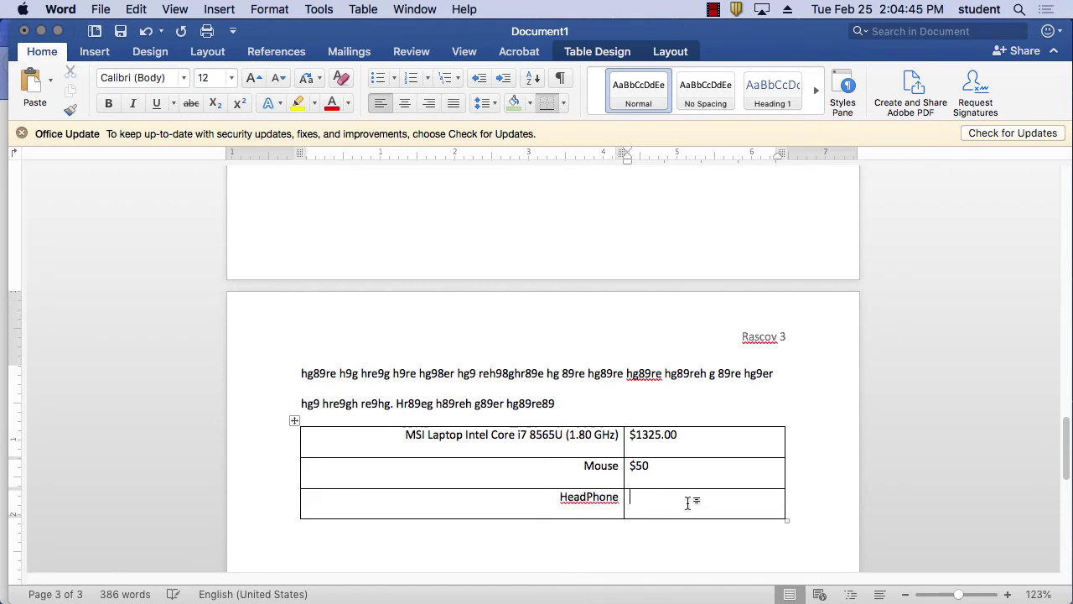
pyautogui.write('$200')
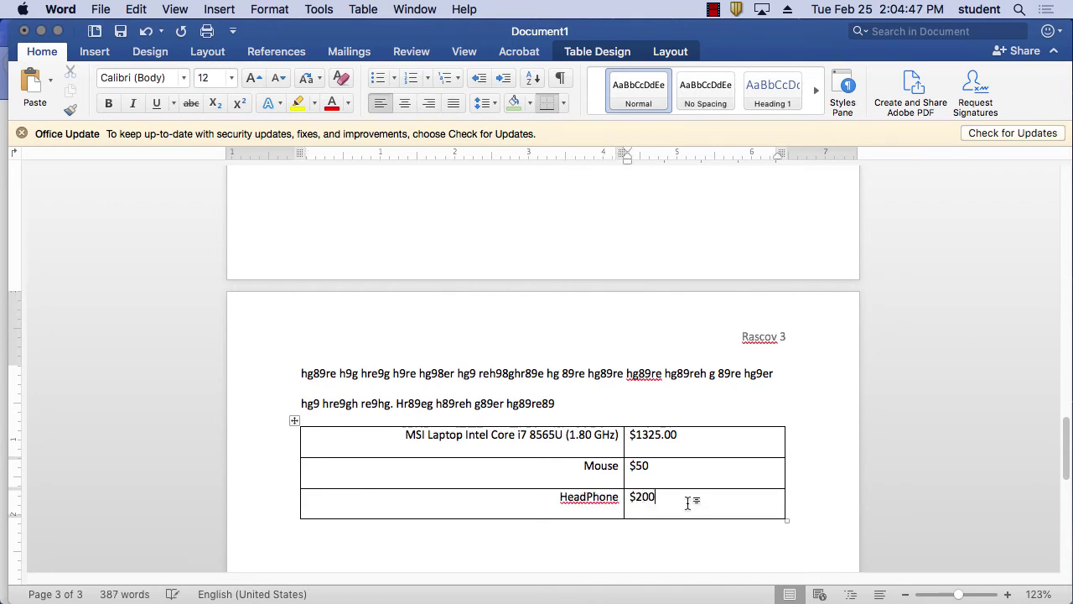
pyautogui.click(586, 496)
pyautogui.click(643, 508)
# - Add a fourth row to the price table with the item "Microsoft Office" and a price of $40
pyautogui.click(798, 502)
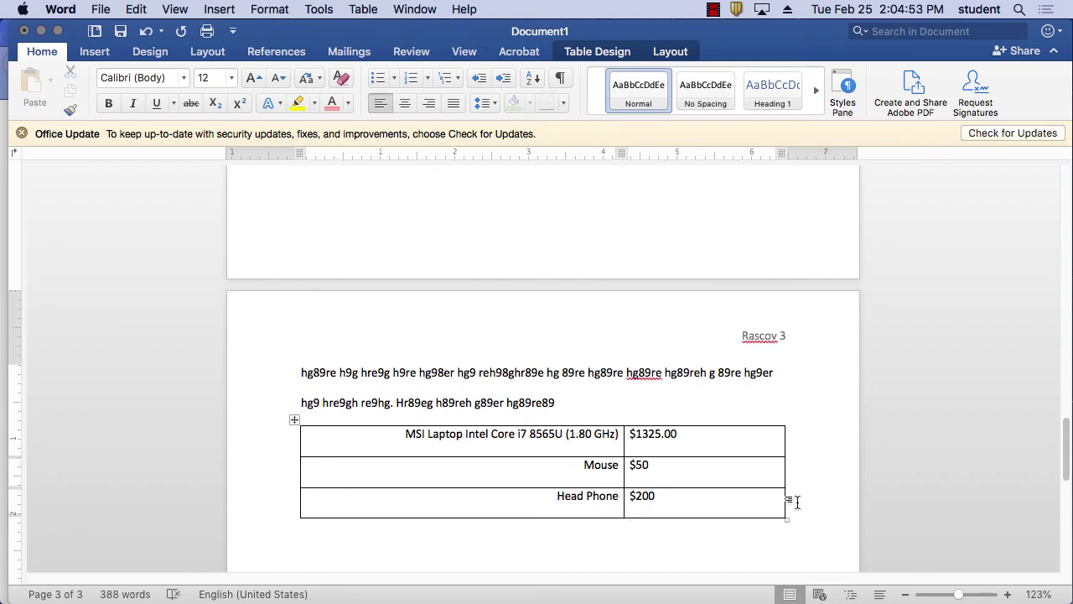
pyautogui.press('Return')
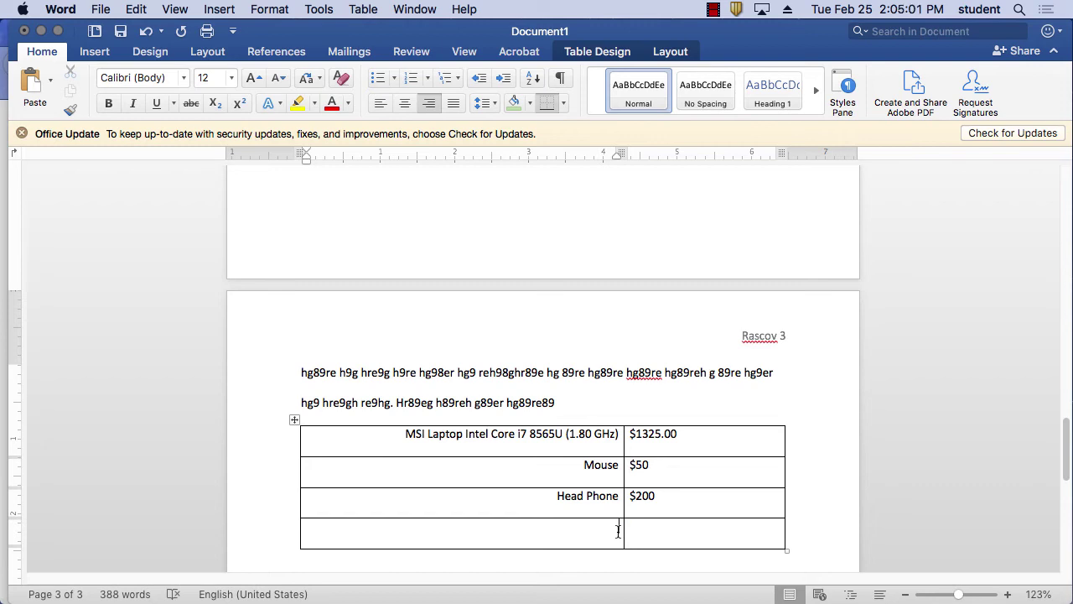
pyautogui.write('Microsoft Office')
pyautogui.press('Tab')
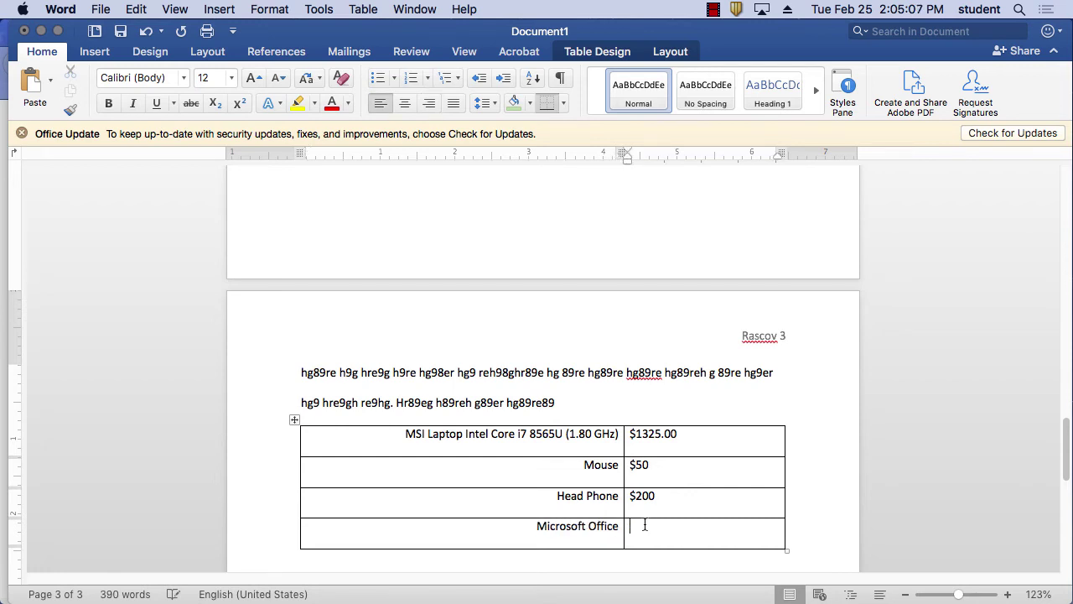
pyautogui.write('$40')
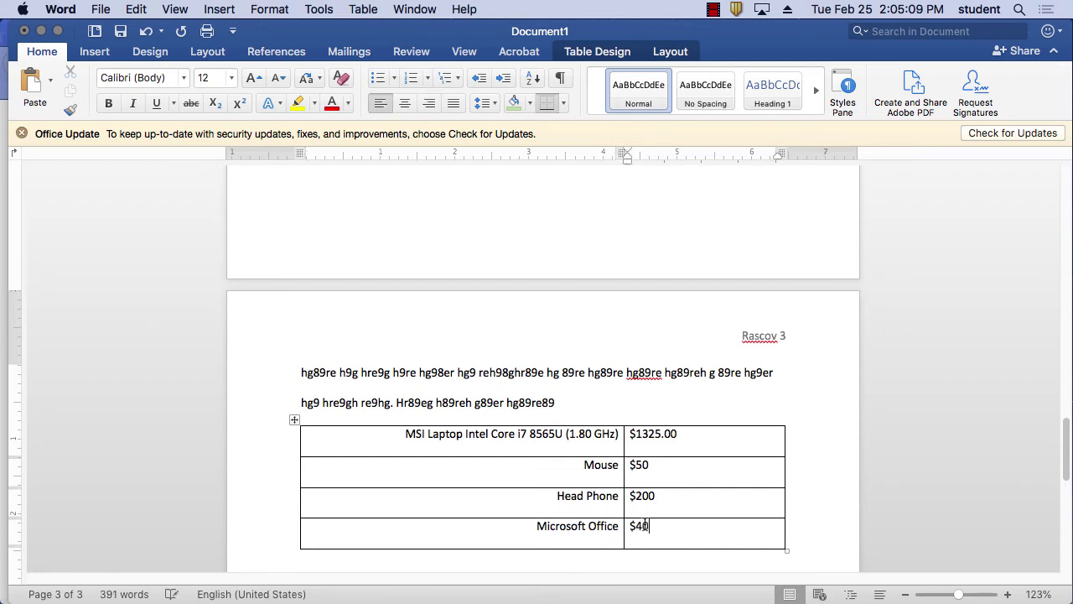
# - Add a fifth row to the price table with the item "USB to Ethernet" and a price of $12
pyautogui.click(803, 539)
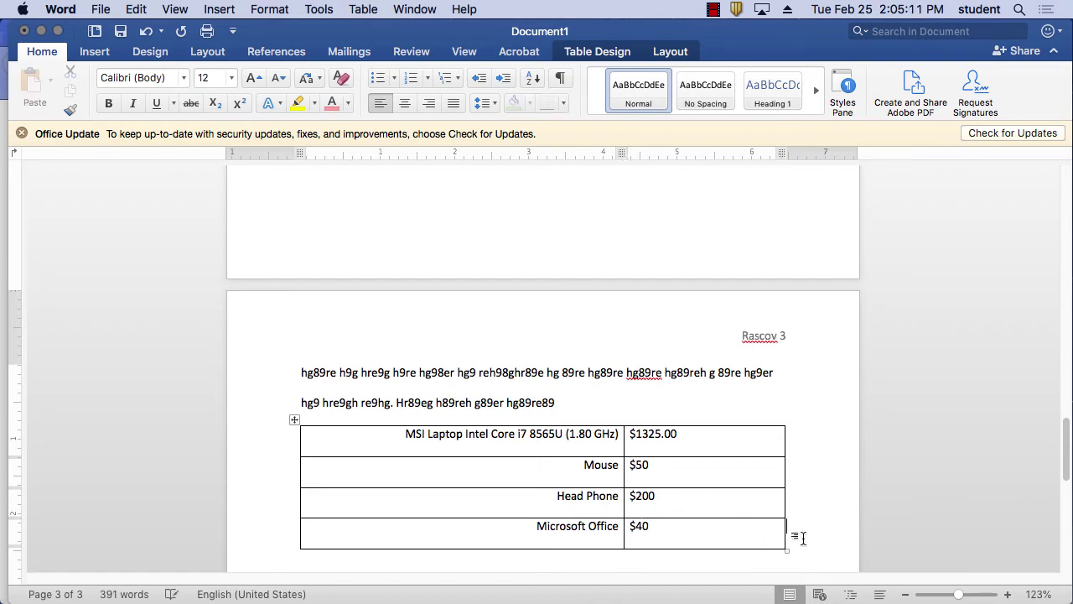
pyautogui.press('Return')
pyautogui.scroll(-5, 732, 551)
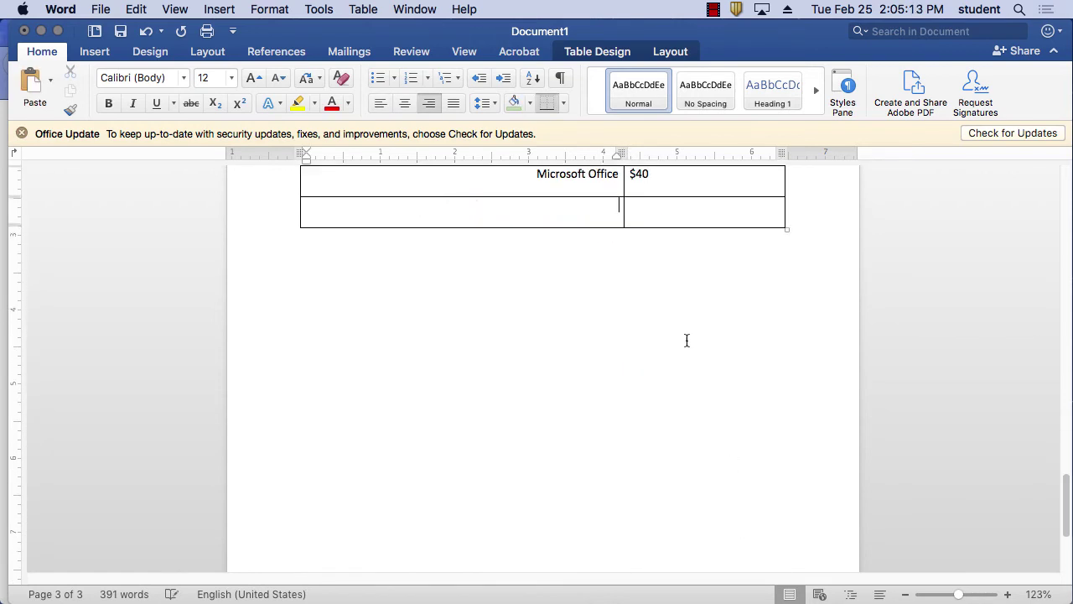
pyautogui.scroll(1, 685, 337)
pyautogui.scroll(3, 686, 334)
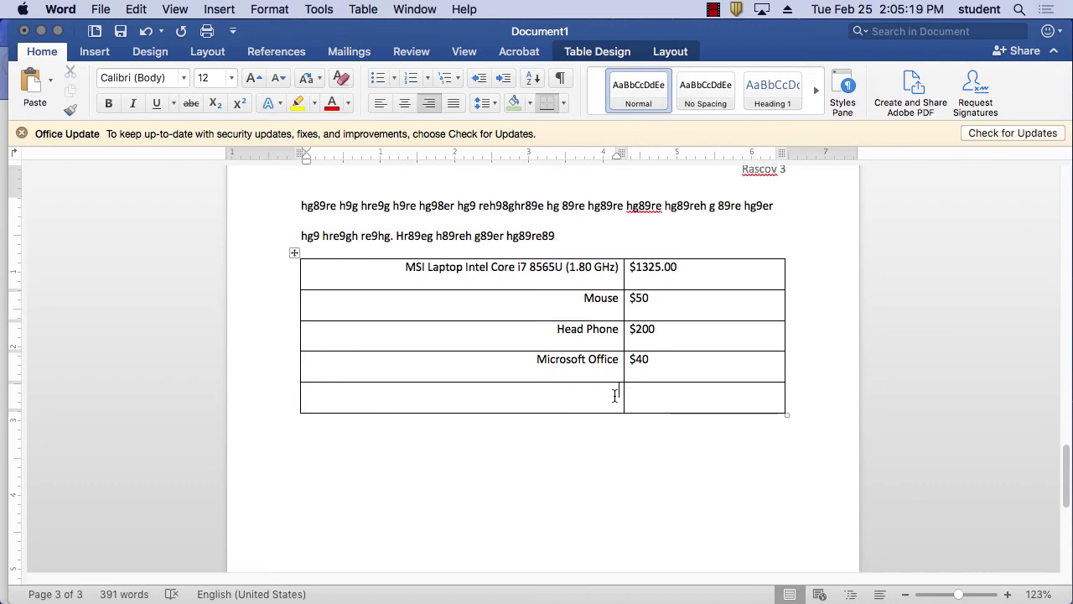
pyautogui.write('US')
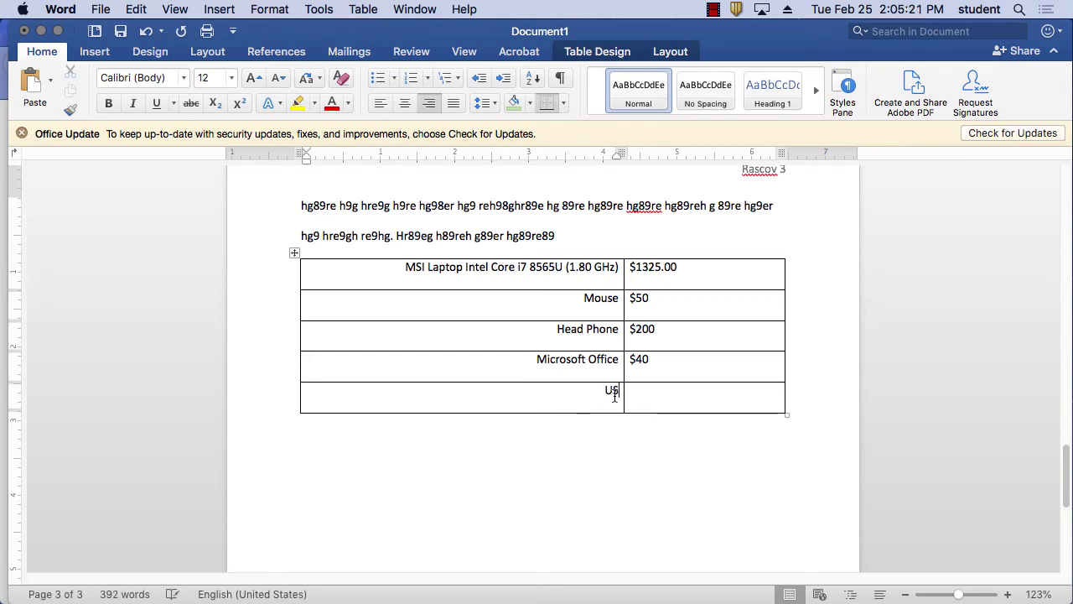
pyautogui.write('B to')
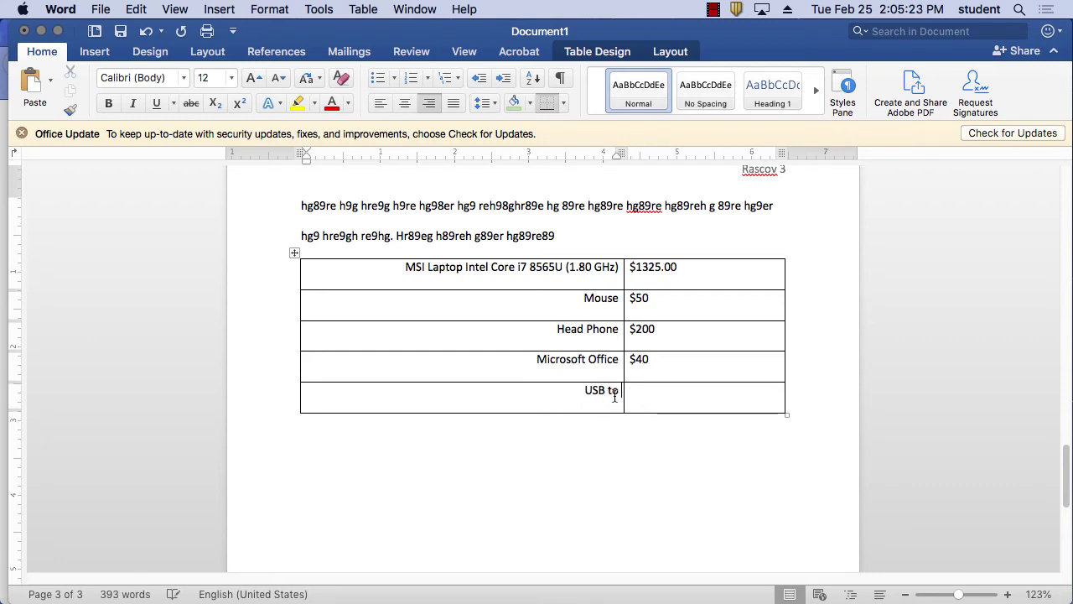
pyautogui.write(' E')
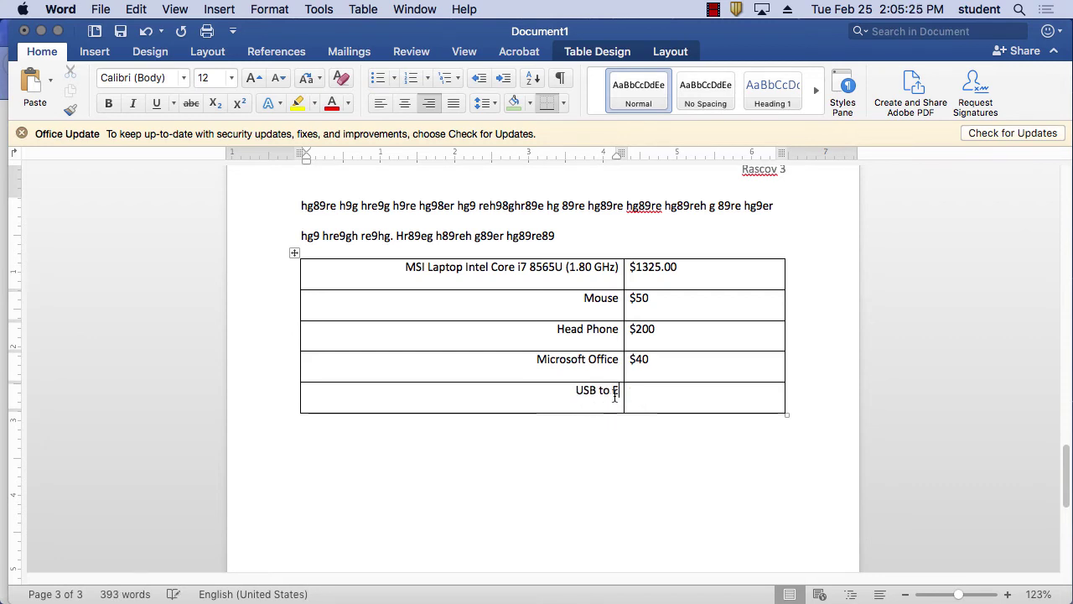
pyautogui.write('thernet')
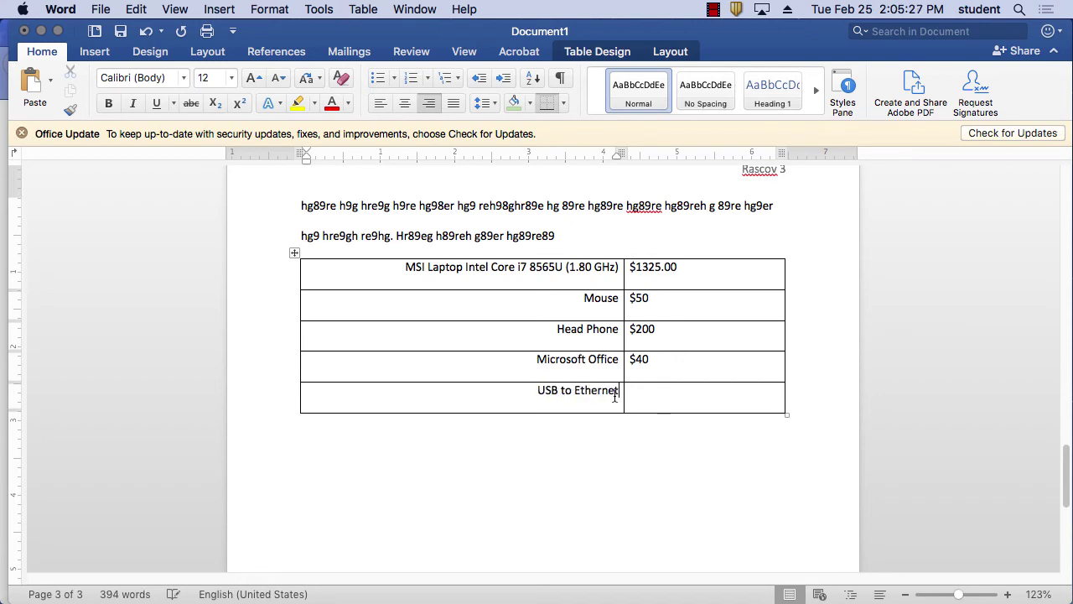
pyautogui.click(649, 395)
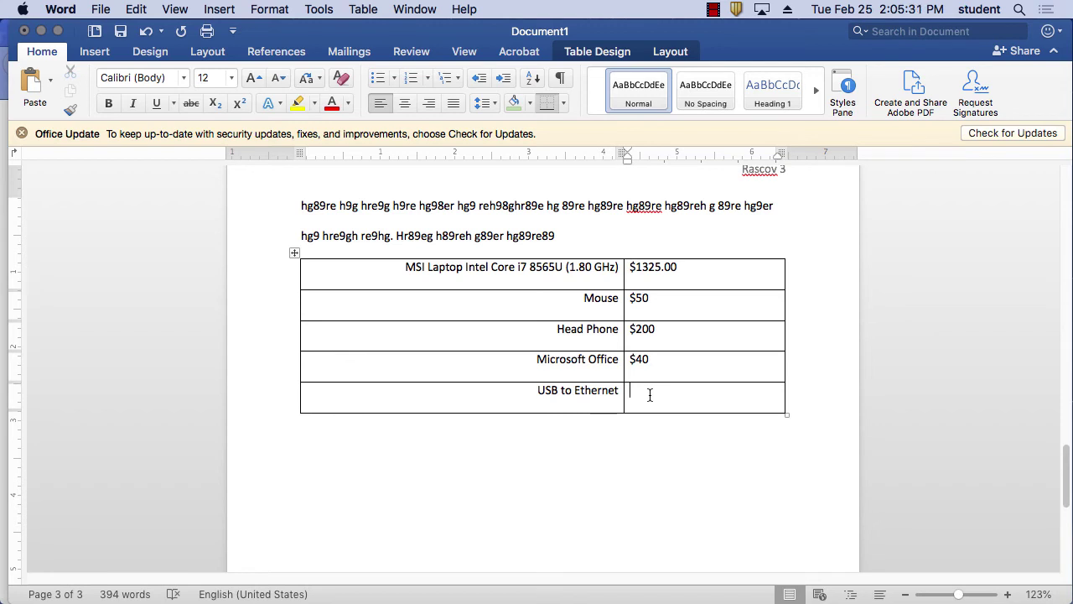
pyautogui.write('$12')
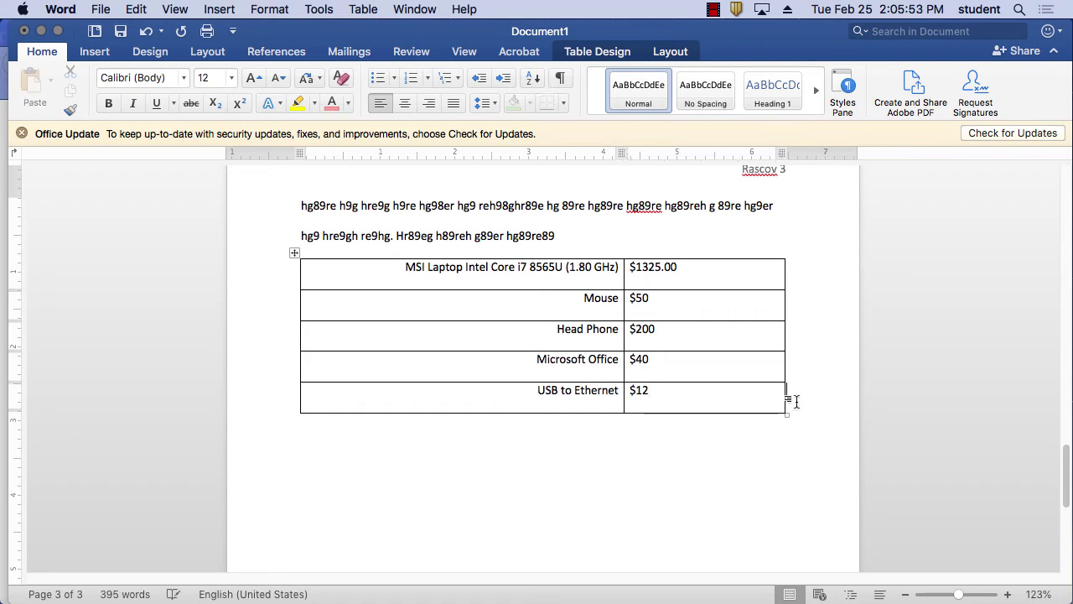
# - Add a sixth row to the price table and enter "Carring Case" as its item
pyautogui.press('Tab')
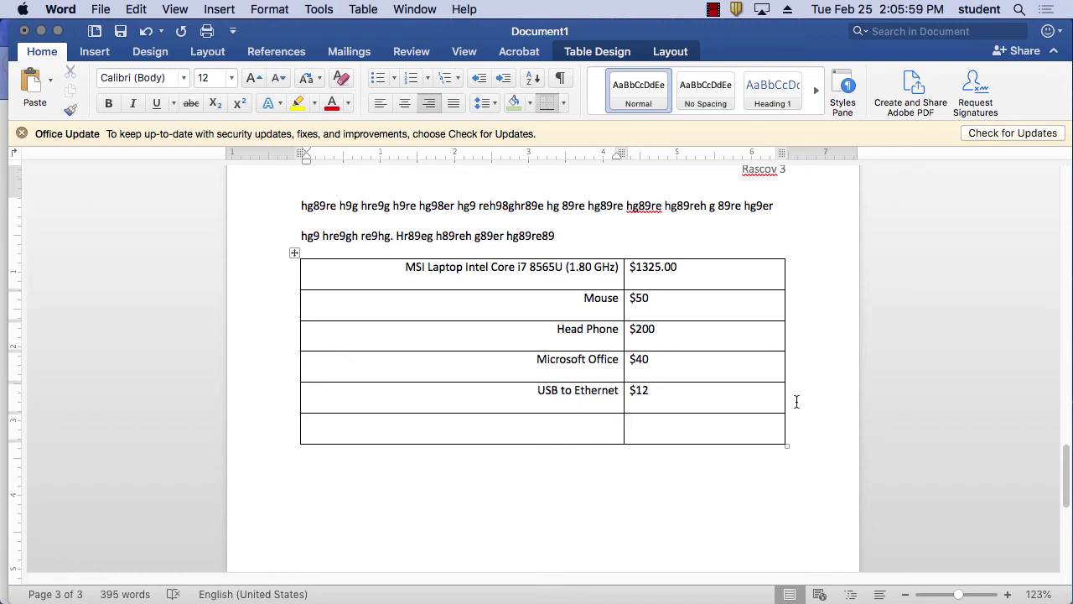
pyautogui.write('Caring Case')
pyautogui.click(577, 421)
pyautogui.write('r')
pyautogui.click(676, 423)
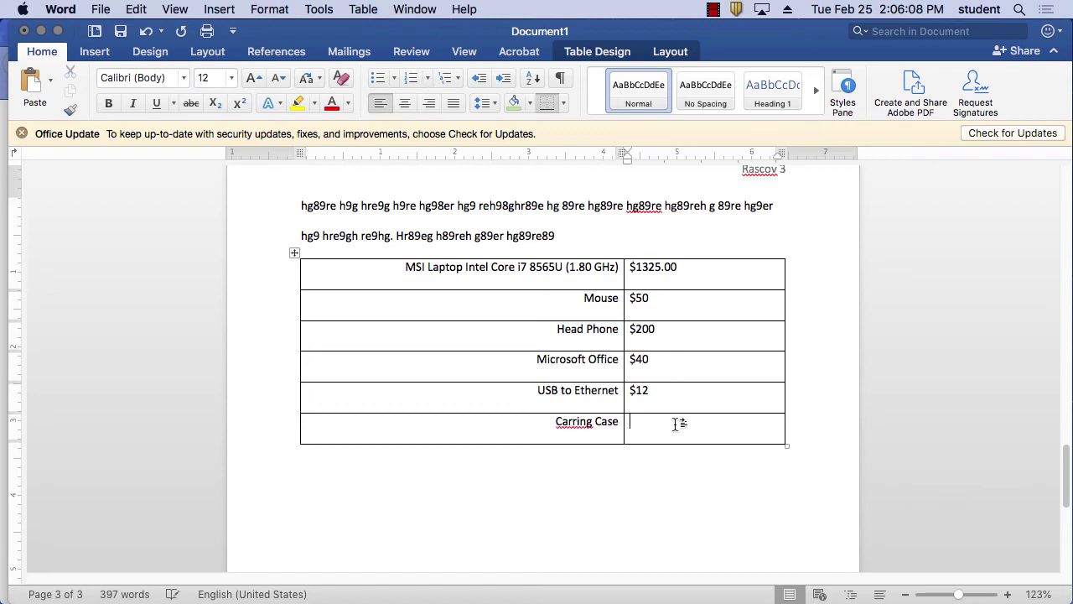
# - Try to correct the spelling of "Carring" to "Carrying" in the sixth row
pyautogui.click(579, 421)
pyautogui.write('y')
pyautogui.click(659, 426)
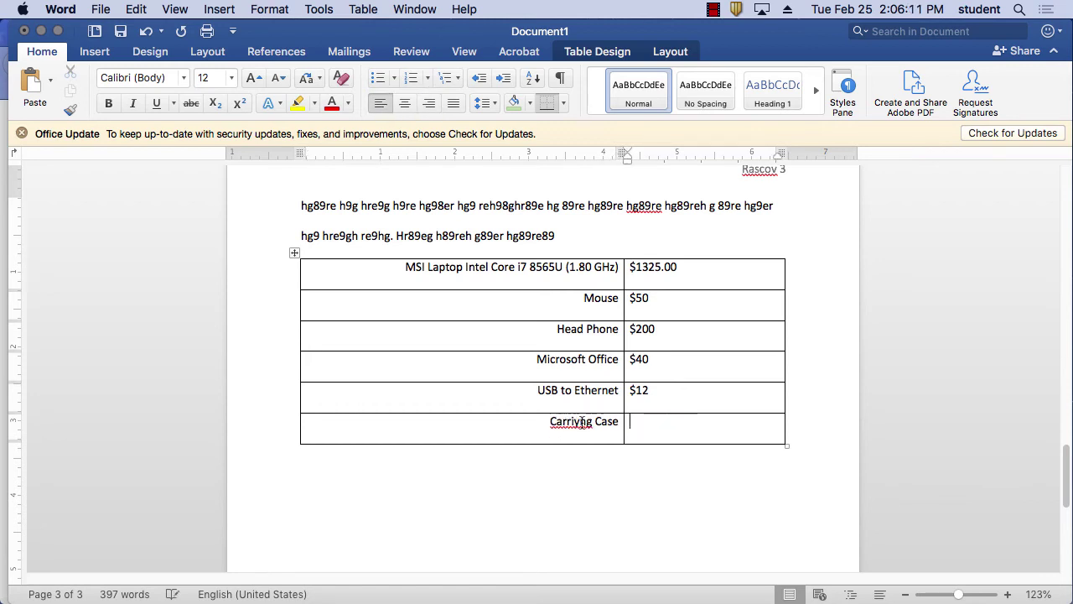
pyautogui.moveTo(593, 422); pyautogui.dragTo(569, 422)
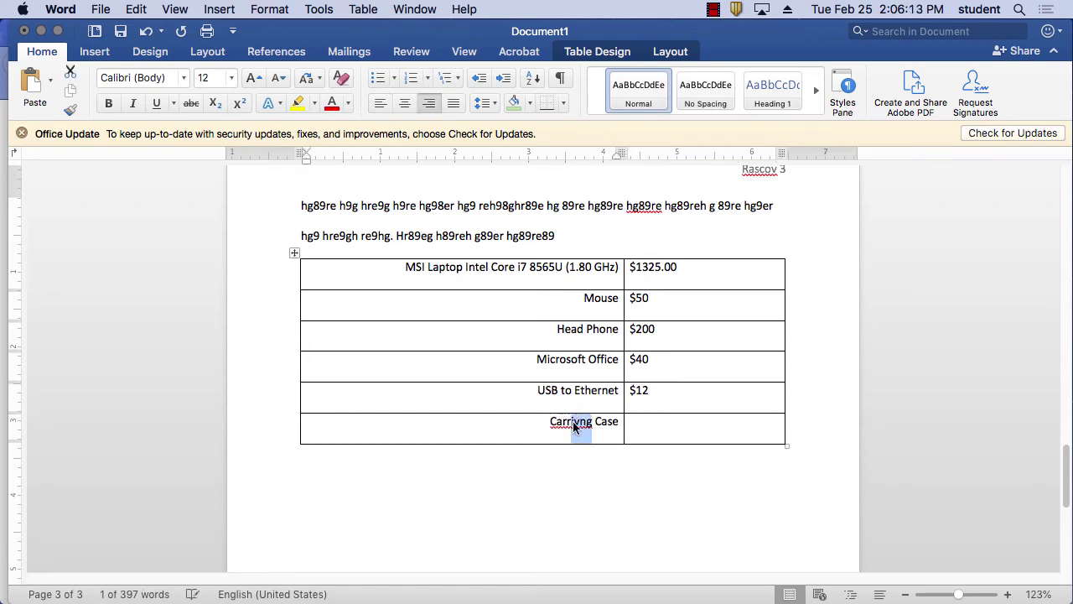
pyautogui.write('rying')
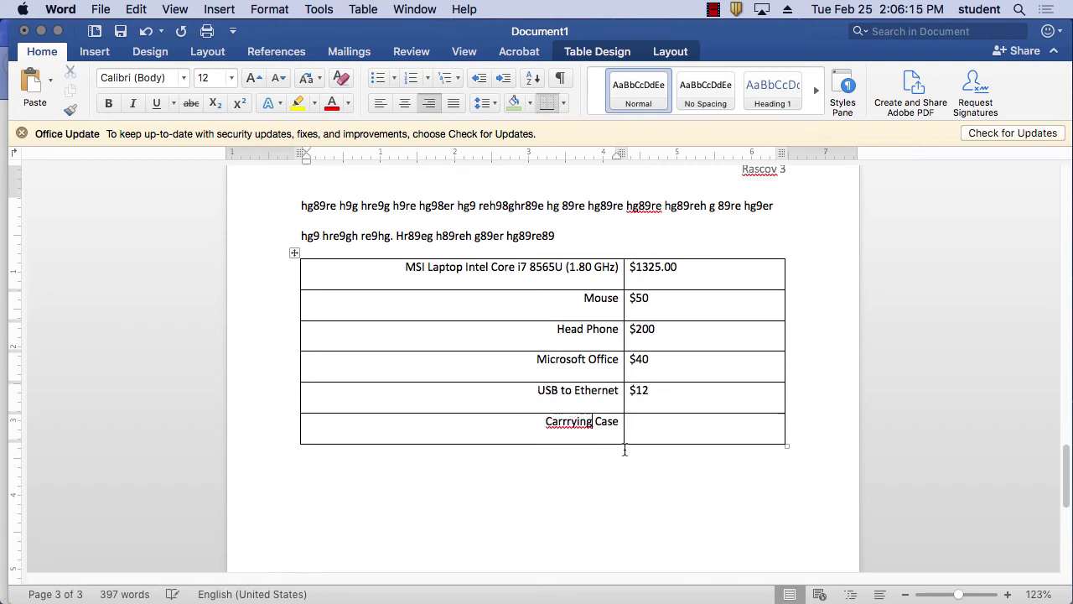
# - Shorten the sixth row's item to "Case" and enter $100 as its price
pyautogui.moveTo(592, 421); pyautogui.dragTo(545, 427)
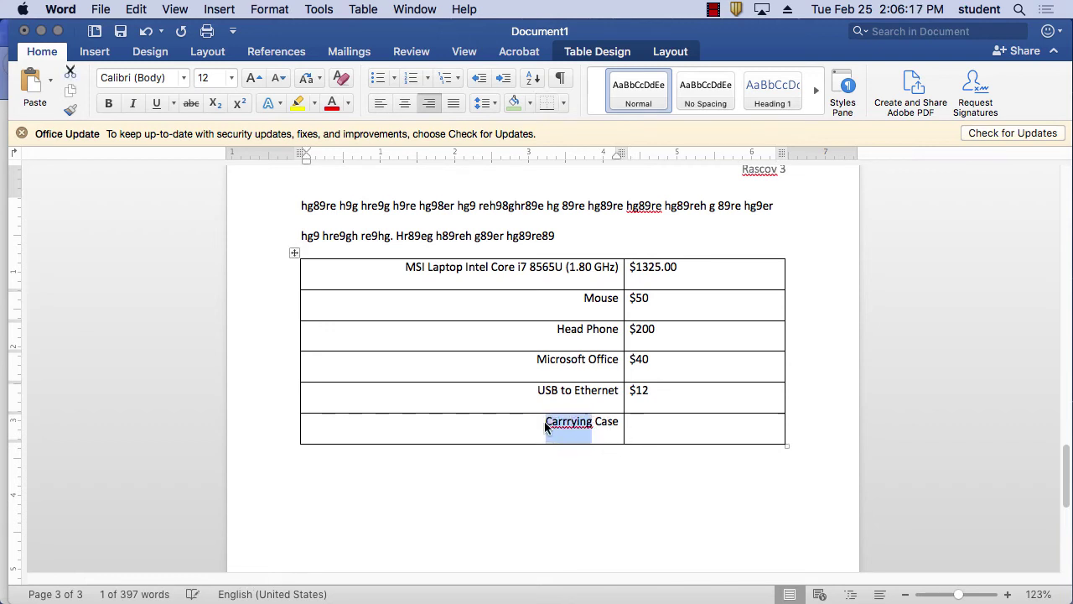
pyautogui.press('BackSpace')
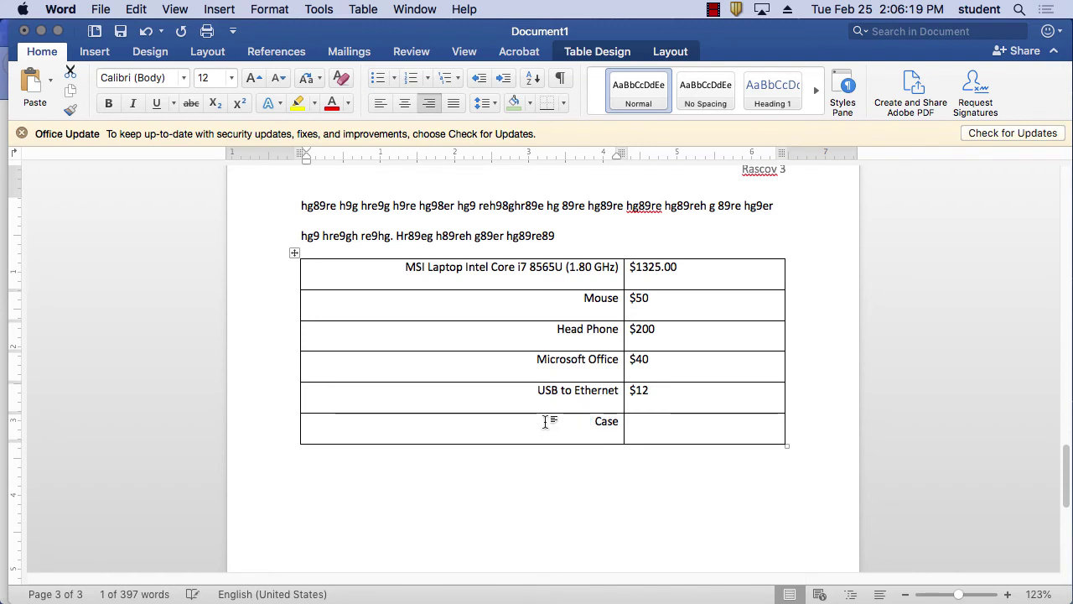
pyautogui.click(662, 425)
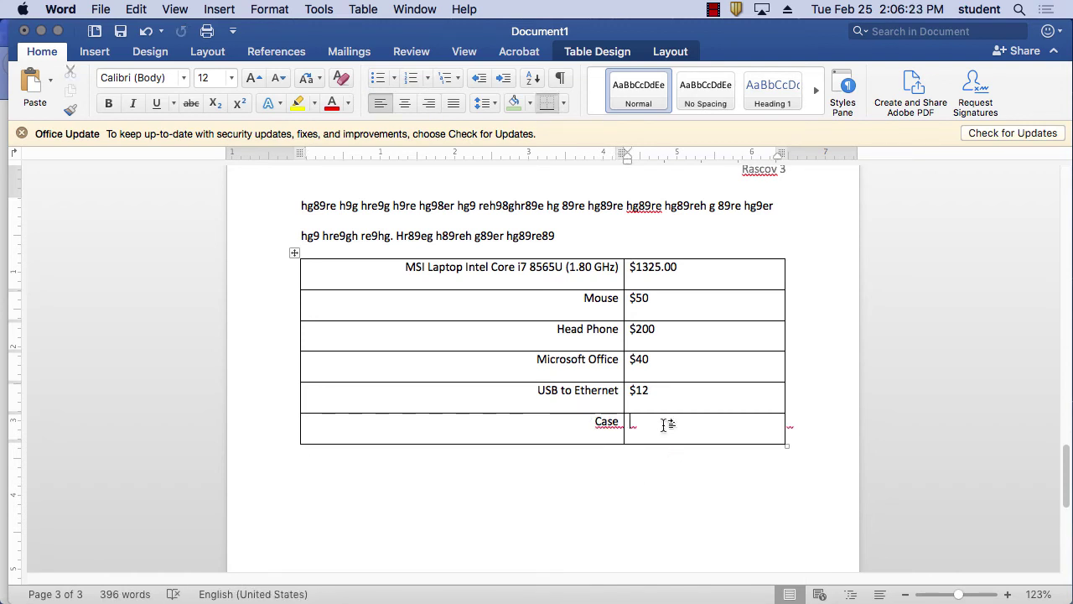
pyautogui.write('$100')
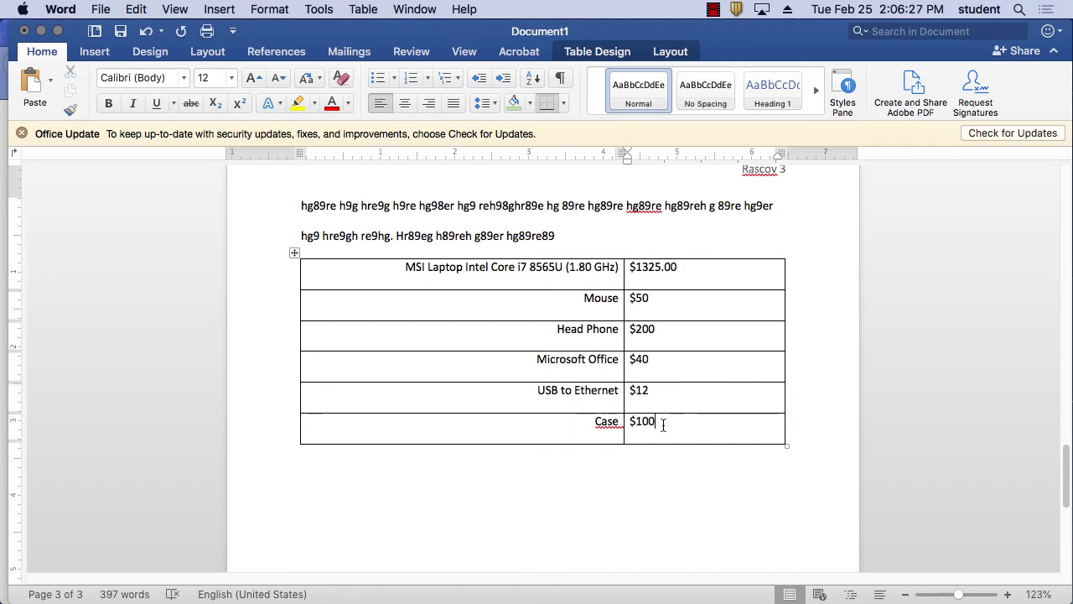
pyautogui.click(621, 421)
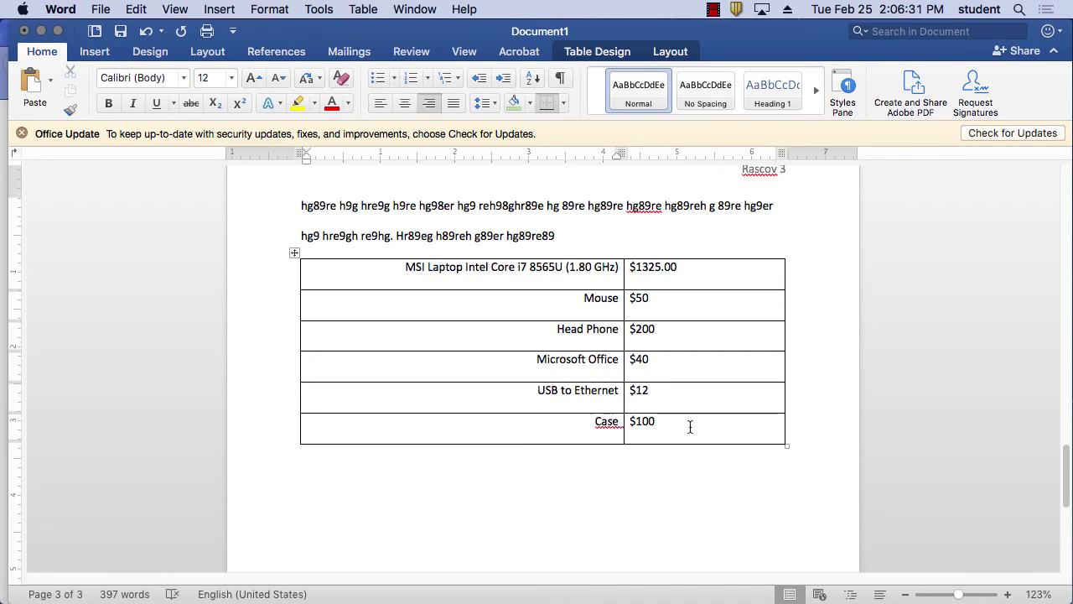
# - Add a seventh row to the price table with the item "Tax" and an amount of $800
pyautogui.click(796, 432)
pyautogui.press('Return')
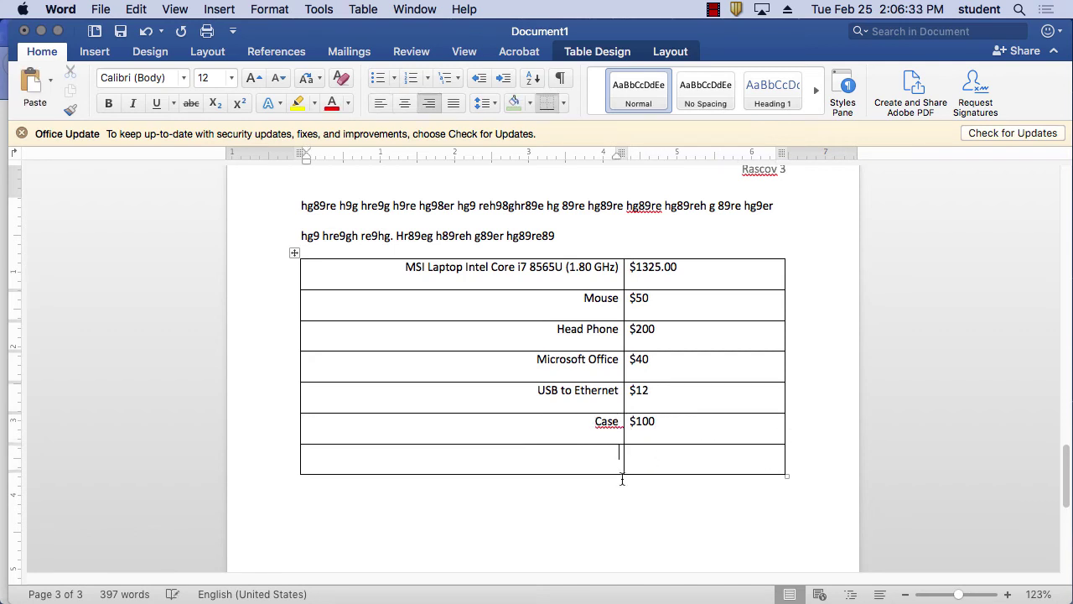
pyautogui.write('Tax')
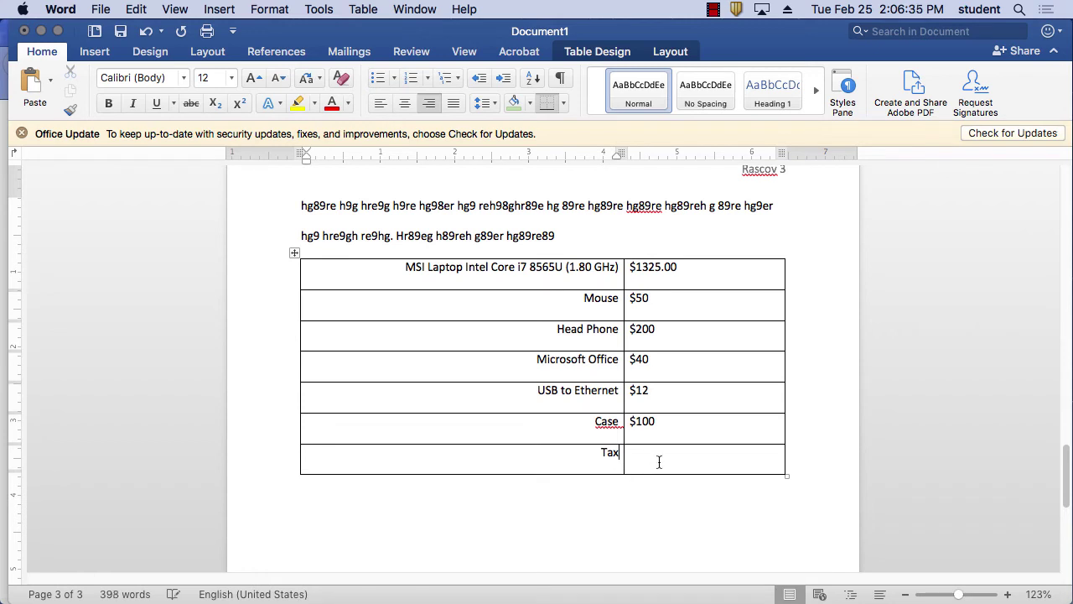
pyautogui.click(661, 462)
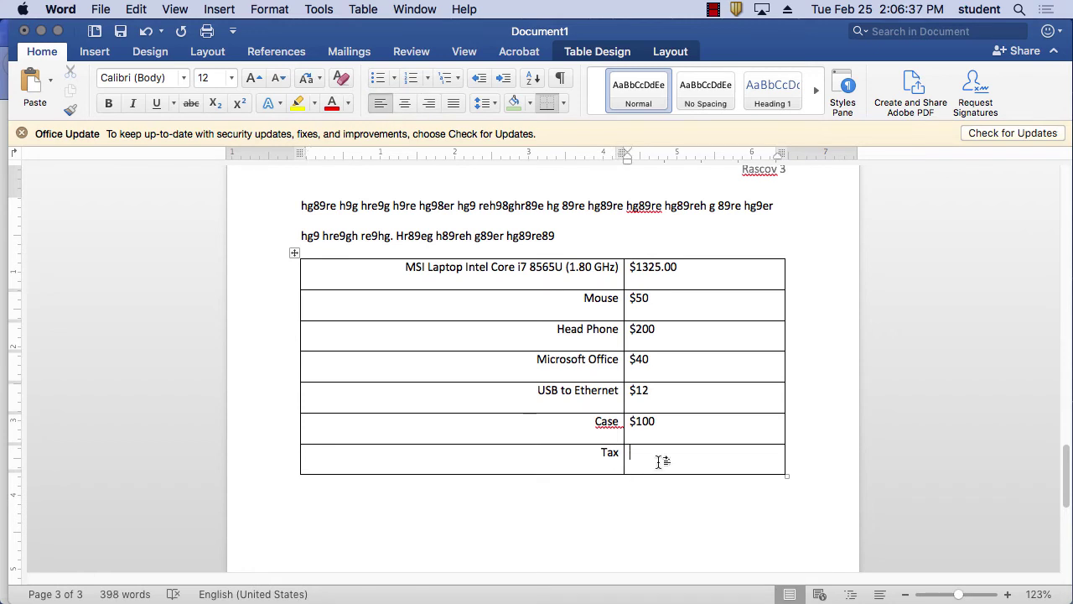
pyautogui.write('$800')
# - Add an eighth row to the price table with the item "Total" and an amount of $2300
pyautogui.click(788, 460)
pyautogui.press('Return')
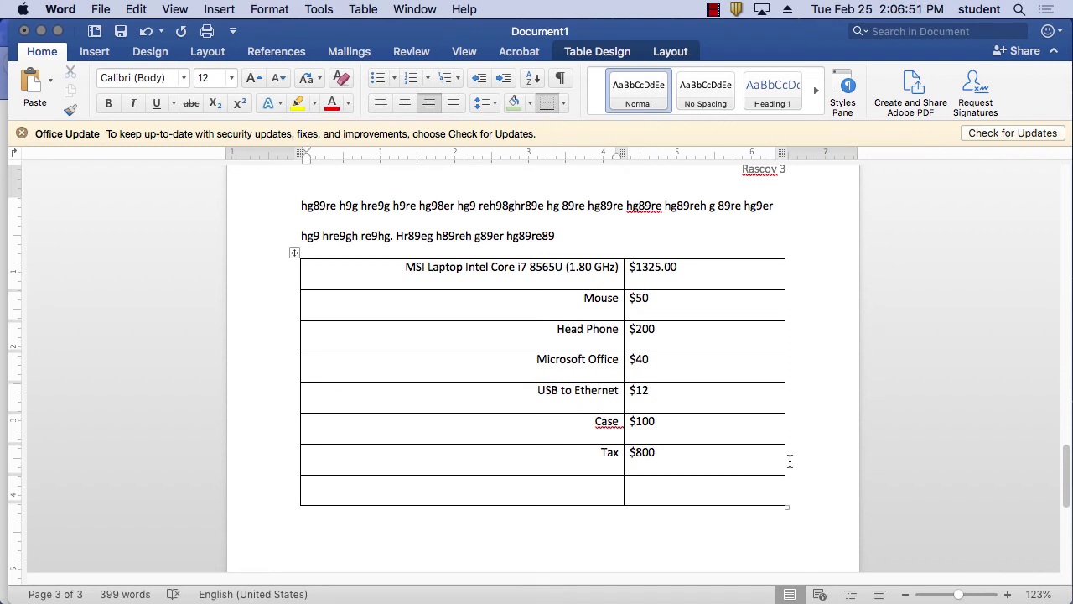
pyautogui.write('Total')
pyautogui.click(705, 482)
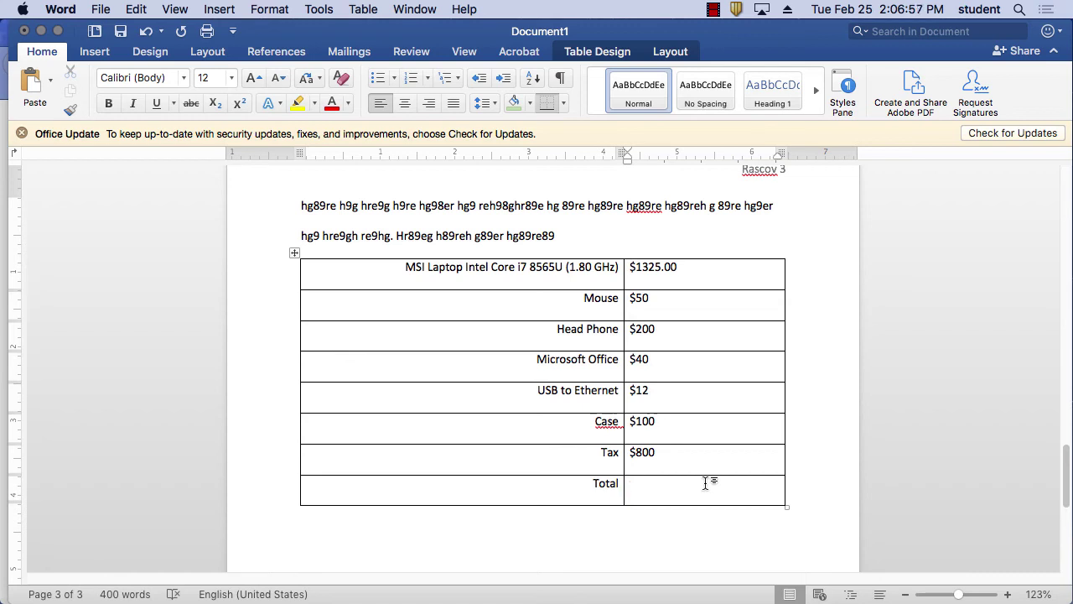
pyautogui.write('$')
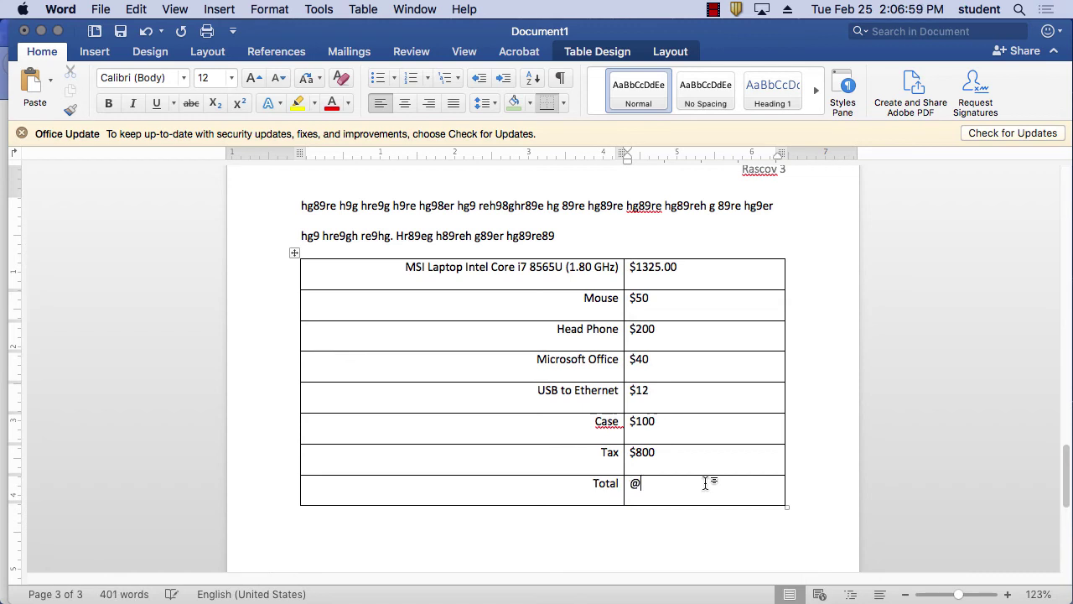
pyautogui.write('2300')
# - Remove all borders from the entire price table
pyautogui.click(294, 253)
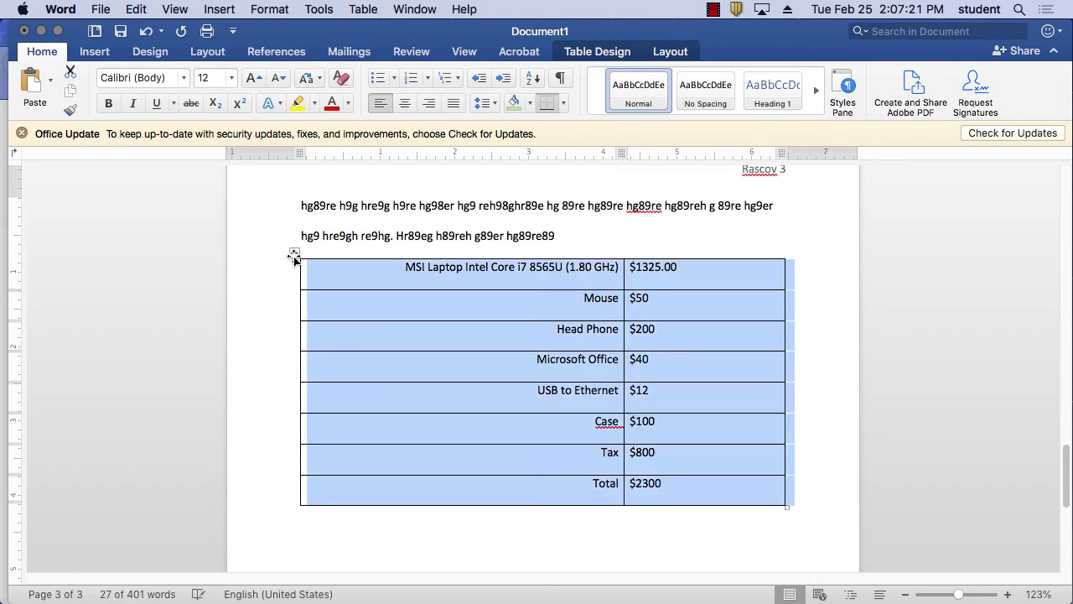
pyautogui.click(604, 49)
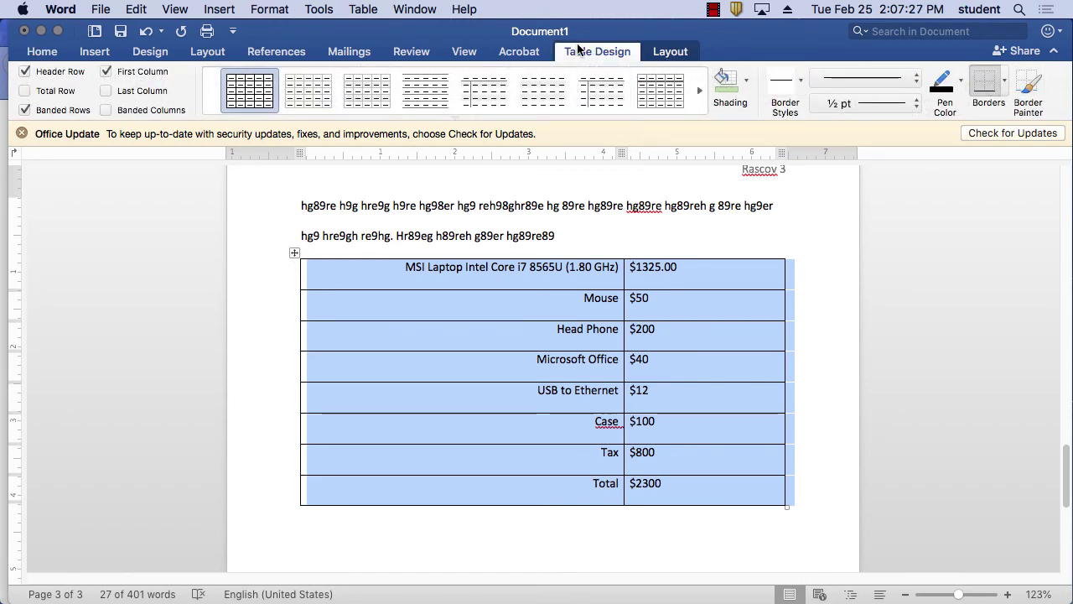
pyautogui.click(1005, 81)
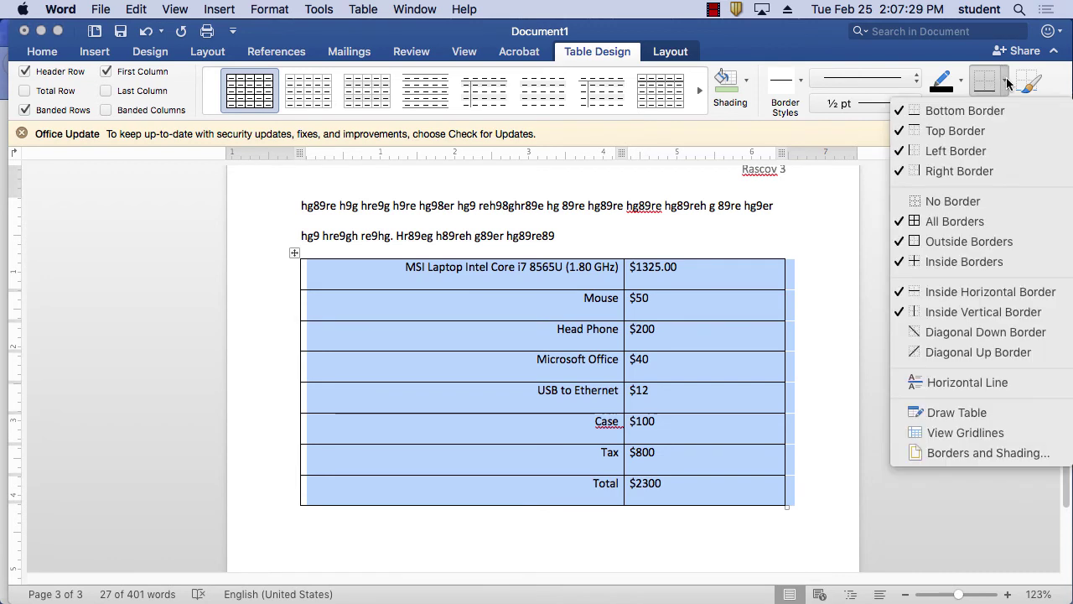
pyautogui.click(982, 204)
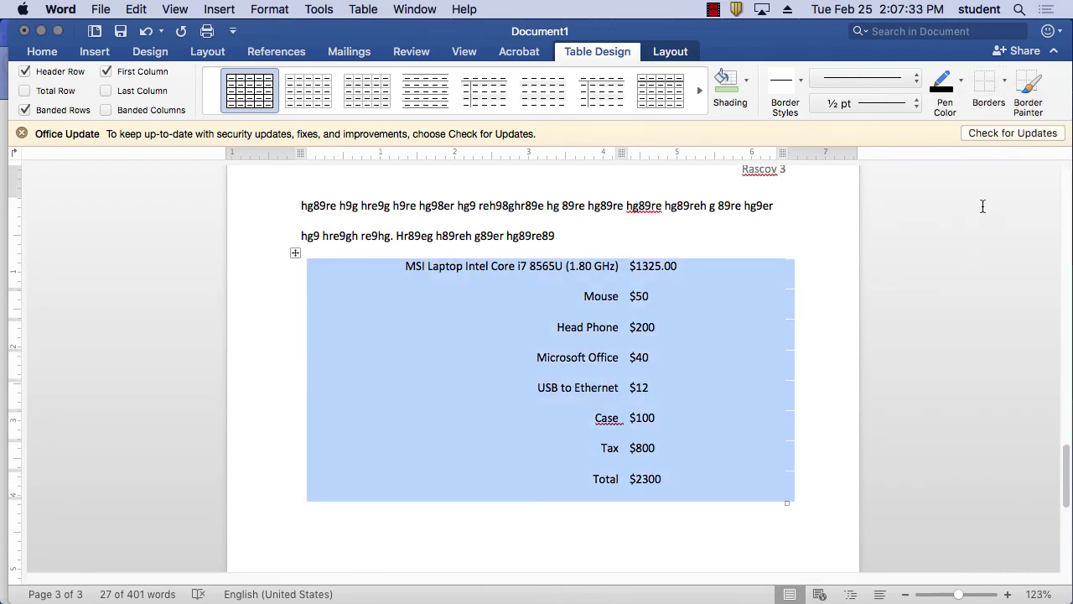
pyautogui.click(823, 473)
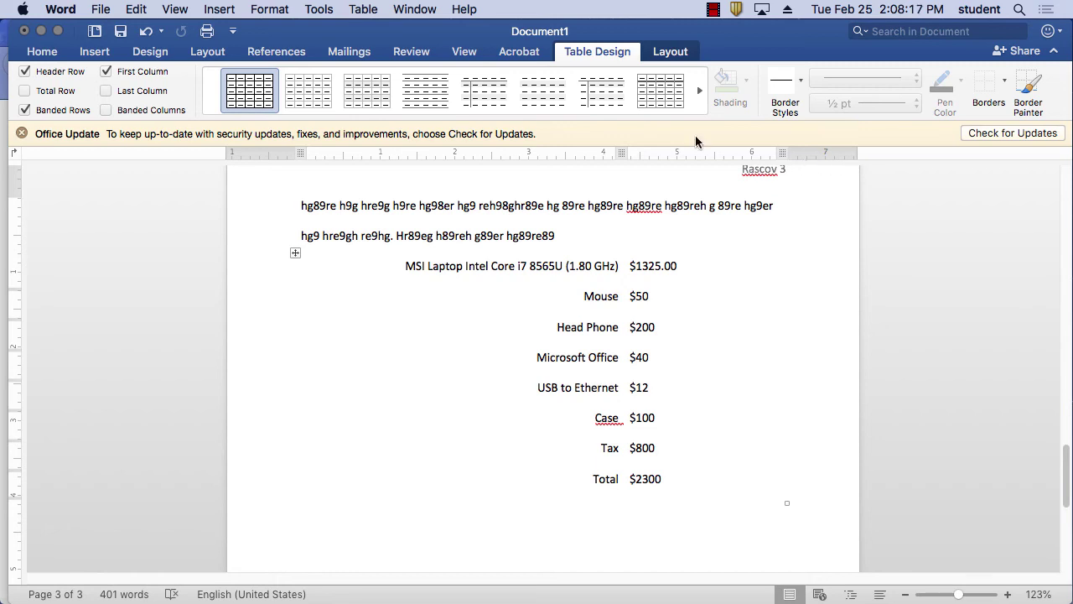
# - Insert a blank page after the price table
pyautogui.click(46, 54)
pyautogui.click(80, 52)
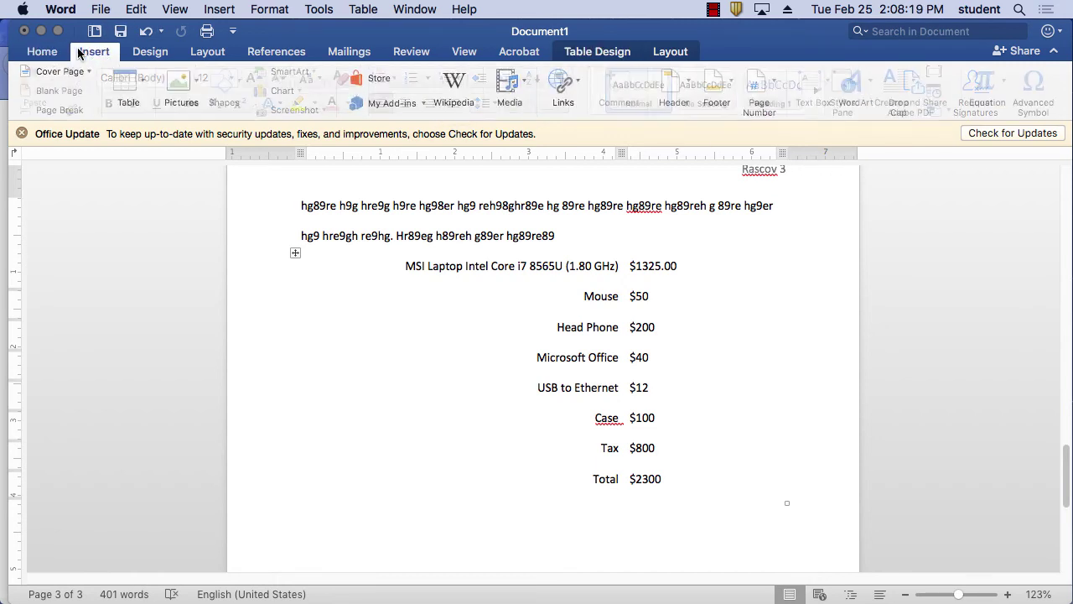
pyautogui.click(33, 53)
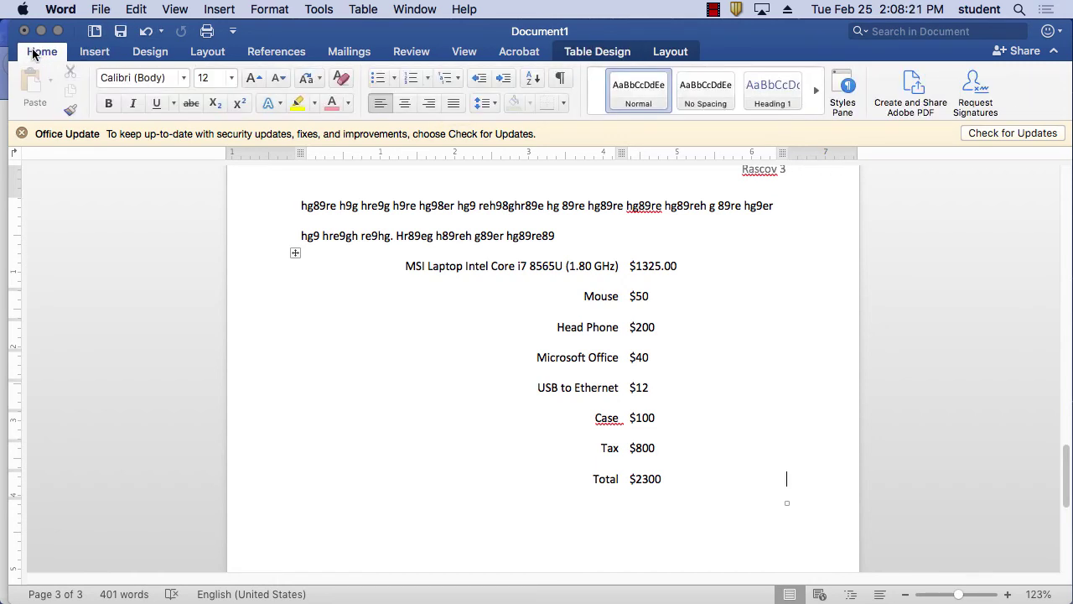
pyautogui.click(76, 52)
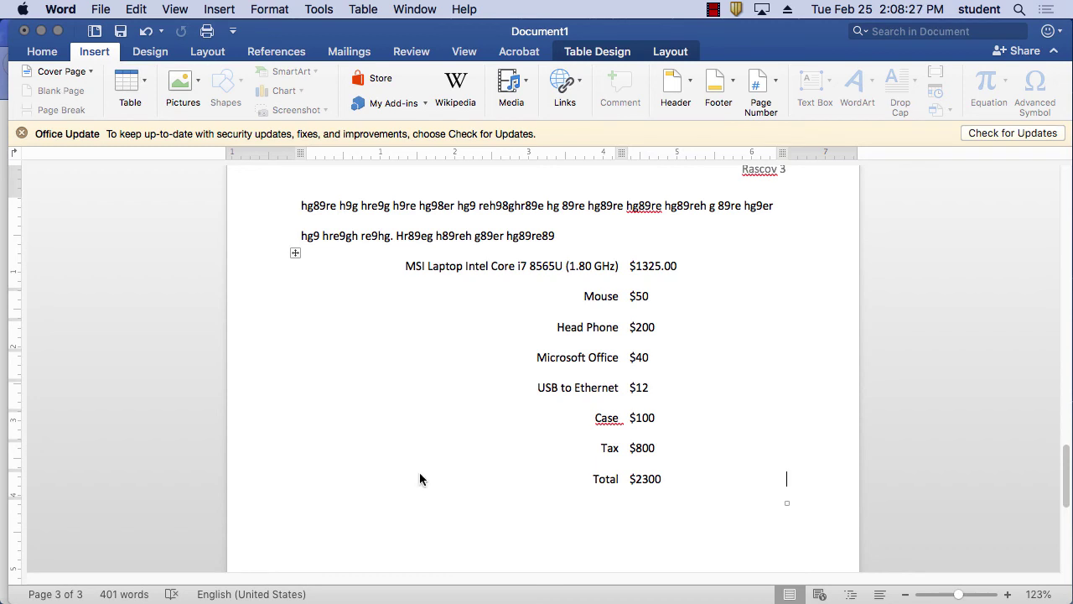
pyautogui.click(814, 535)
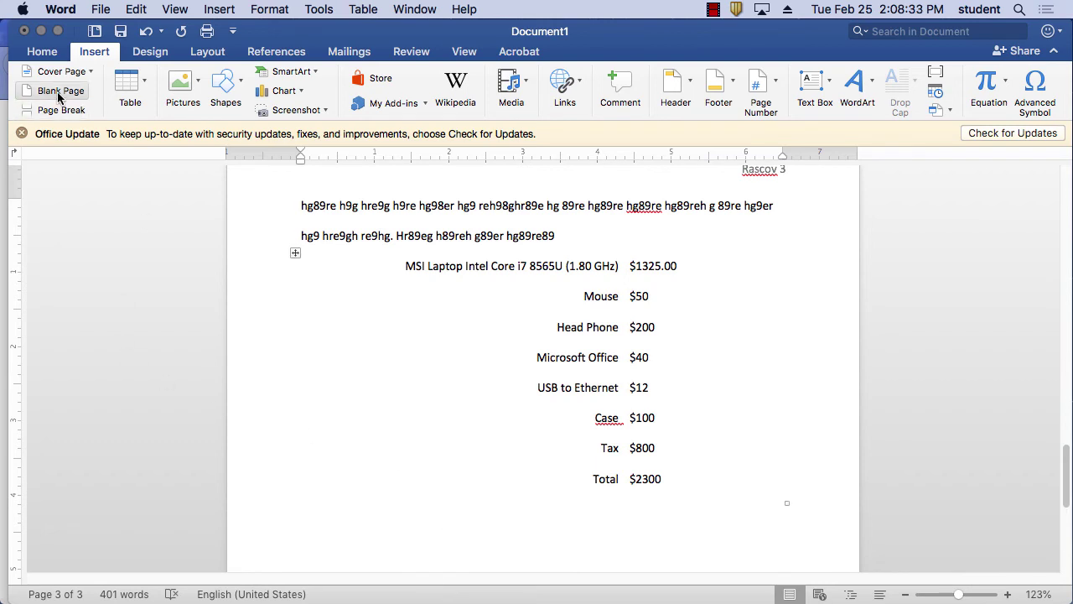
pyautogui.click(59, 91)
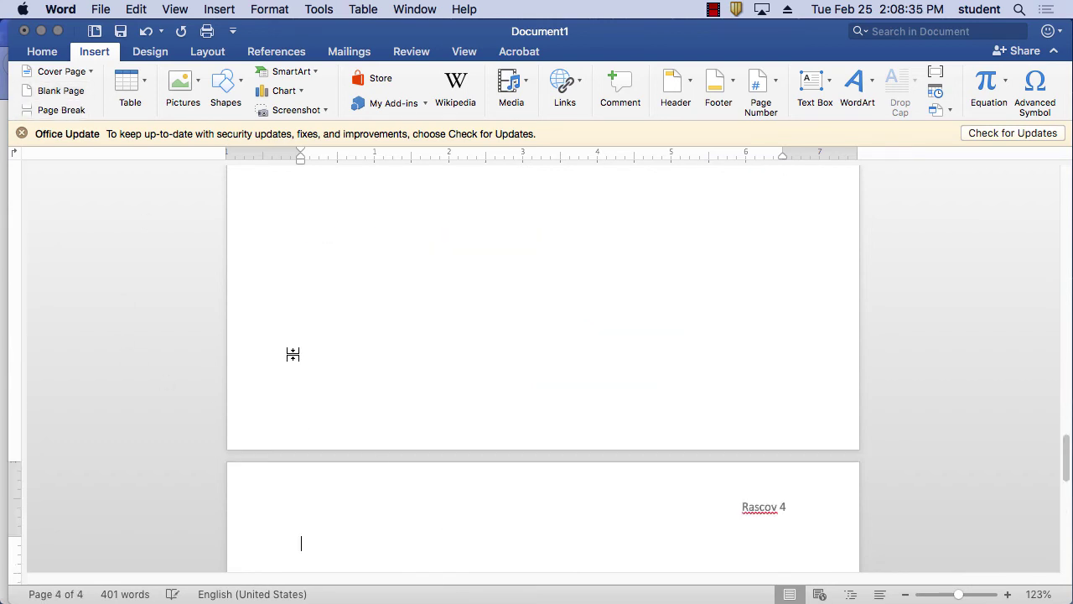
# - Enter the heading "Works Cited" on the new page and start a new line below it
pyautogui.write('W')
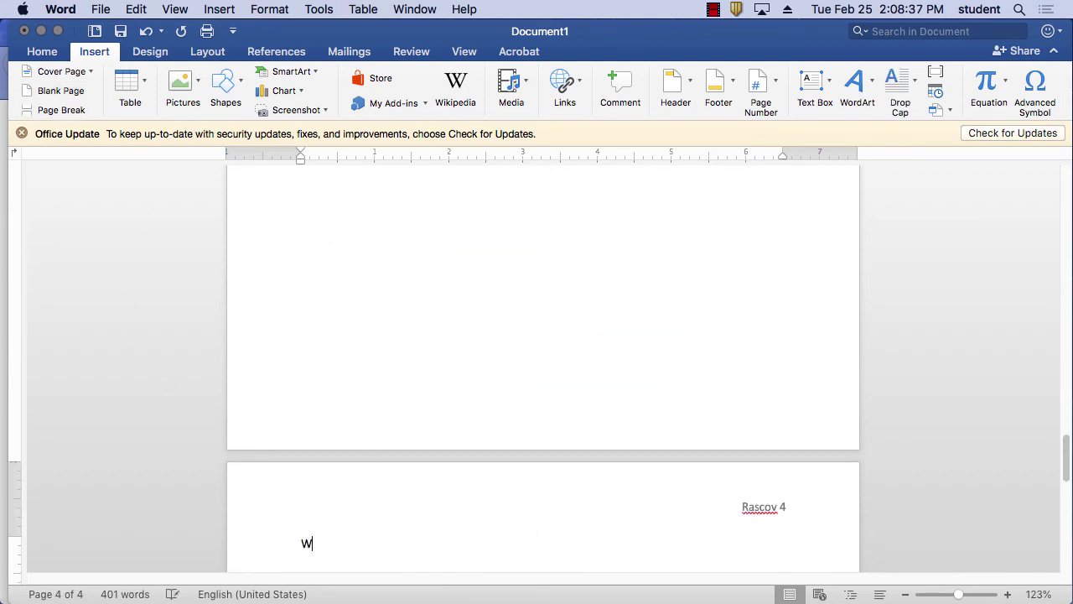
pyautogui.write('orks Cited')
pyautogui.press('Return')
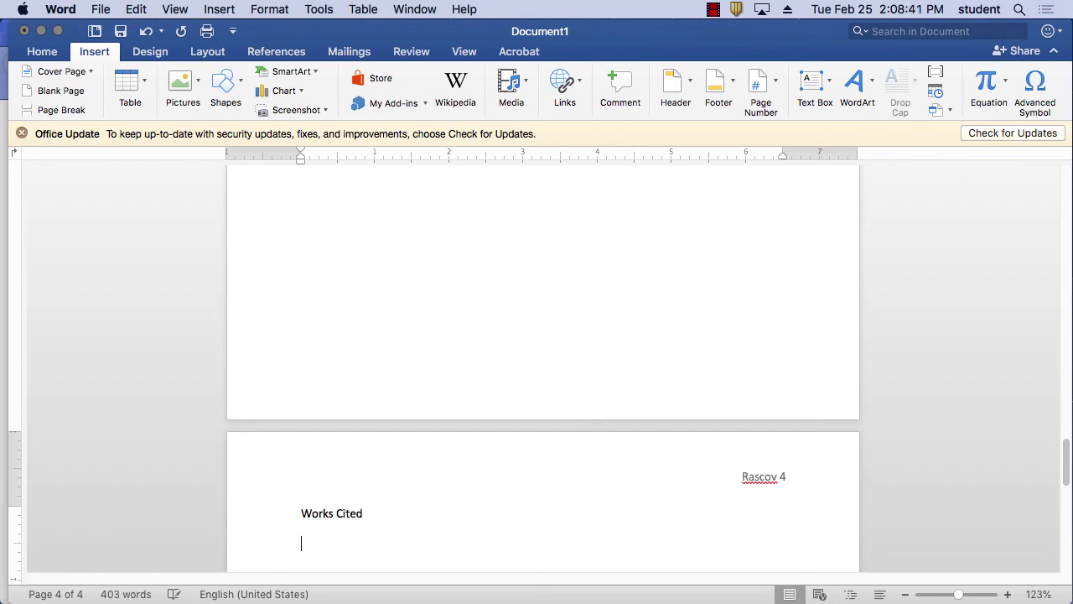
# - Center the "Works Cited" heading and return to the empty line below it
pyautogui.click(366, 513)
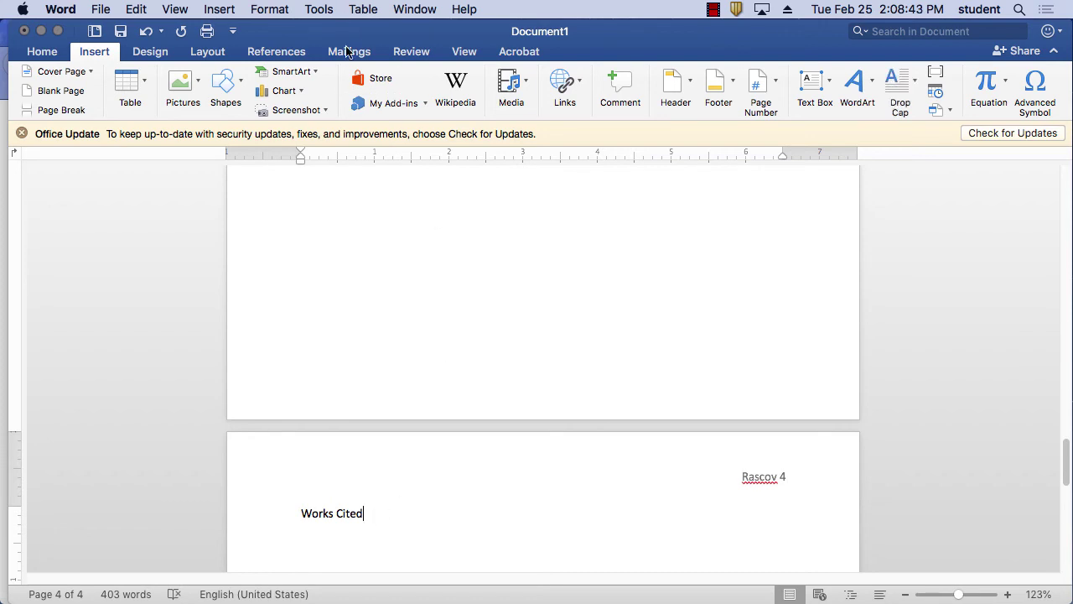
pyautogui.click(50, 51)
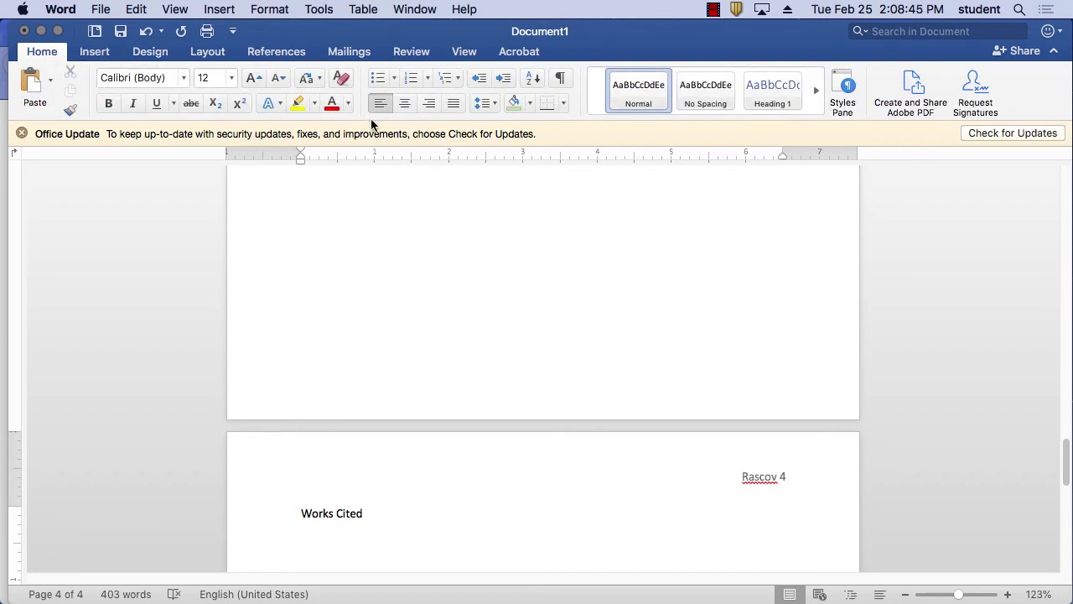
pyautogui.click(404, 103)
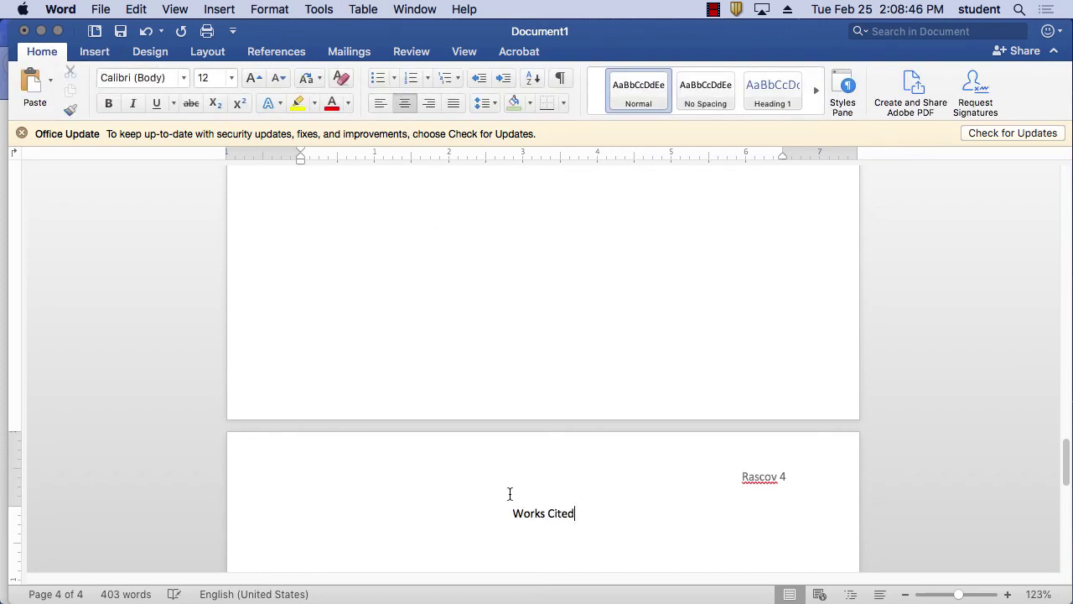
pyautogui.click(300, 543)
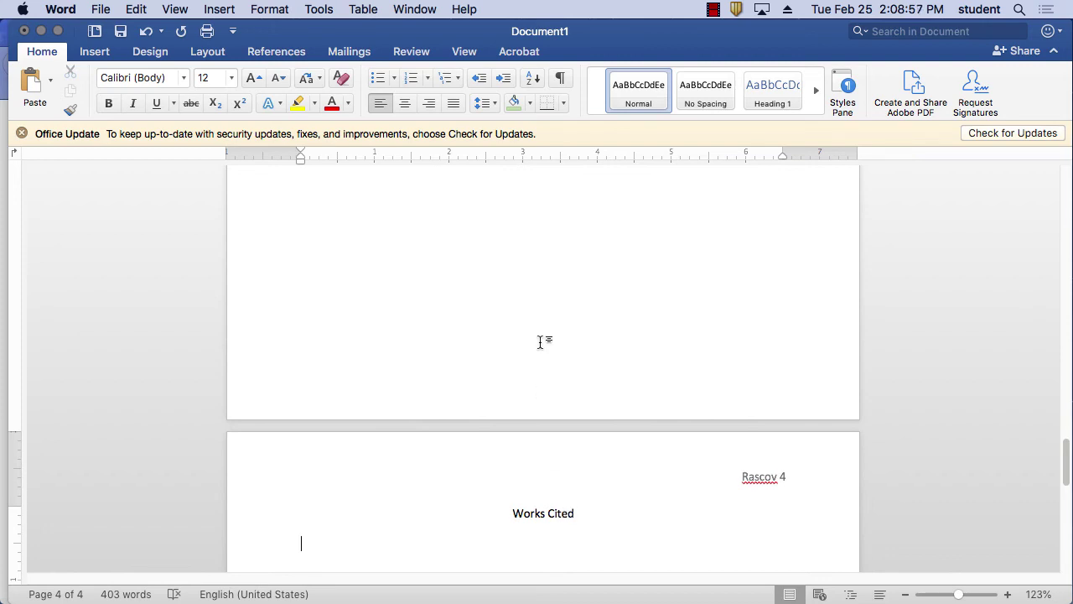
# - Switch to Firefox and select the web address of the Newegg shopping cart page
pyautogui.moveTo(699, 600)
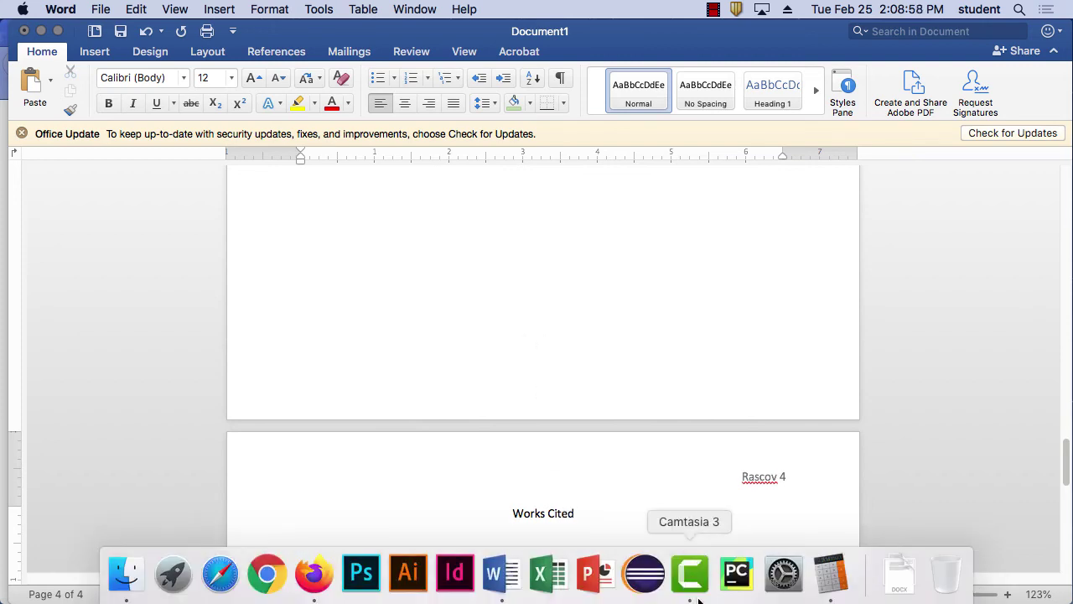
pyautogui.click(314, 573)
pyautogui.scroll(10, 505, 203)
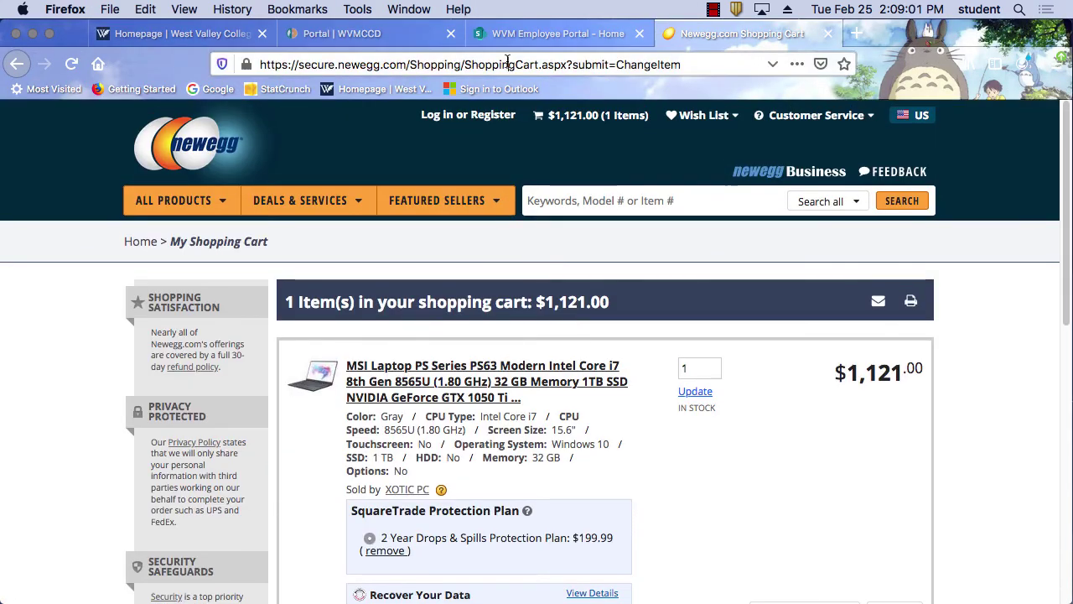
pyautogui.click(507, 62)
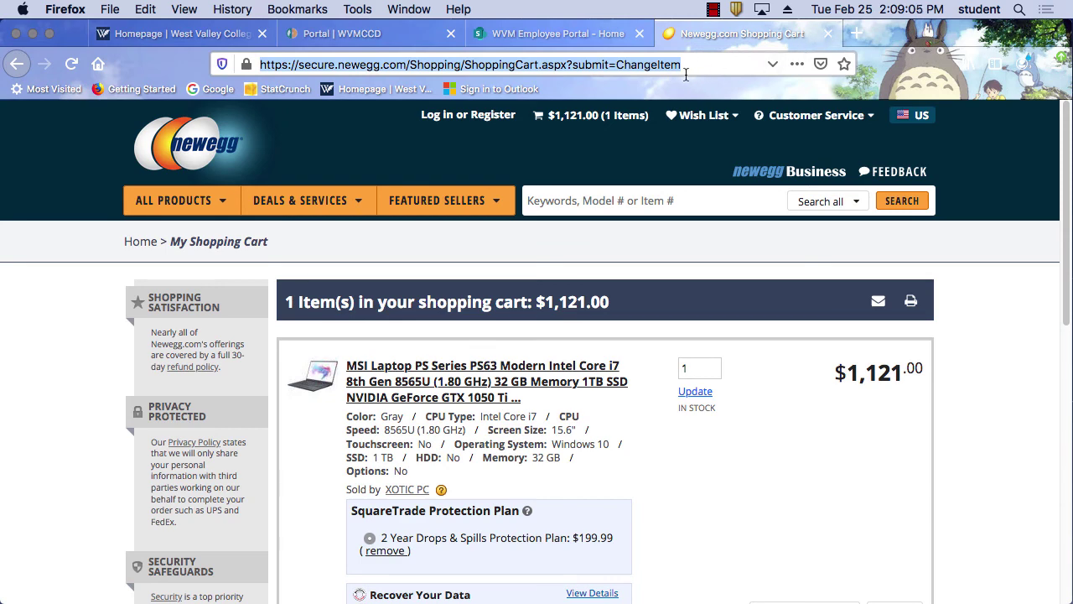
# - Search the web for "easybib" in a new browser tab and open the EasyBib website
pyautogui.click(857, 34)
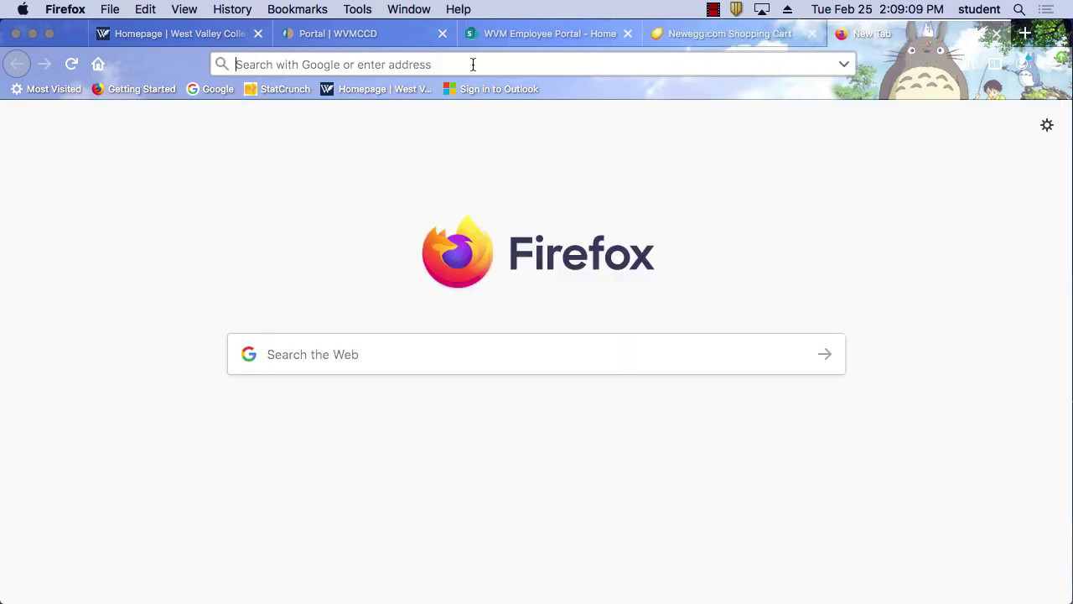
pyautogui.write('easybib')
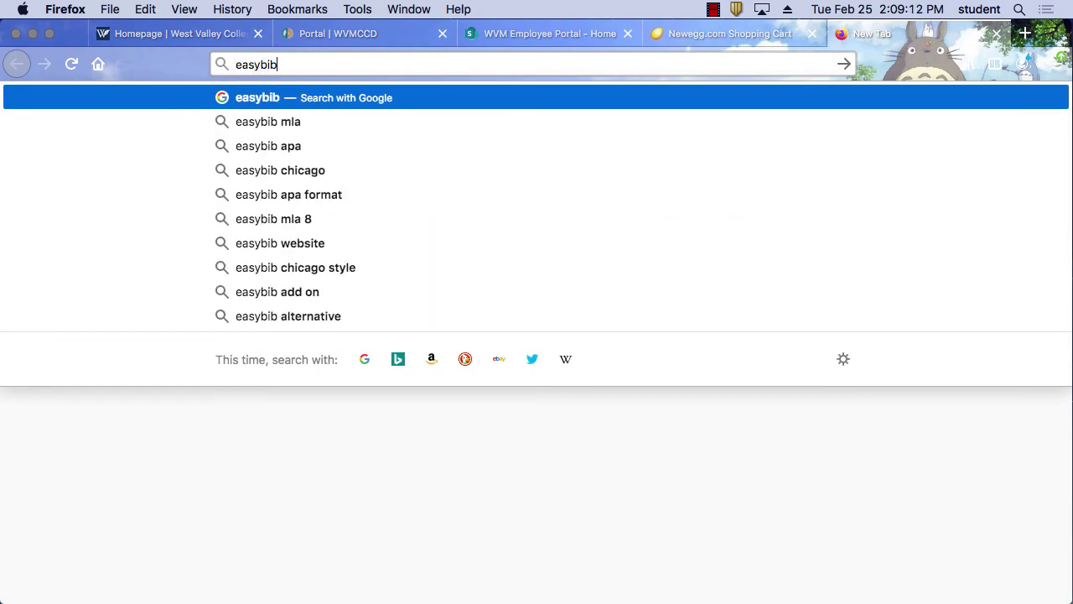
pyautogui.press('Return')
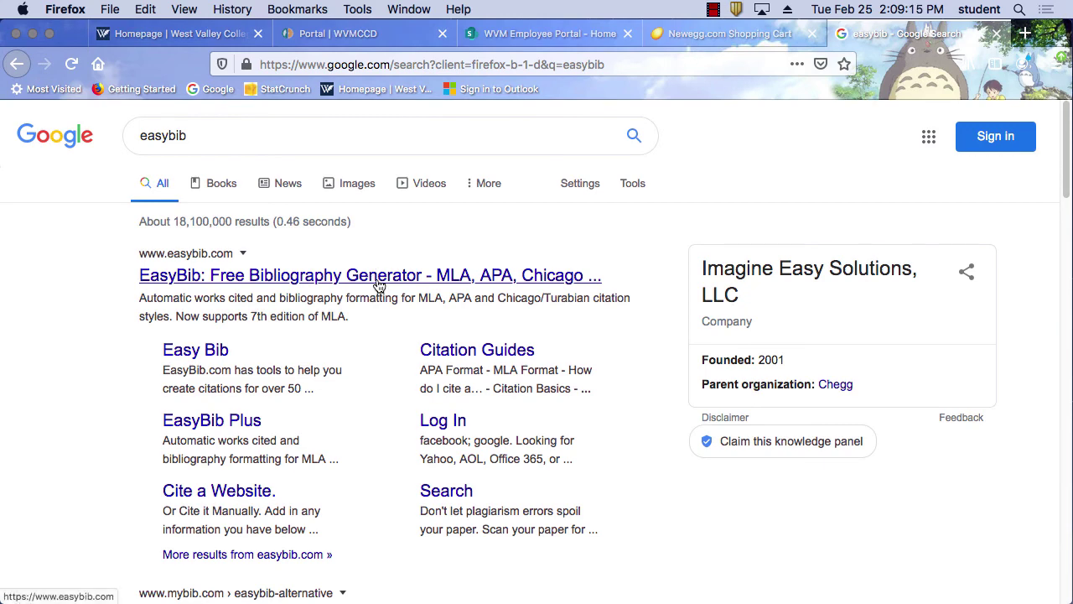
pyautogui.click(375, 276)
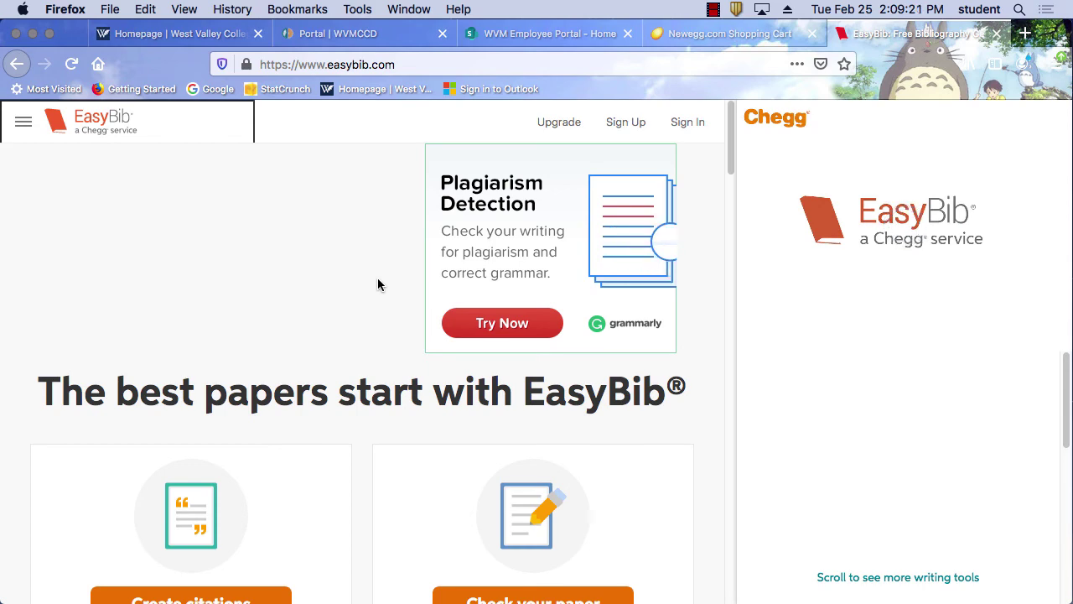
# - Start a new citation in EasyBib with a website as its source type
pyautogui.scroll(-5, 452, 404)
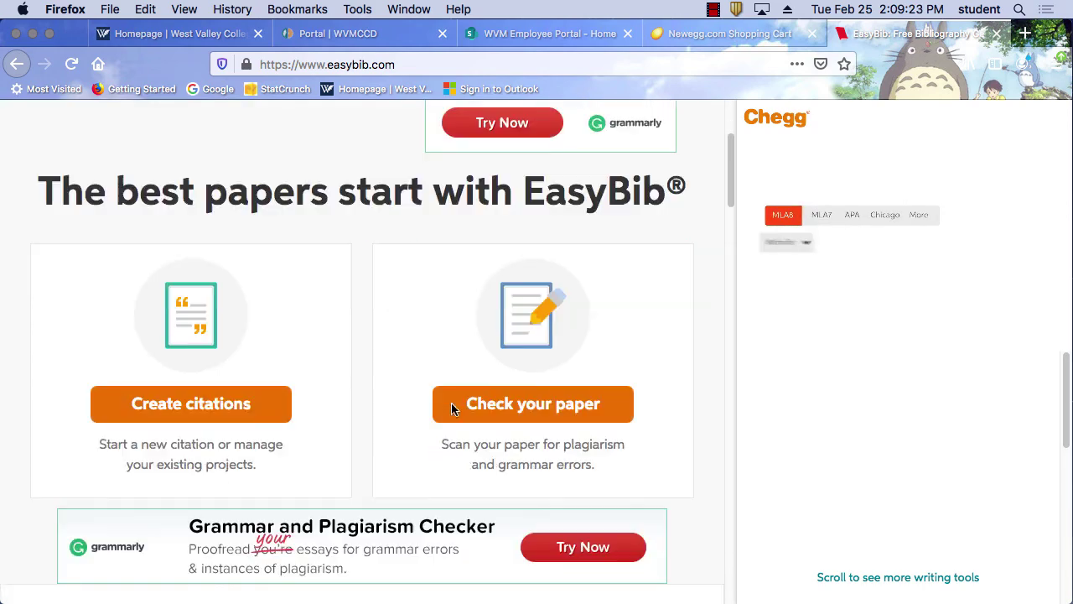
pyautogui.click(204, 407)
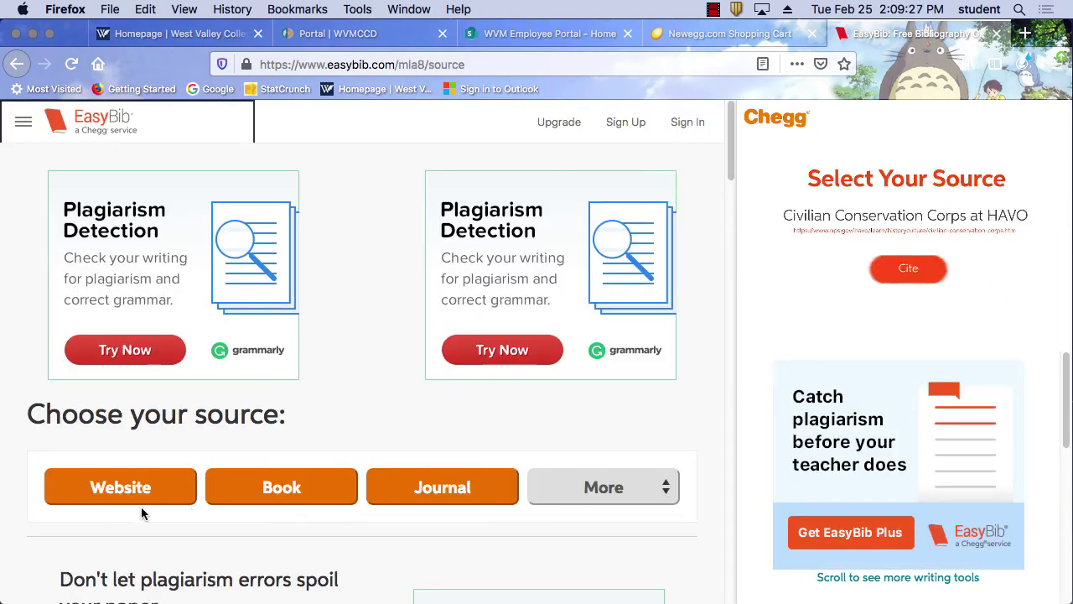
pyautogui.click(156, 492)
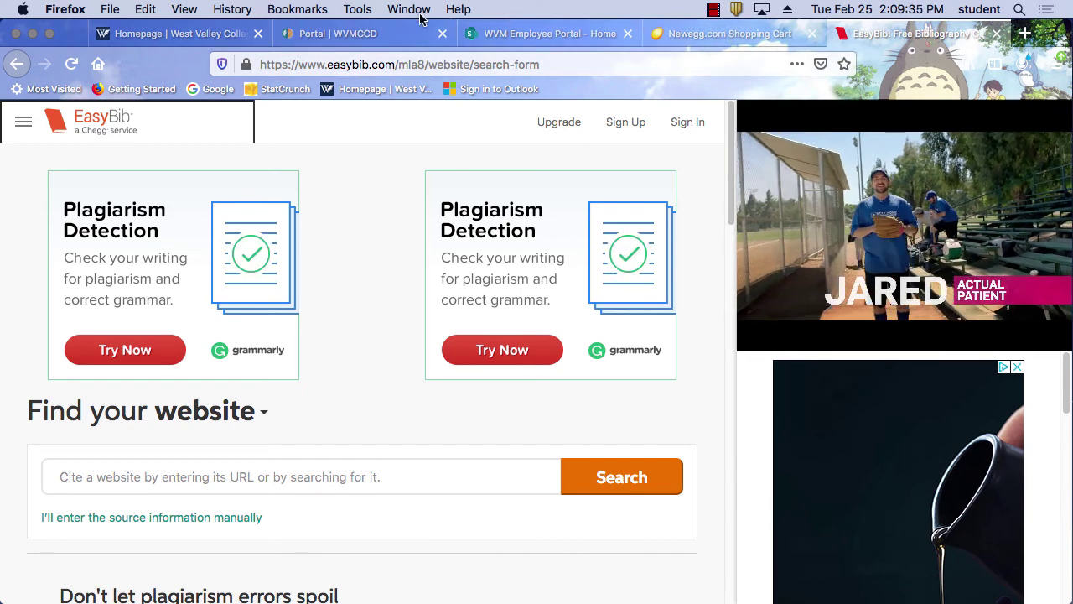
pyautogui.click(407, 9)
pyautogui.click(402, 9)
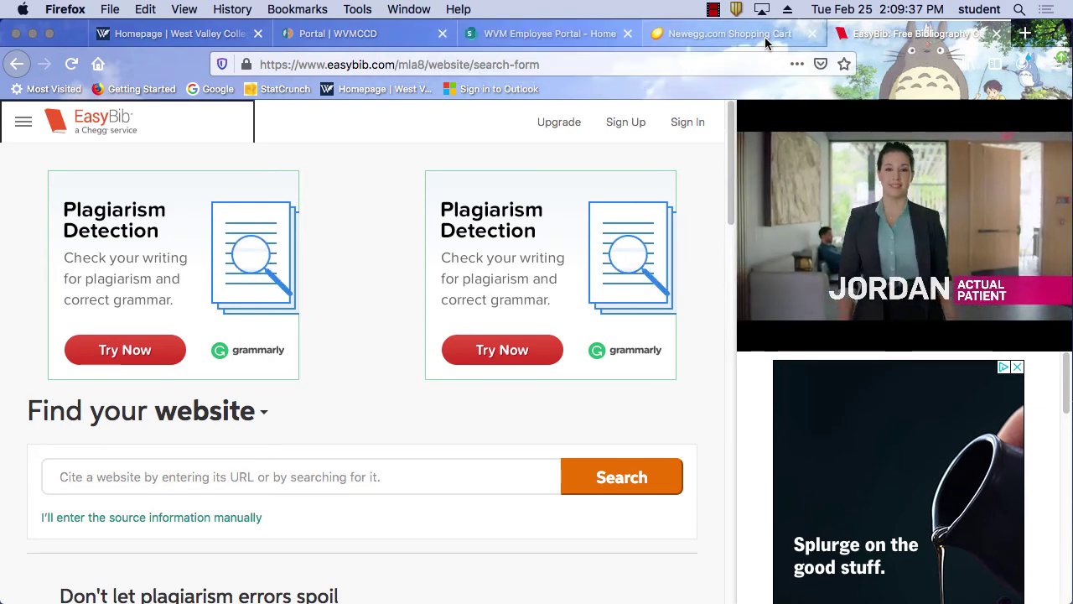
# - Open the MSI laptop's product page from the Newegg shopping cart and copy its web address
pyautogui.click(765, 37)
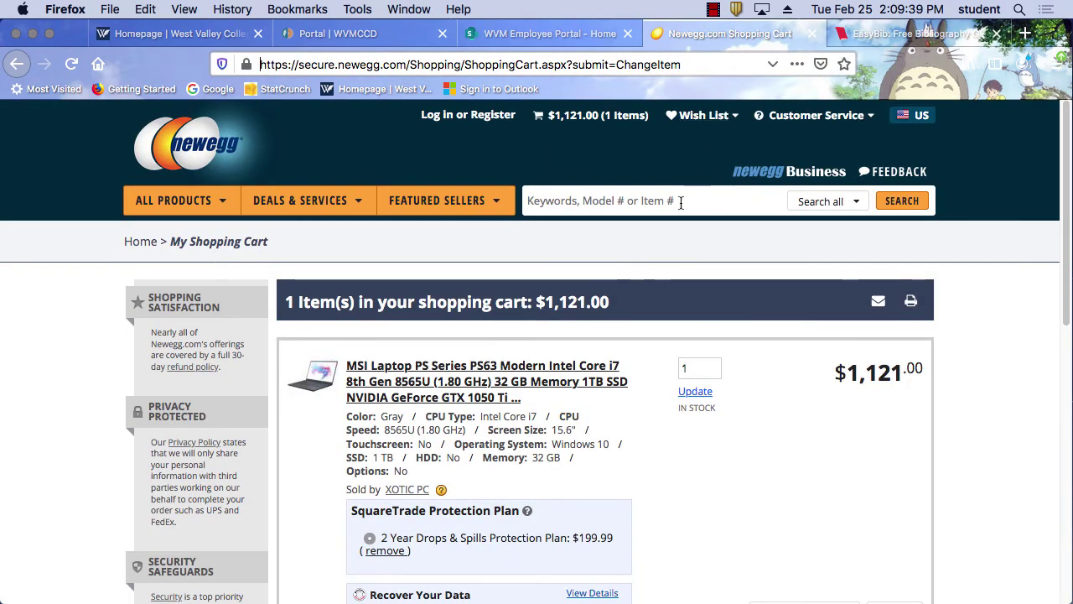
pyautogui.click(554, 382)
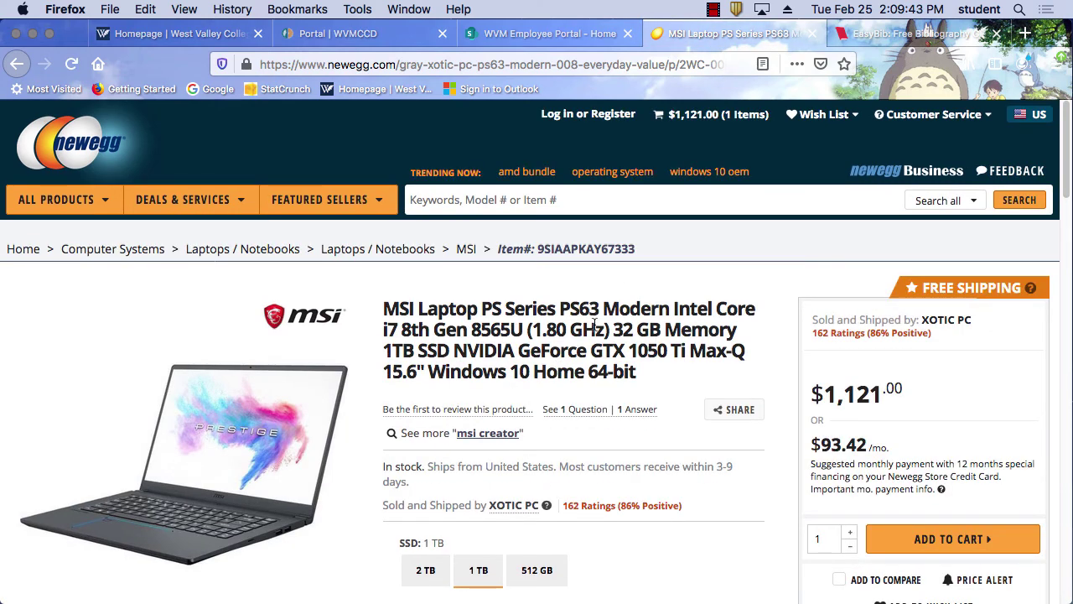
pyautogui.click(526, 64)
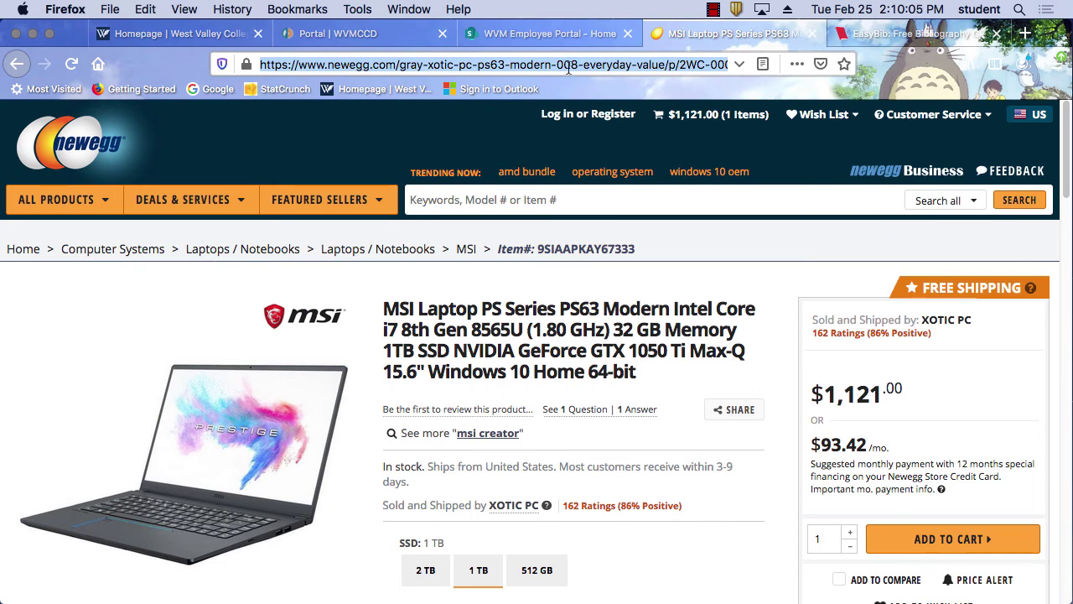
# - Return to EasyBib and search for the website to cite with the copied Newegg product address
pyautogui.click(1006, 37)
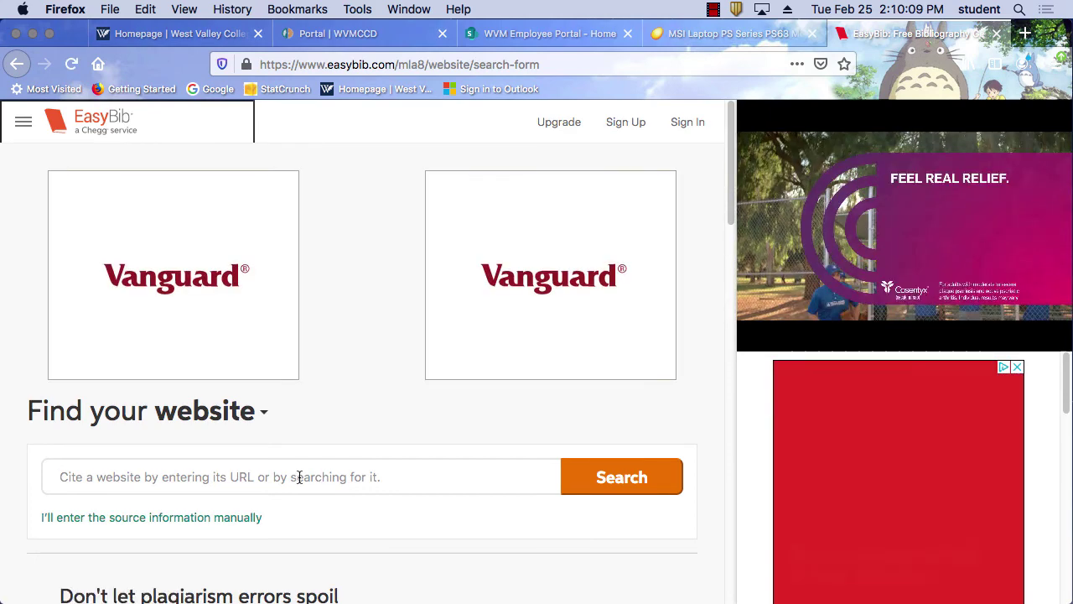
pyautogui.press('cmd+v')
pyautogui.click(621, 477)
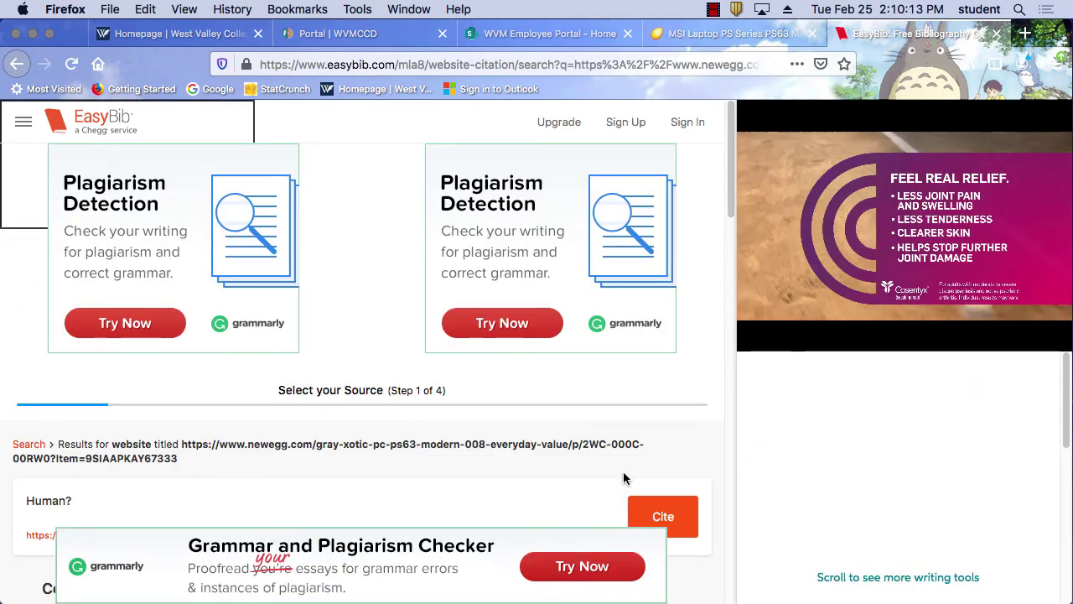
# - Cite the website result for the Newegg address and accept the information EasyBib found for it
pyautogui.click(670, 513)
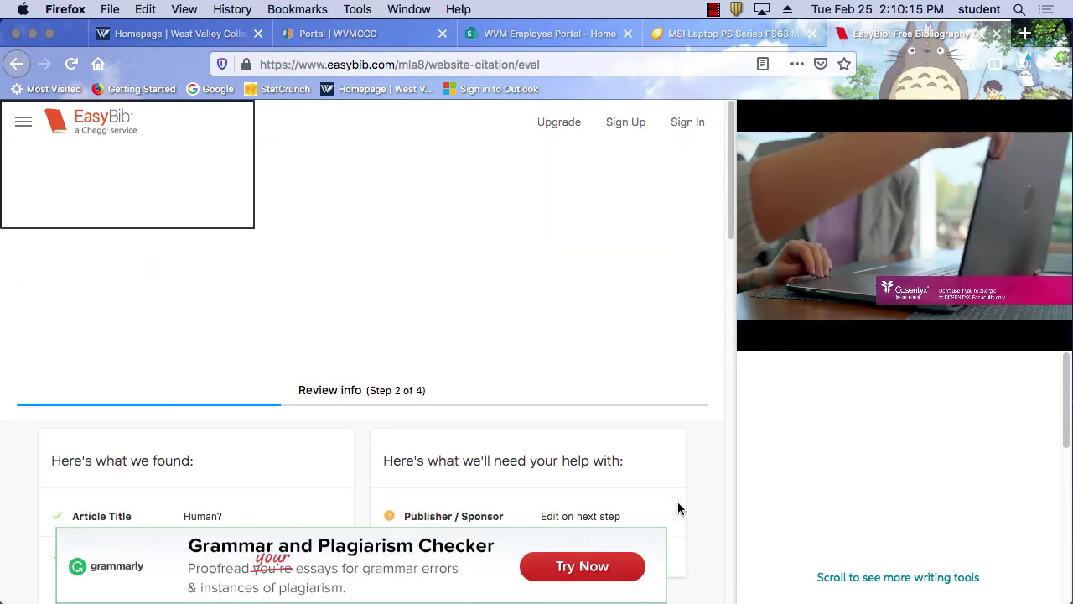
pyautogui.scroll(-5, 650, 457)
pyautogui.scroll(1, 649, 455)
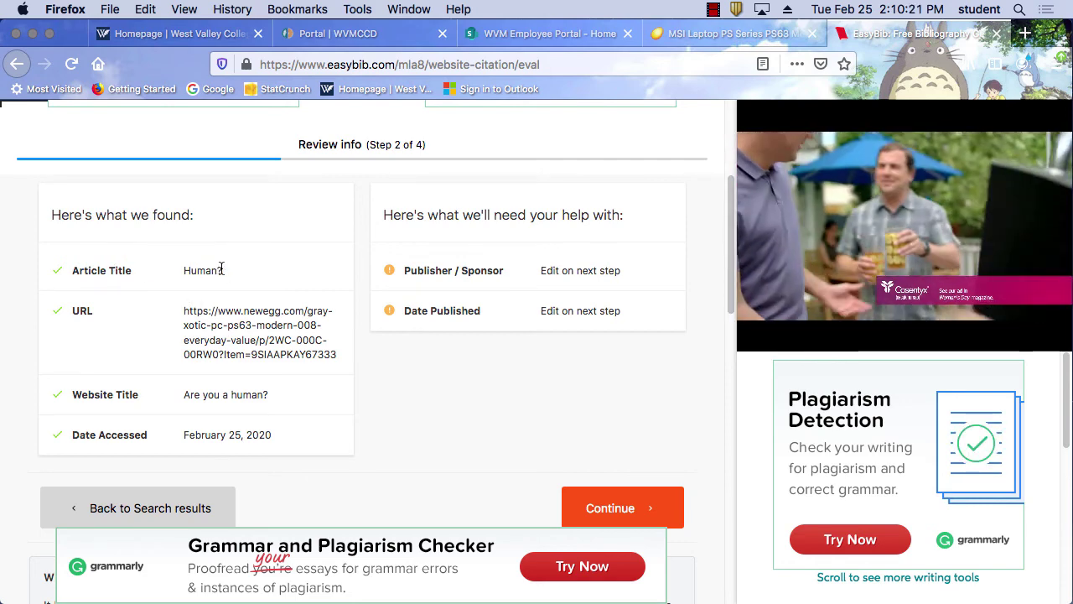
pyautogui.scroll(-1, 397, 379)
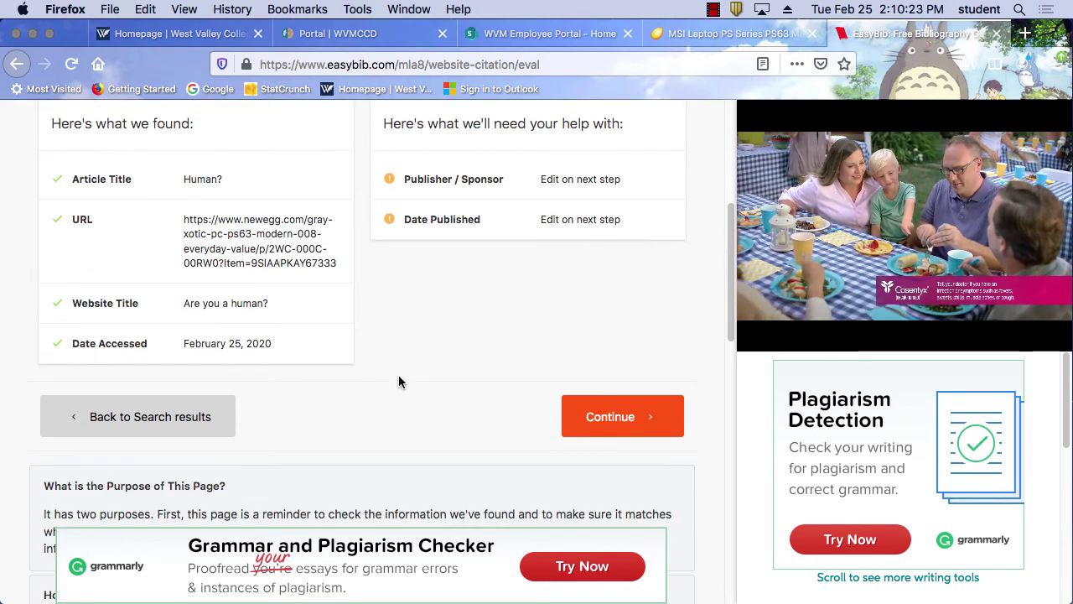
pyautogui.click(625, 396)
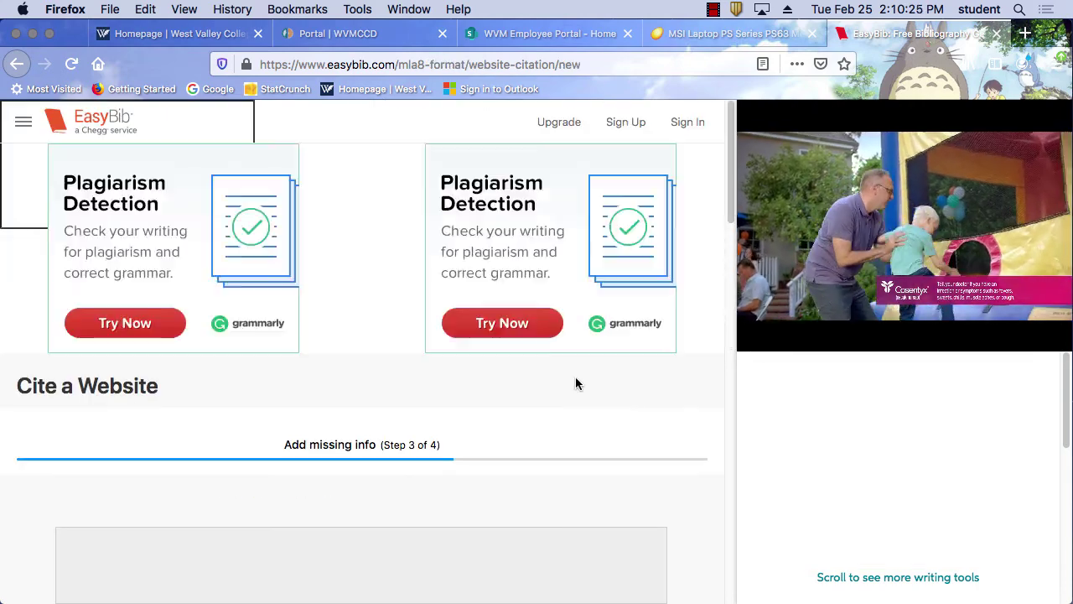
# - Complete the website citation without filling in the missing author, publisher or publication date
pyautogui.scroll(-2, 629, 419)
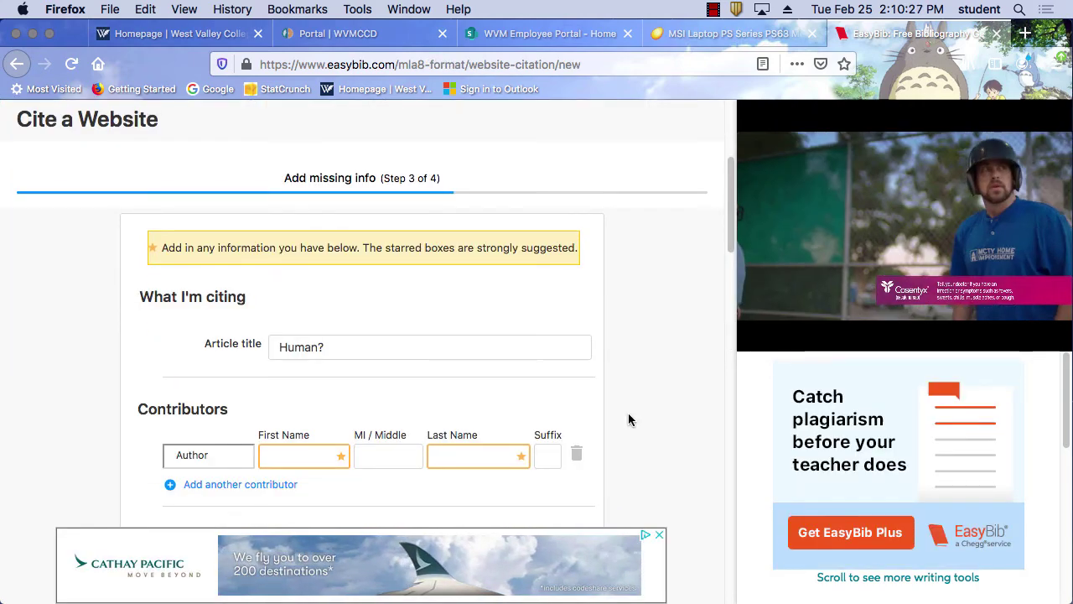
pyautogui.scroll(-3, 628, 412)
pyautogui.scroll(-6, 627, 410)
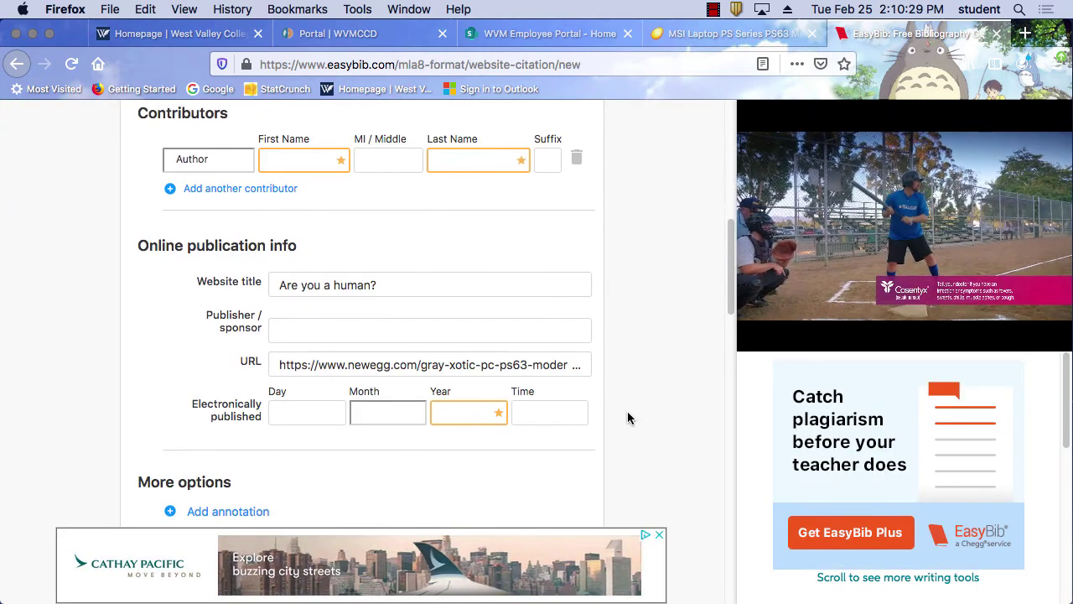
pyautogui.click(546, 368)
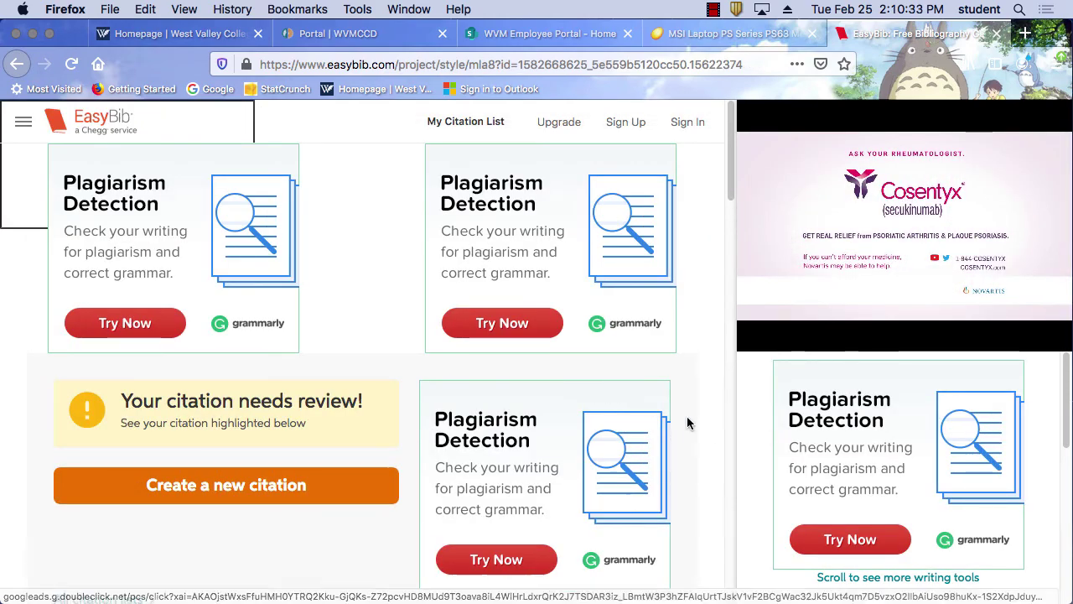
# - Try to copy the in-text citation of the Newegg entry in the citation list
pyautogui.scroll(-4, 677, 426)
pyautogui.scroll(-5, 677, 426)
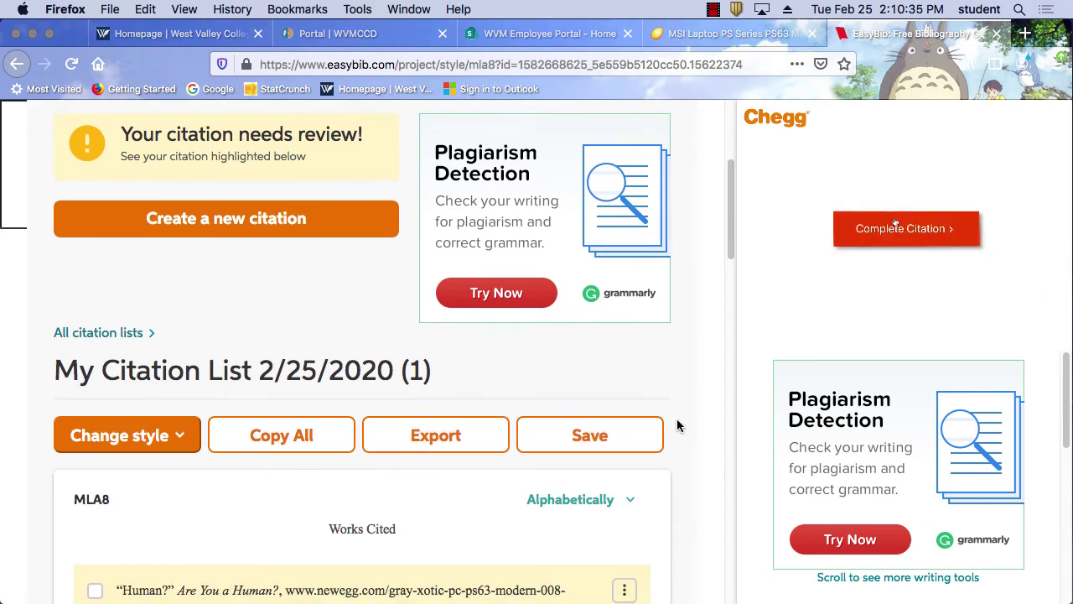
pyautogui.scroll(-2, 677, 425)
pyautogui.moveTo(515, 348)
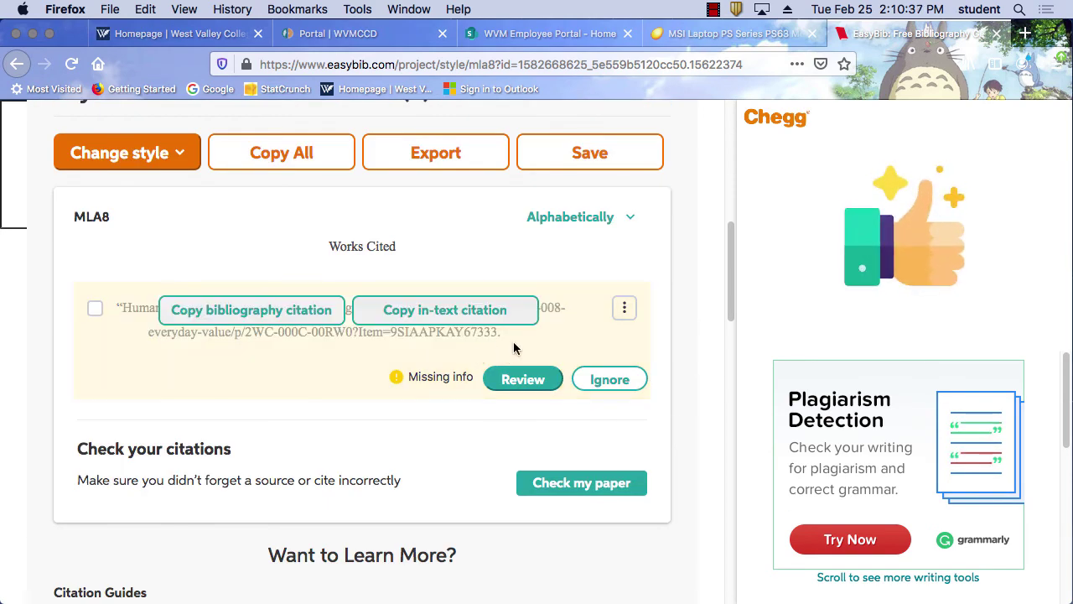
pyautogui.click(453, 312)
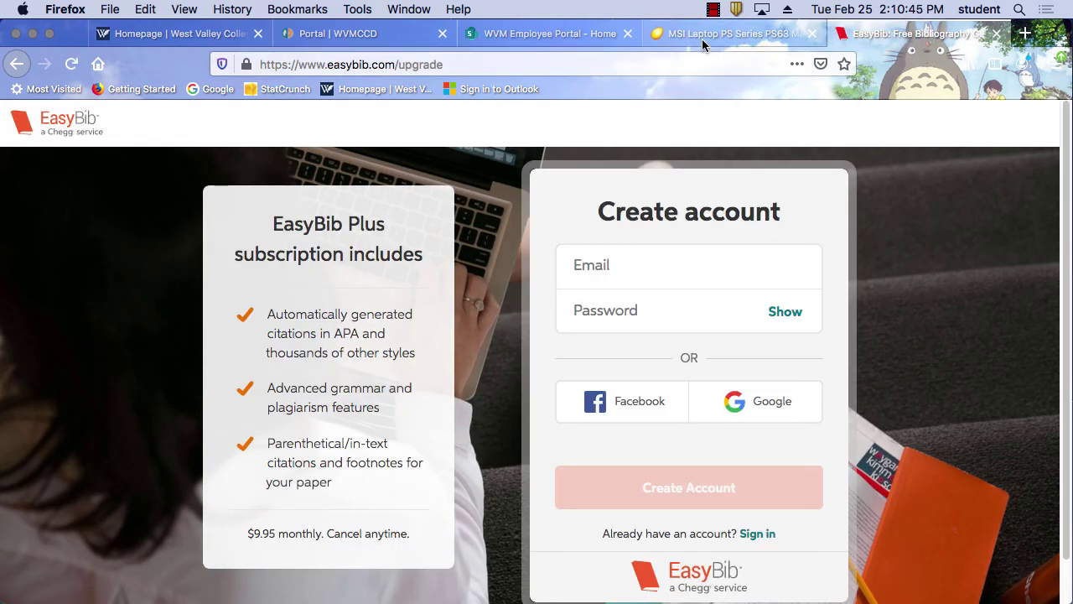
# - Switch to Word, paste the copied Newegg address under the Works Cited heading and delete it again
pyautogui.moveTo(593, 591)
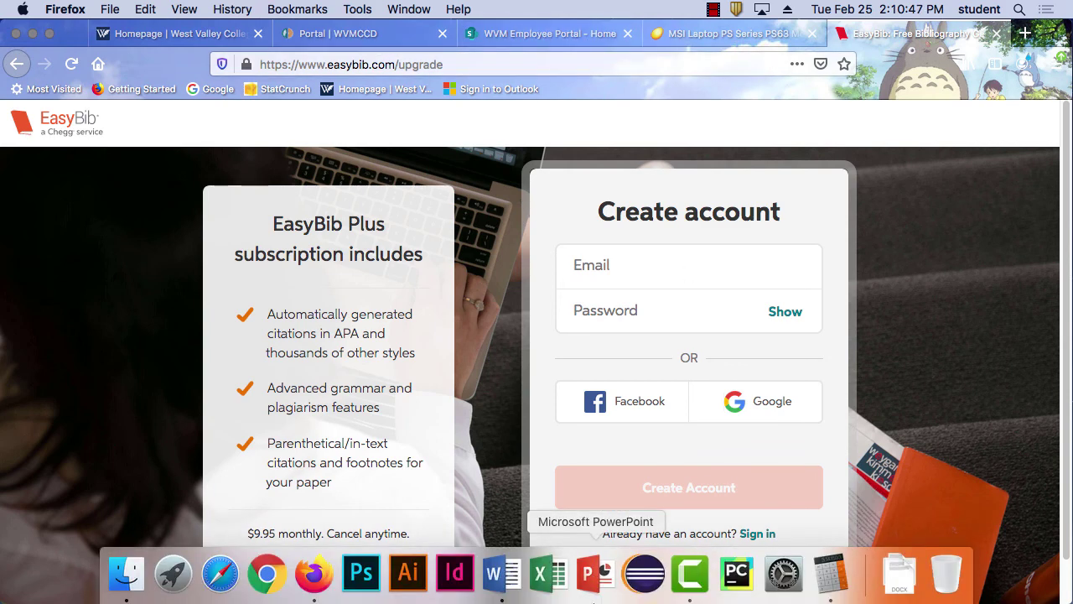
pyautogui.click(503, 575)
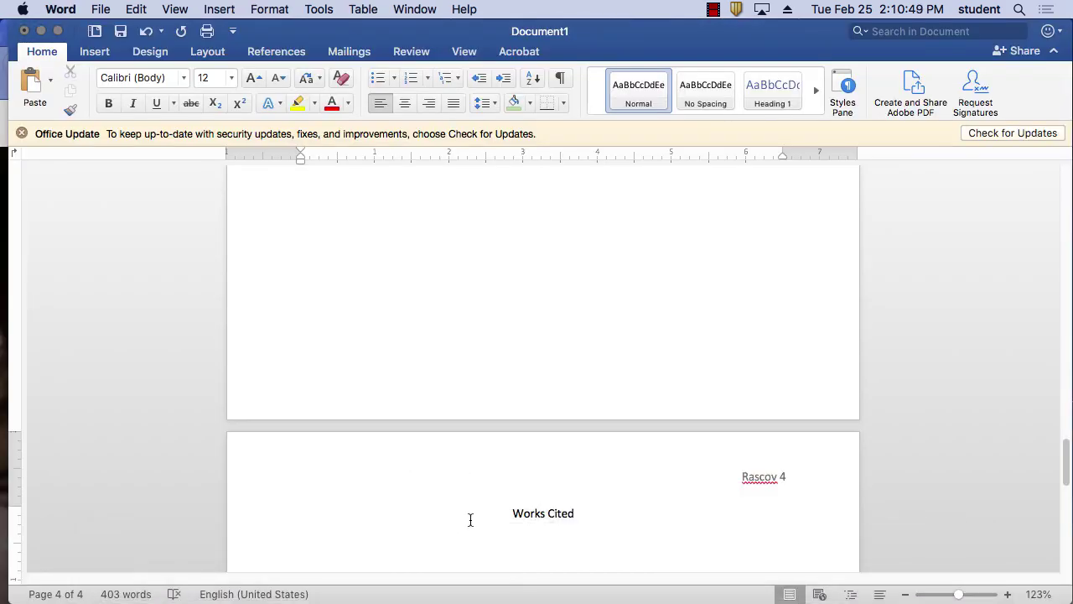
pyautogui.write('https://www.newegg.com/gray-xotic-pc-ps63-modern-008-everyday-value/p/2WC-000C-00RW0?Item=9SIAAPKAY67333')
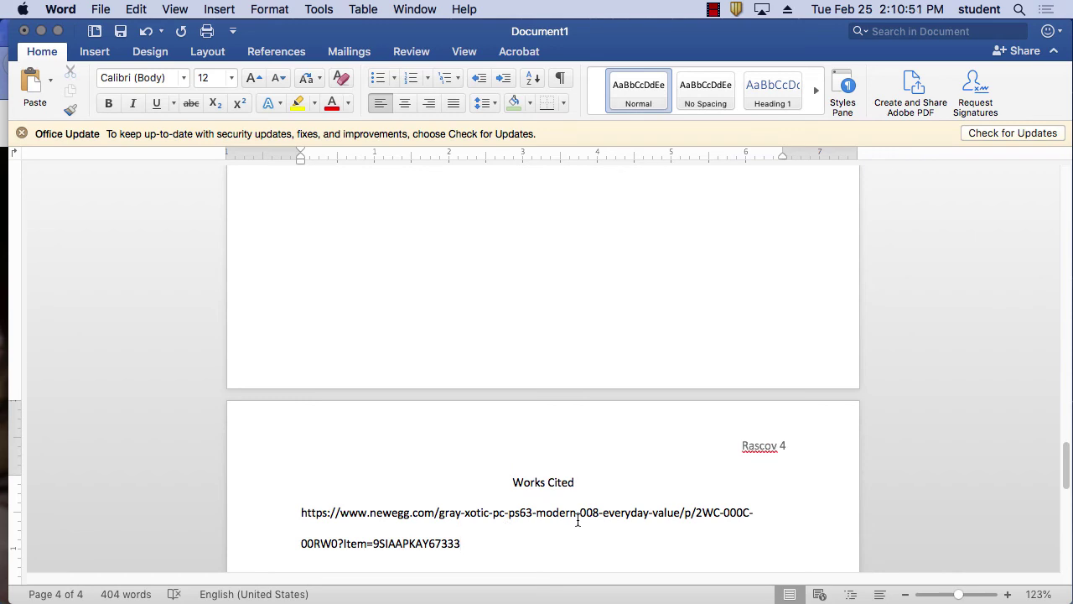
pyautogui.press('Return')
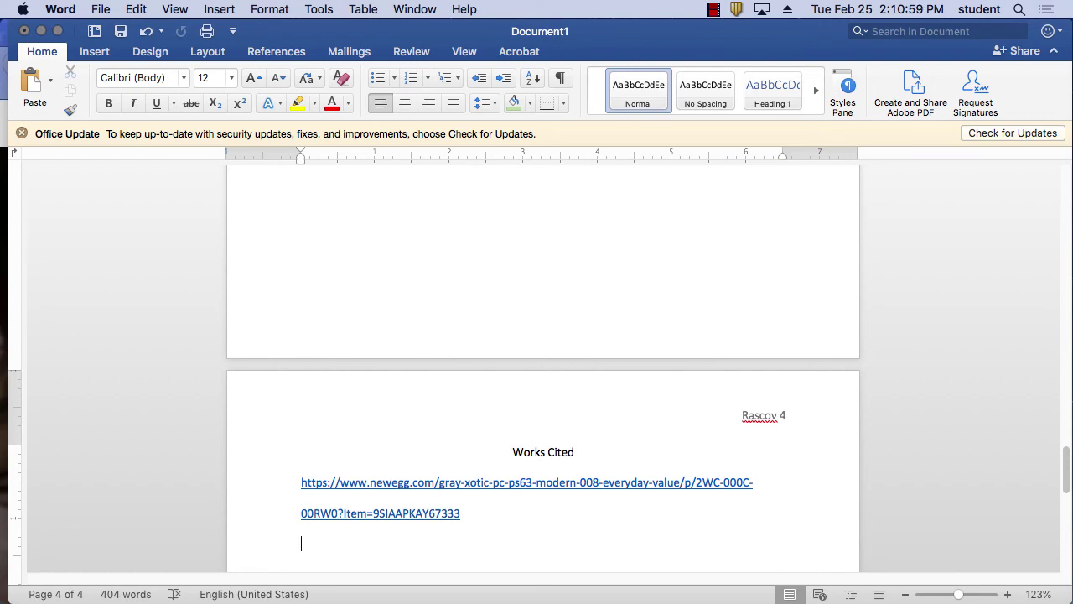
pyautogui.moveTo(470, 521); pyautogui.dragTo(278, 479)
pyautogui.press('BackSpace')
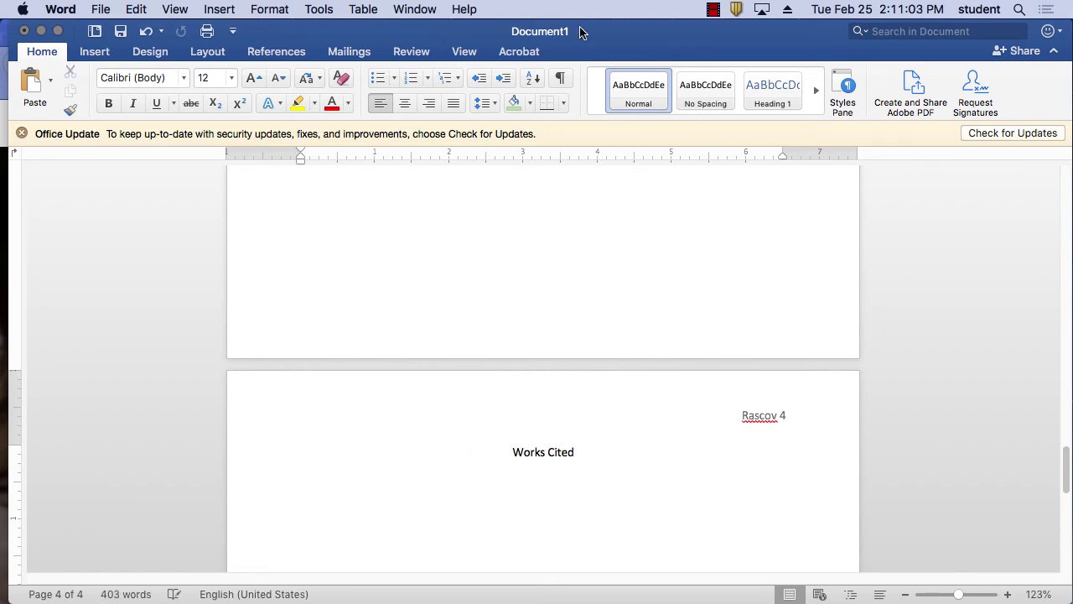
# - Switch to Firefox, go back to the EasyBib citation list and copy the Newegg entry's citation
pyautogui.moveTo(642, 586)
pyautogui.click(318, 578)
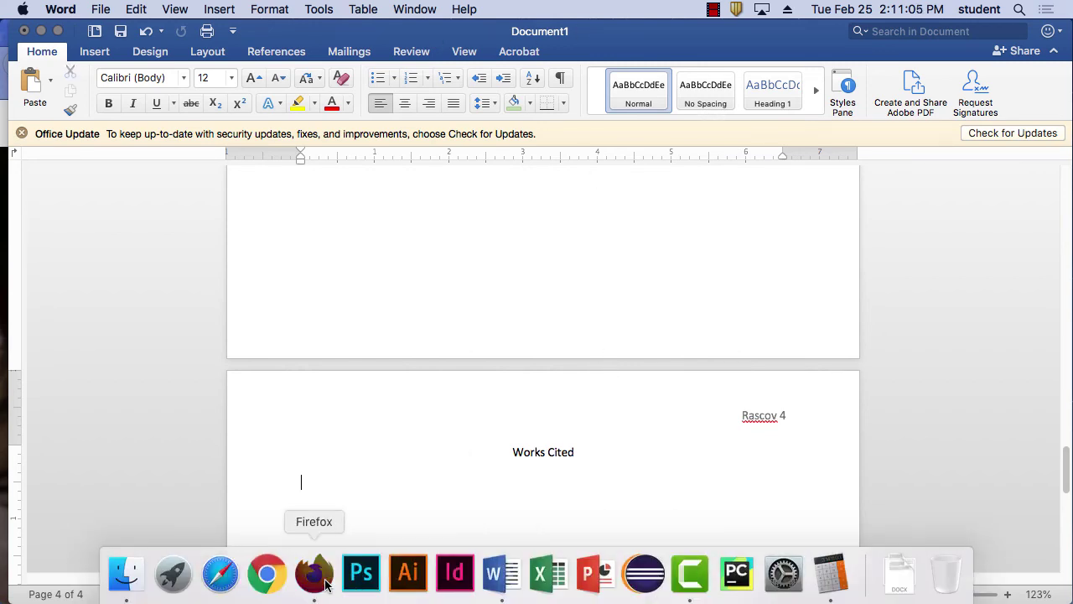
pyautogui.click(14, 65)
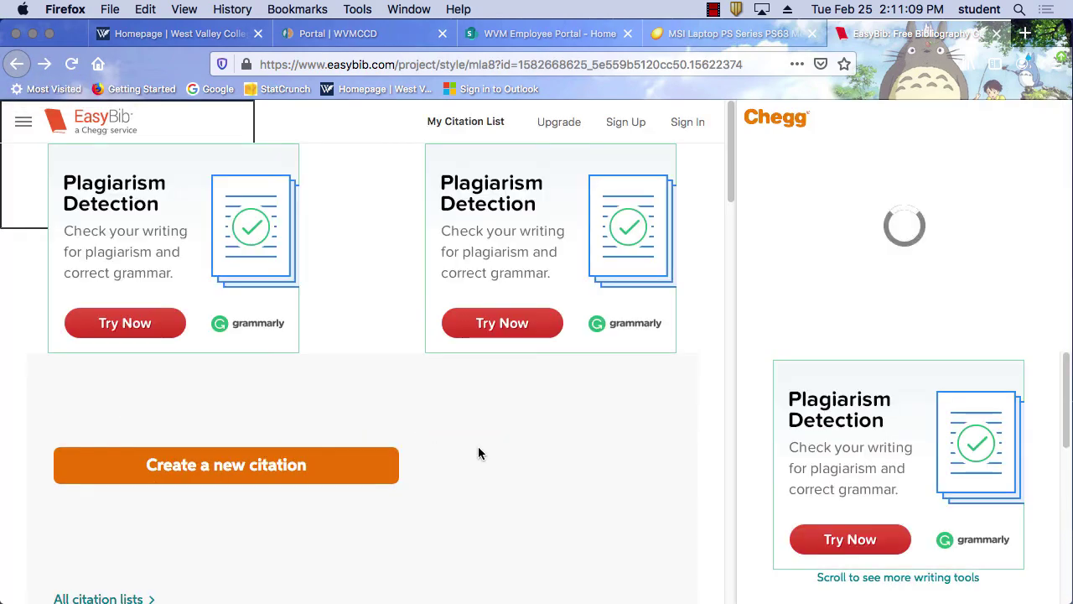
pyautogui.scroll(-3, 511, 484)
pyautogui.scroll(-8, 514, 476)
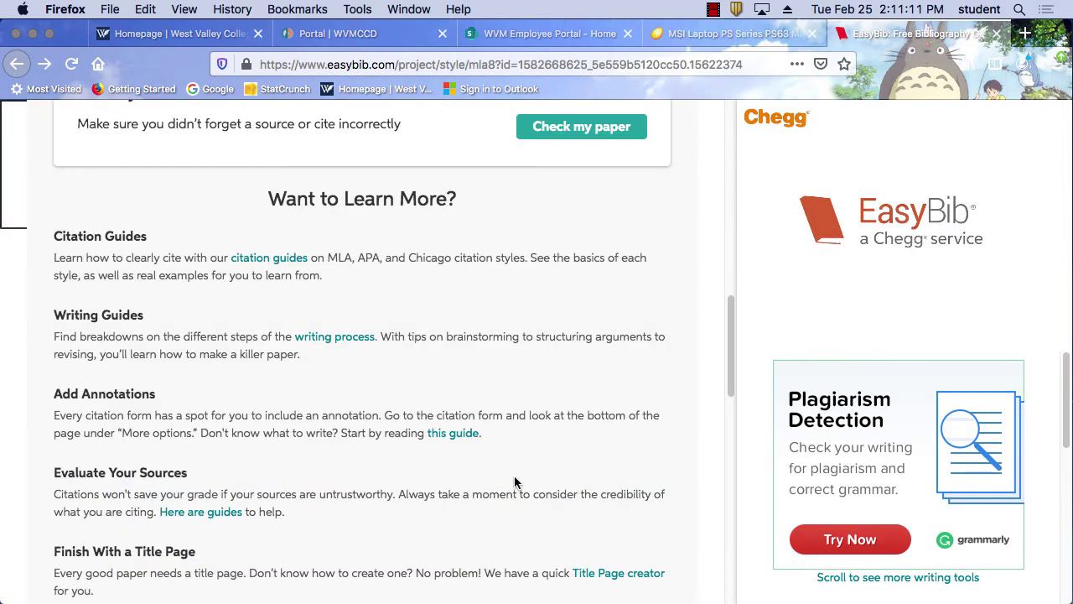
pyautogui.scroll(3, 514, 475)
pyautogui.moveTo(427, 250)
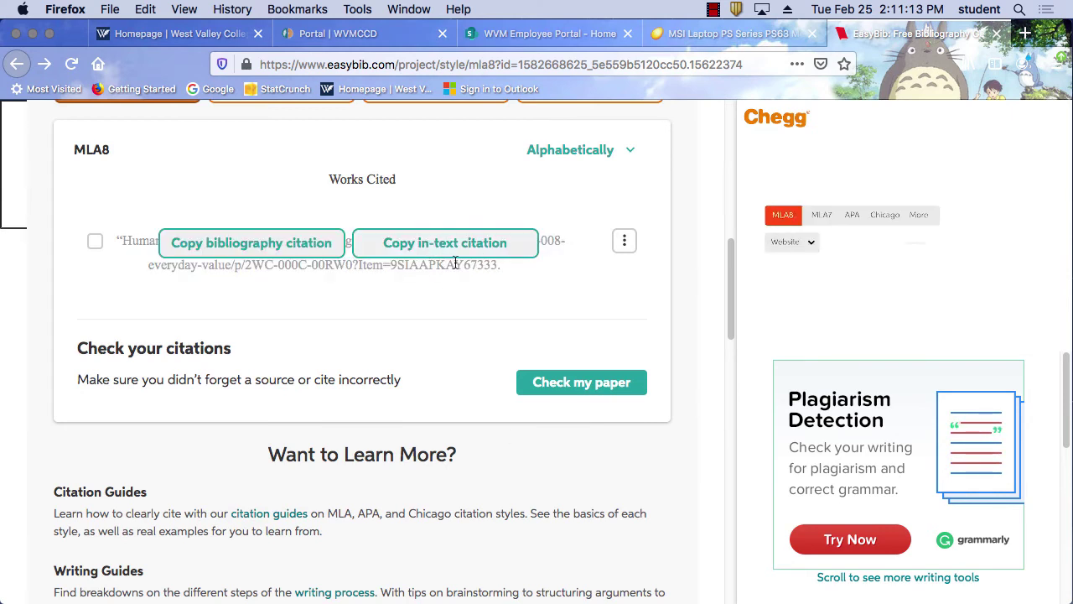
pyautogui.click(624, 242)
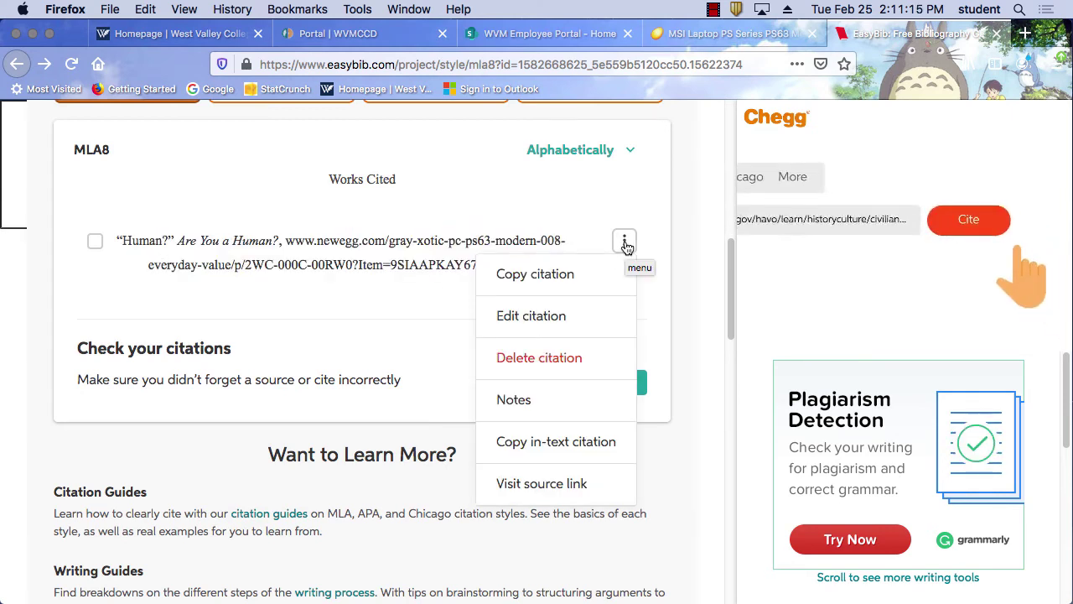
pyautogui.click(564, 279)
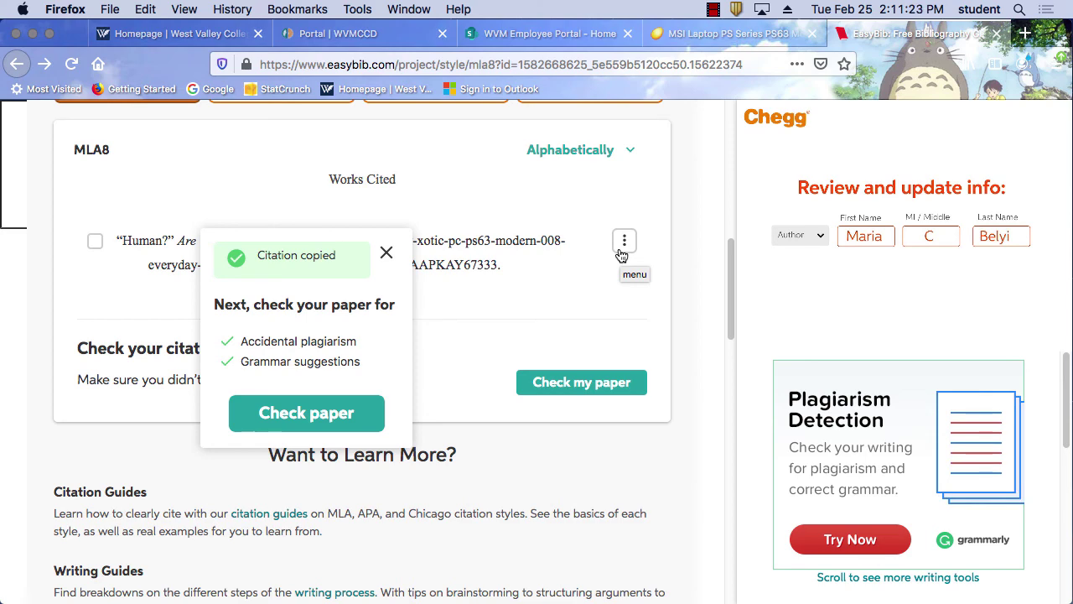
pyautogui.click(624, 243)
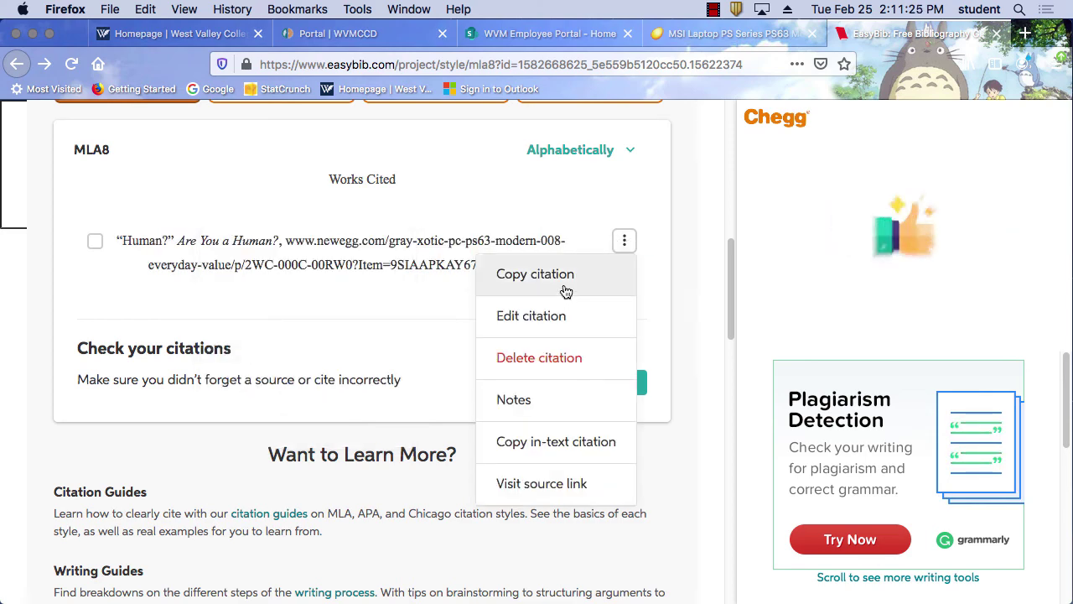
pyautogui.click(568, 278)
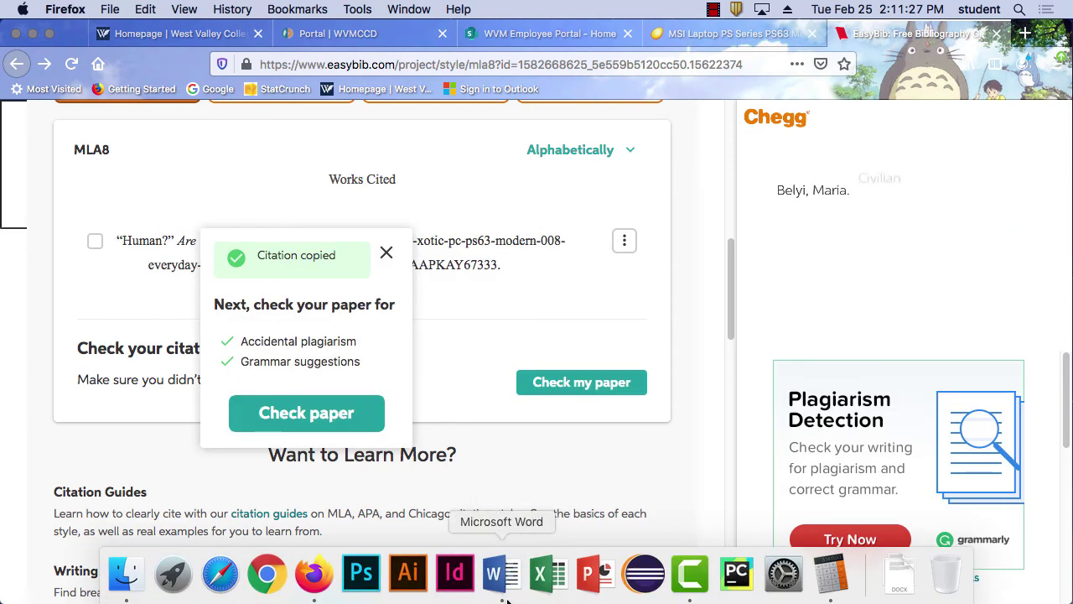
# - Switch to Word and paste the copied citation under the Works Cited heading
pyautogui.click(493, 575)
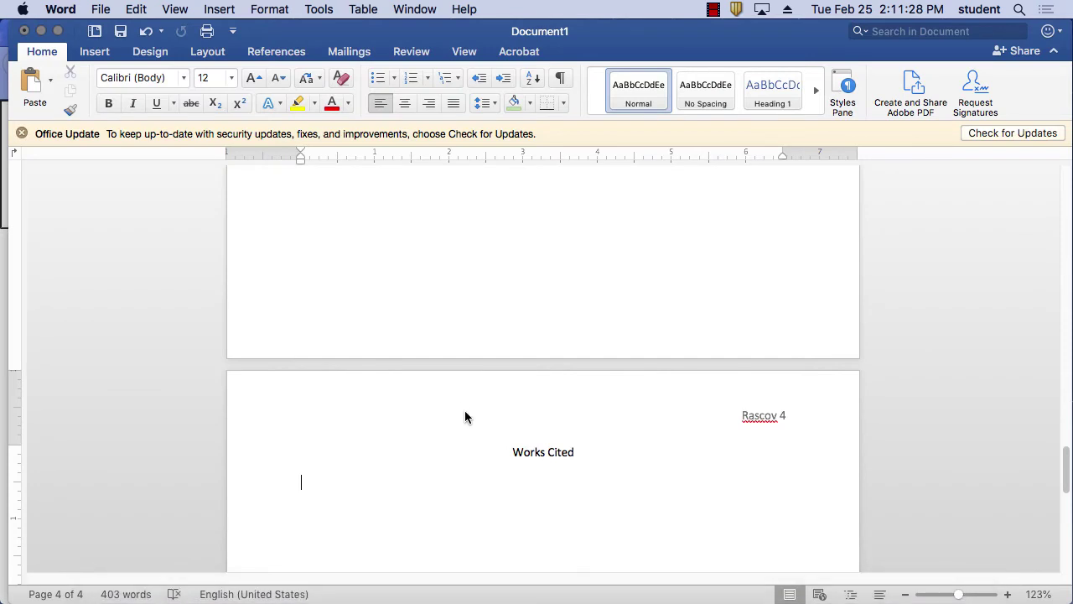
pyautogui.click(51, 81)
pyautogui.click(63, 172)
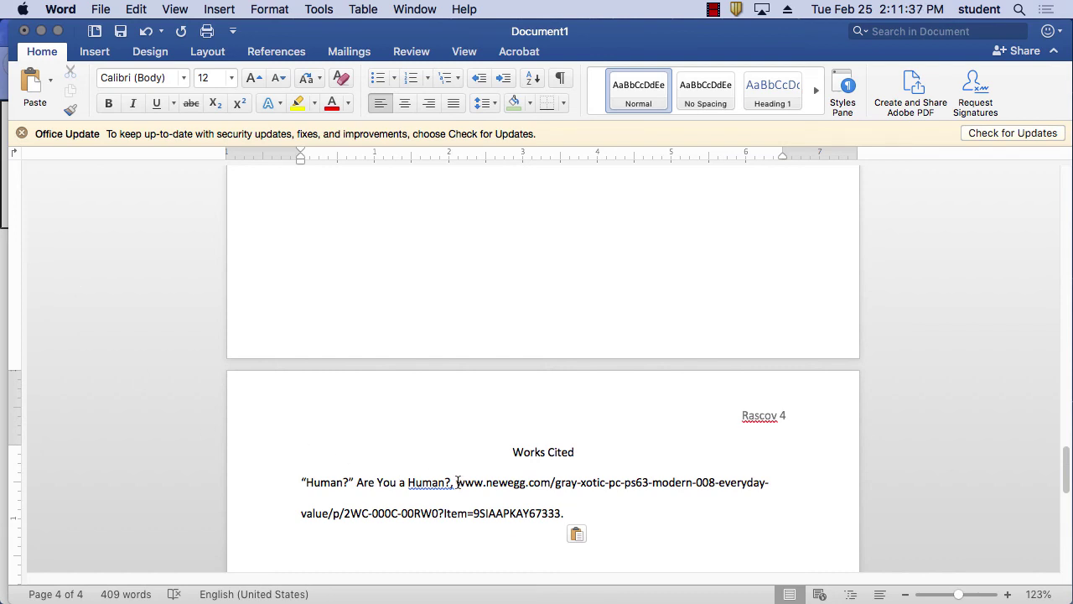
# - Delete the "Human?" title text from the pasted citation, and remove the remaining Newegg address as well
pyautogui.moveTo(458, 482); pyautogui.dragTo(321, 479)
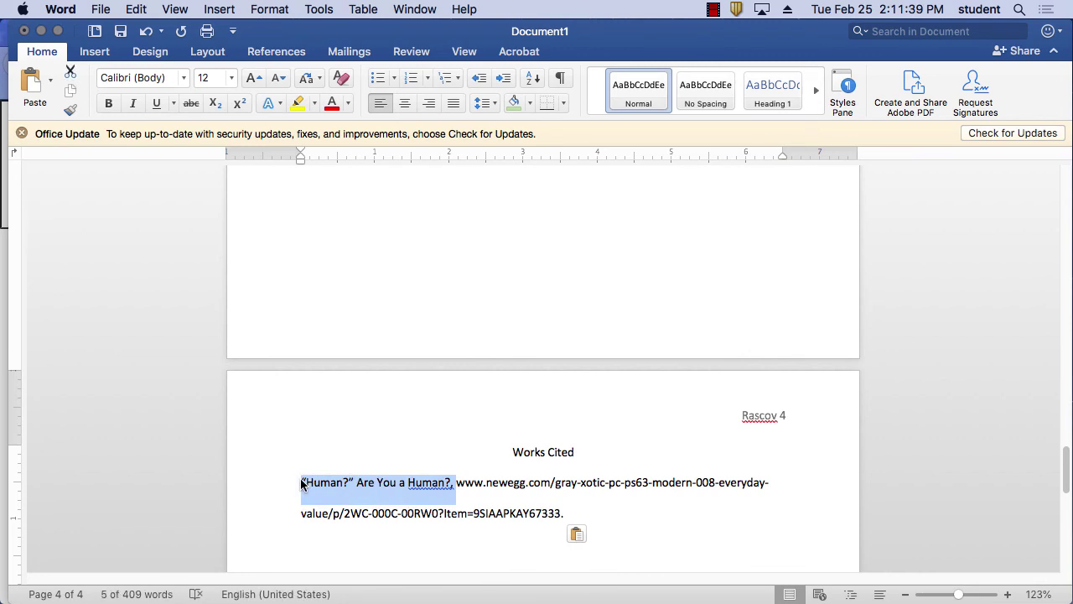
pyautogui.press('BackSpace')
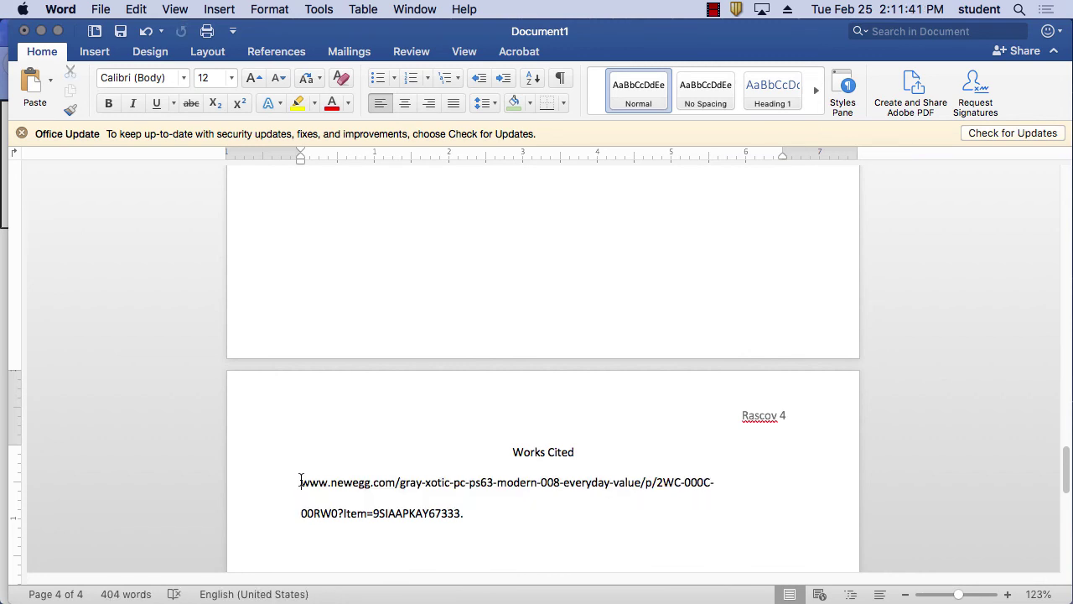
pyautogui.moveTo(491, 514); pyautogui.dragTo(318, 492)
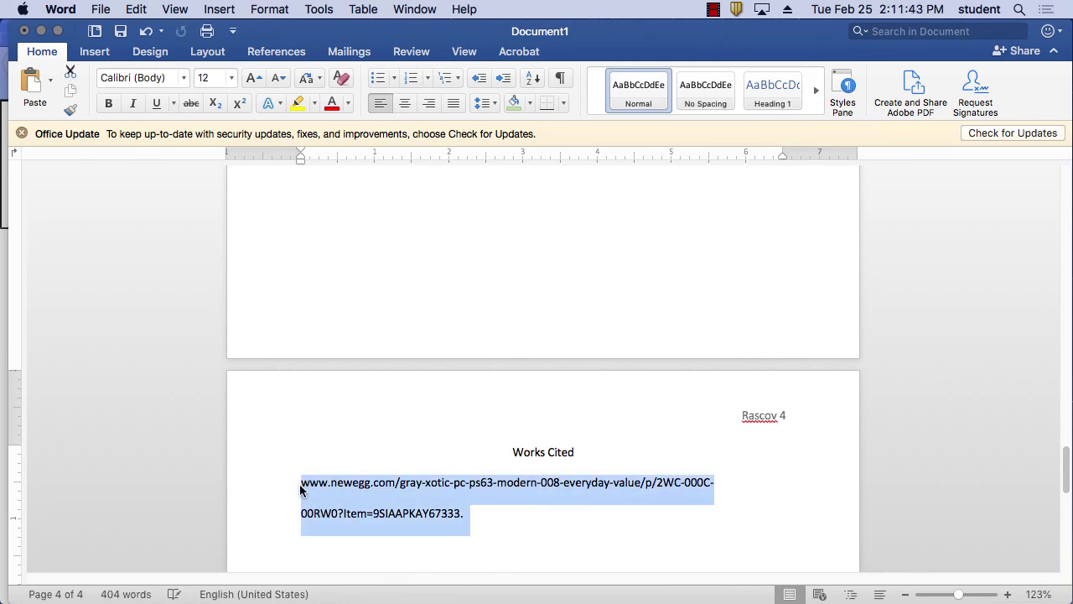
pyautogui.press('BackSpace')
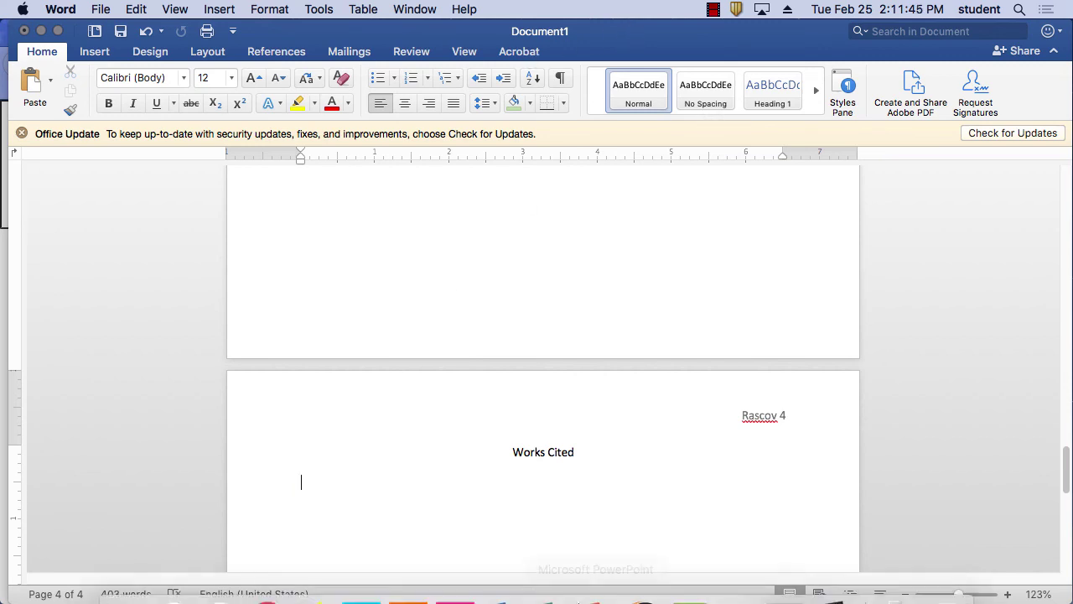
# - Switch to Firefox, dismiss the copied-citation notice and start a new EasyBib citation with a website as its source type
pyautogui.click(315, 576)
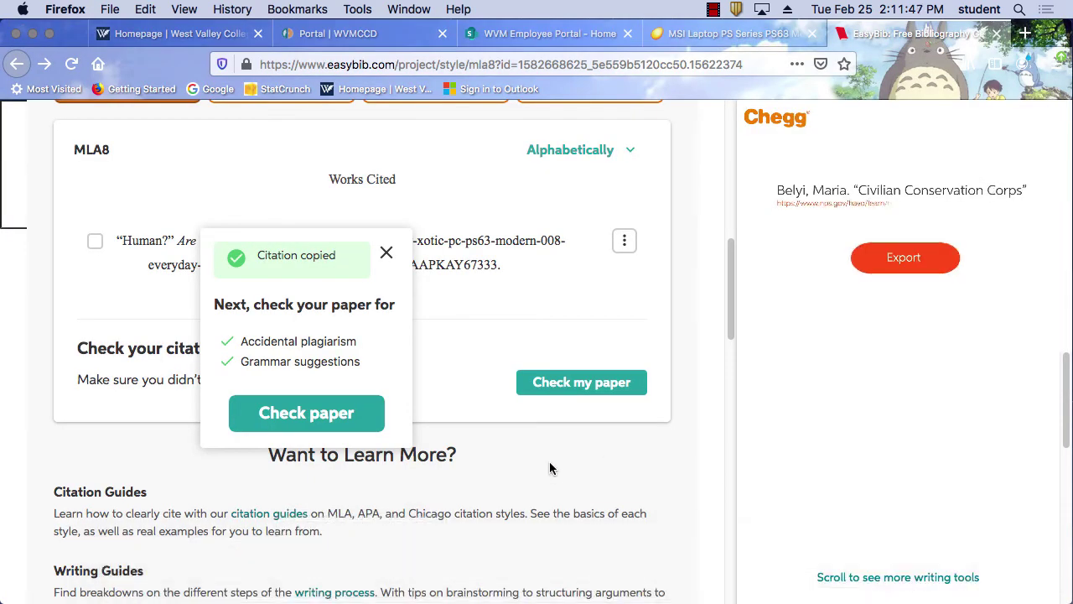
pyautogui.click(385, 254)
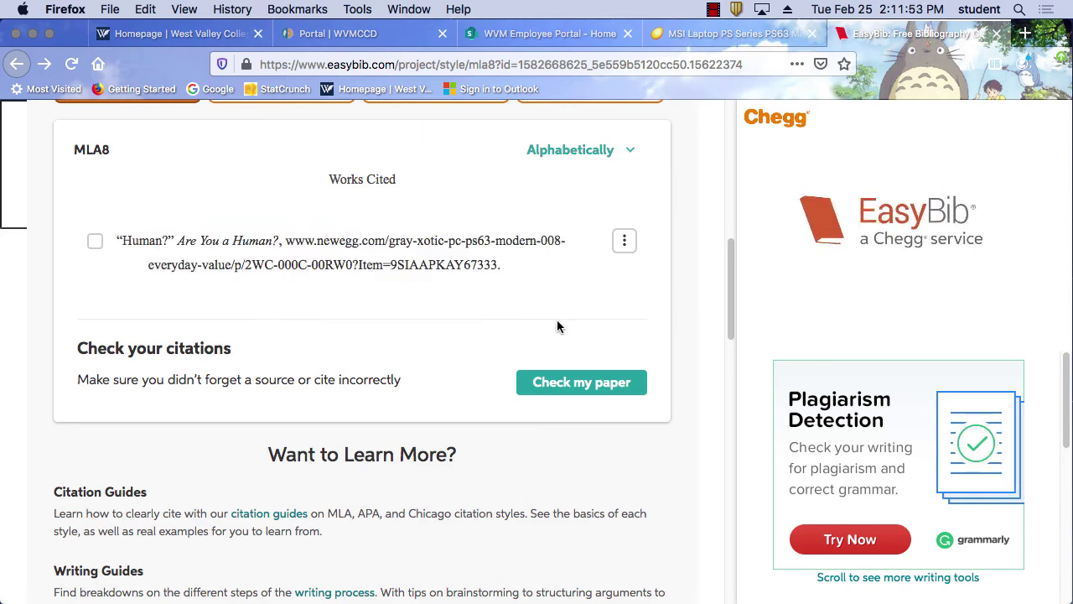
pyautogui.scroll(5, 490, 352)
pyautogui.scroll(3, 491, 357)
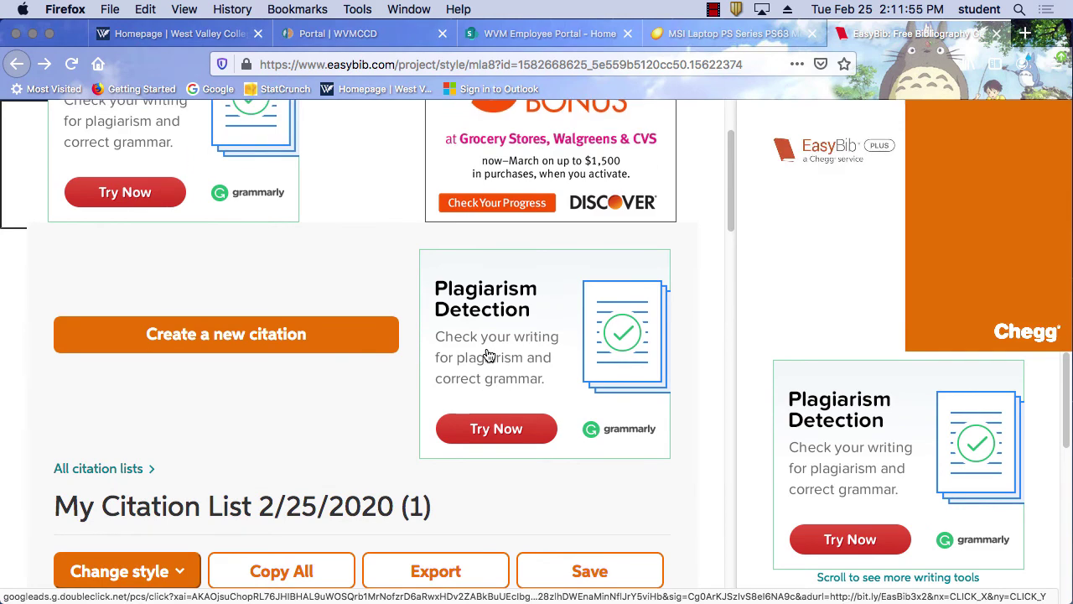
pyautogui.click(306, 405)
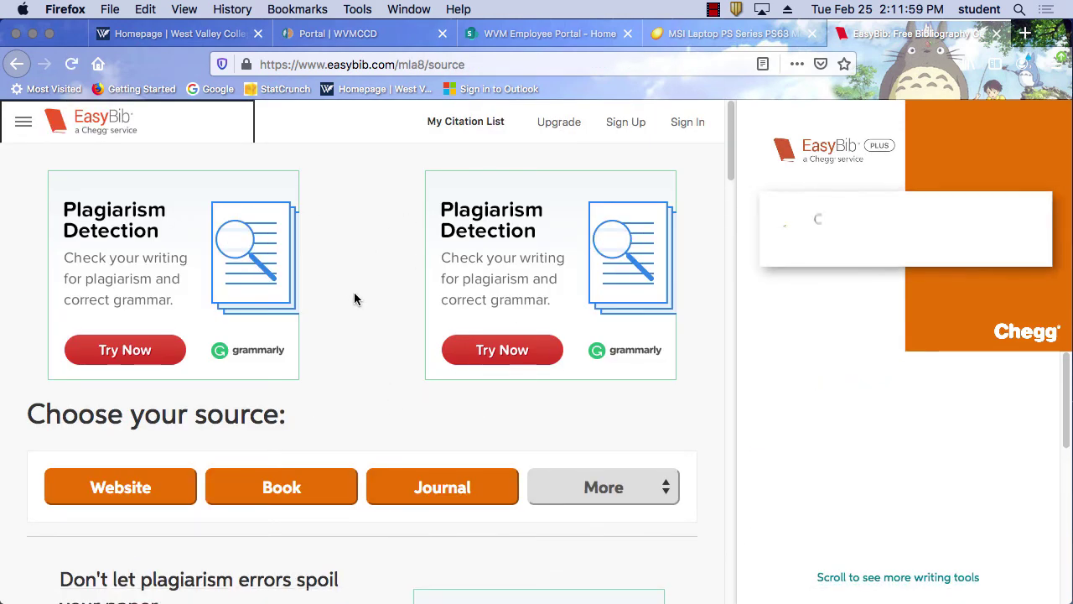
pyautogui.click(130, 491)
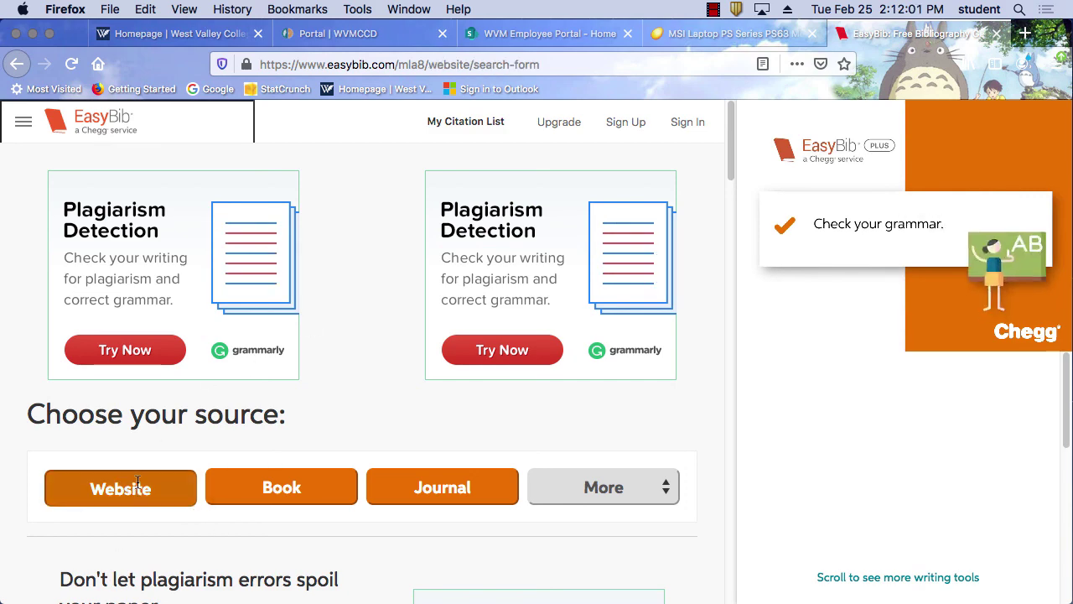
pyautogui.click(361, 484)
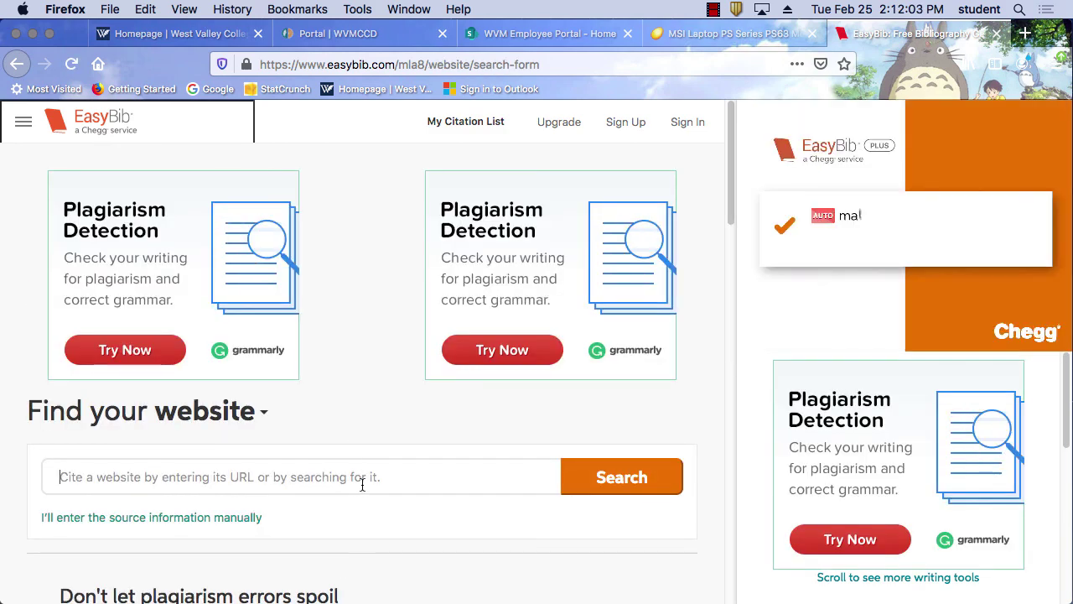
# - Search EasyBib's website finder using the copied Newegg citation and look through the results for a matching source
pyautogui.press('super+v')
pyautogui.click(639, 488)
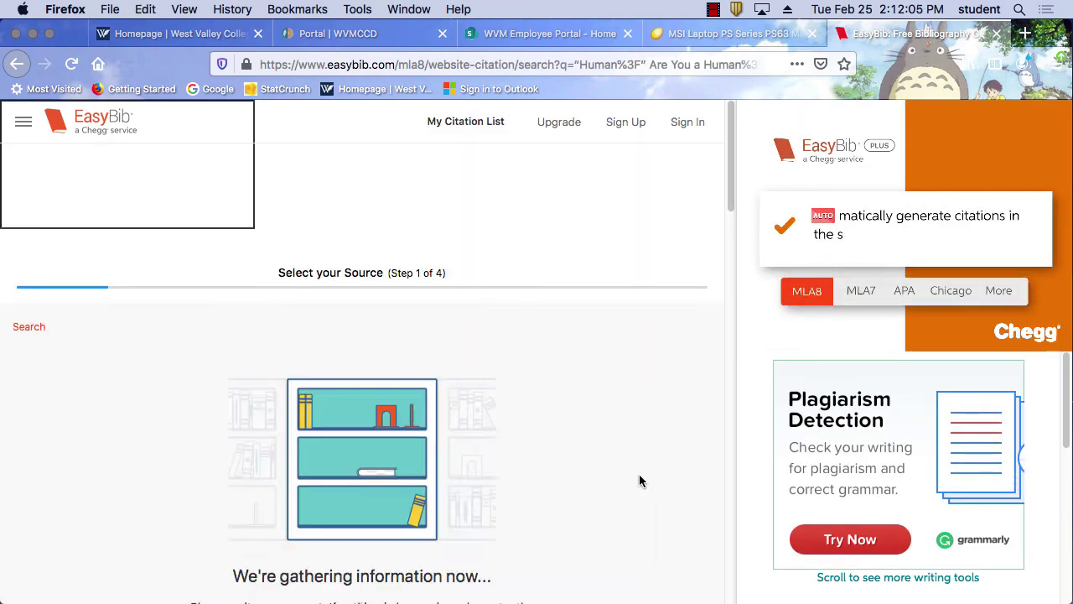
pyautogui.scroll(-5, 503, 436)
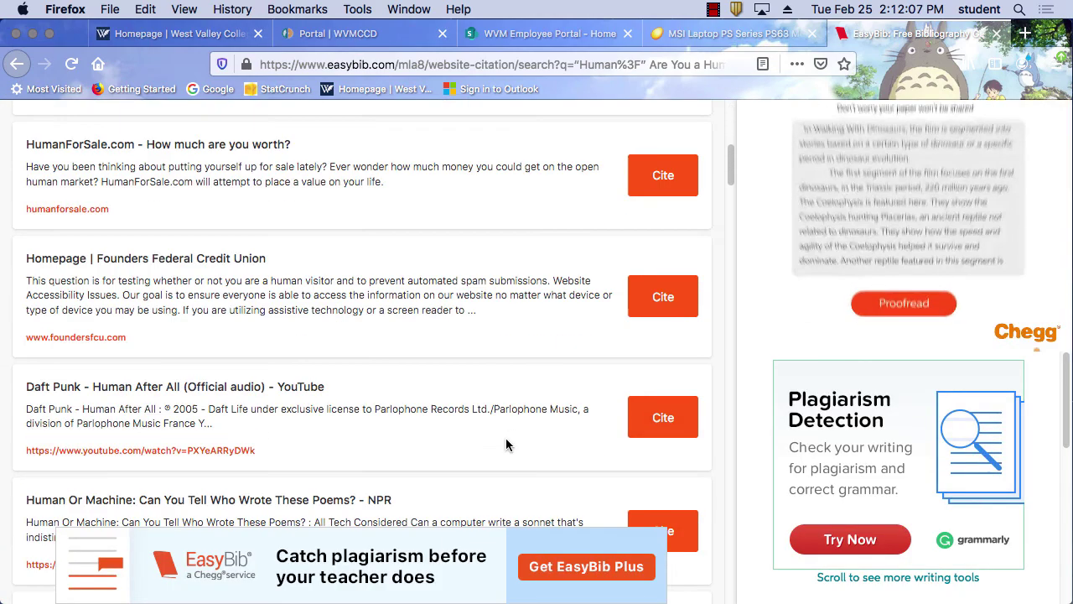
pyautogui.scroll(-2, 504, 444)
pyautogui.scroll(10, 503, 442)
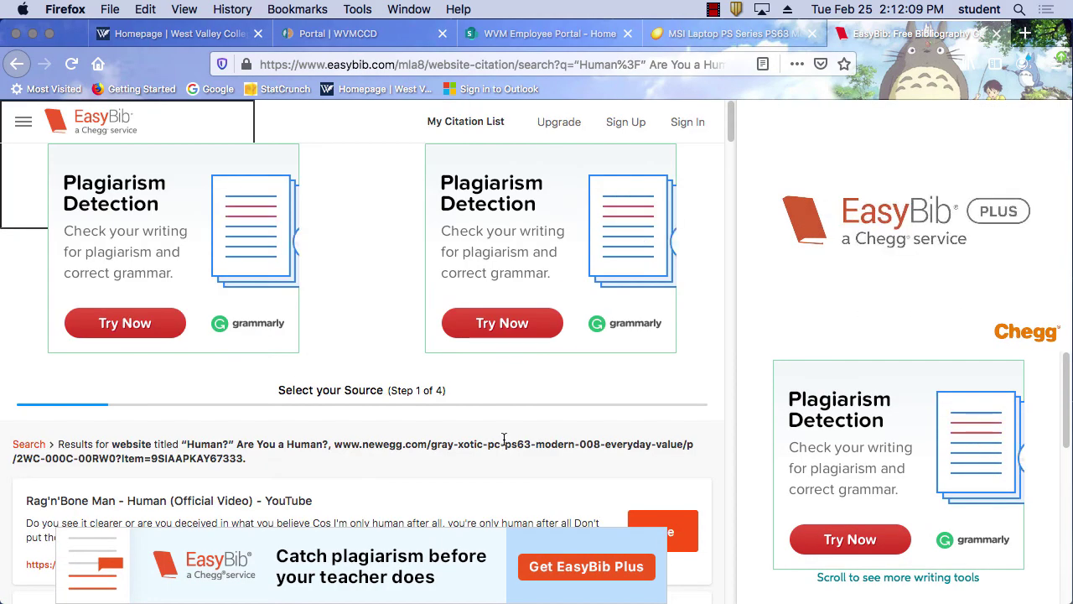
pyautogui.scroll(-15, 503, 441)
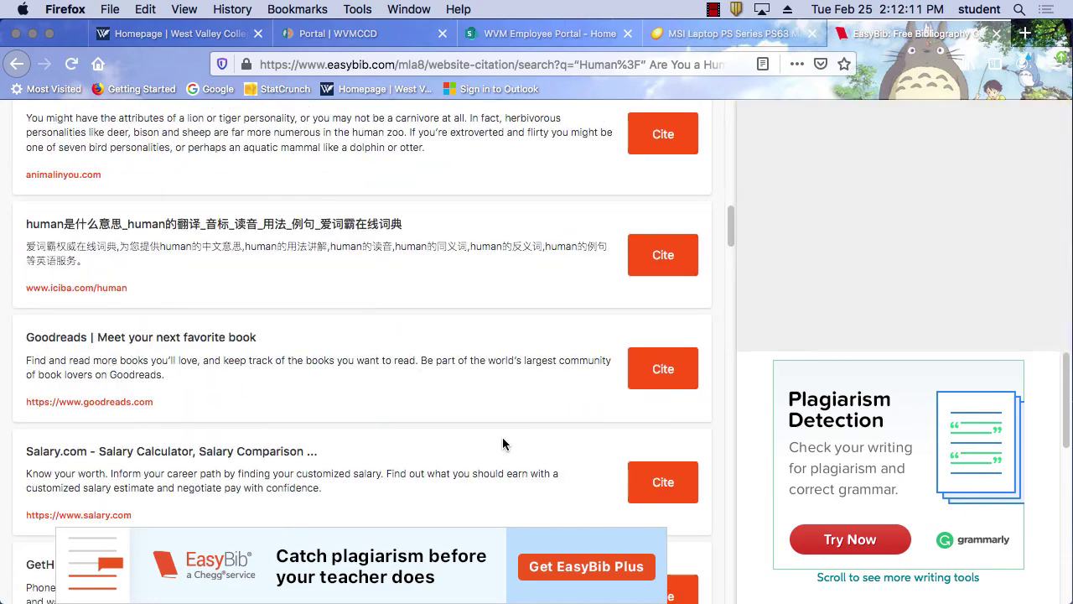
pyautogui.scroll(15, 503, 443)
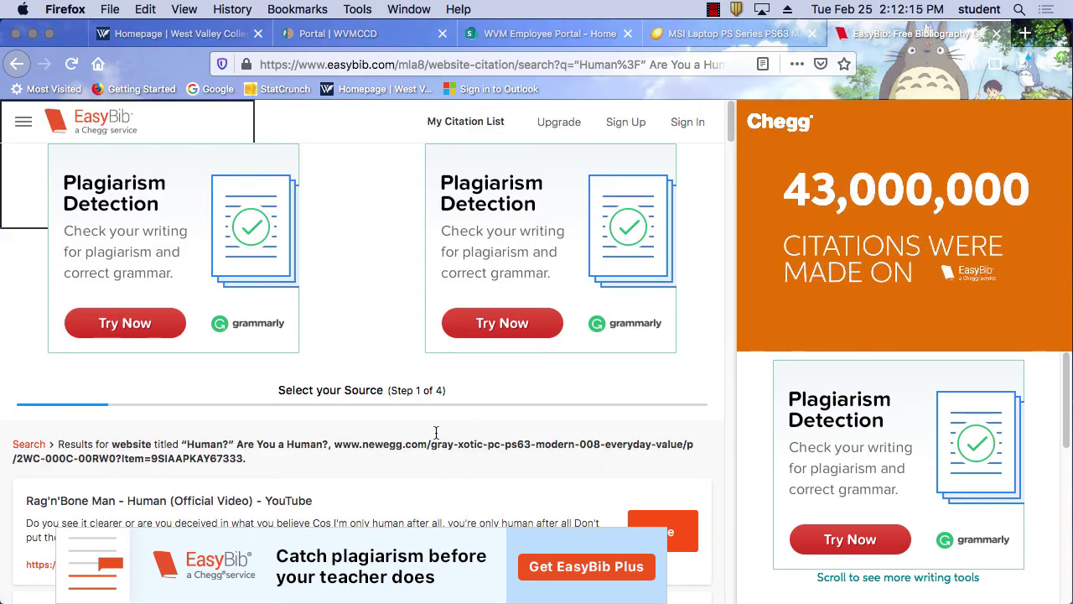
pyautogui.scroll(-2, 402, 448)
pyautogui.scroll(2, 294, 252)
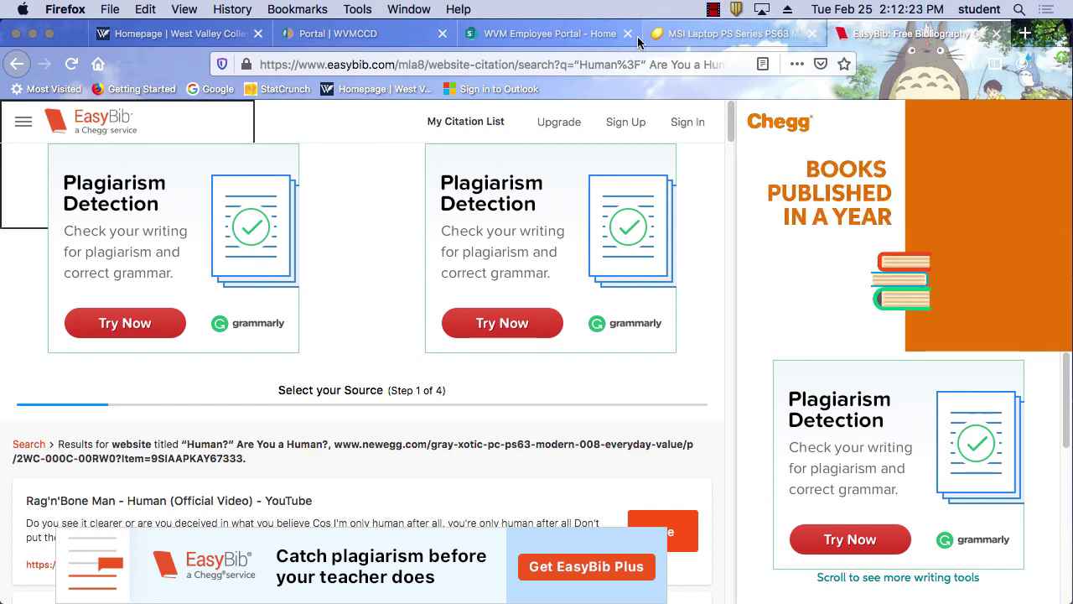
# - Switch to Word and paste the copied Newegg citation under the Works Cited heading
pyautogui.moveTo(540, 579)
pyautogui.click(501, 575)
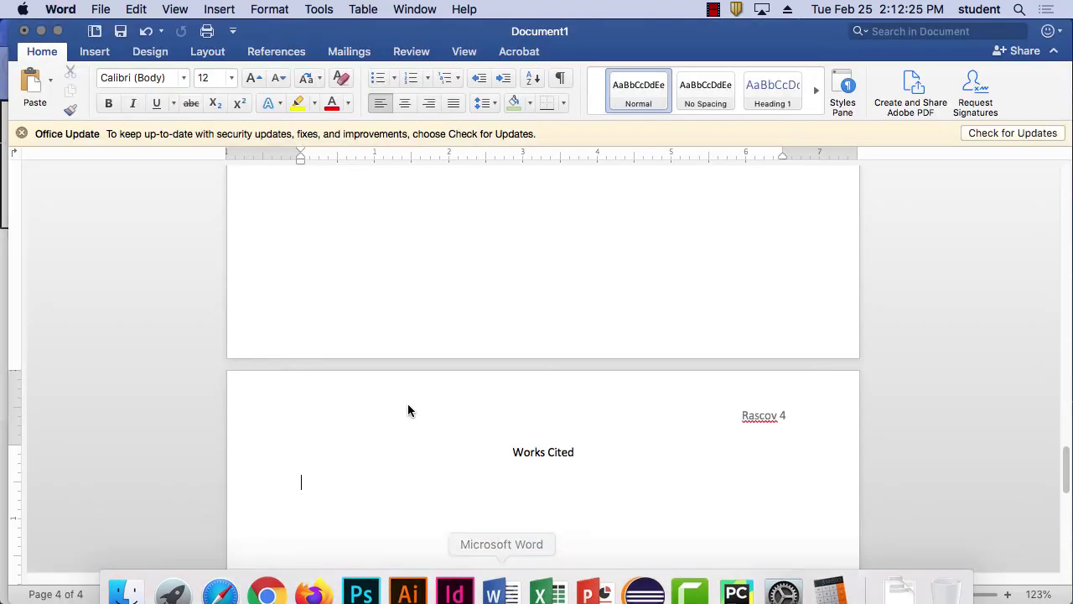
pyautogui.press('super+v')
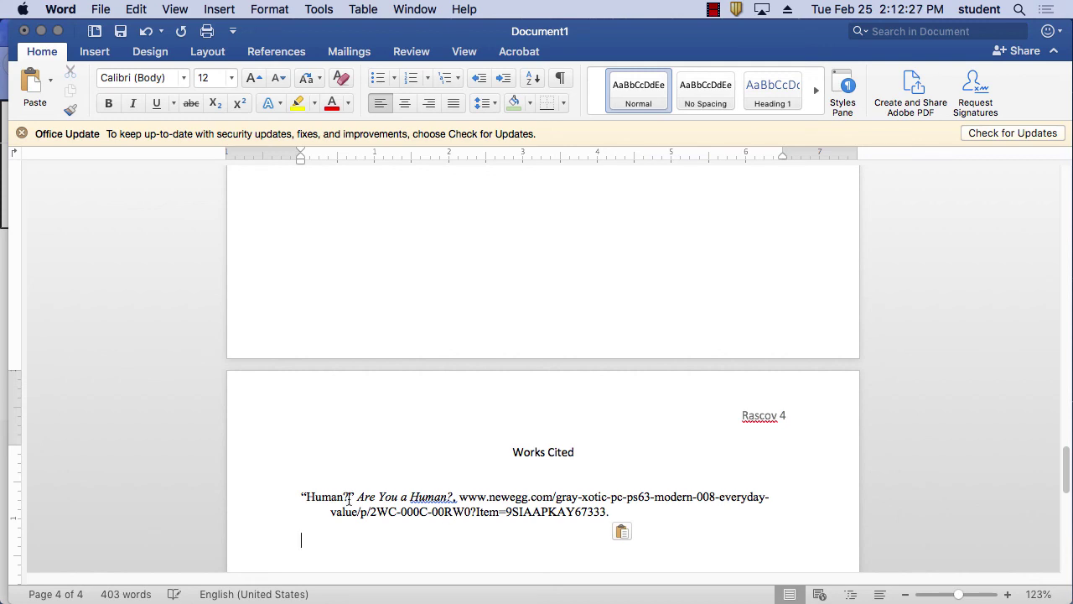
# - Replace the quoted "Human?" title at the start of the citation with NewEgg, without any quotation marks
pyautogui.moveTo(455, 491); pyautogui.dragTo(357, 494)
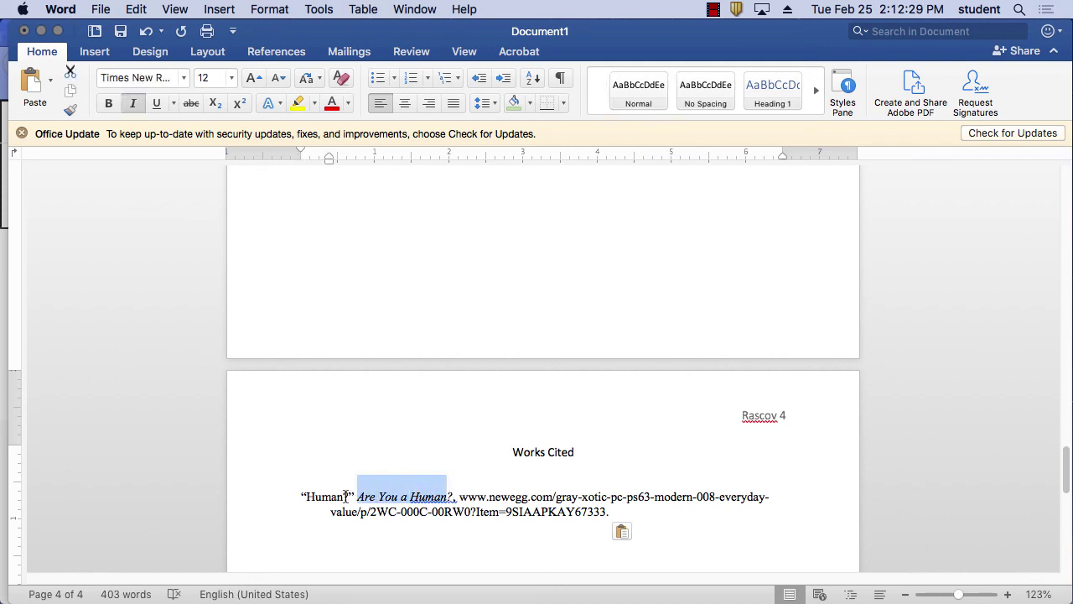
pyautogui.click(348, 496)
pyautogui.doubleClick(348, 495)
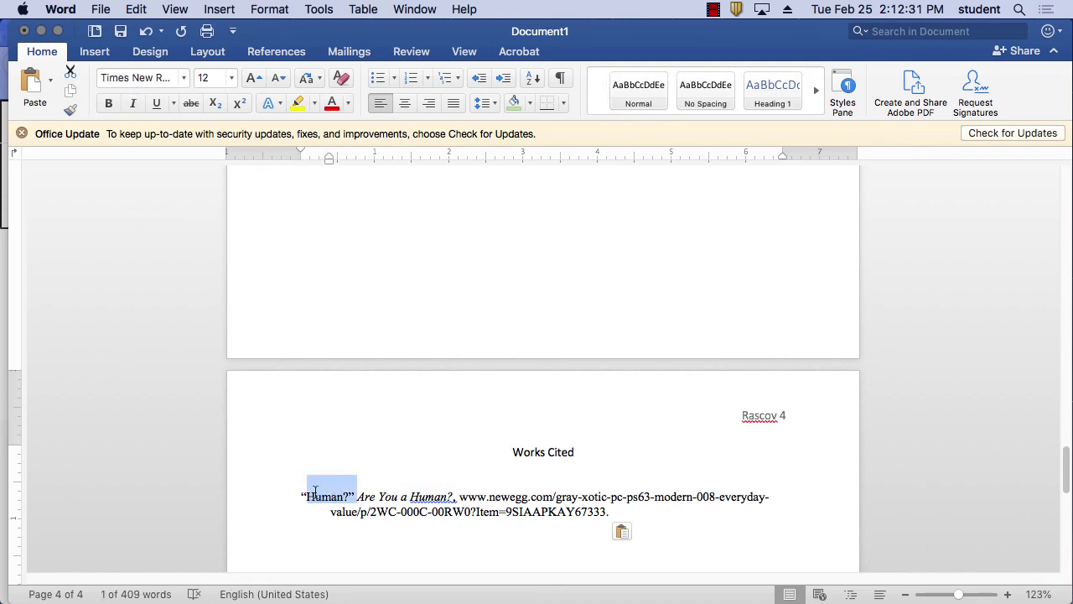
pyautogui.press('BackSpace')
pyautogui.write('New')
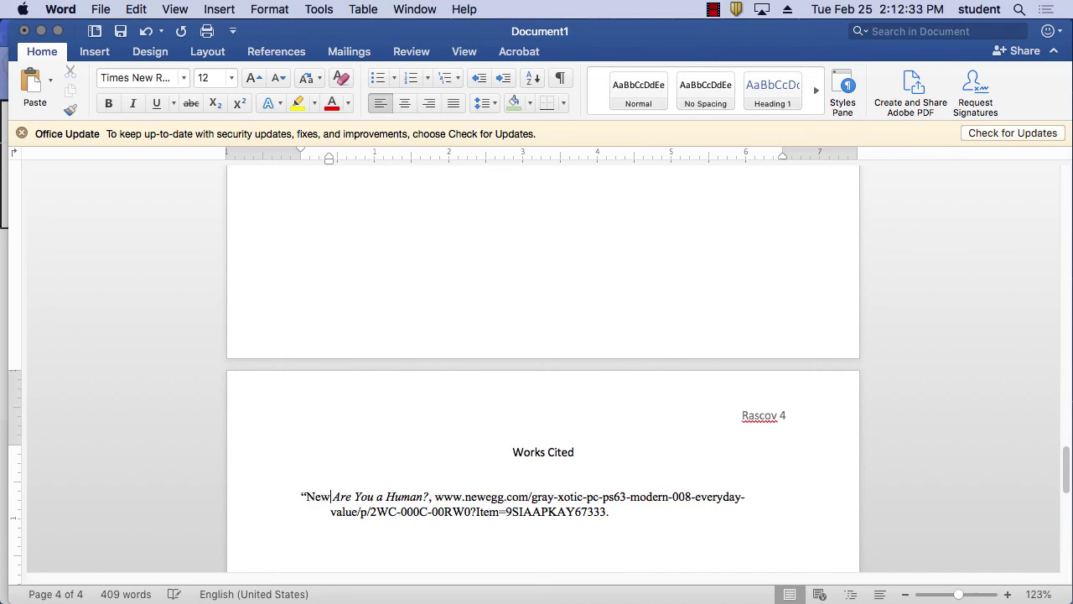
pyautogui.write('Egg')
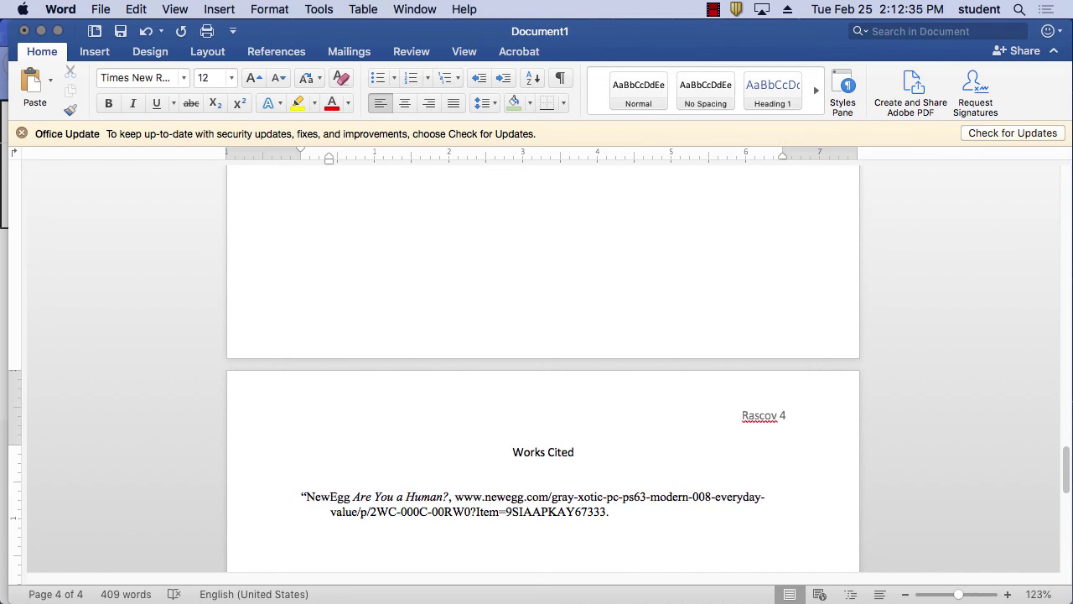
pyautogui.click(307, 496)
pyautogui.press('BackSpace')
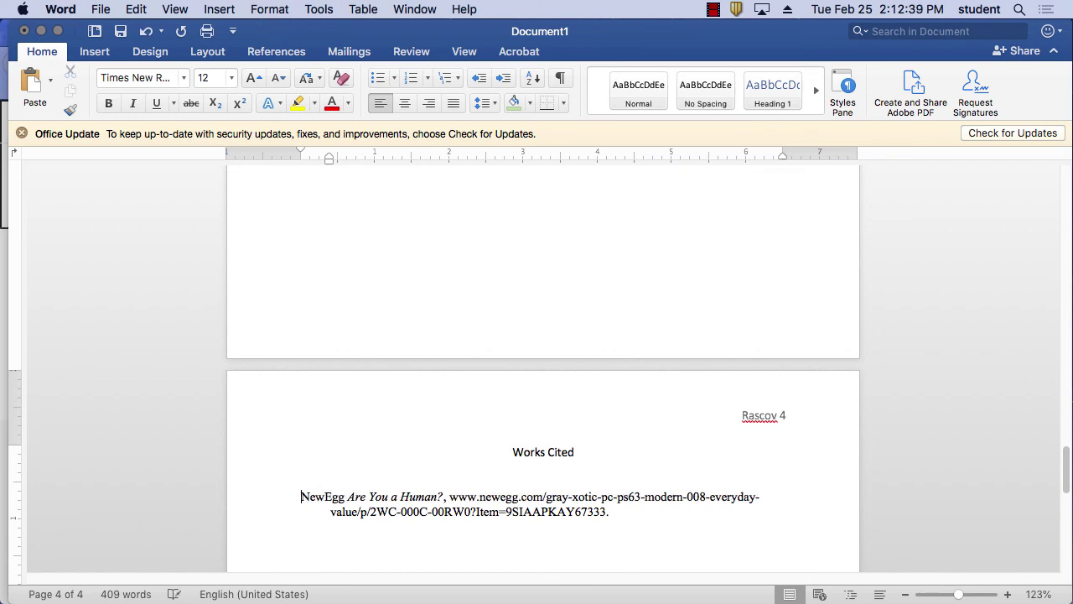
# - Replace the italic "Are You a Human?," text before the web address with "NewEgg -"
pyautogui.click(447, 494)
pyautogui.moveTo(445, 495); pyautogui.dragTo(358, 495)
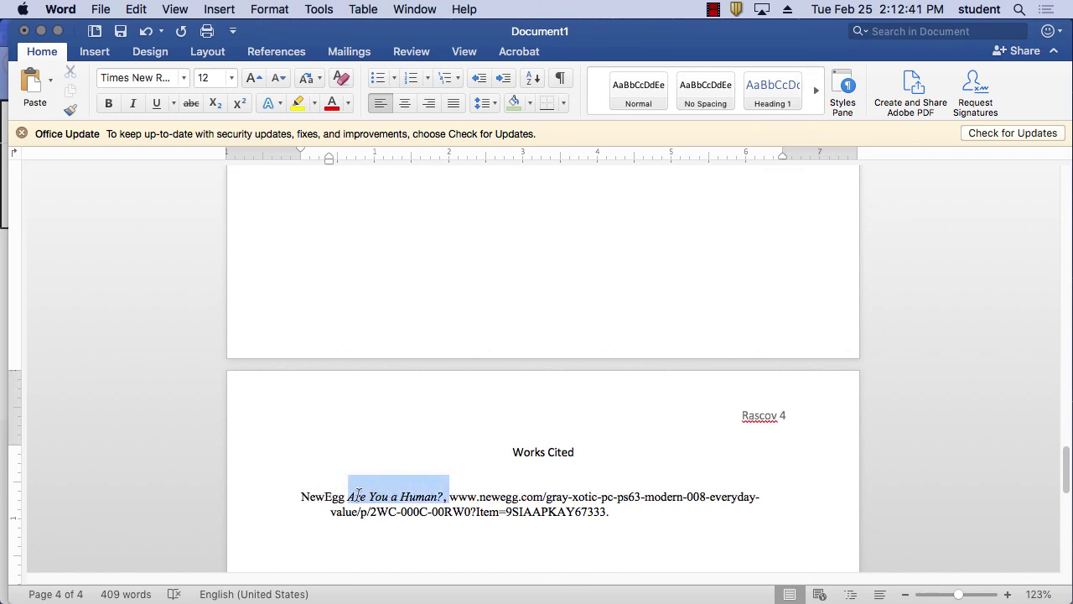
pyautogui.write('New')
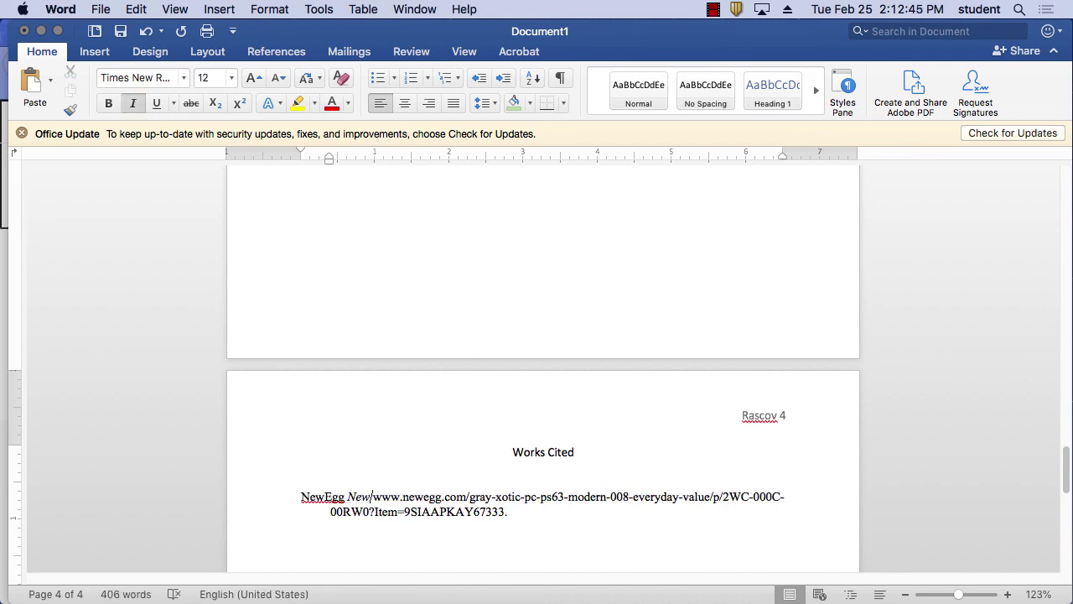
pyautogui.write('Egg')
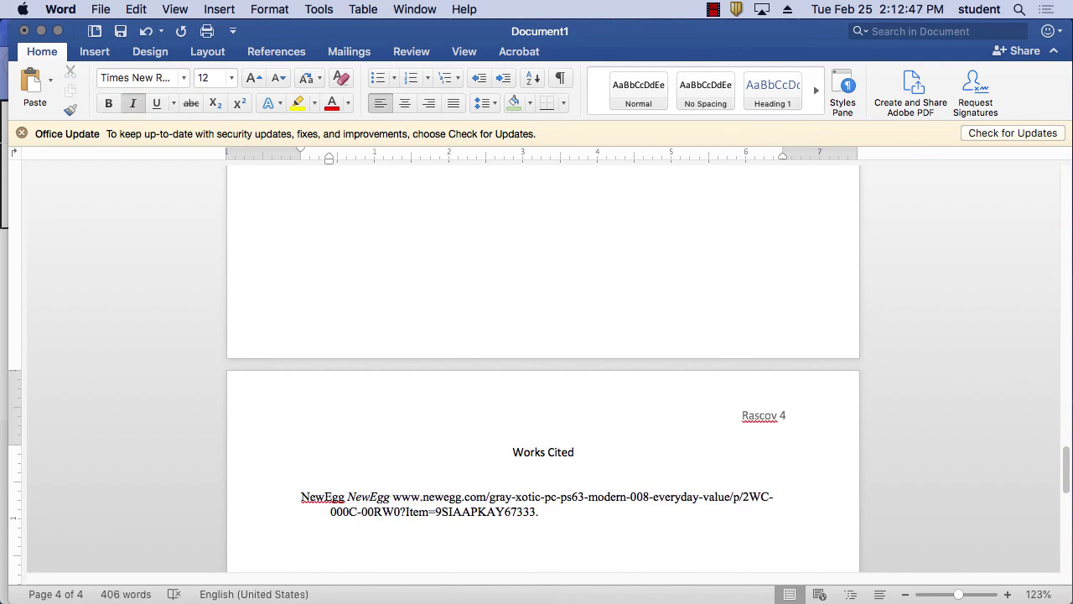
pyautogui.write(' -')
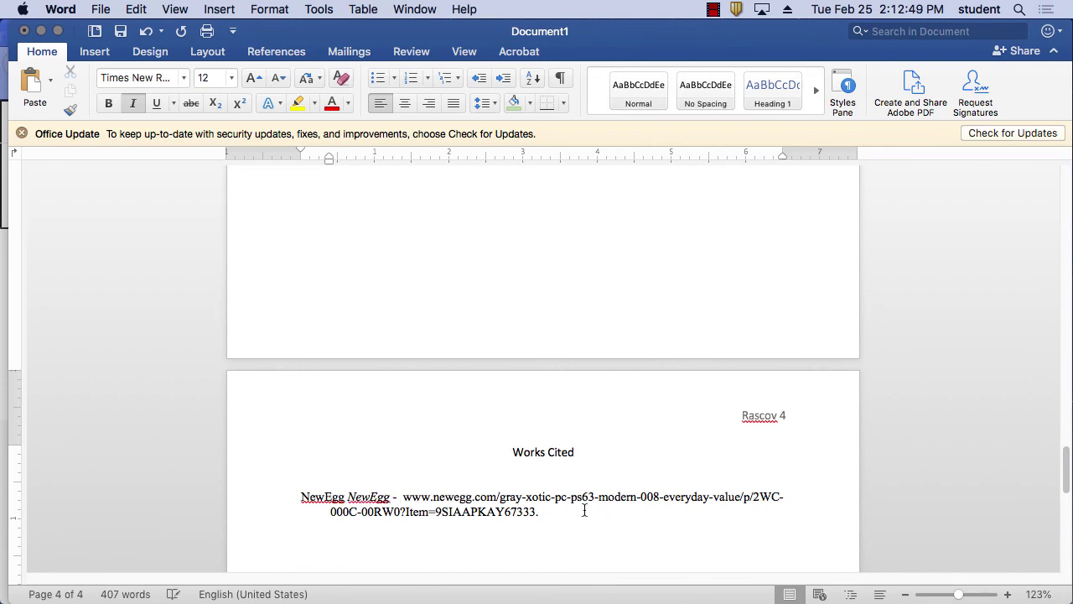